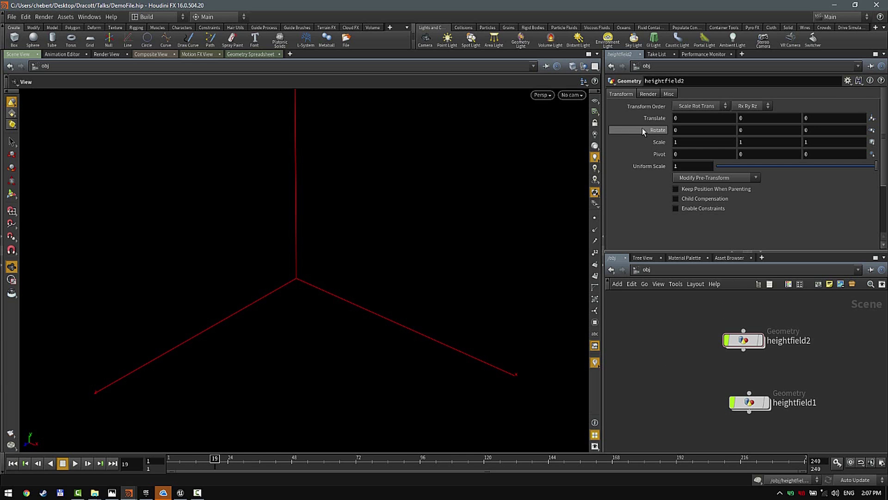
Step: Add a new HeightField object to the scene network and go inside it
middle_click_drag(643, 340, 671, 323)
scroll(699, 348, "up", 4)
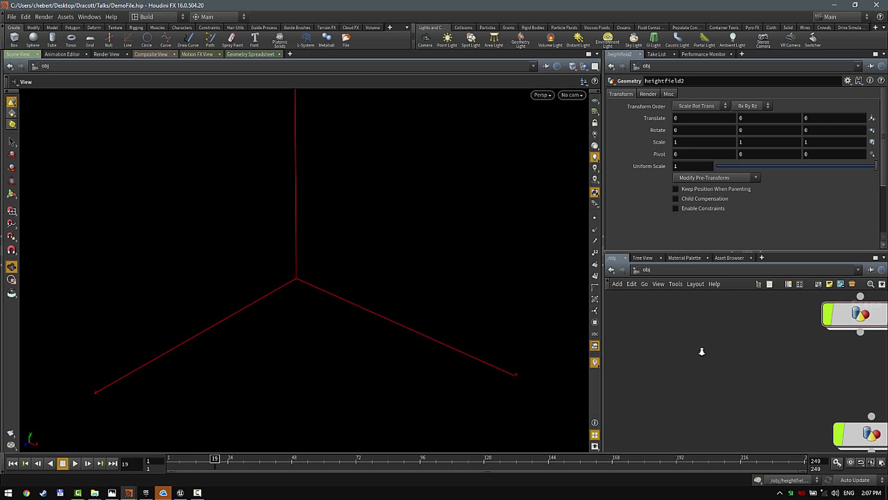
scroll(685, 354, "down", 5)
scroll(676, 356, "up", 1)
key("Tab")
type("f")
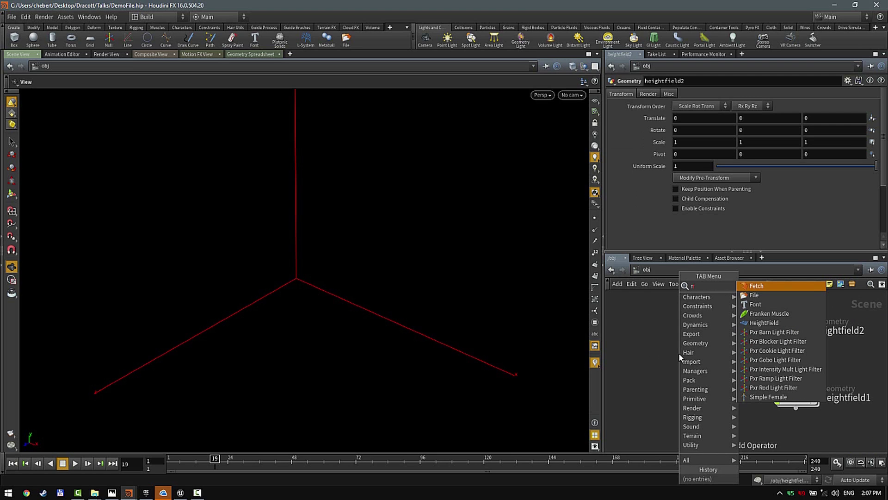
key("BackSpace")
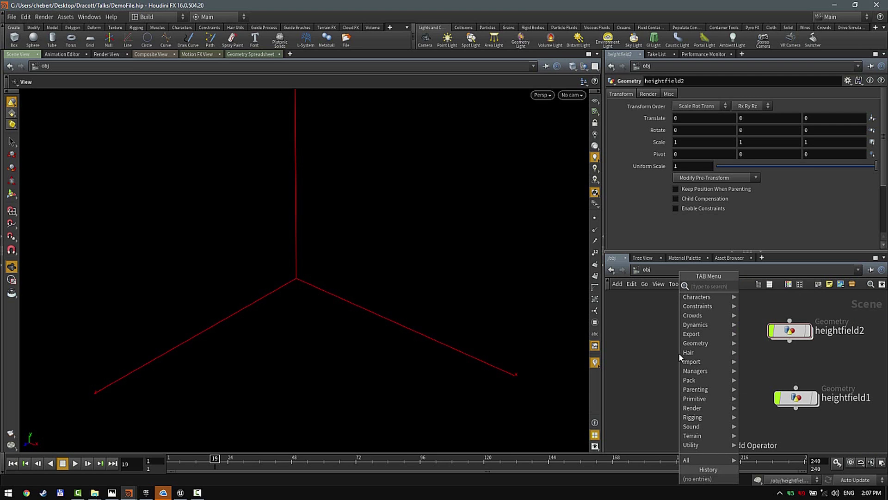
type("h")
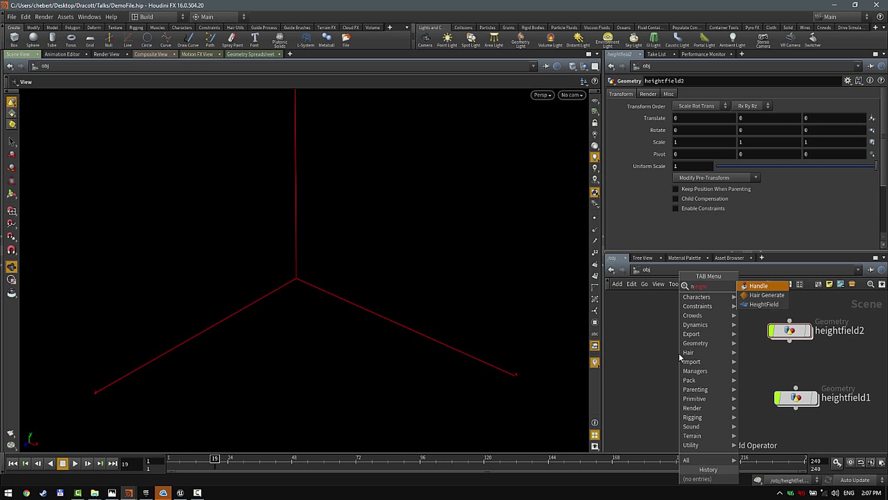
type("eight")
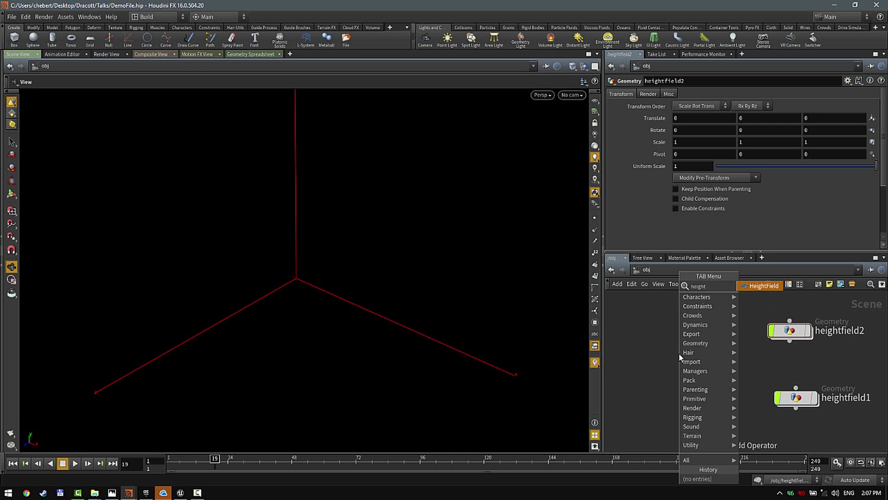
key("Return")
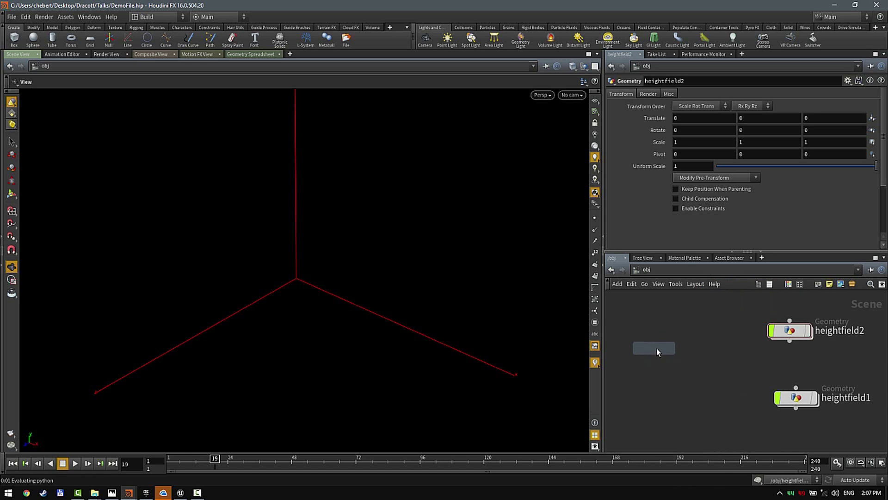
left_click(656, 348)
double_click(657, 347)
Step: Search the available nodes for "height" and look through the HeightField operators
key("Tab")
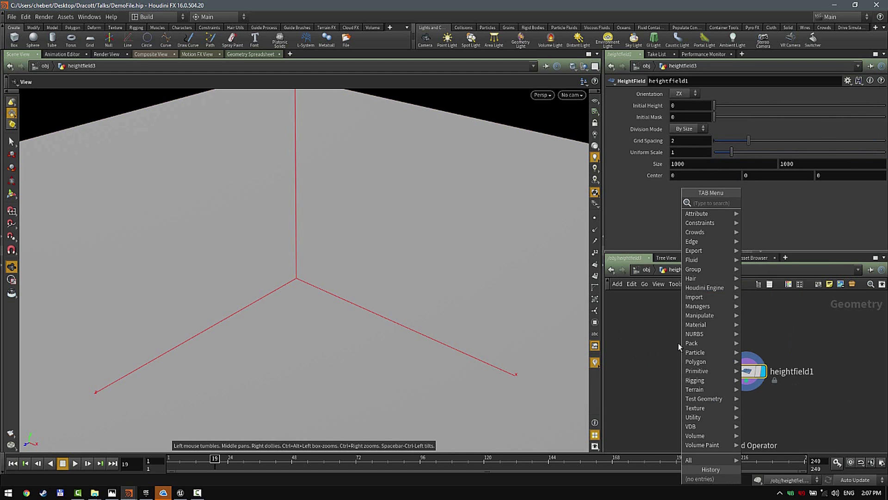
type("height")
scroll(786, 343, "down", 3)
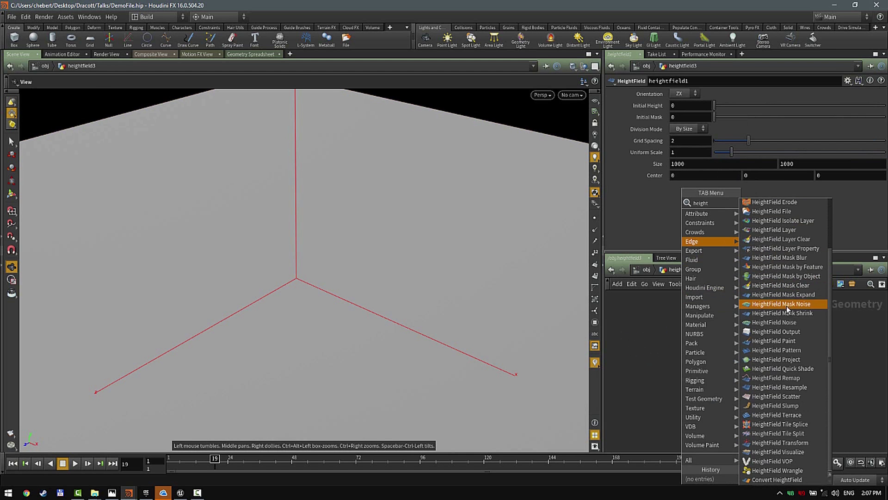
scroll(787, 324, "up", 3)
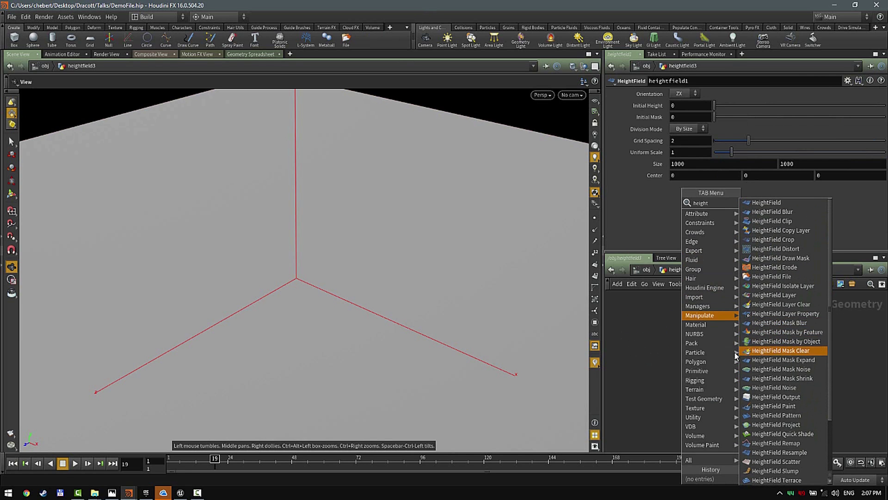
left_click(654, 371)
left_click(681, 349)
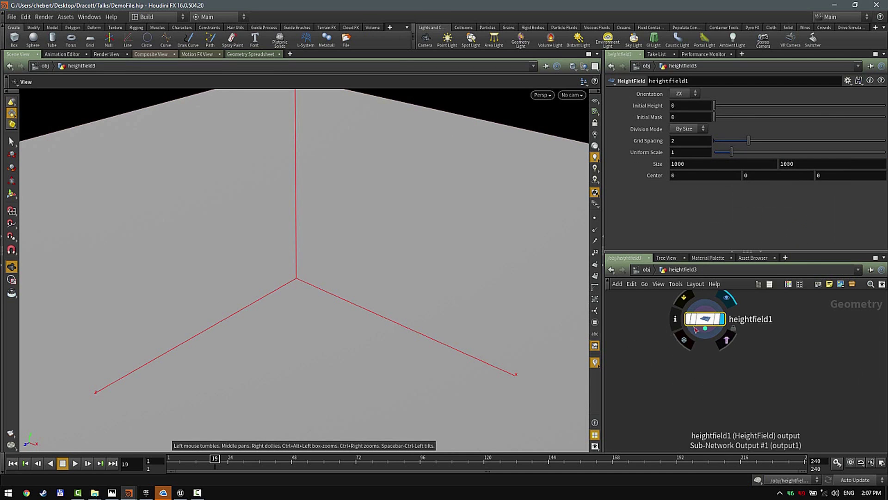
Step: Reduce the Grid Spacing of the heightfield1 node to 1.6
scroll(447, 194, "down", 5)
left_click_drag(446, 196, 354, 221)
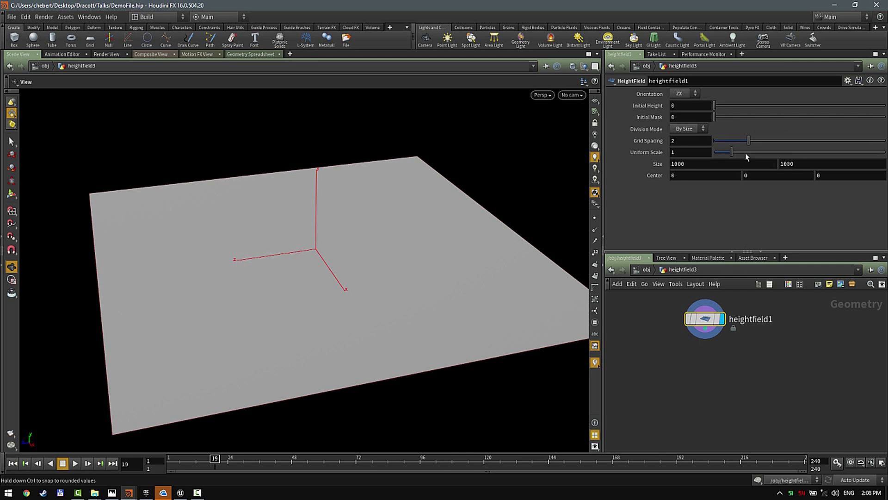
left_click_drag(744, 145, 737, 145)
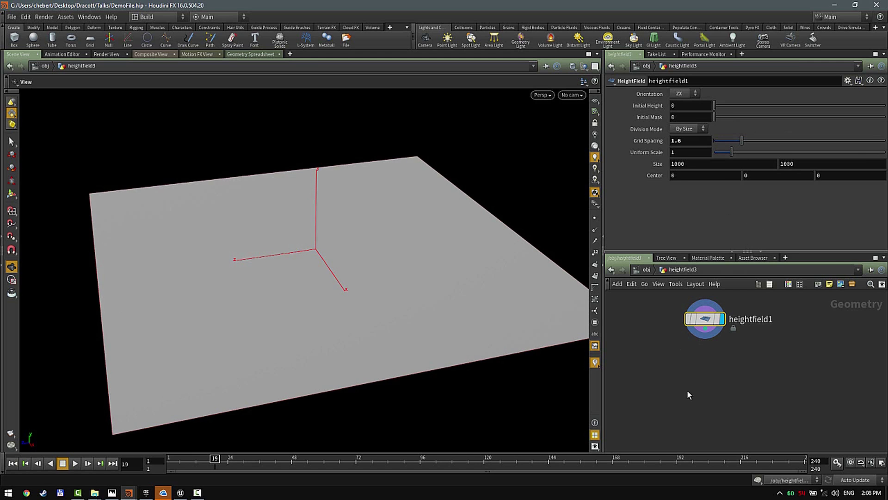
Step: Add a HeightField Noise node wired to the output of heightfield1 and display its terrain in the viewport
left_click(705, 329)
key("Tab")
type("noise")
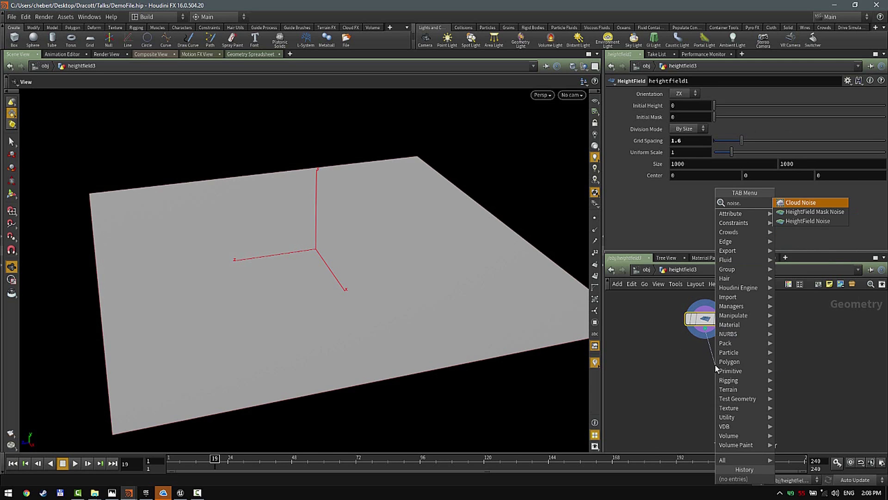
key("Down")
key("Down")
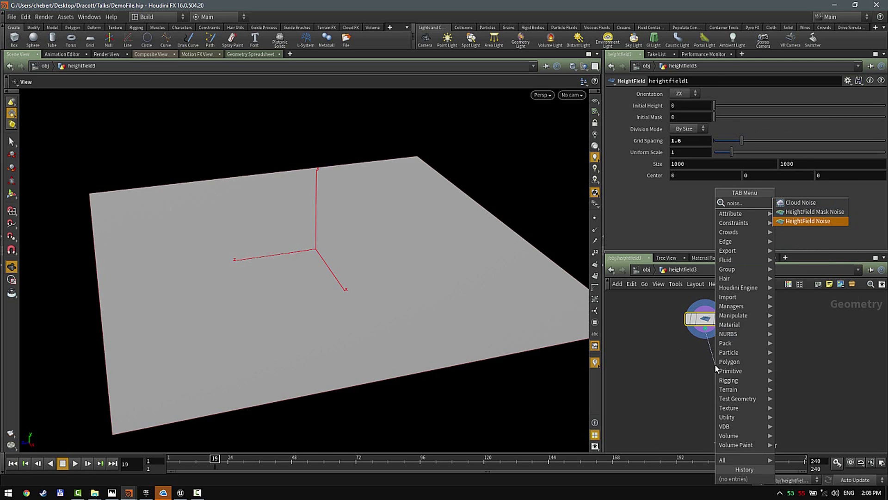
key("Return")
left_click(715, 366)
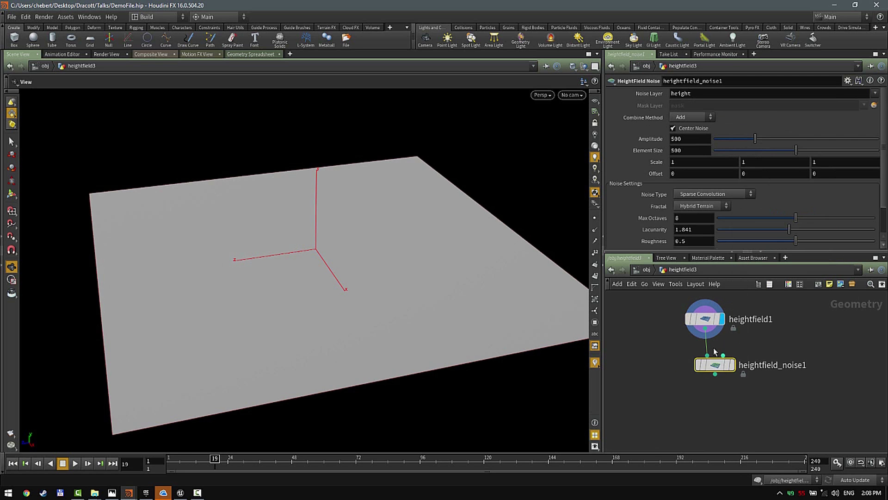
left_click(733, 365)
left_click_drag(432, 250, 294, 250)
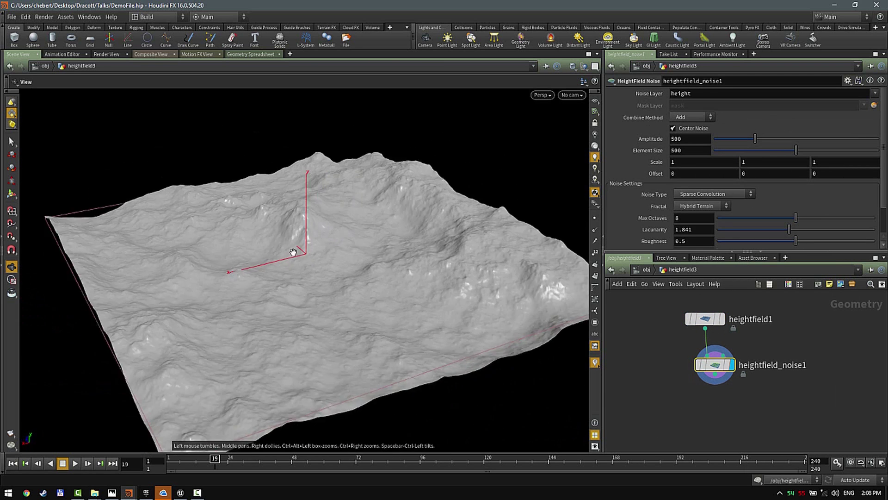
right_click_drag(294, 250, 368, 258)
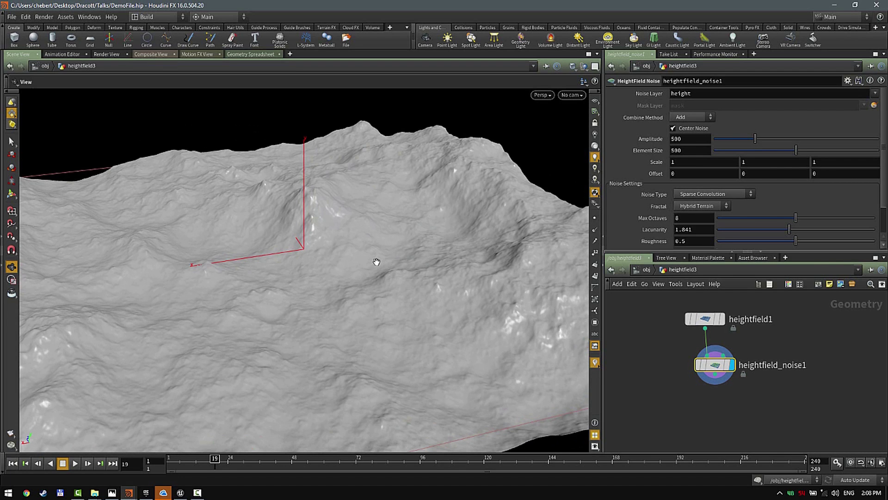
Step: Add a HeightField Mask by Feature node wired to the output of heightfield_noise1 and display its slope mask
middle_click(718, 366)
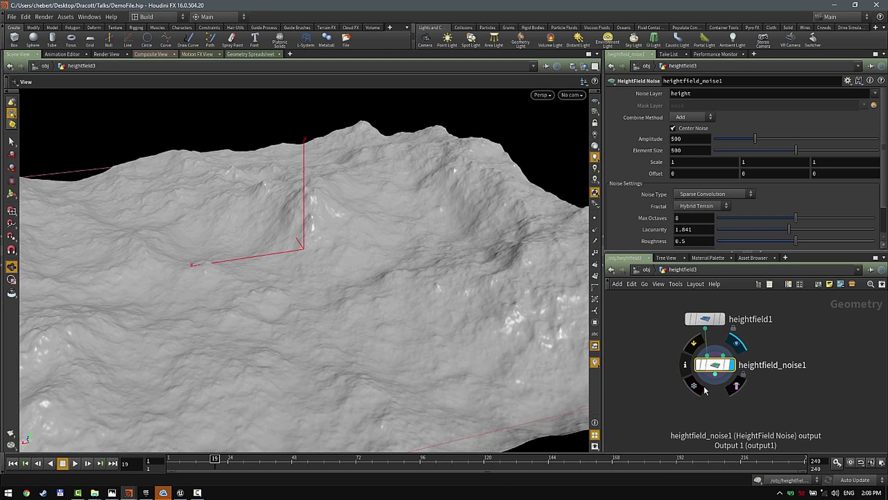
left_click(716, 384)
key("Tab")
type("mask by")
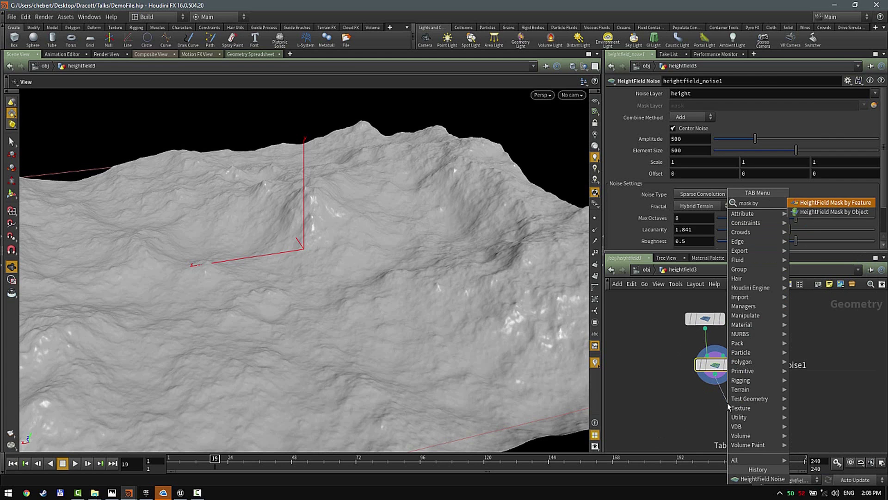
key("Return")
left_click(728, 406)
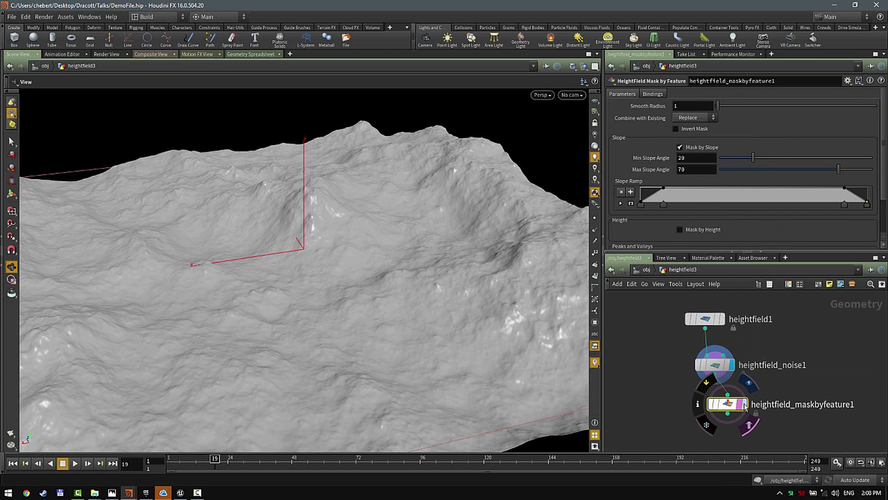
left_click(745, 405)
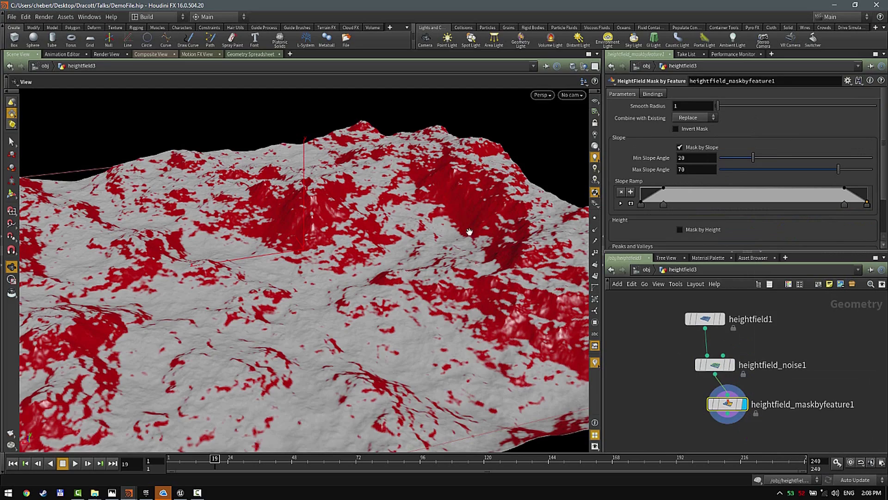
left_click_drag(469, 232, 331, 185)
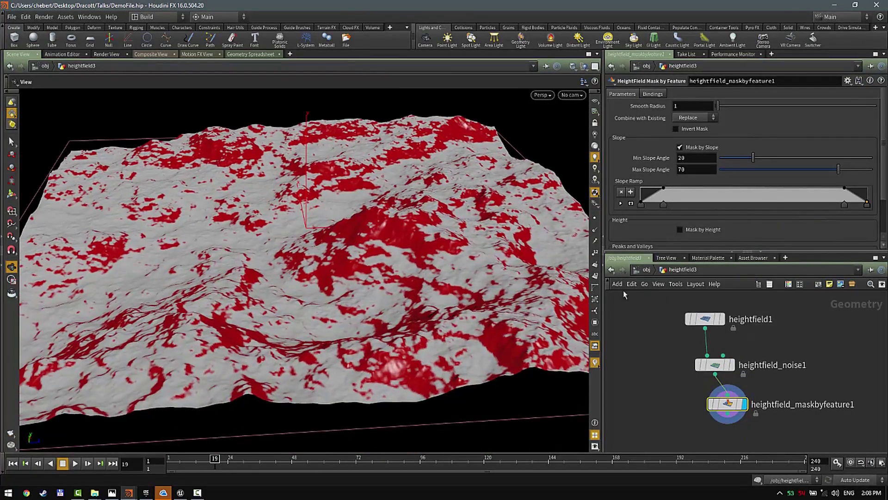
Step: Raise the Min Slope Angle of the Mask by Feature node to 24.5
middle_click(720, 366)
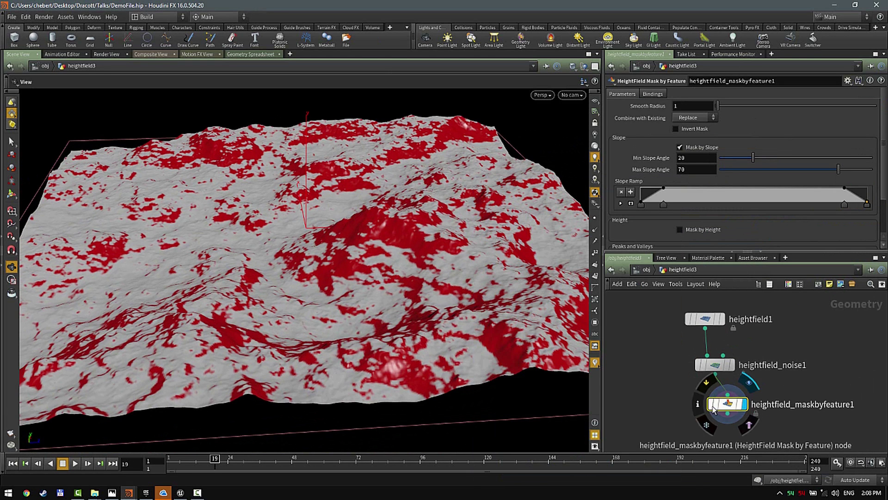
left_click_drag(470, 281, 420, 282)
left_click_drag(739, 162, 761, 162)
left_click_drag(554, 250, 503, 308)
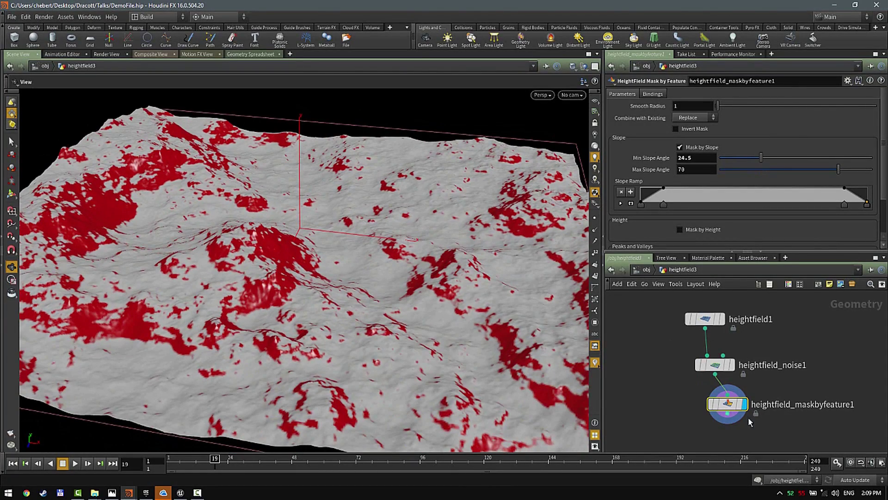
Step: View the geometry spreadsheet of the Mask by Feature node and close it again
middle_click_drag(658, 390, 664, 347)
left_click_drag(668, 405, 755, 345)
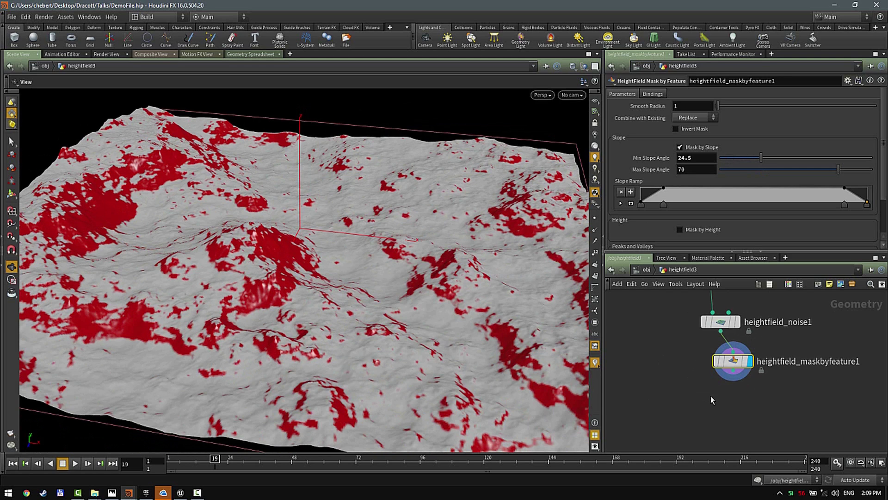
mouse_move(743, 362)
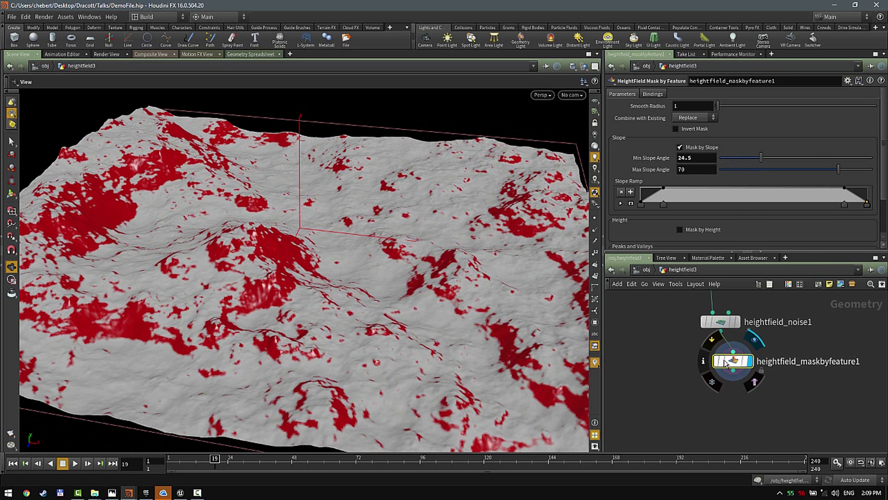
key("Tab")
left_click(693, 376)
right_click(735, 361)
left_click(757, 356)
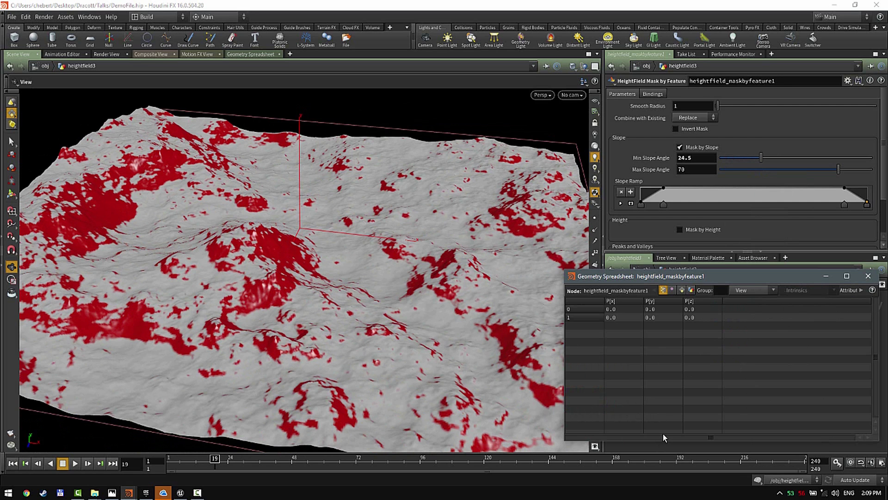
left_click(867, 277)
right_click(738, 360)
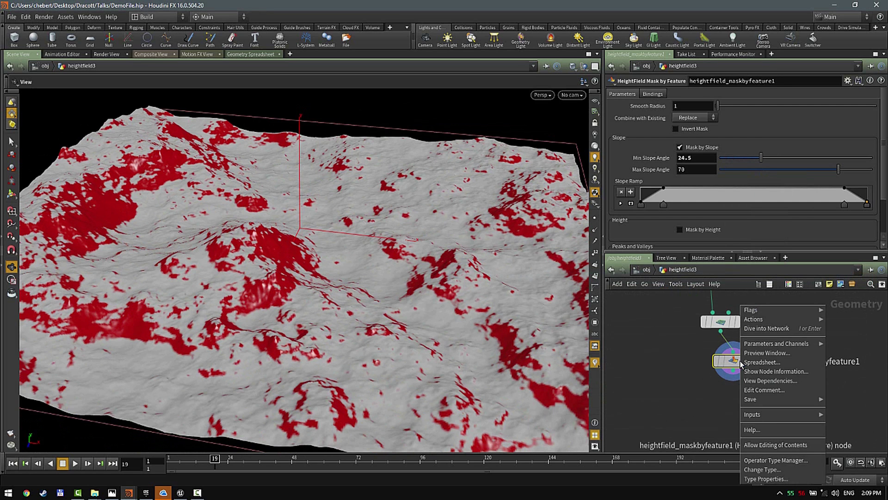
left_click(683, 395)
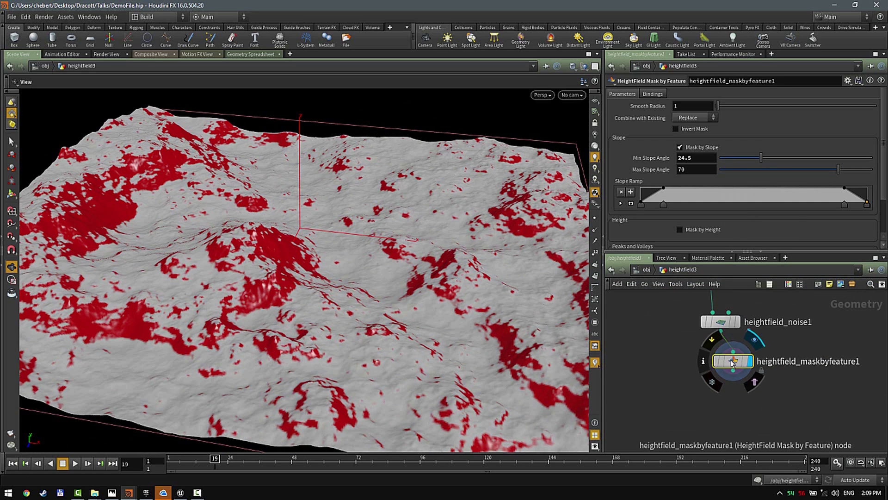
Step: Detach the Mask by Feature node from heightfield_noise1 and wire a second HeightField Noise node to that output instead
left_click_drag(731, 360, 805, 366)
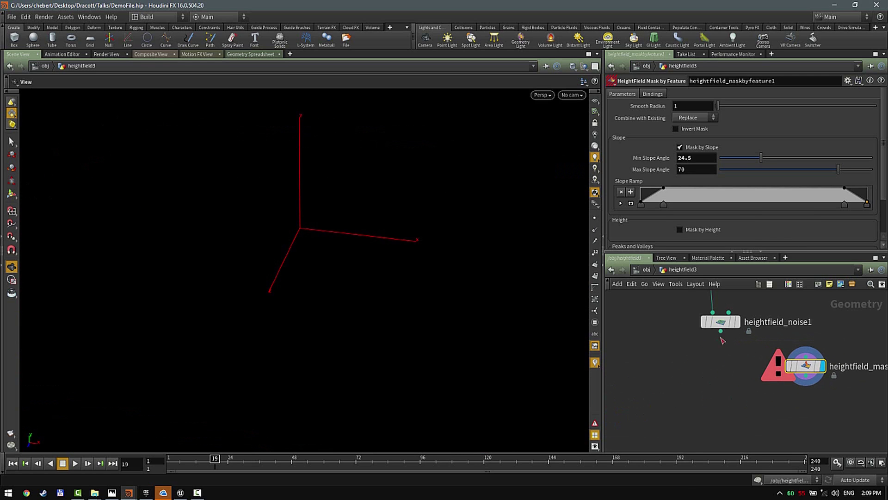
left_click(721, 331)
key("Tab")
type("npose")
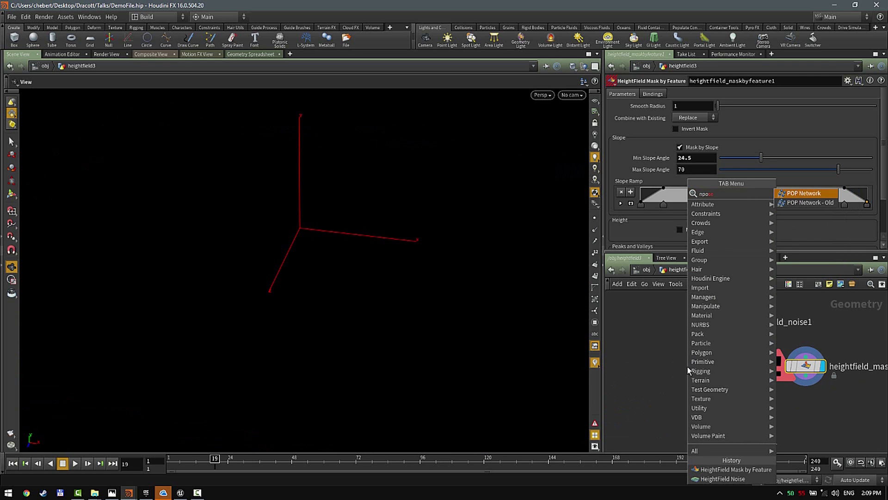
key("BackSpace")
key("BackSpace")
key("BackSpace")
key("BackSpace")
type("oise")
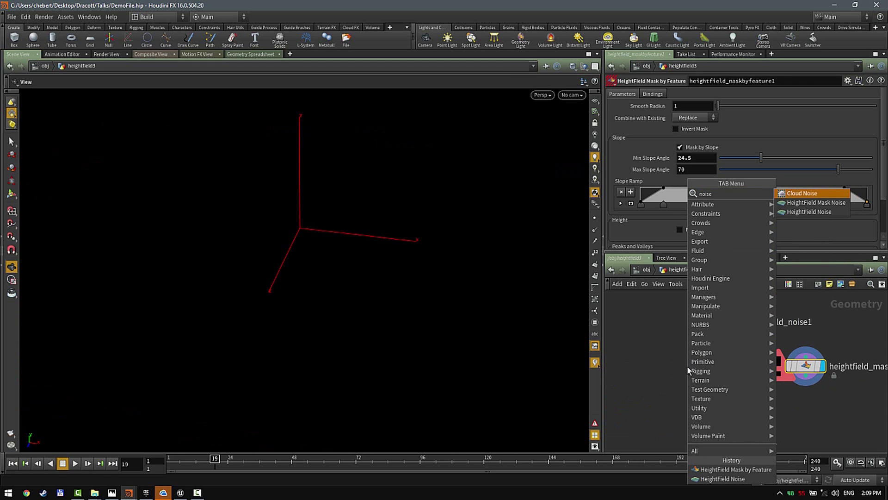
key("Down")
key("Down")
key("Return")
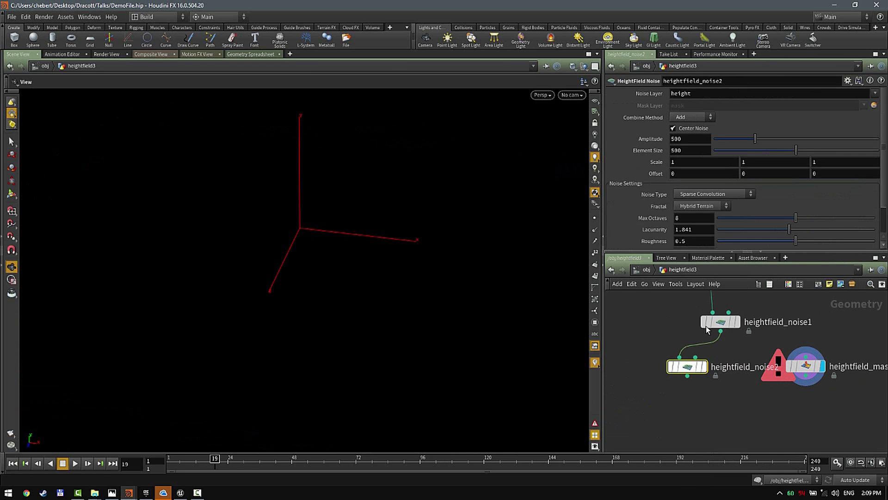
Step: Display the result of the first noise node, heightfield_noise1, in the viewport
middle_click(707, 329)
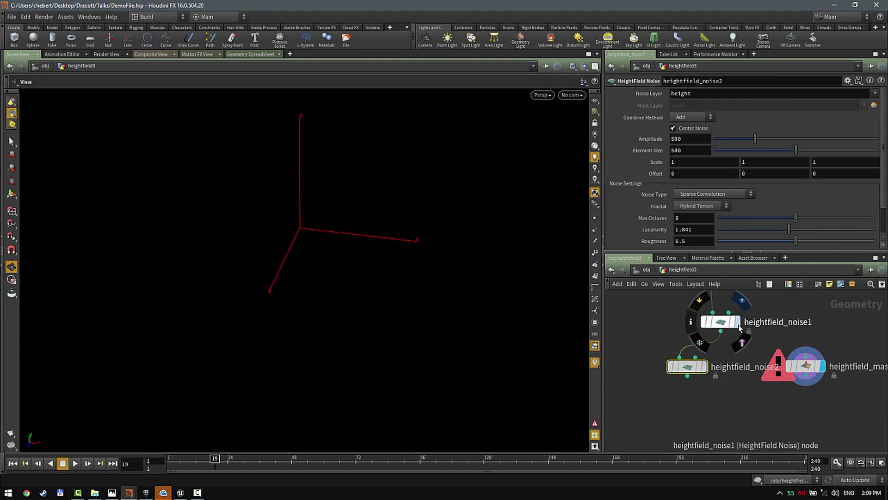
left_click(739, 328)
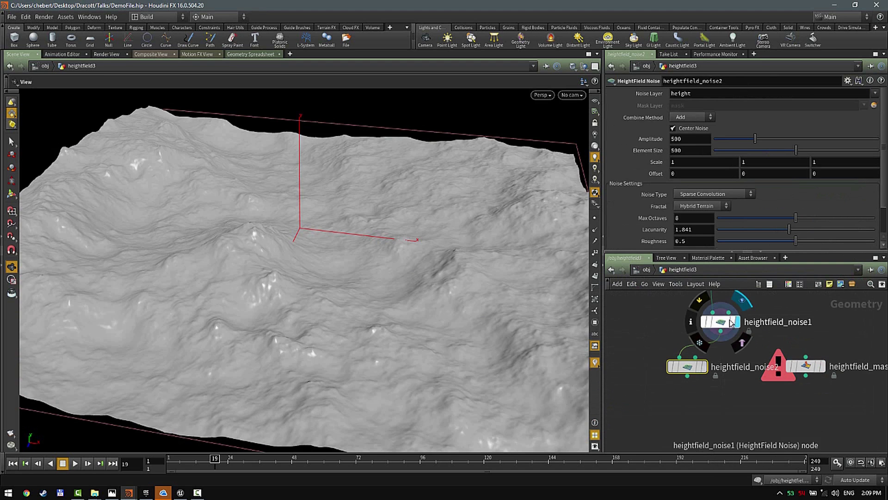
Step: Set the noise type of heightfield_noise1 to Worley (cellular) F2-F1, with Max Octaves at 4.75 and Lacunarity at 1.6
left_click(711, 194)
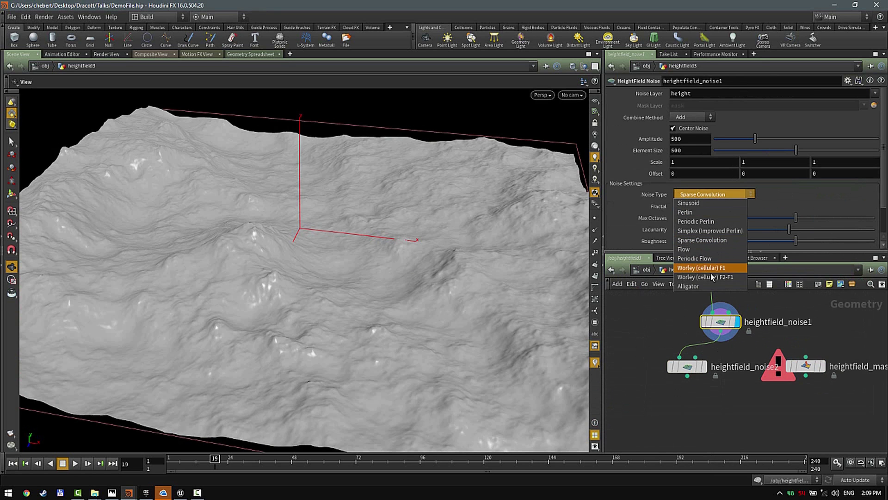
left_click(712, 277)
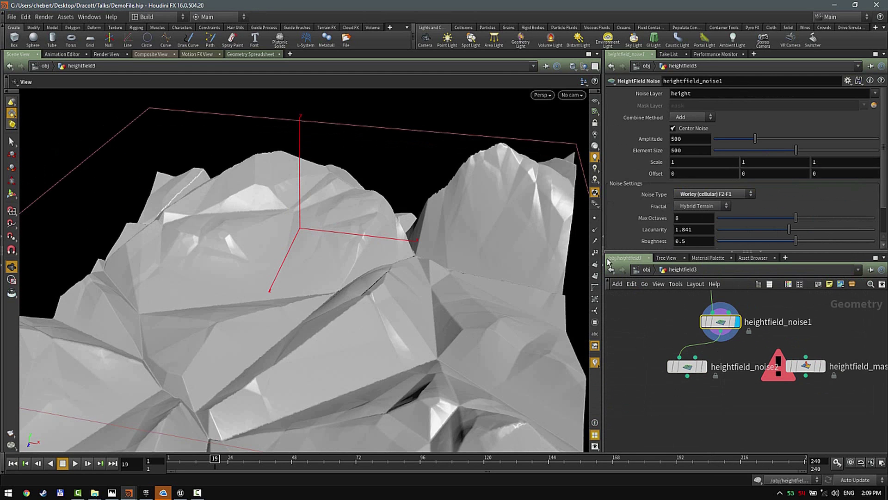
left_click_drag(313, 248, 537, 234)
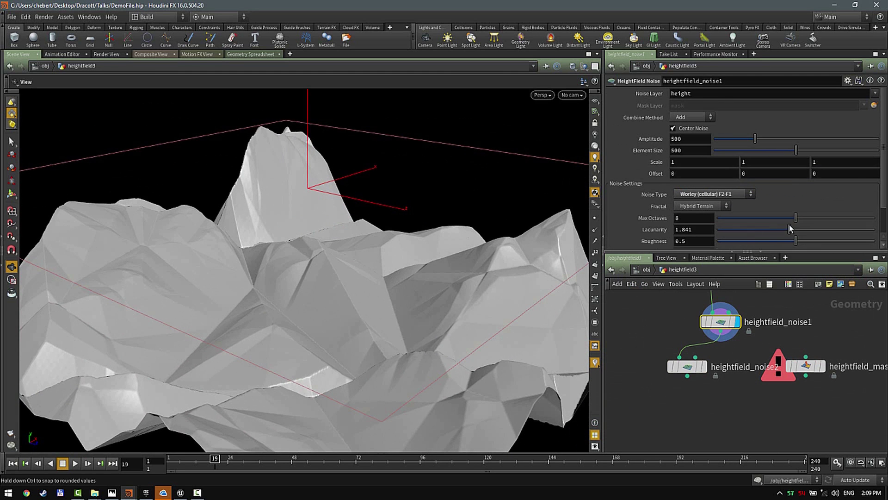
left_click_drag(795, 219, 780, 238)
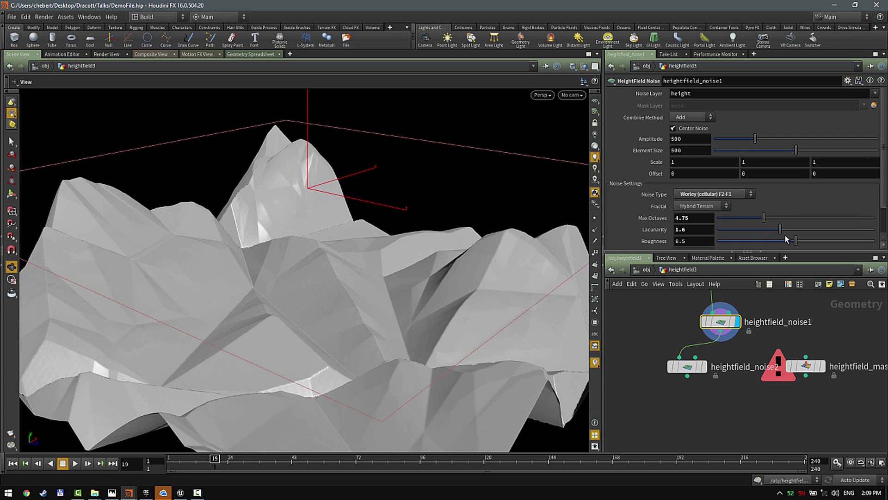
left_click_drag(357, 193, 286, 263)
Step: Display the result of heightfield_noise2 and set the amplitude of heightfield_noise1 to 264 and its element size to 503
left_click(703, 367)
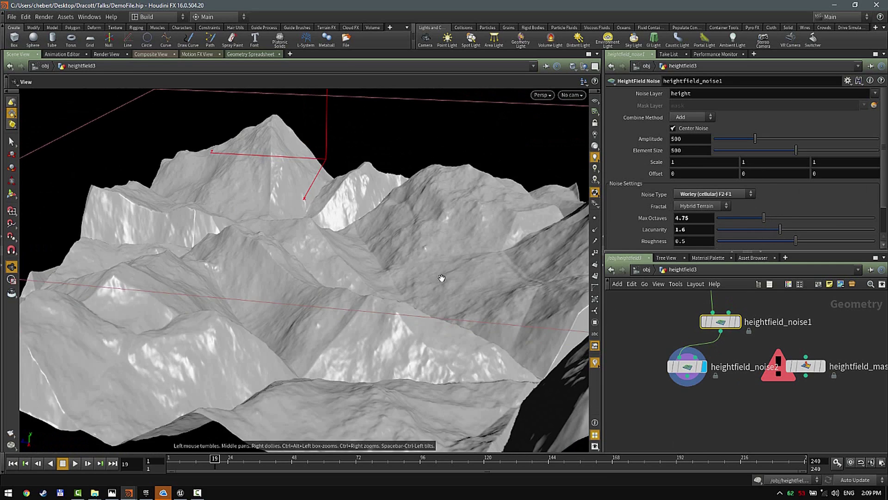
left_click_drag(442, 277, 478, 262)
left_click_drag(755, 139, 796, 151)
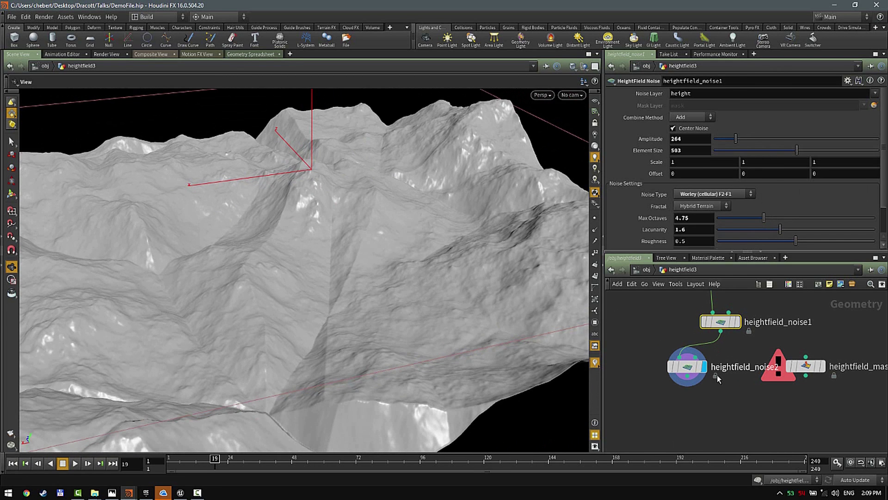
left_click_drag(341, 237, 347, 263)
right_click_drag(347, 264, 458, 287)
left_click_drag(458, 287, 407, 277)
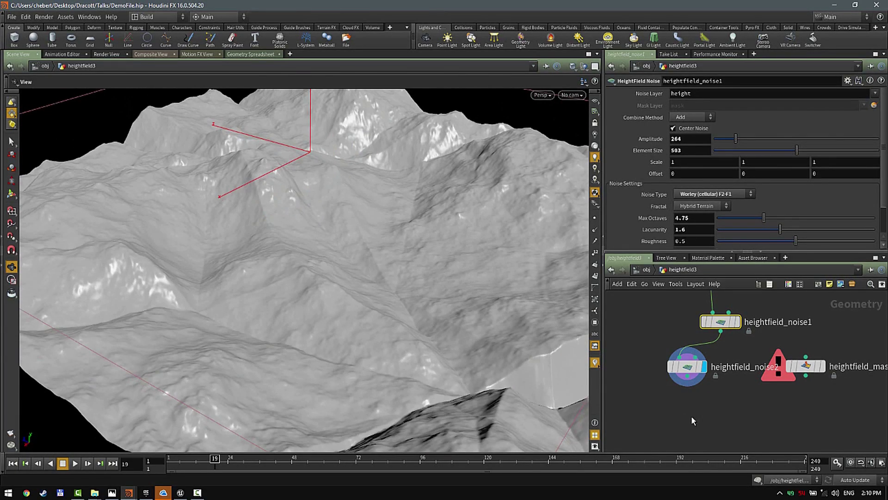
left_click(685, 366)
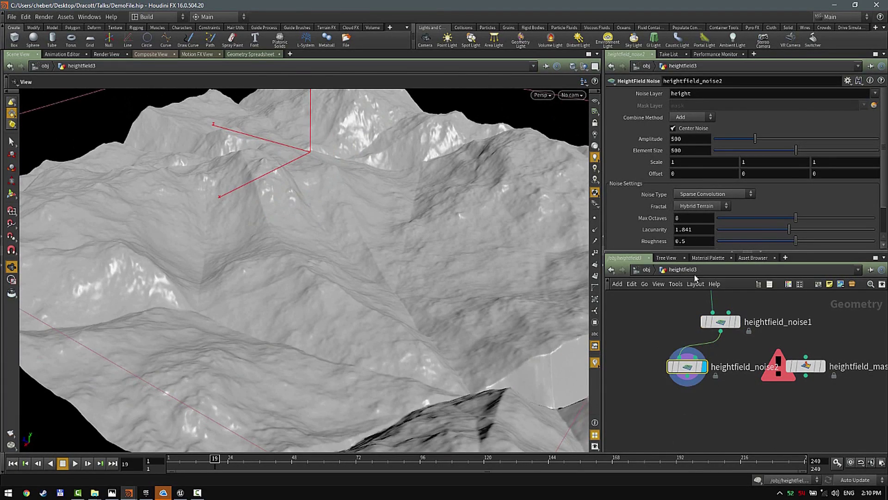
left_click(692, 117)
left_click(690, 122)
Step: Add a HeightField Layer node to the output of heightfield_noise2 and display its result
key("Tab")
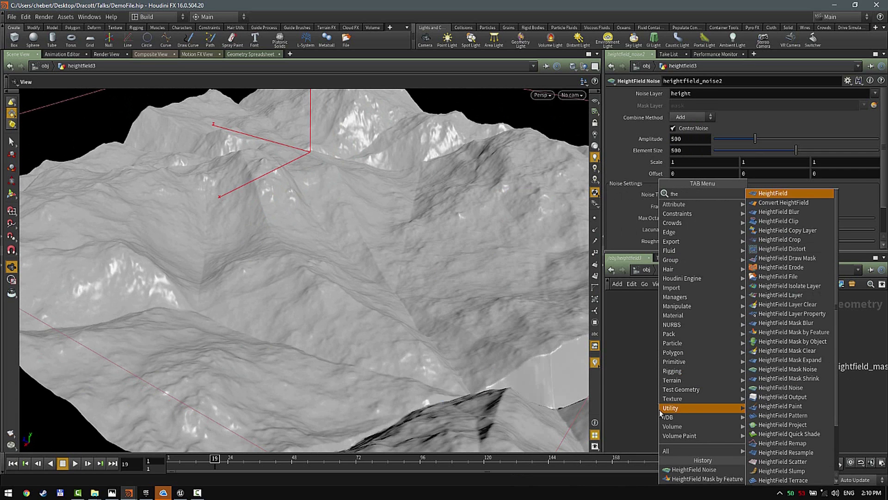
key("BackSpace")
key("BackSpace")
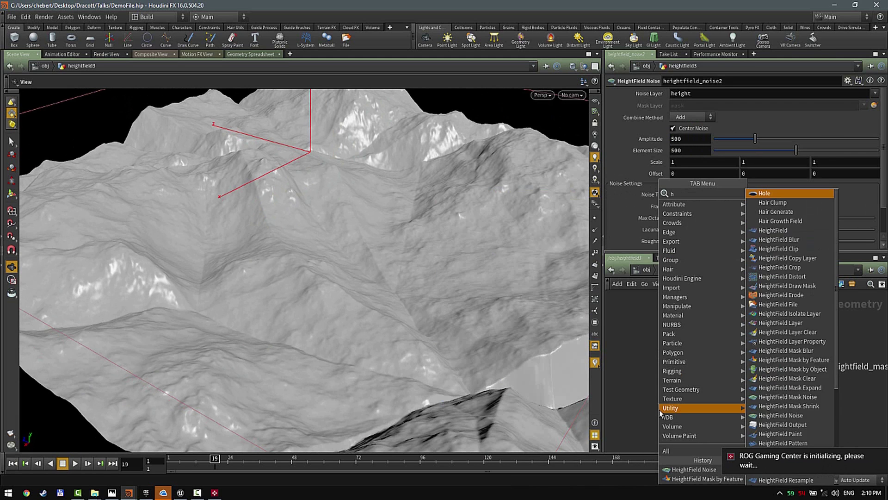
type("eightfield lay")
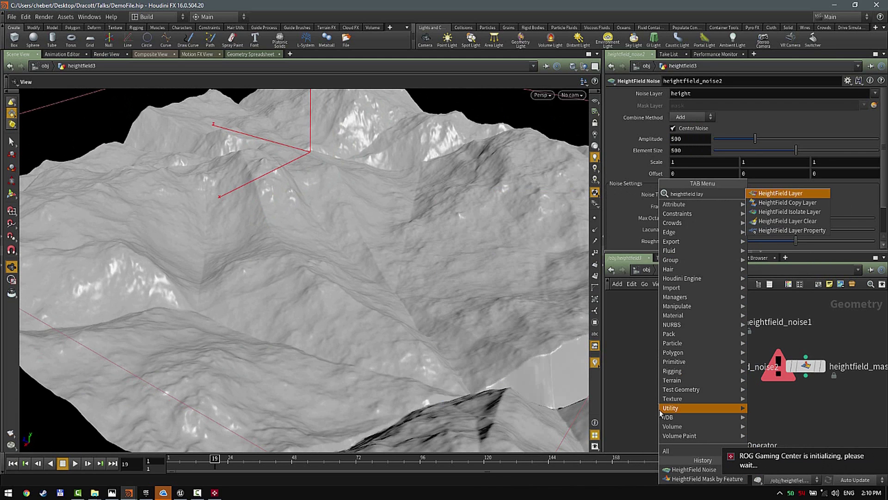
key("Return")
left_click(659, 407)
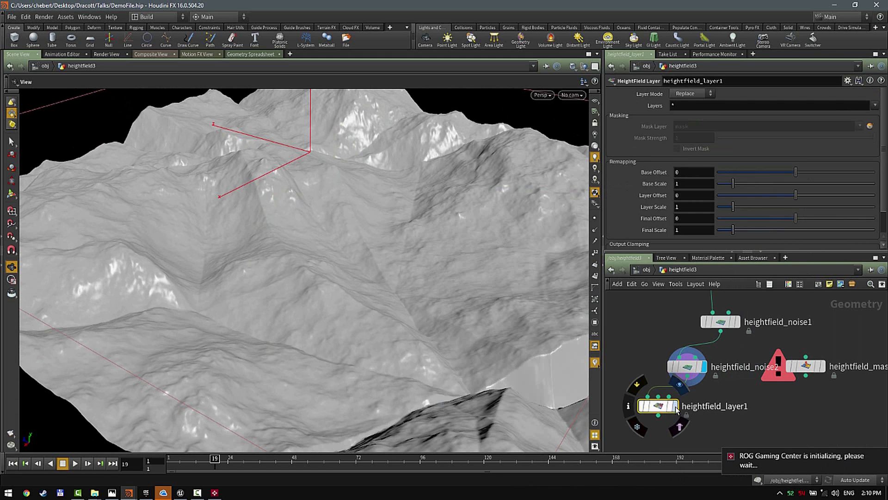
left_click(675, 407)
Step: Delete the HeightField Layer node below heightfield_noise2, keeping its layer mode at Replace
left_click(693, 94)
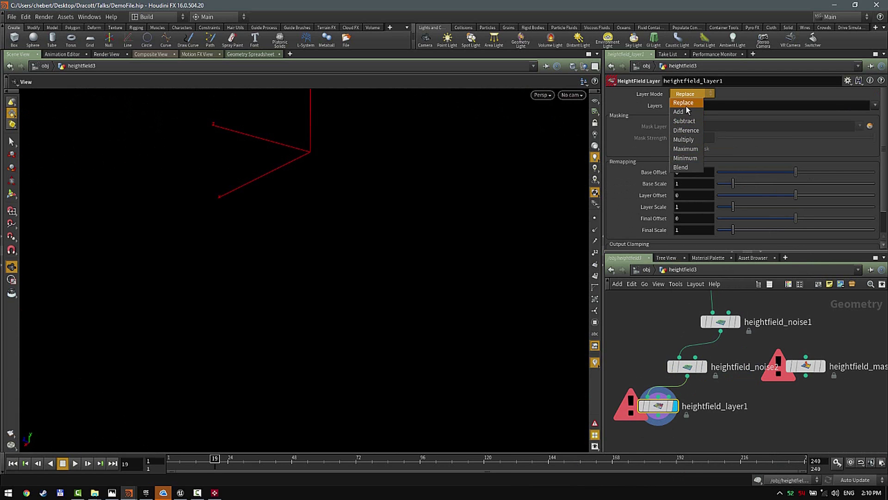
left_click(666, 445)
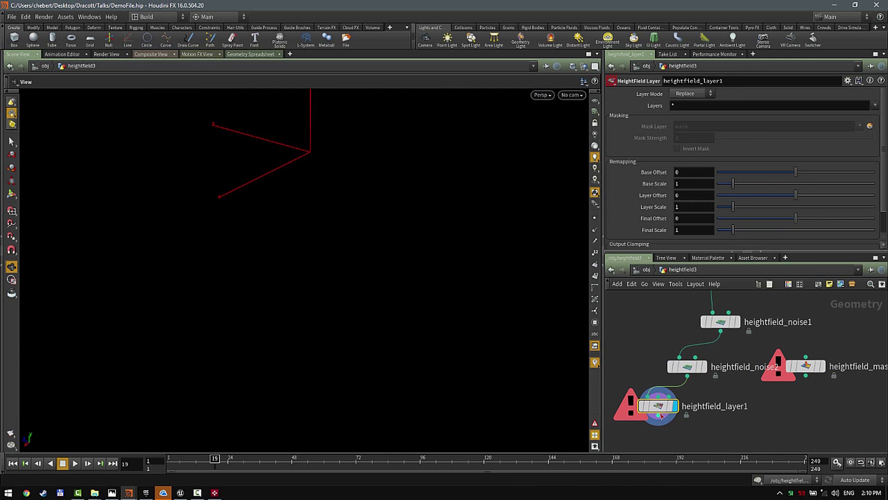
key("Tab")
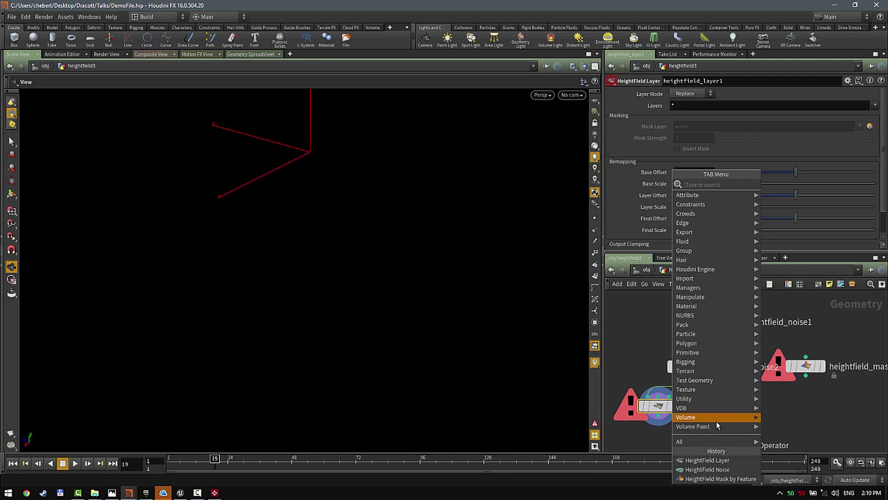
key("Escape")
key("Delete")
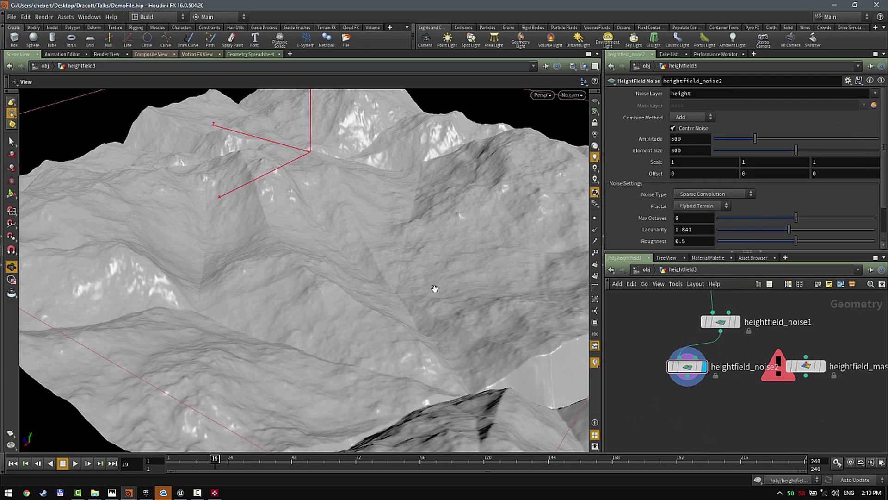
Step: Add a HeightField Distort node wired to the output of heightfield_noise2
left_click_drag(384, 258, 343, 260)
right_click_drag(342, 260, 368, 288)
left_click_drag(368, 288, 409, 305)
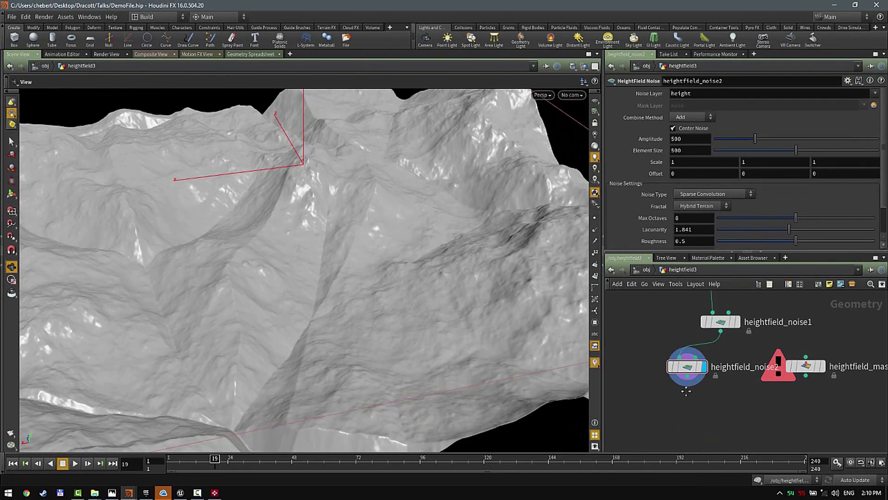
middle_click_drag(684, 388, 701, 334)
left_click(702, 330)
key("Tab")
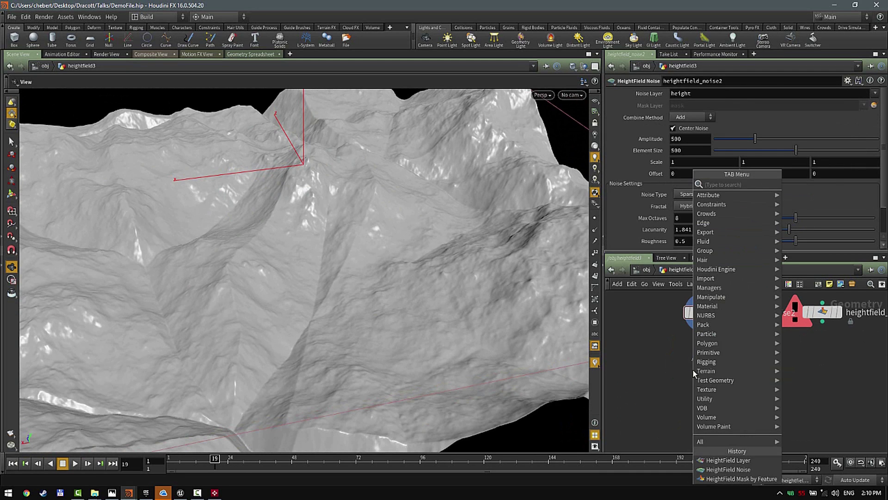
type("dist")
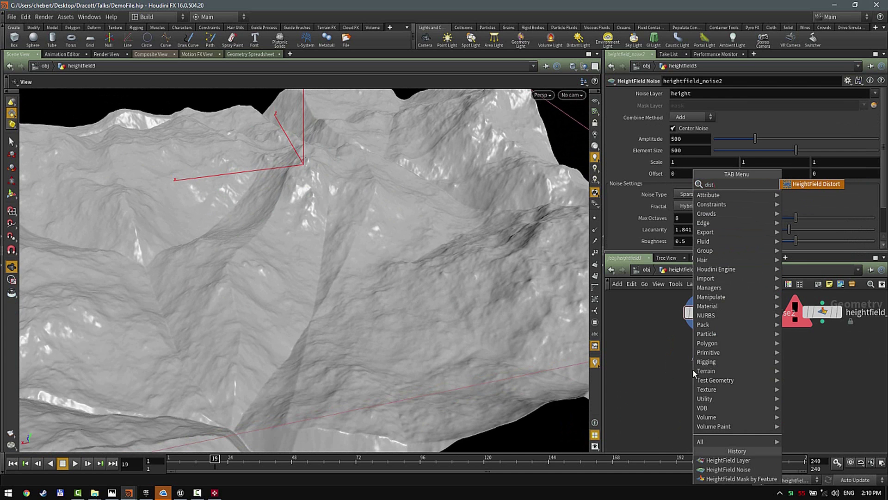
key("Return")
left_click(693, 369)
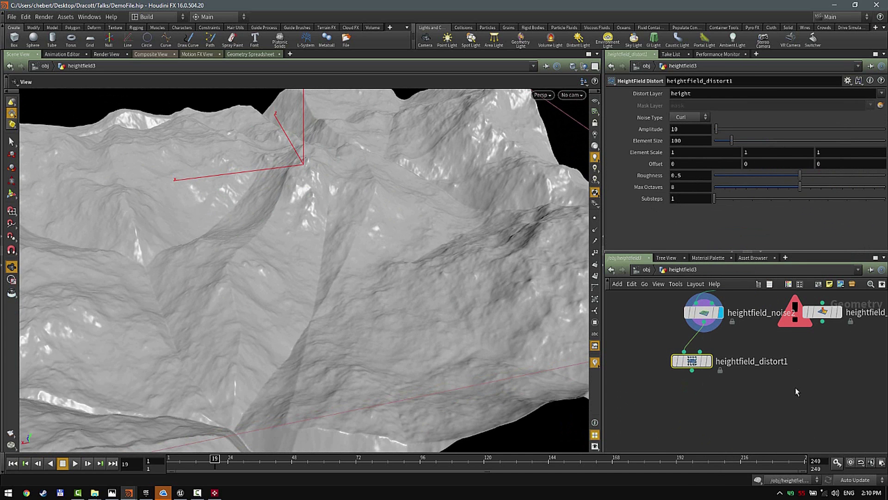
Step: Display the result of the HeightField Distort node and examine the distorted terrain from above
left_click(711, 361)
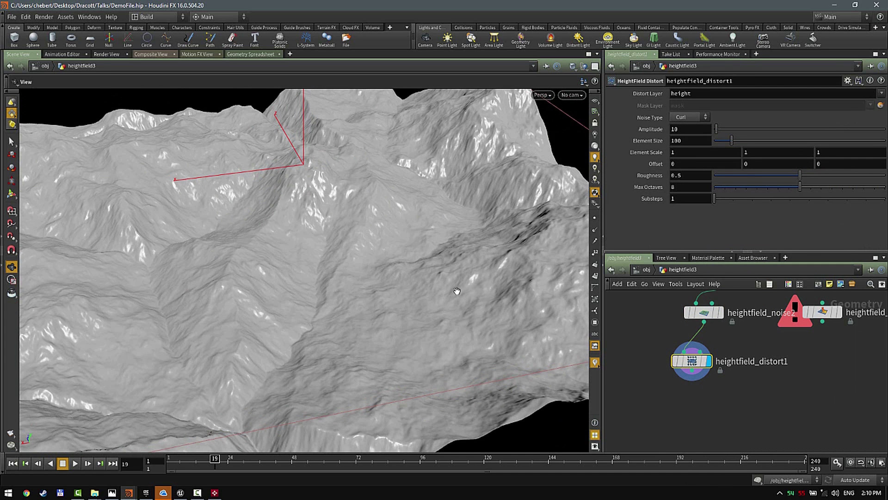
left_click_drag(454, 293, 447, 327)
right_click_drag(447, 327, 361, 319)
left_click_drag(361, 319, 353, 251)
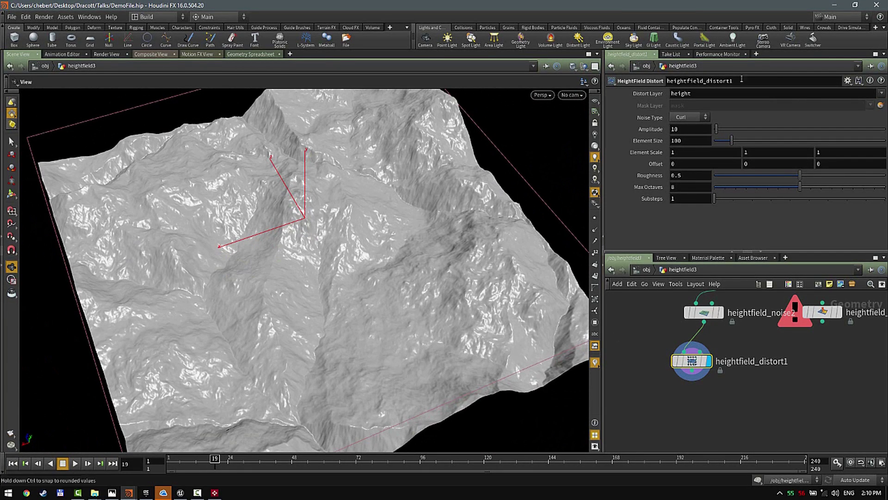
left_click_drag(439, 174, 416, 242)
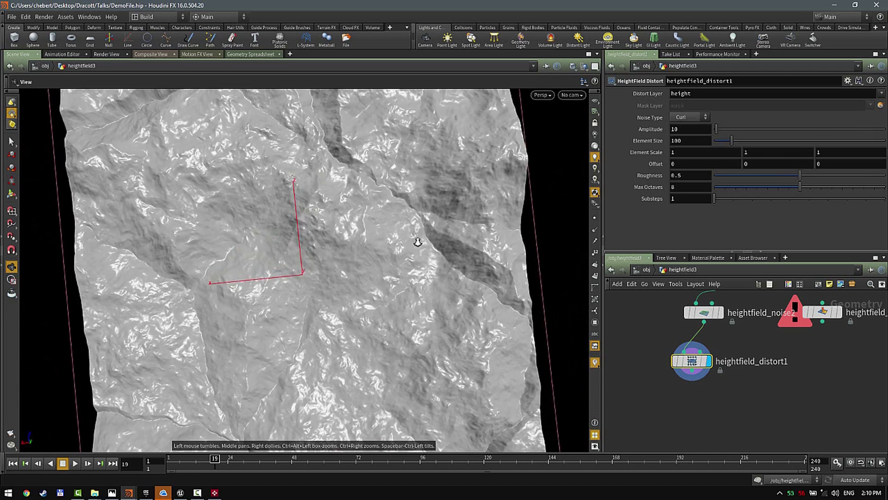
right_click_drag(416, 242, 375, 227)
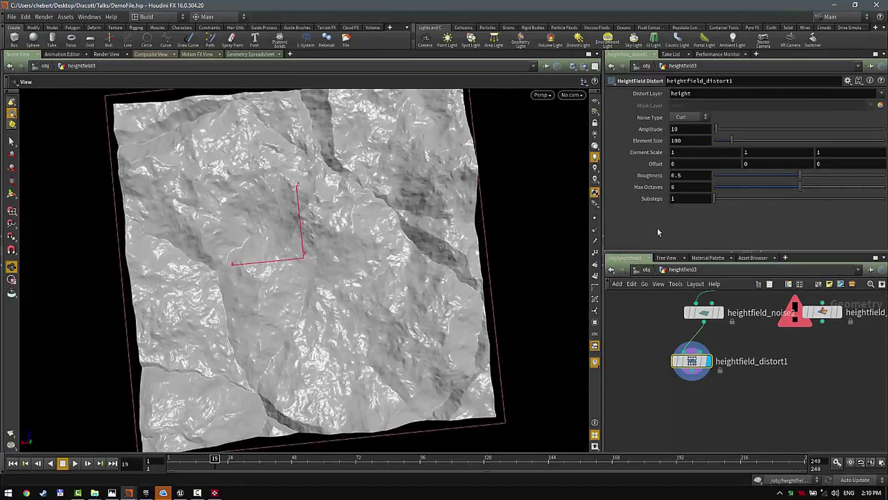
Step: Wire heightfield_noise1 into the Mask by Feature node and feed that node's output into the Distort node instead of heightfield_noise2
left_click(882, 93)
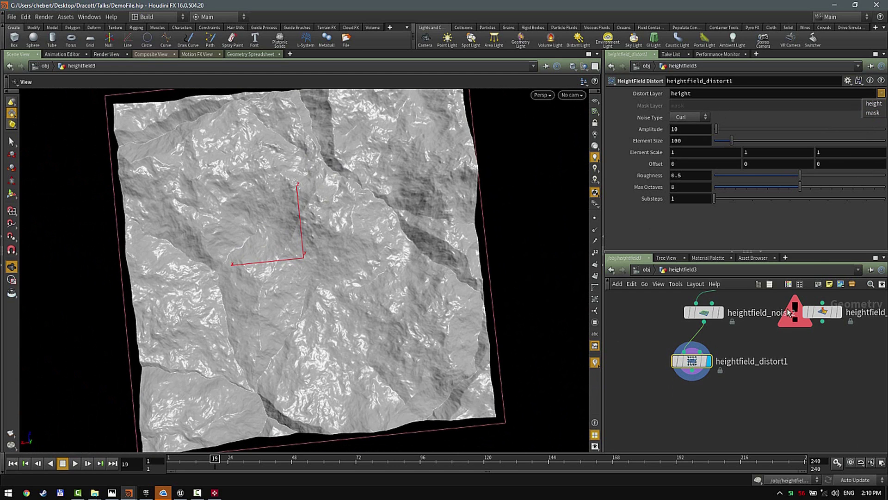
middle_click_drag(782, 406, 741, 471)
left_click(781, 368)
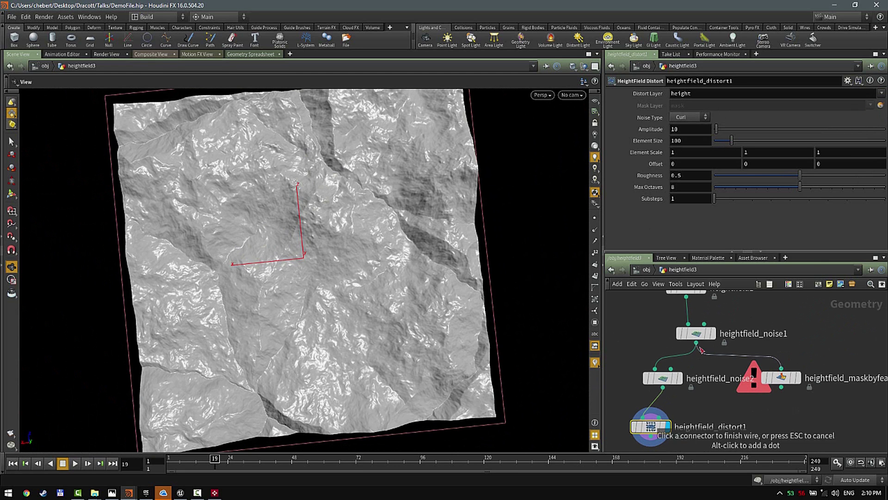
left_click(696, 343)
left_click(782, 388)
left_click(657, 417)
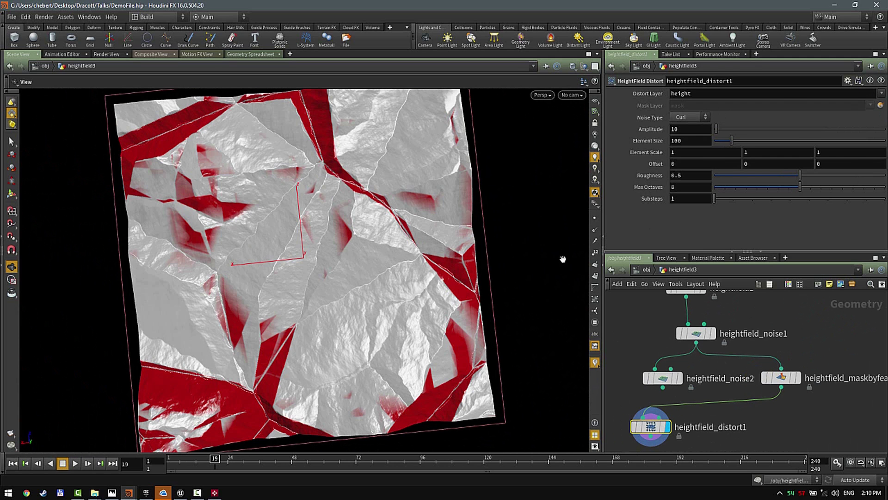
Step: Set the Distort node's layer to mask and raise its amplitude to 98
left_click(882, 94)
left_click(873, 113)
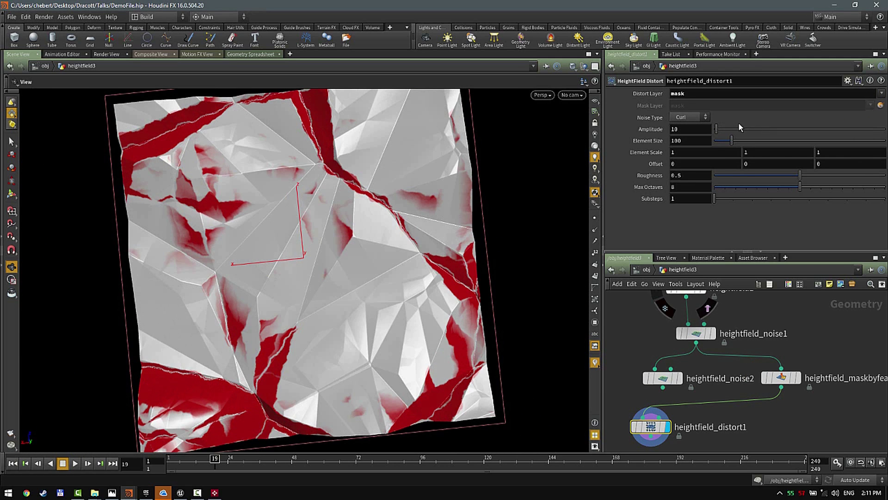
mouse_move(732, 133)
left_mouse_down()
mouse_move(746, 129)
mouse_move(731, 132)
left_mouse_up()
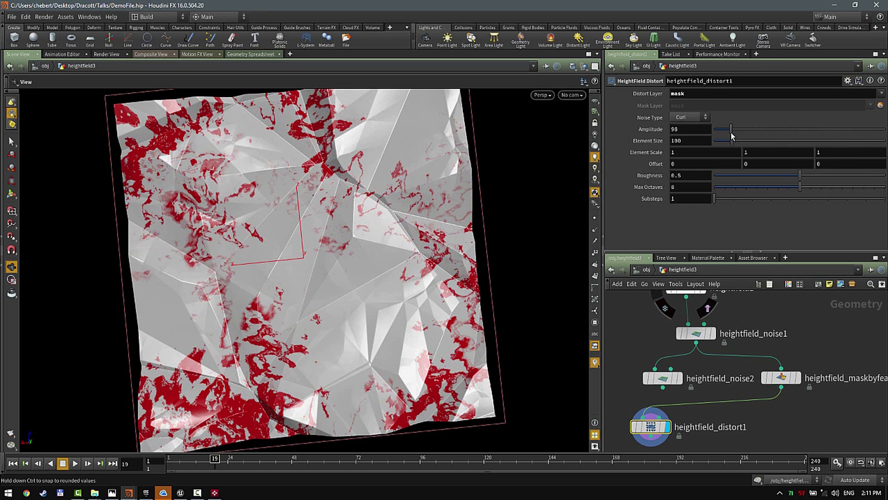
Step: Wire heightfield_noise2 back into the Distort node in place of the Mask by Feature node and inspect the terrain
middle_click_drag(751, 377, 782, 319)
left_click(695, 330)
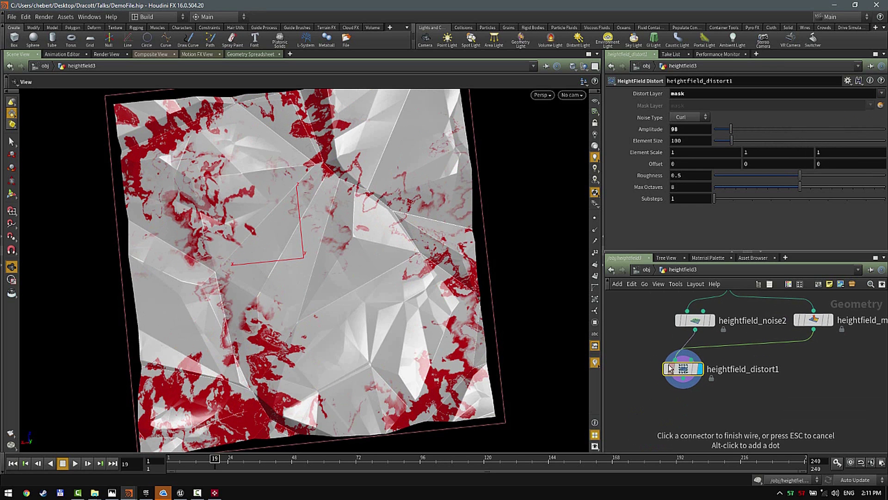
left_click(670, 369)
left_click(813, 319)
left_click_drag(467, 259, 387, 266)
right_click_drag(387, 266, 456, 269)
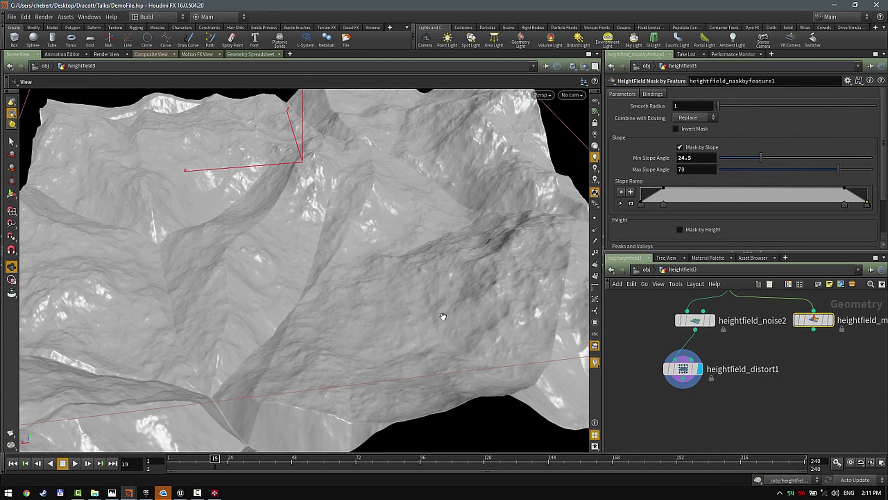
Step: Set the Distort node's layer to height and lower its amplitude to 0
left_click(684, 367)
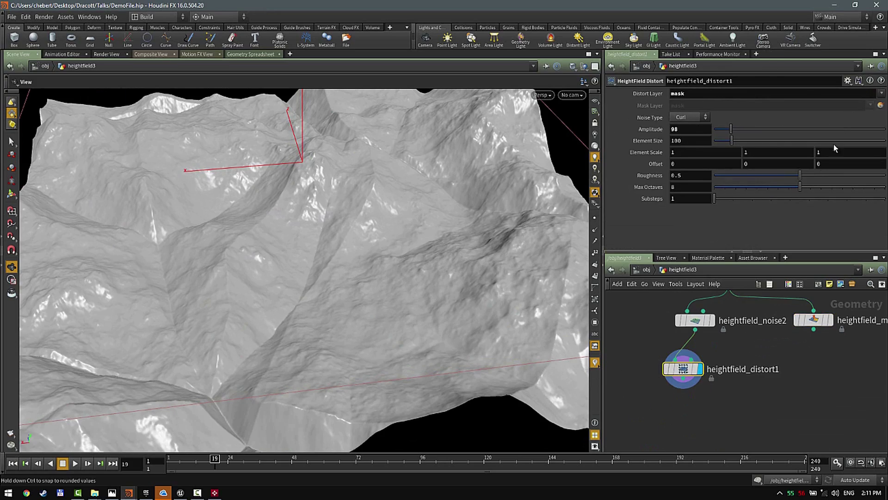
left_click(881, 94)
left_click(873, 104)
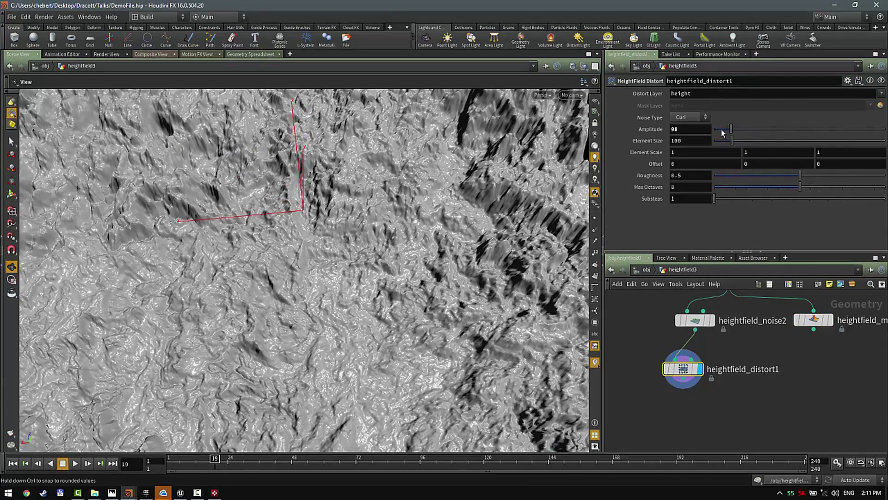
left_click_drag(723, 132, 715, 131)
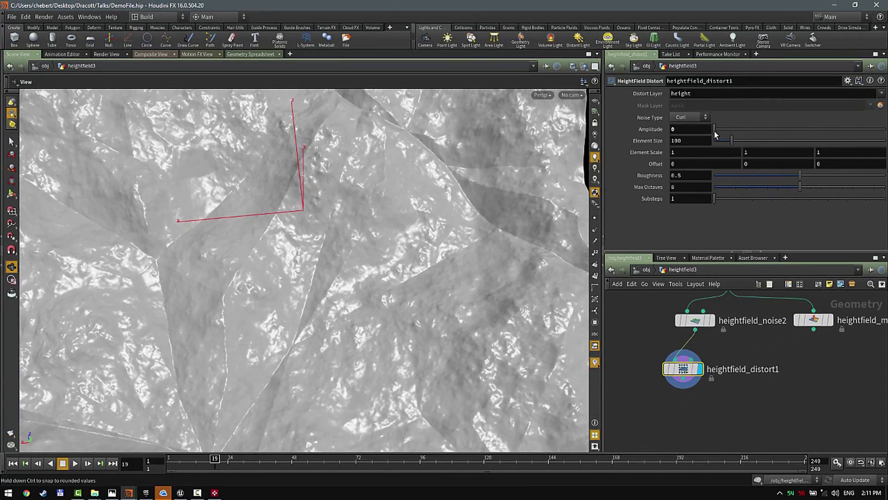
left_click_drag(407, 218, 415, 181)
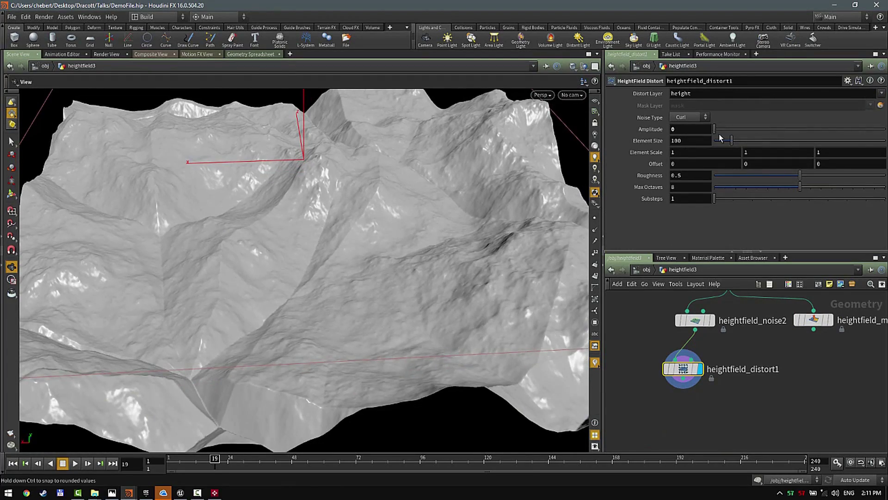
Step: Set the Distort node's amplitude to 14 and inspect the distorted terrain
left_click_drag(717, 132, 717, 134)
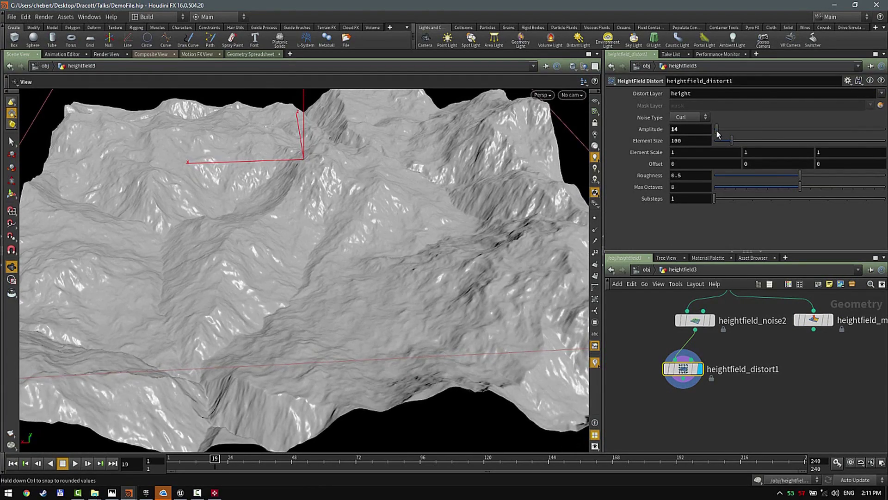
left_click_drag(491, 223, 361, 310)
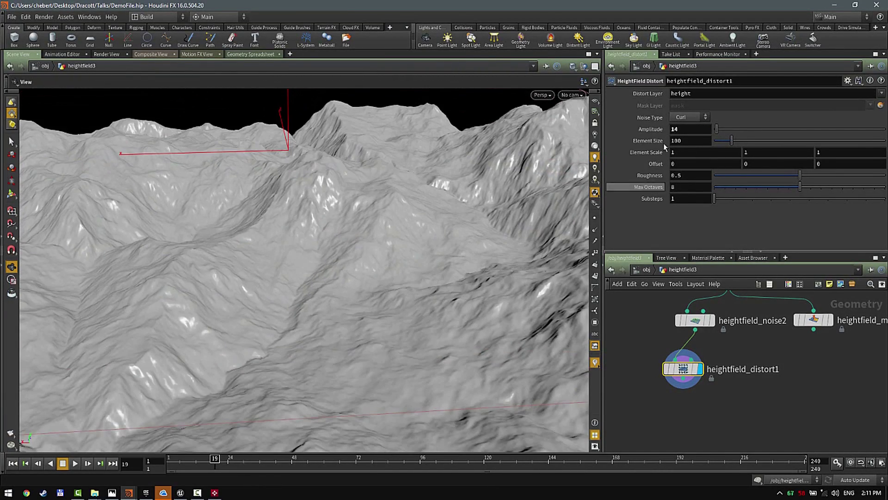
Step: Add a HeightField Erode node fed by the Distort node
middle_click_drag(702, 391, 725, 316)
key("Tab")
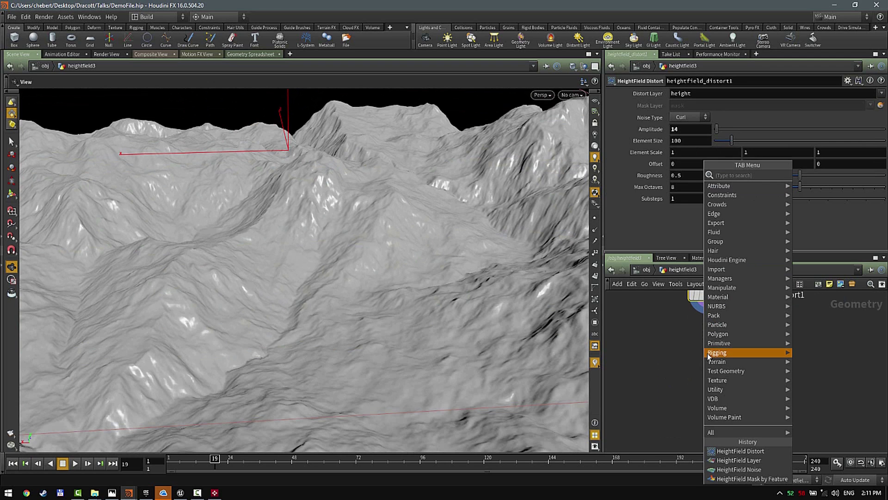
mouse_move(708, 356)
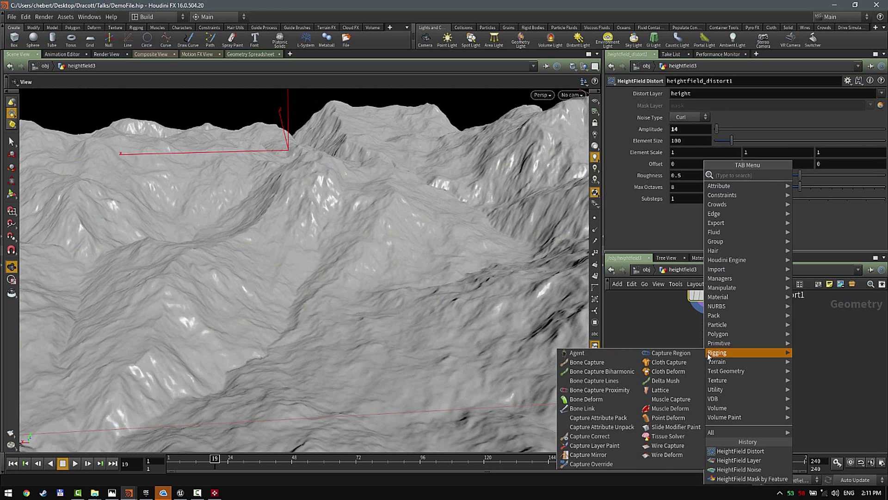
type("erode")
key("Return")
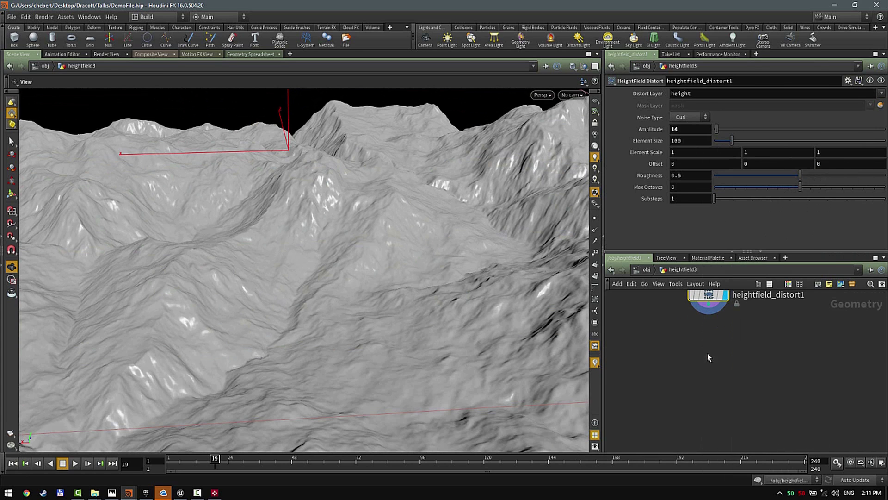
left_click(704, 350)
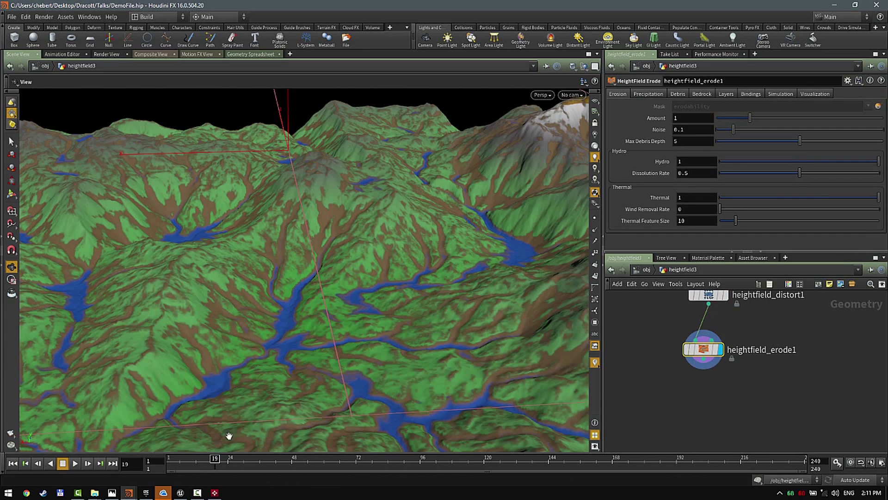
Step: Scrub the timeline to preview the erosion over the whole terrain, stopping at frame 15
left_click_drag(303, 305, 289, 311)
right_click_drag(290, 311, 172, 410)
left_click_drag(200, 464, 300, 461)
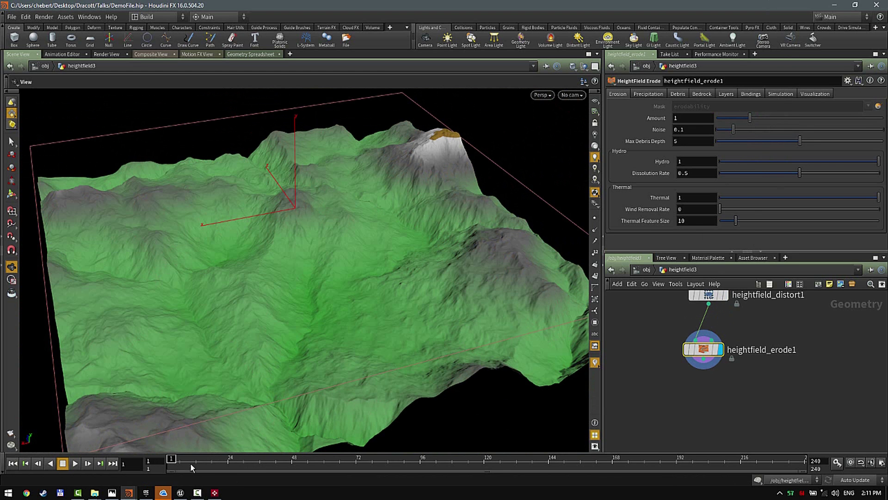
left_click_drag(190, 464, 205, 461)
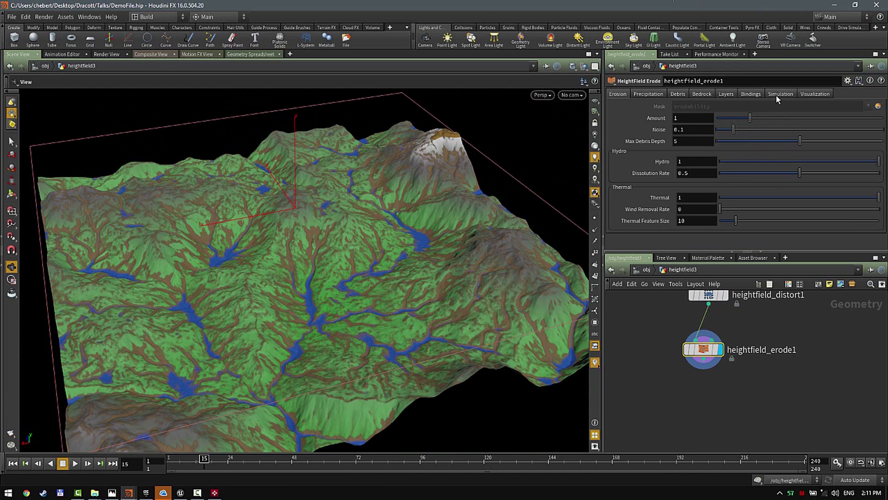
Step: Toggle the Erode node's visualization off and on and compute its elevation range
left_click(814, 93)
left_click(689, 106)
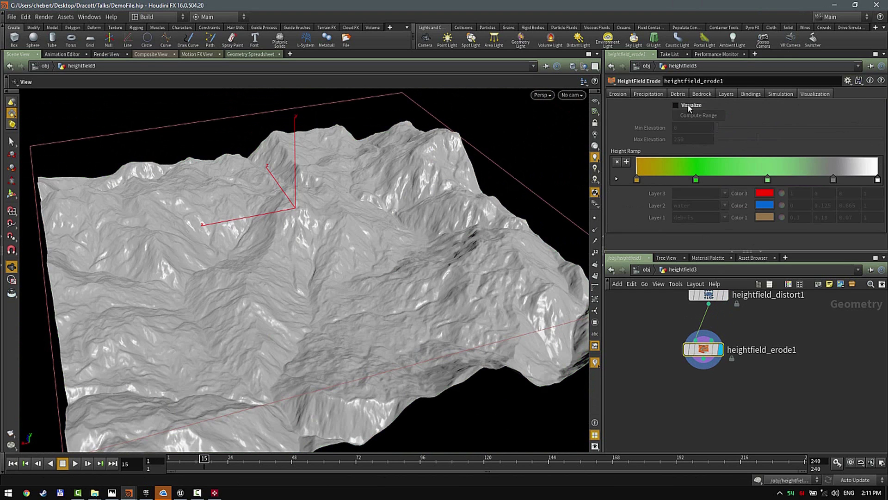
left_click(690, 105)
left_click(695, 115)
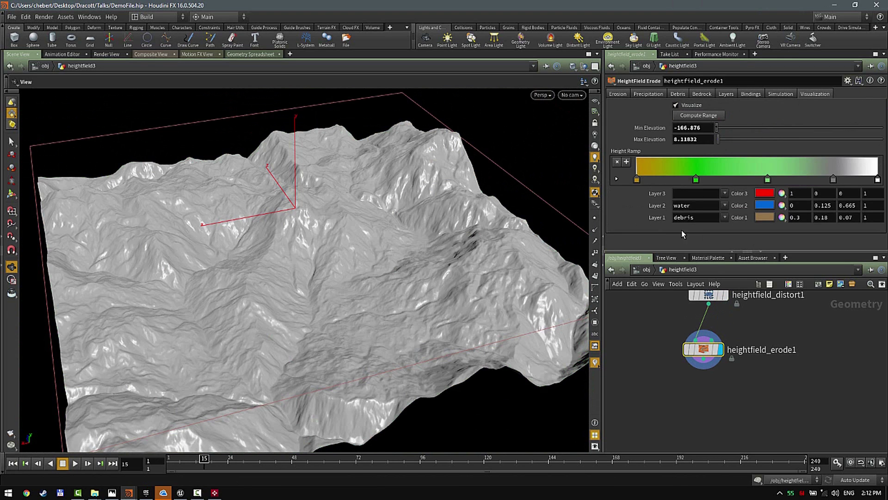
left_click(689, 106)
left_click(688, 107)
Step: Try linking the Distort output to another Erode input, and delete the Erode node
left_click_drag(705, 335, 708, 304)
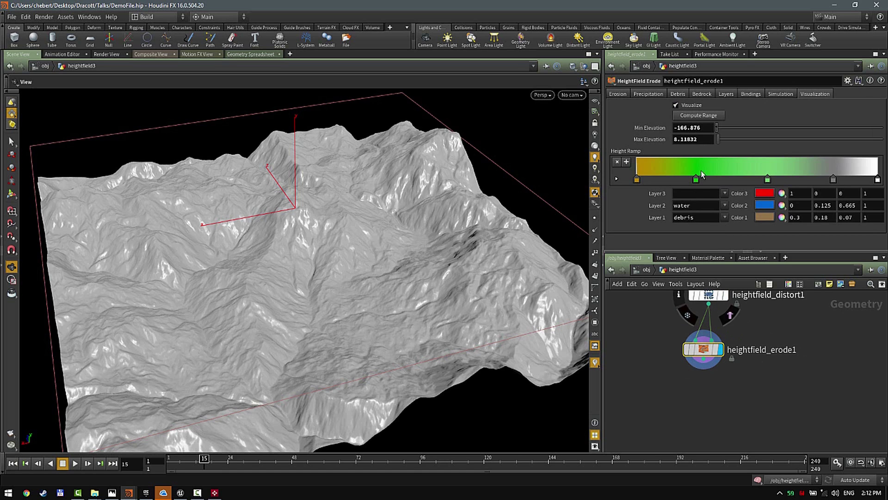
key("Tab")
key("Escape")
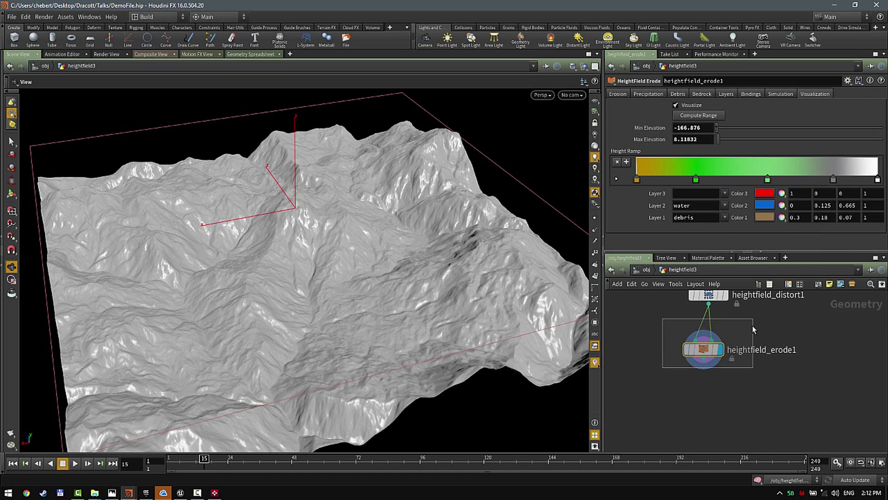
key("Delete")
Step: Add a fresh HeightField Erode node wired from the Distort node's output
left_click(709, 304)
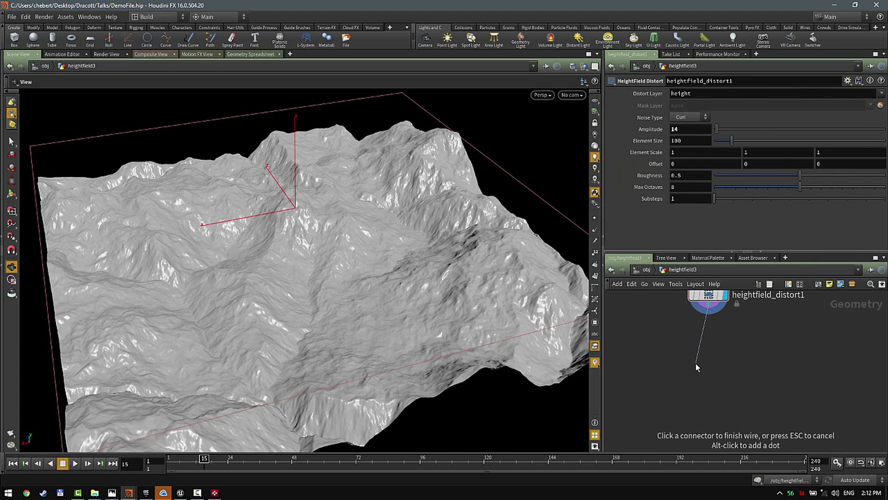
key("Tab")
type("fero")
key("Return")
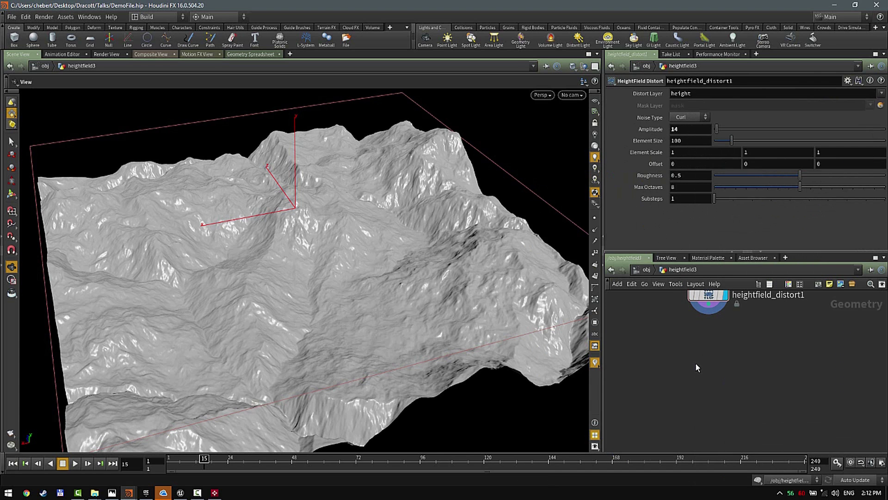
left_click(714, 370)
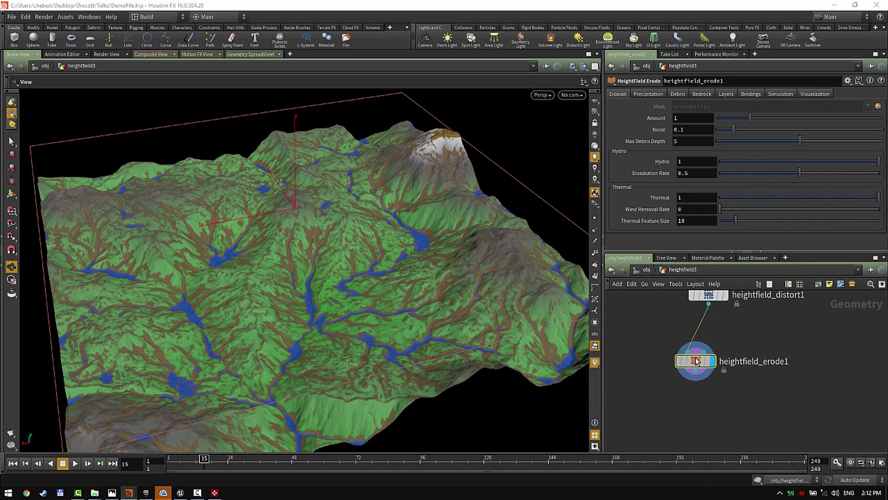
Step: Turn off the Erode node's visualization, advance the timeline to frame 30 and inspect the eroded terrain
middle_click(696, 362)
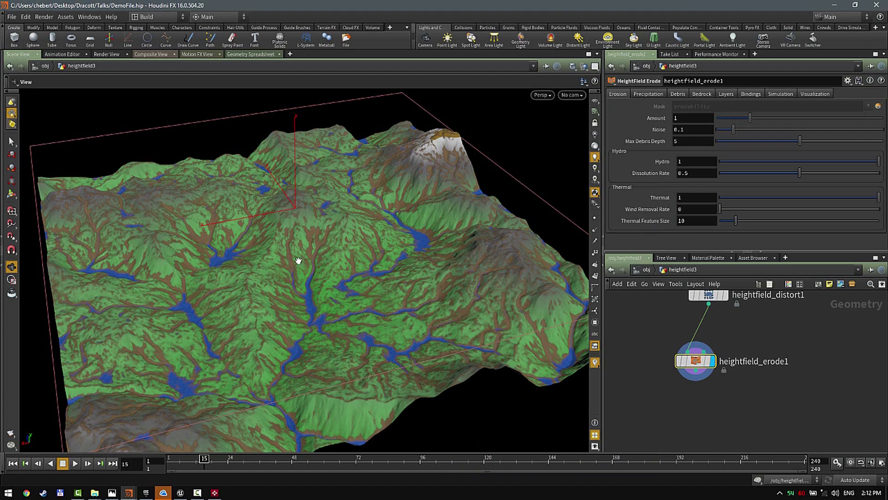
left_click_drag(332, 245, 297, 267)
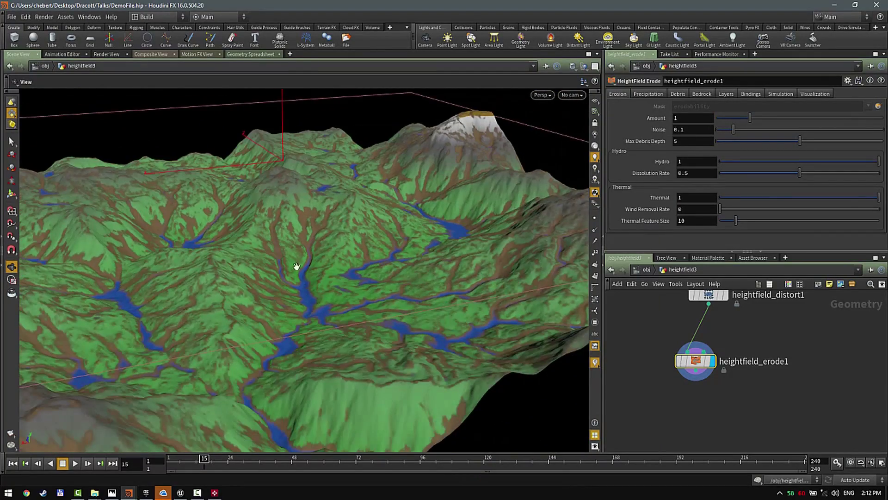
left_click(781, 94)
left_click(812, 94)
left_click(676, 105)
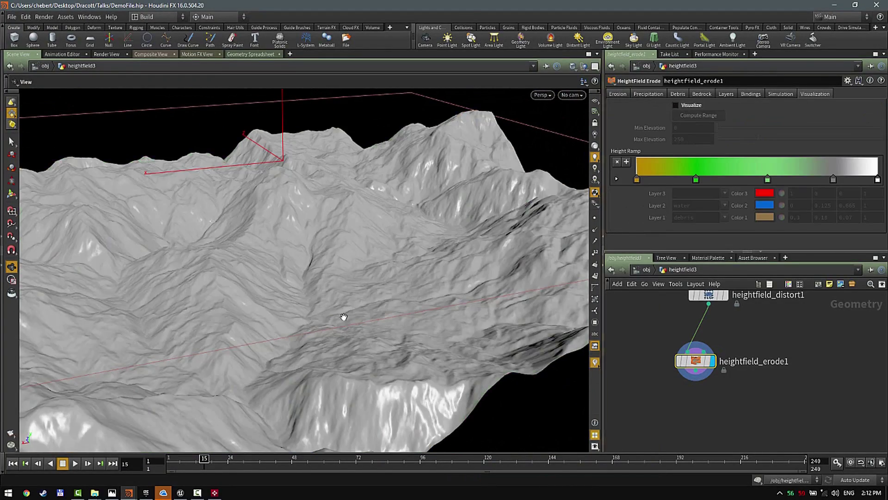
left_click_drag(343, 317, 512, 216)
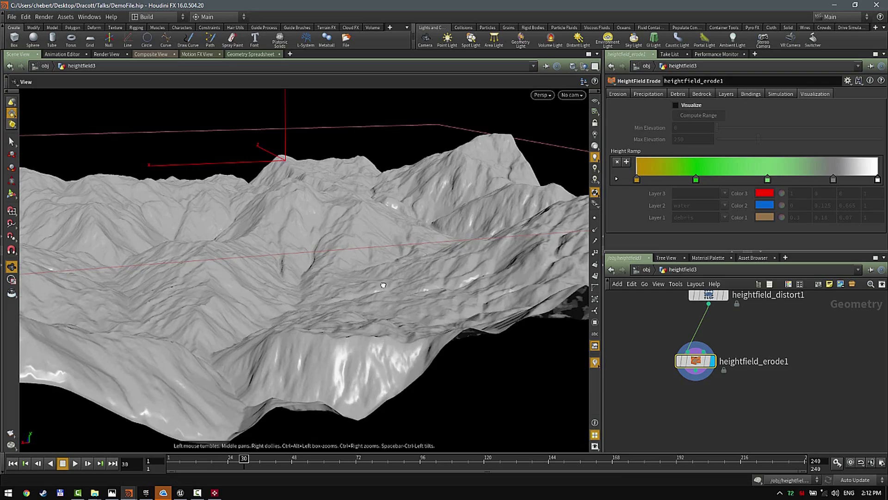
left_click_drag(355, 310, 297, 399)
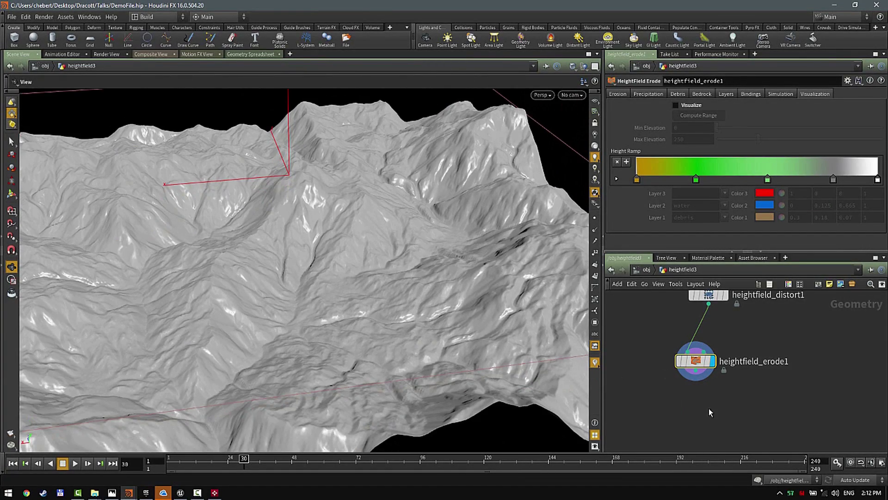
Step: Add a HeightField Output node wired from the Erode node and place it directly below
middle_click_drag(710, 412, 712, 368)
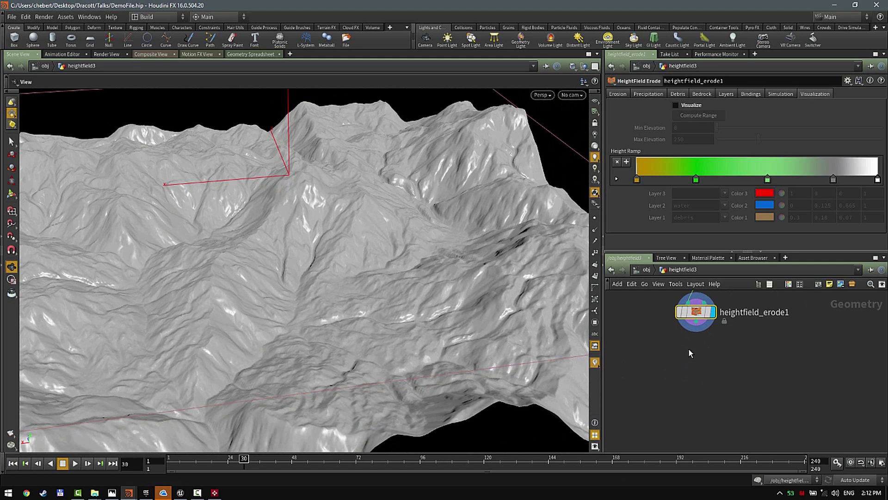
left_click(696, 326)
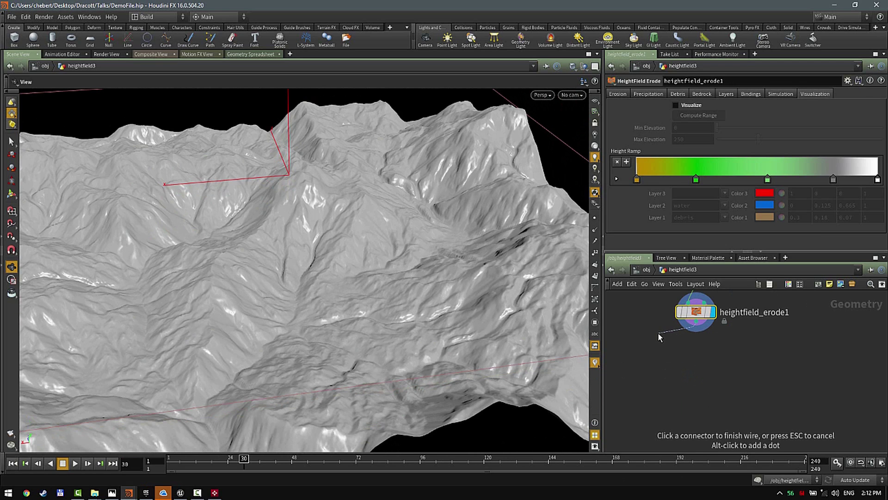
key("Tab")
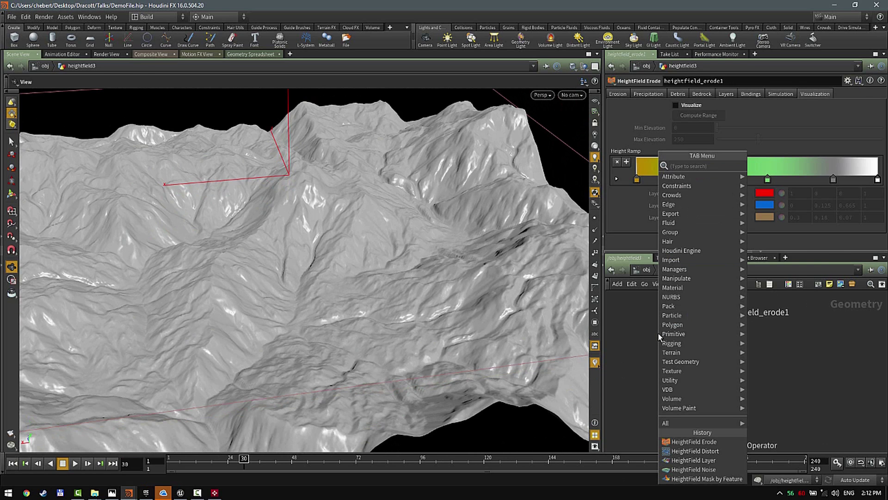
type("heightfie")
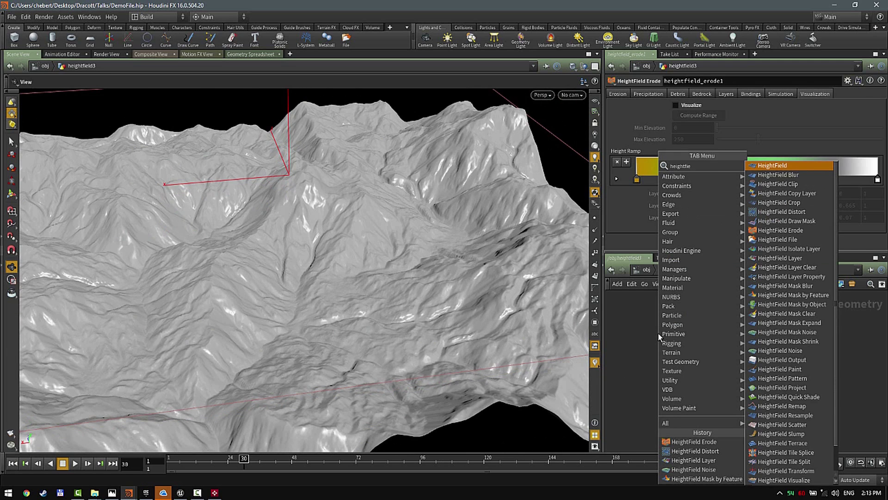
type("ld p")
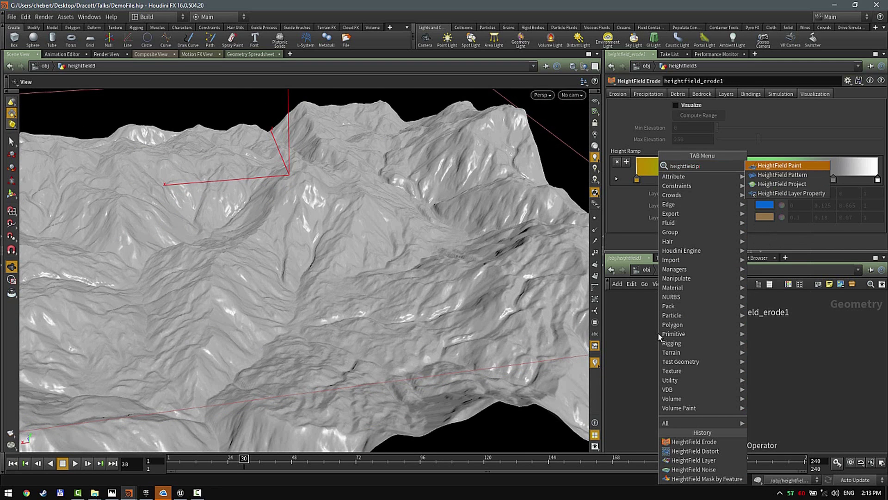
key("BackSpace")
type("out")
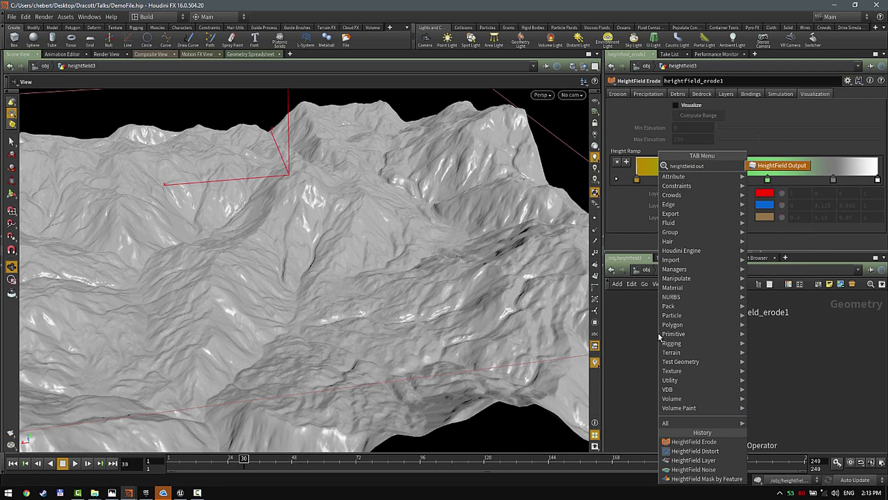
key("Return")
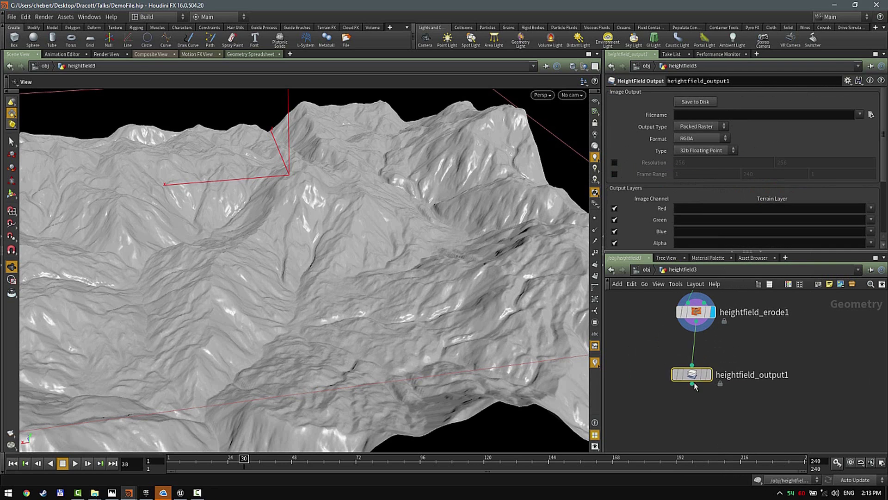
left_click(697, 396)
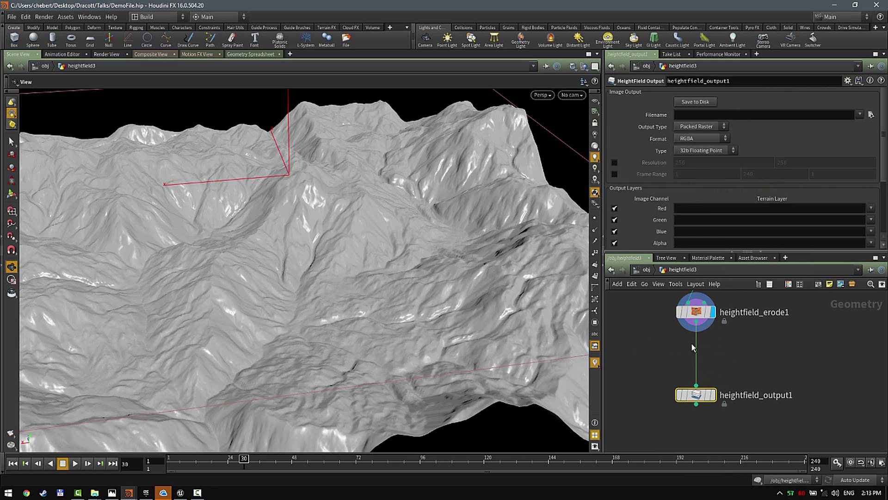
Step: Set the HeightField Output node's filename to HeightExport2.png in the $HIP folder, basing it on HeightExport.png
left_click(859, 114)
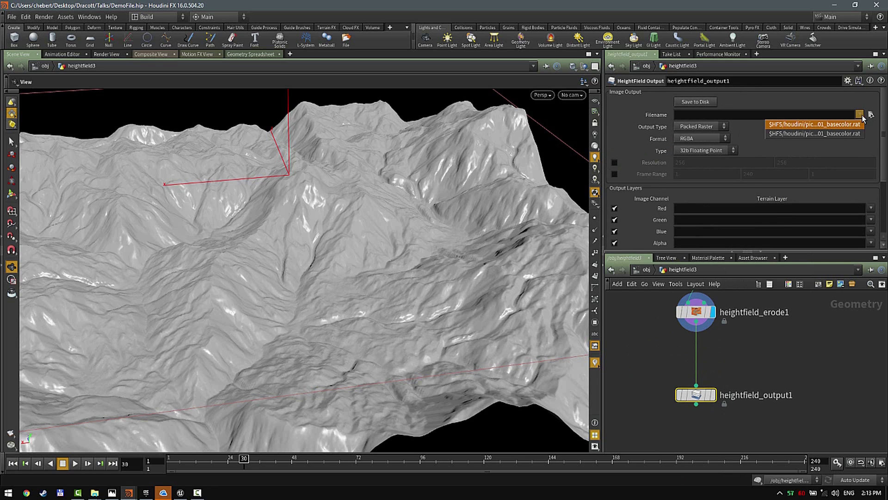
left_click(859, 114)
left_click(859, 114)
left_click(870, 114)
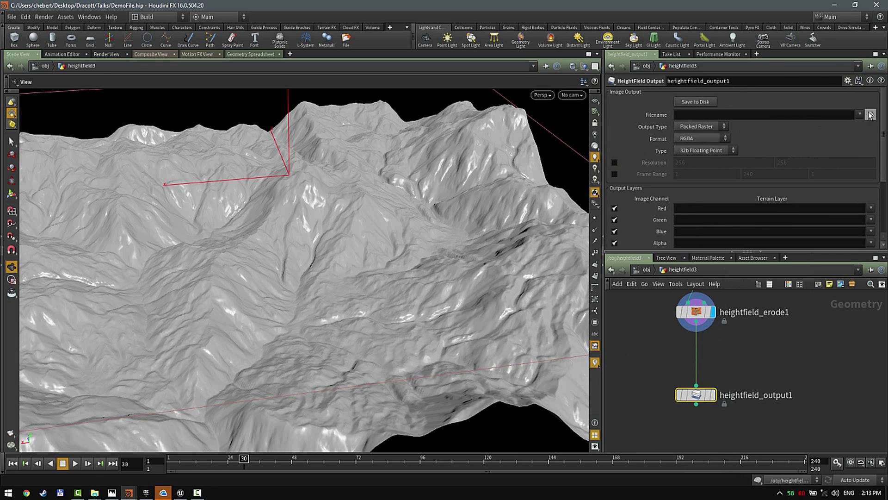
left_click(870, 114)
left_click(668, 92)
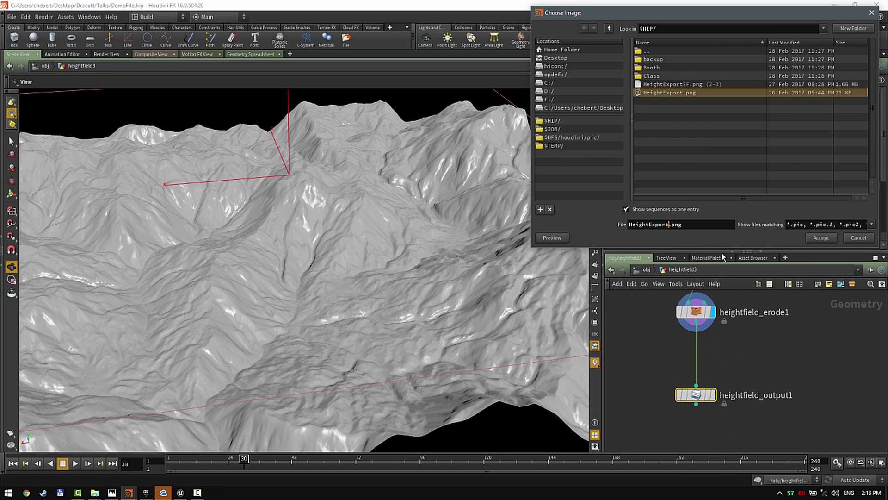
type("2")
left_click(815, 239)
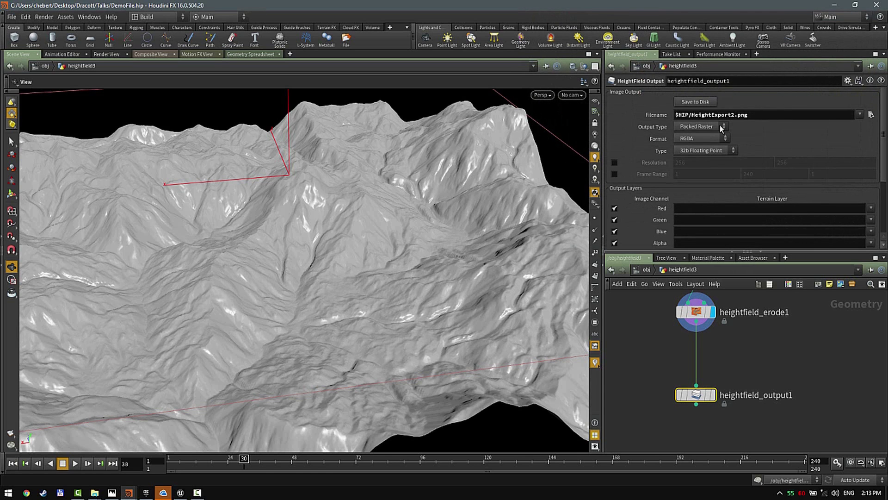
Step: Set the HeightField Output node's format to Single Channel and its type to 16b Fixed
left_click(703, 138)
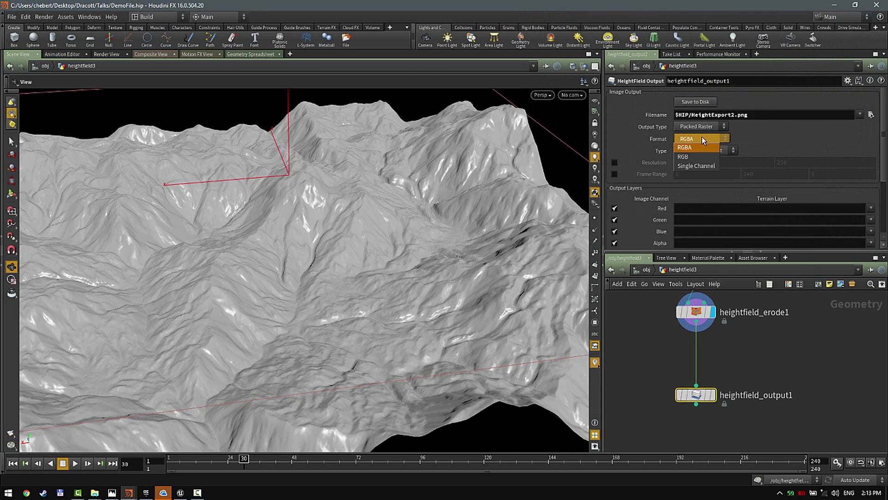
left_click(698, 168)
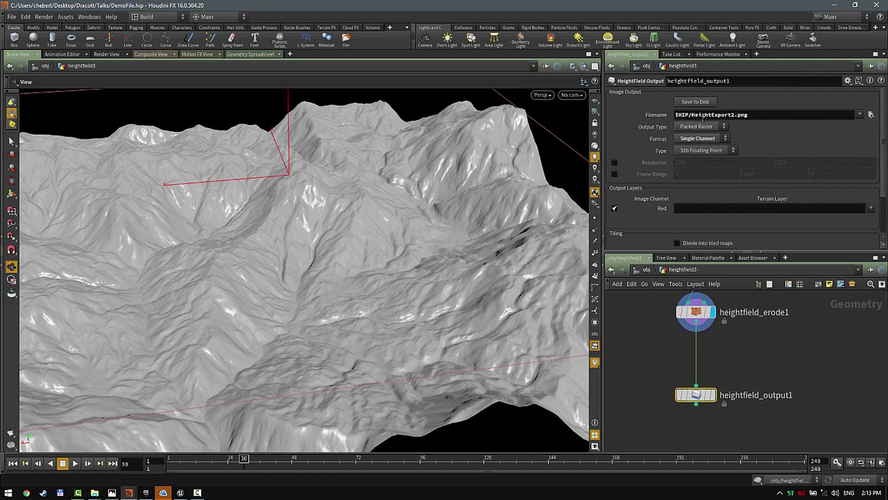
left_click(694, 139)
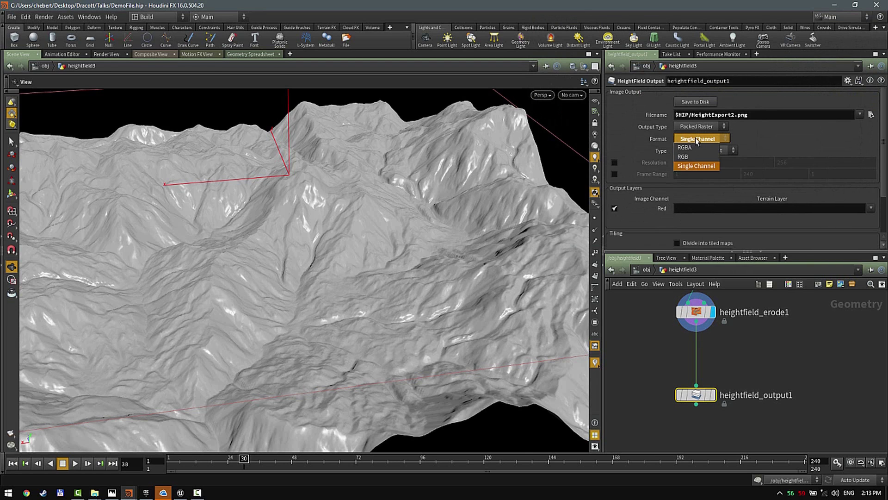
left_click(696, 166)
left_click(706, 151)
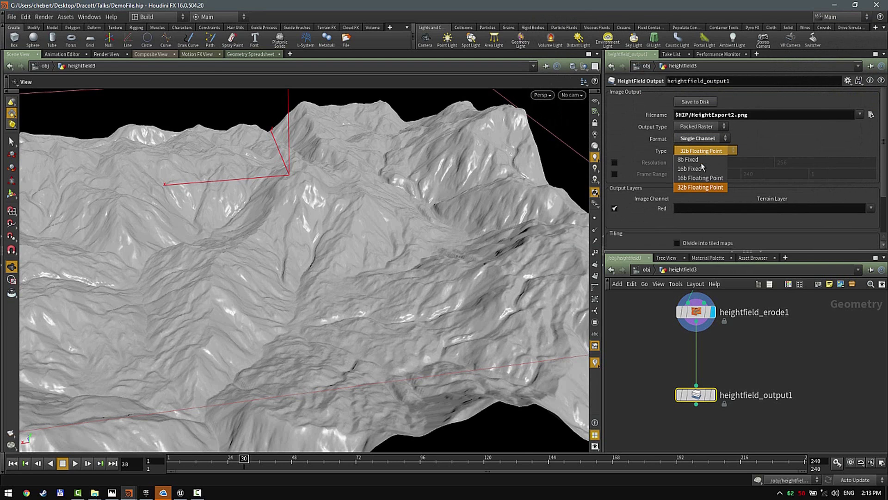
left_click(697, 169)
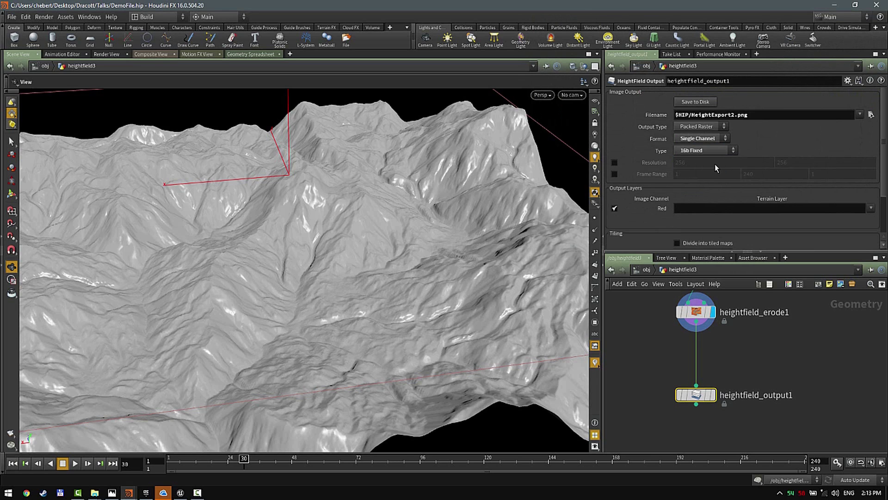
Step: Enable the output resolution override, set it to 1072 by 1072, and close the Gaming Center window that opened over Houdini
left_click(615, 162)
double_click(680, 162)
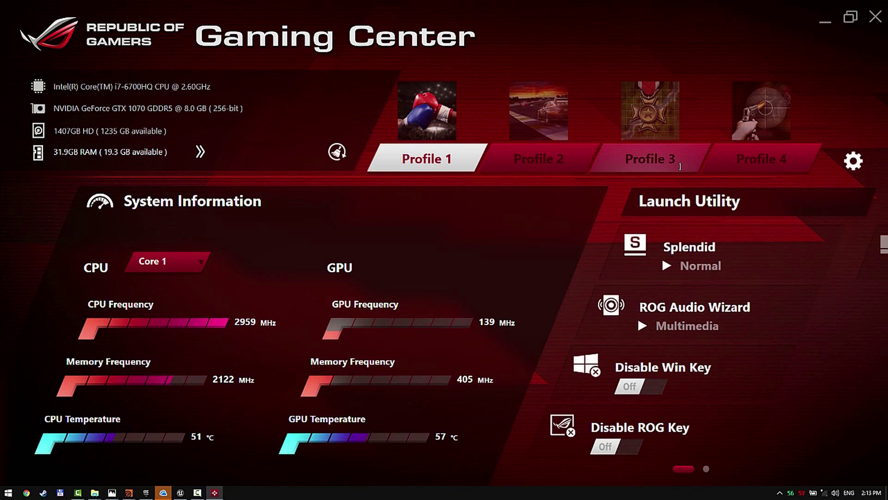
left_click(876, 16)
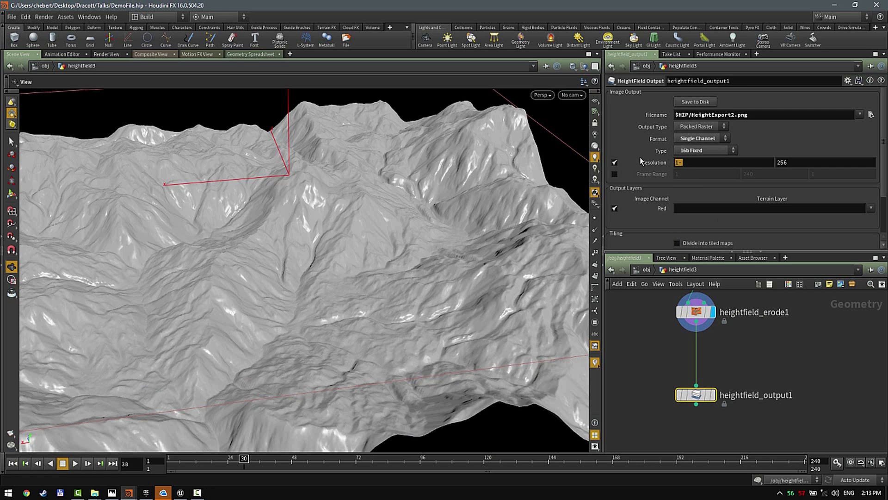
key("Tab")
Step: Assign the height layer to the red output channel and set its output range to Auto Remap
scroll(708, 199, "down", 1)
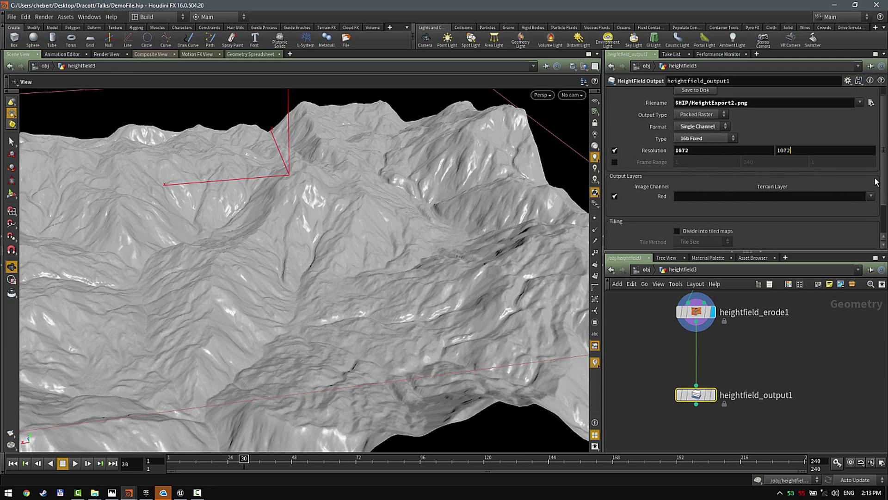
left_click(871, 197)
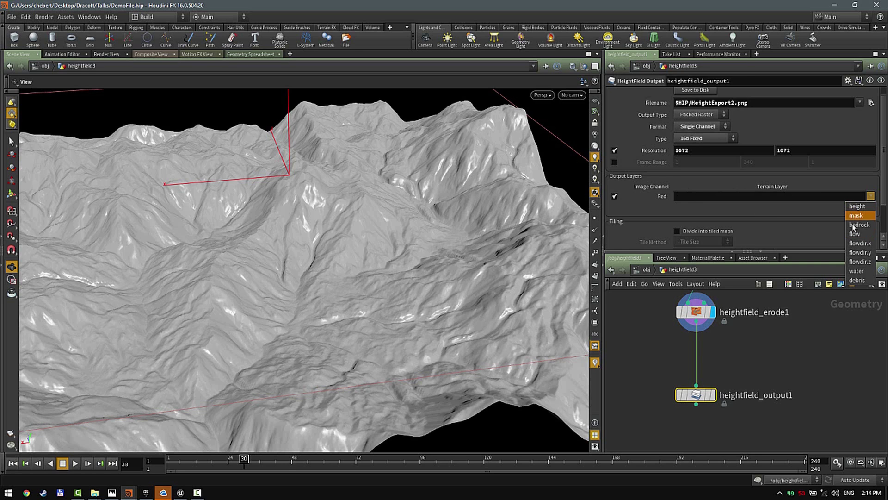
left_click(857, 206)
left_click(701, 206)
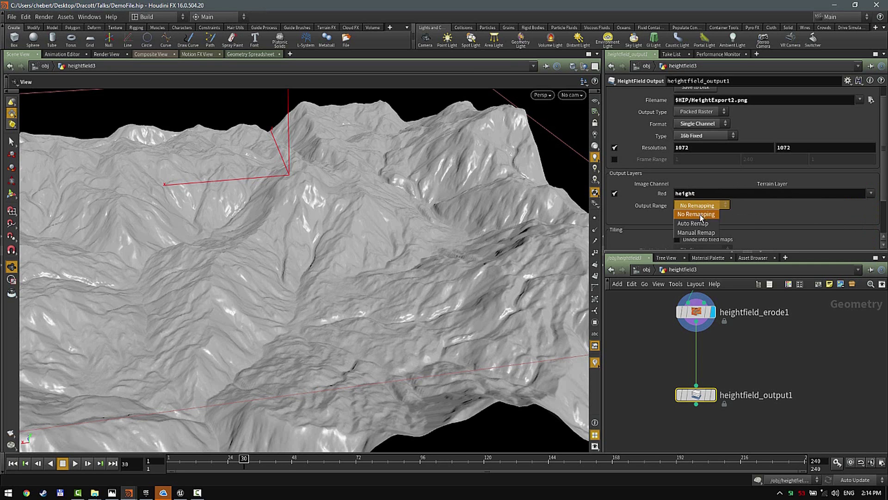
left_click(698, 224)
Step: Review the remaining remap and tiling options, and save the heightfield image to disk
scroll(676, 212, "down", 2)
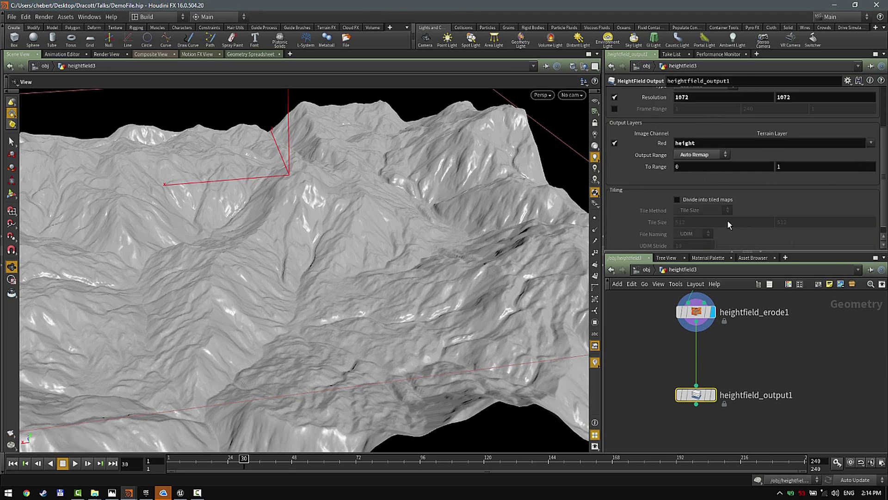
scroll(657, 206, "down", 2)
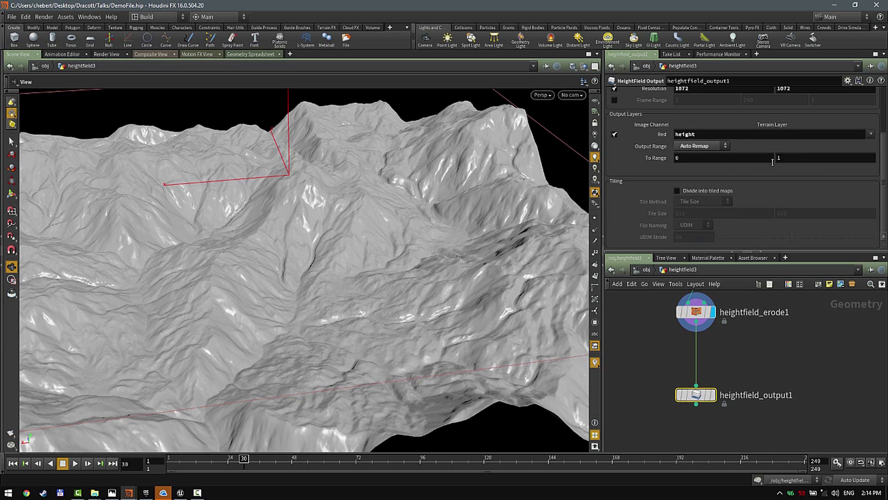
scroll(787, 157, "up", 5)
left_click(682, 103)
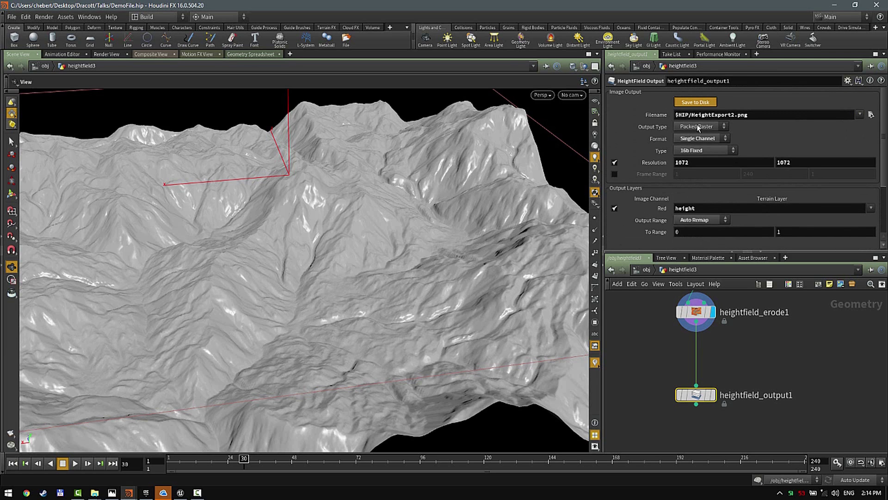
Step: Switch to Unreal Editor and create a new level from the default template
left_click(181, 493)
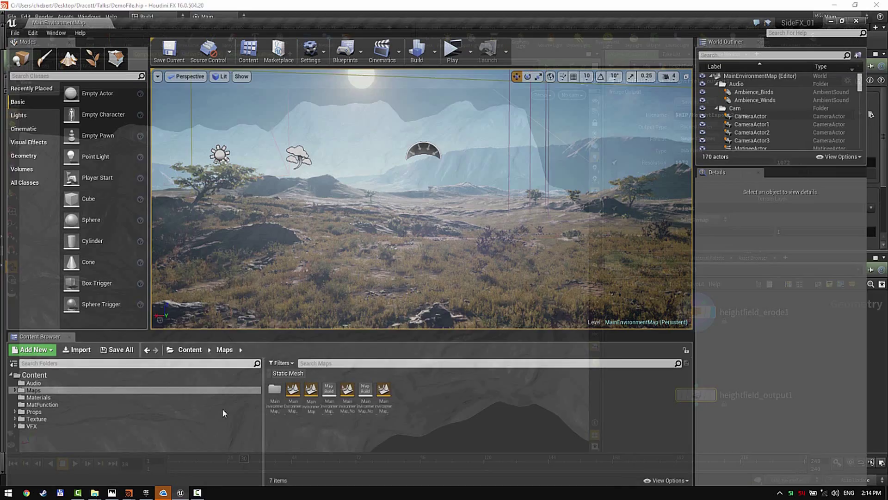
key("ctrl+n")
left_click(382, 199)
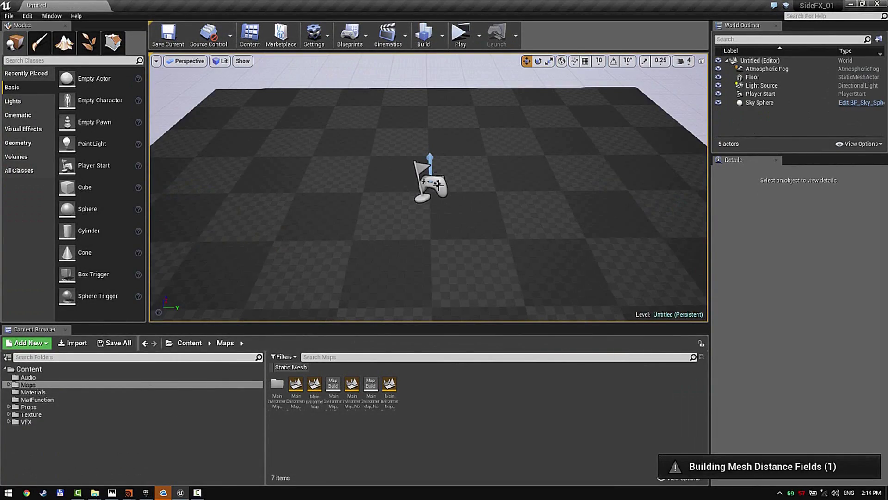
Step: Select the level's Light Source and set its mobility to Movable
right_click_drag(435, 187, 409, 129)
key("s")
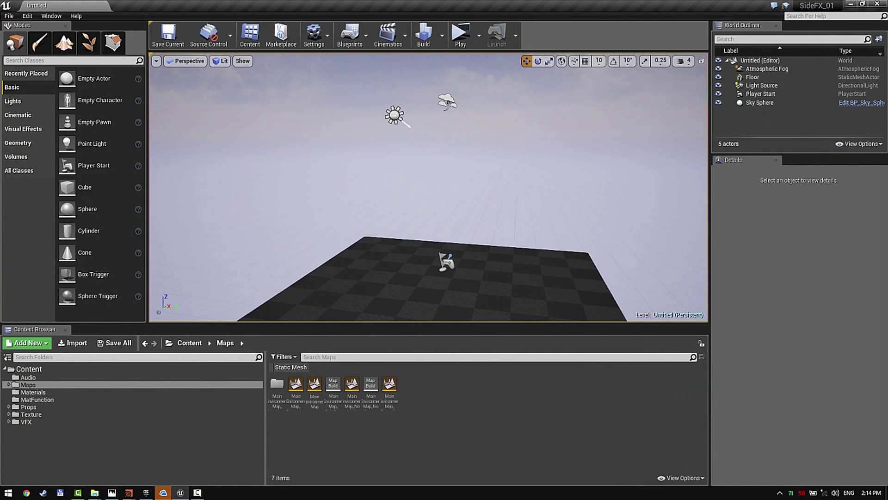
left_click(395, 115)
left_click(857, 292)
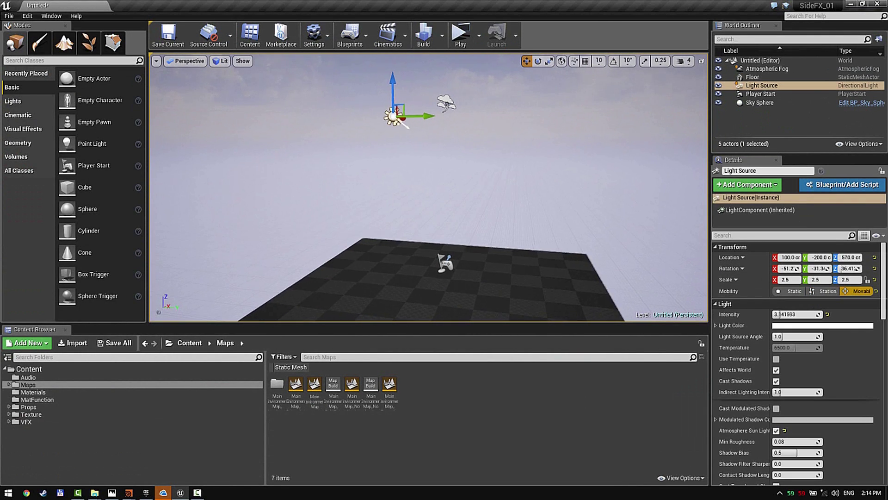
Step: Enlarge the level viewport by shrinking the Content Browser, and frame the floor with the light above it
right_click_drag(439, 254, 440, 234)
key("s")
key("w")
right_click_drag(433, 273, 432, 304)
key("s")
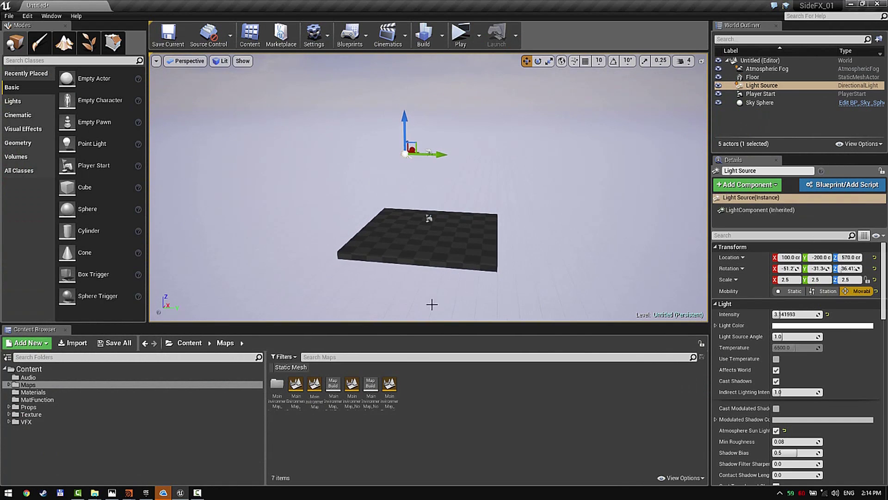
left_click_drag(417, 326, 420, 379)
key("w")
right_click_drag(451, 289, 454, 278)
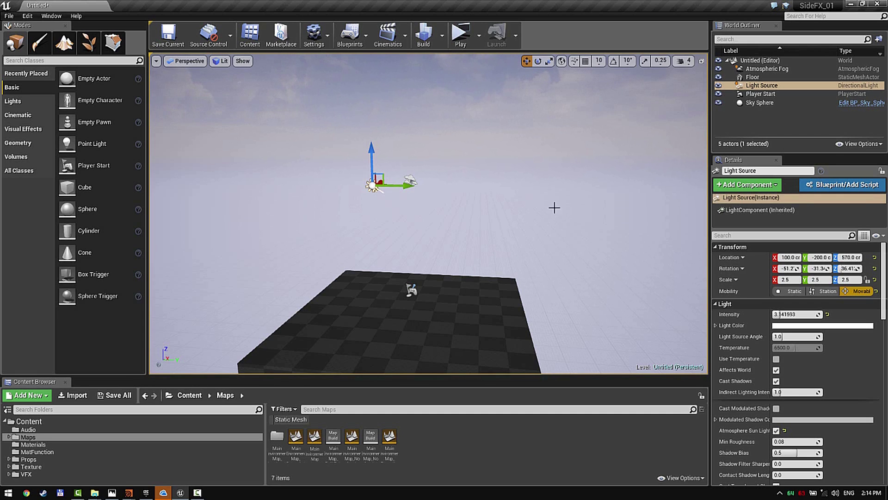
key("s")
right_click_drag(460, 197, 467, 202)
key("w")
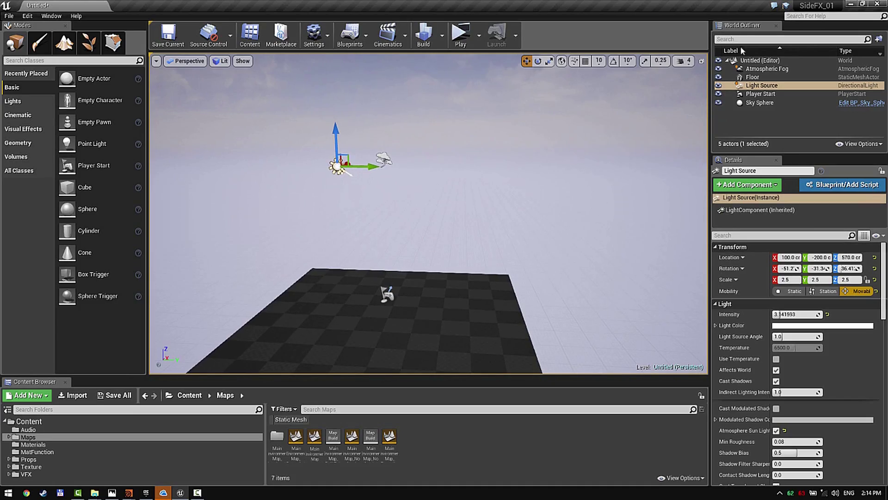
Step: Enter Landscape mode, view the whole landscape preview, and set the new landscape to import from a file
key("shift+3")
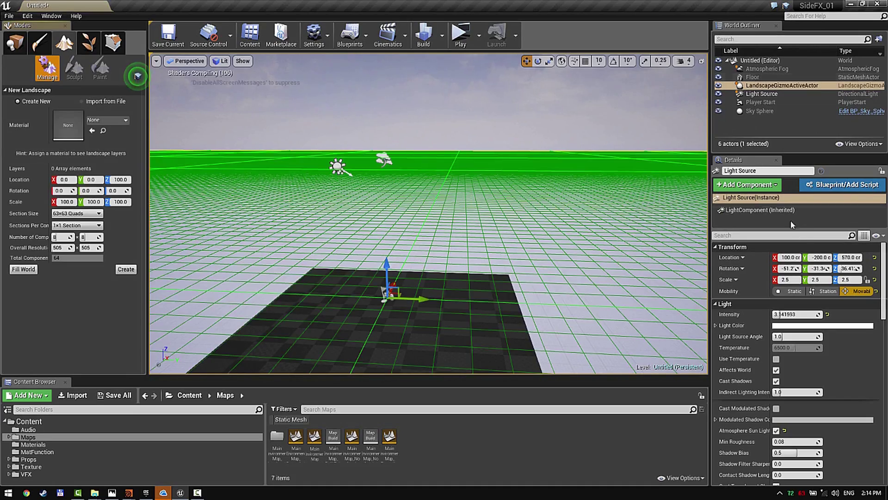
key("s")
right_click_drag(624, 169, 626, 198)
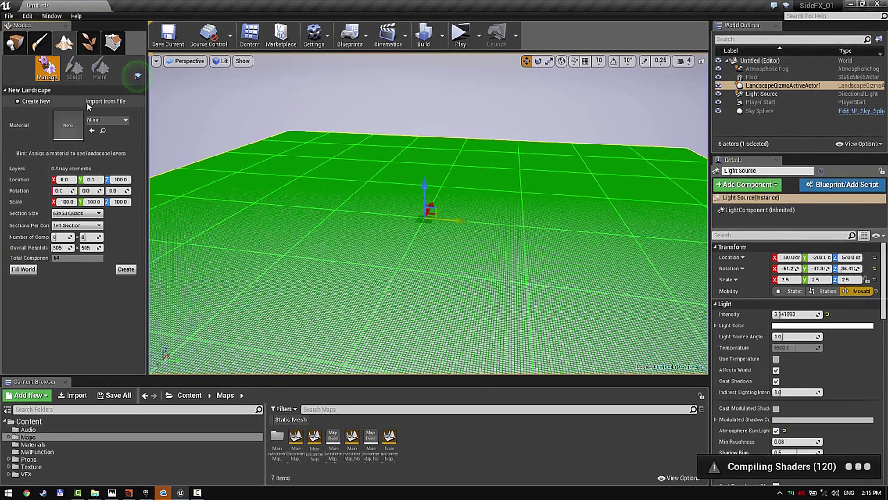
left_click(85, 102)
Step: Choose HeightExport2.png from the Talks folder on the desktop as the landscape's heightmap file
left_click(127, 113)
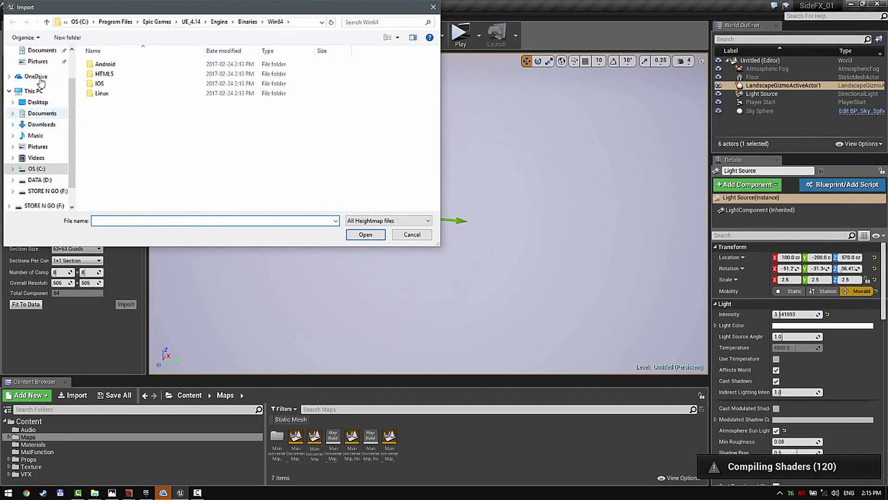
scroll(32, 111, "up", 2)
left_click(33, 147)
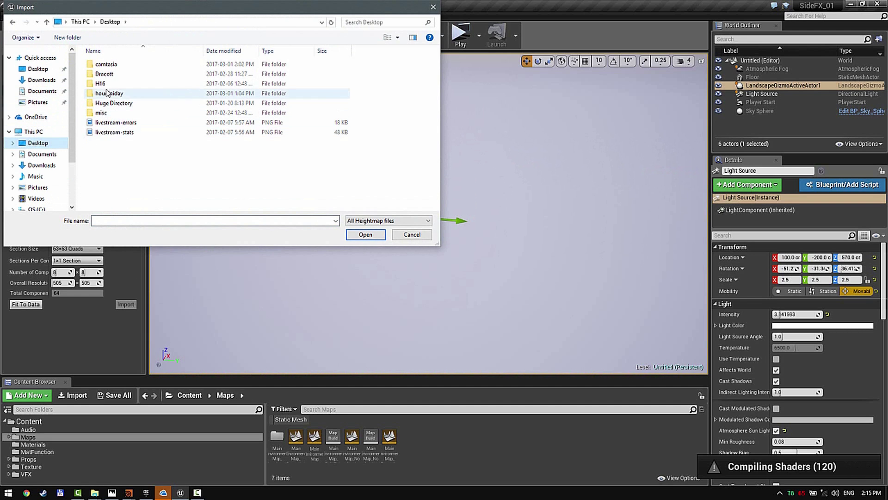
double_click(105, 84)
double_click(103, 74)
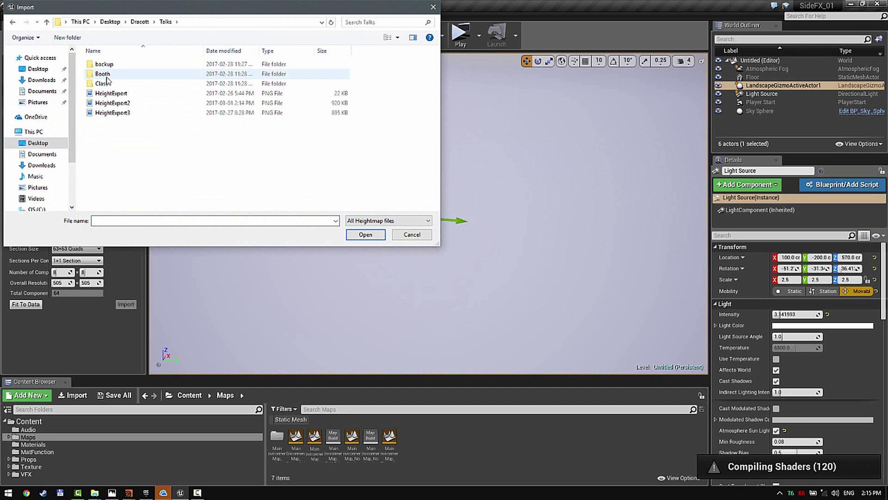
double_click(111, 103)
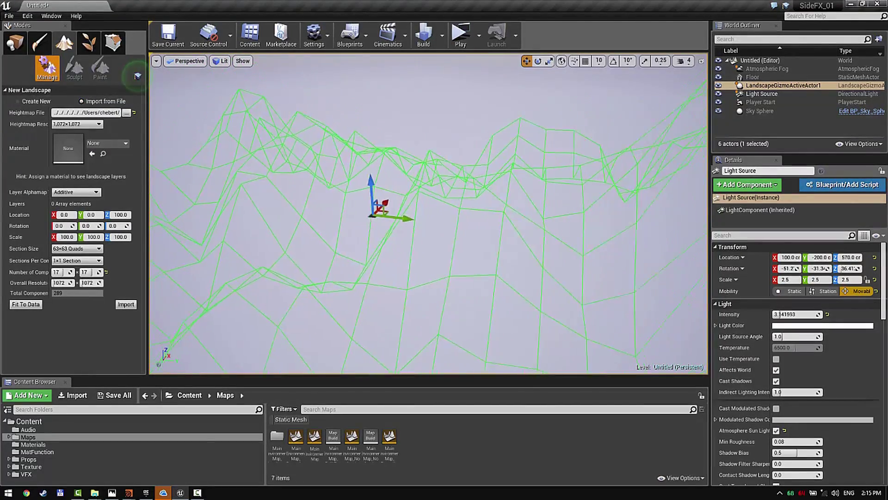
Step: Set the Light Source's Z scale to 1.0 and import the landscape from the heightmap
left_click(849, 280)
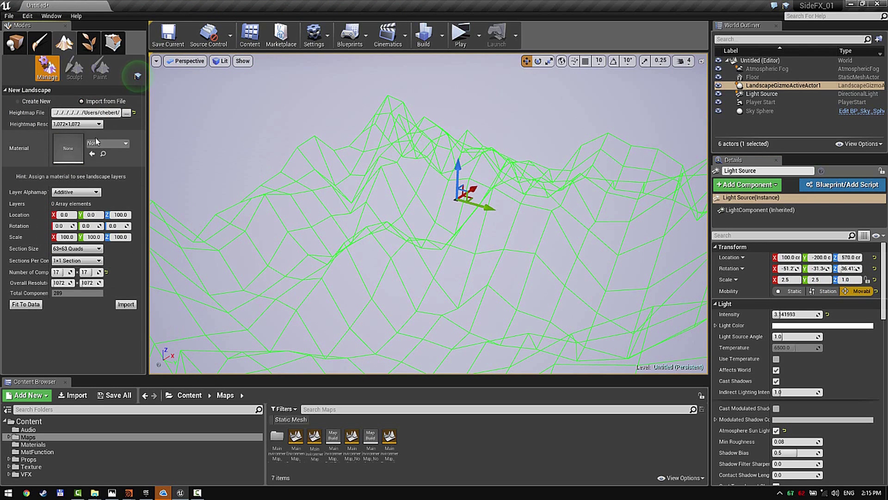
left_click(126, 304)
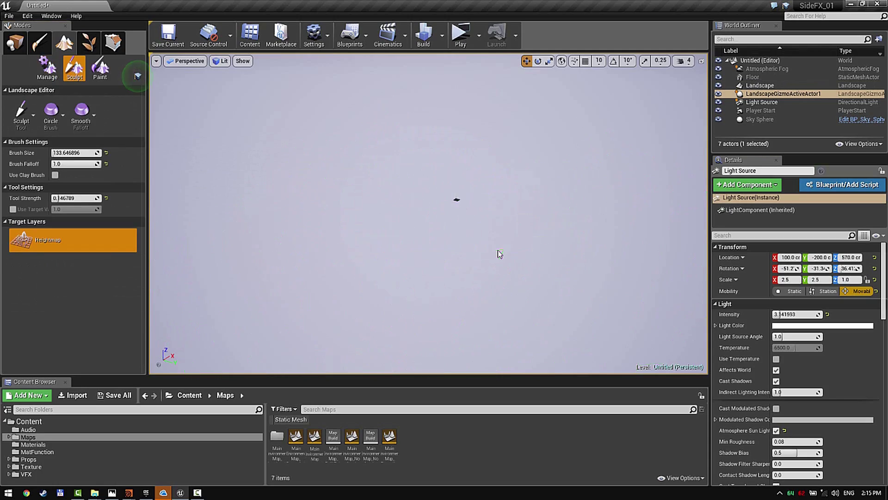
mouse_move(464, 202)
right_mouse_down()
mouse_move(467, 282)
mouse_move(472, 194)
right_mouse_up()
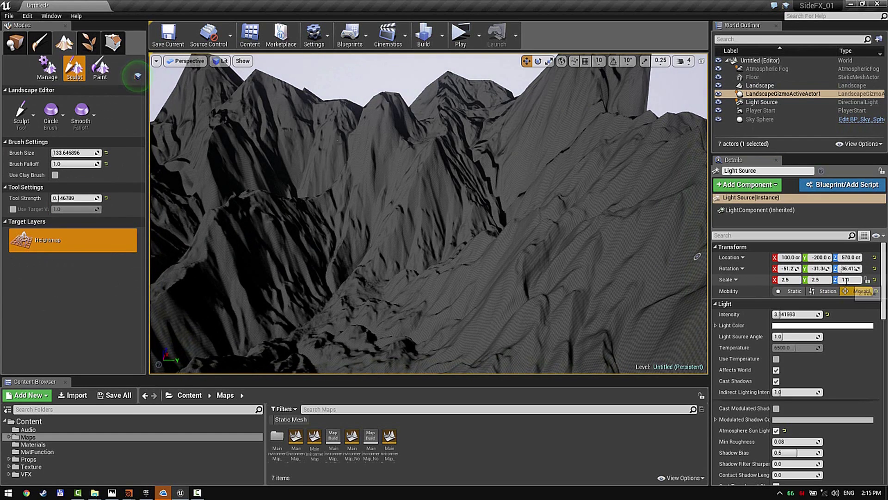
Step: Set the Light Source's Z scale to 0.7
left_click_drag(851, 281, 840, 281)
type("0.7")
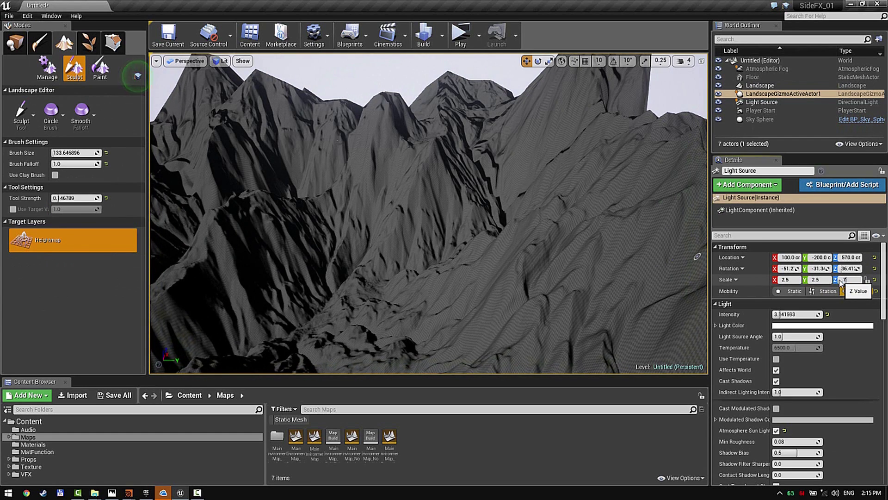
Step: Return to Place mode and select the imported Landscape actor in the level
mouse_move(469, 203)
right_mouse_down()
mouse_move(481, 202)
mouse_move(482, 189)
mouse_move(463, 242)
mouse_move(465, 211)
right_mouse_up()
key("shift+1")
left_click(469, 203)
key("w")
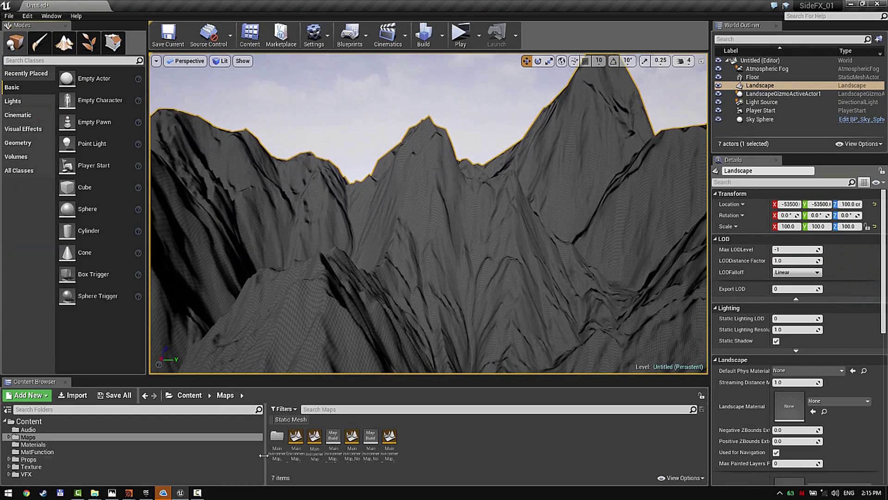
Step: Switch to Houdini and view the whole source terrain to compare it with the imported landscape
left_click(180, 495)
left_click(181, 497)
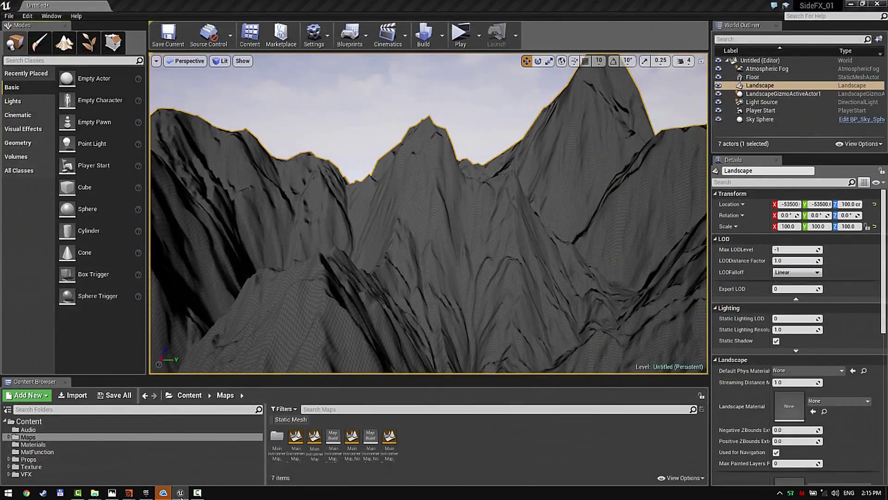
left_click(181, 496)
key("w")
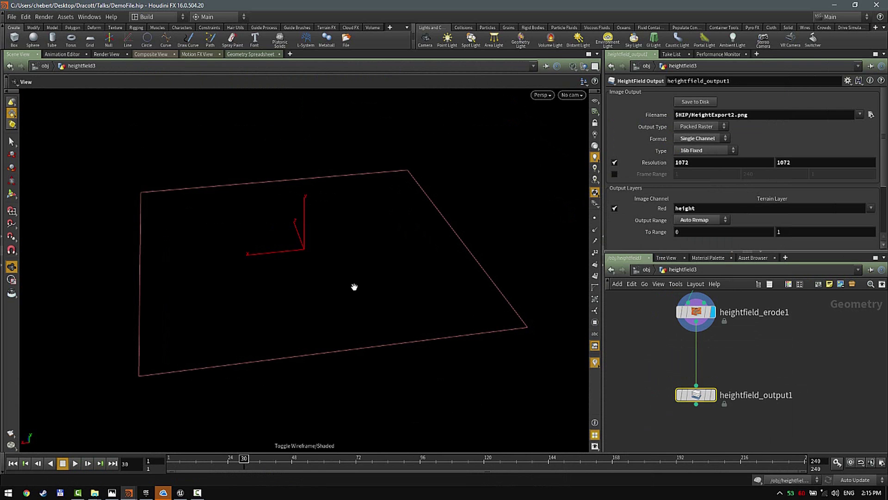
Step: Switch to Unreal Editor, set the Landscape's Z scale to 40 and inspect the rescaled terrain
left_click(181, 492)
right_click_drag(428, 213, 465, 229)
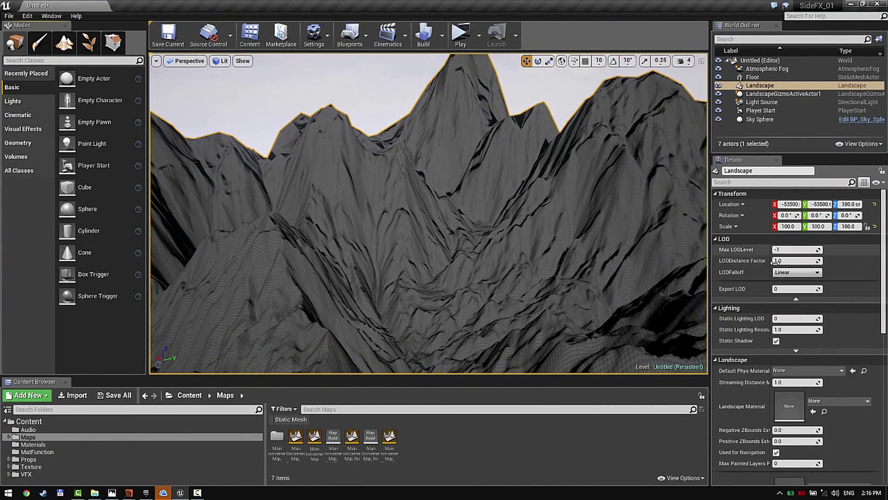
left_click(849, 227)
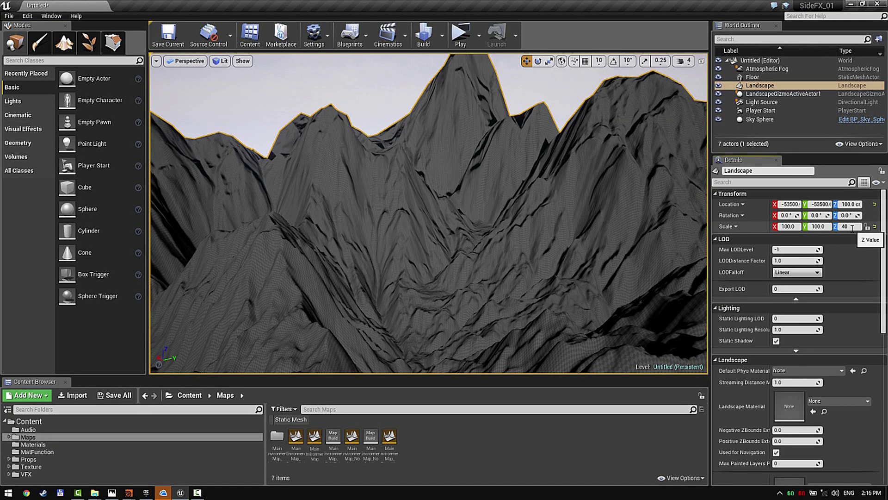
key("Return")
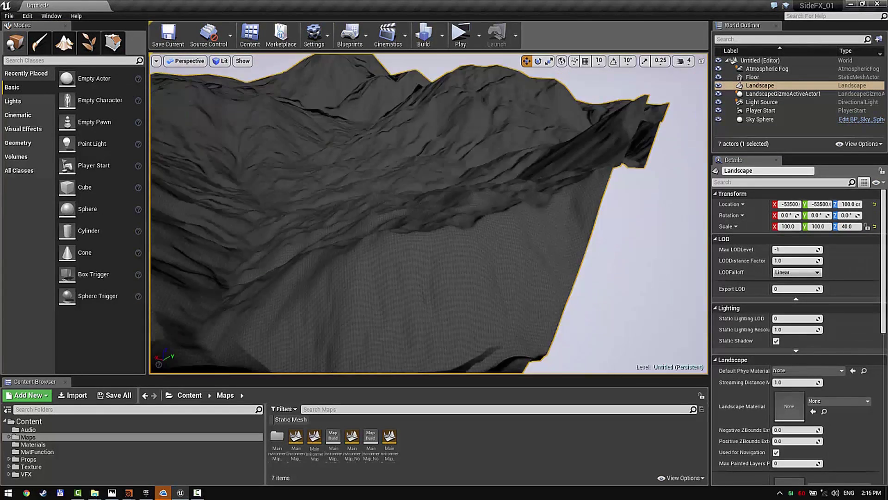
right_click_drag(428, 212, 360, 194)
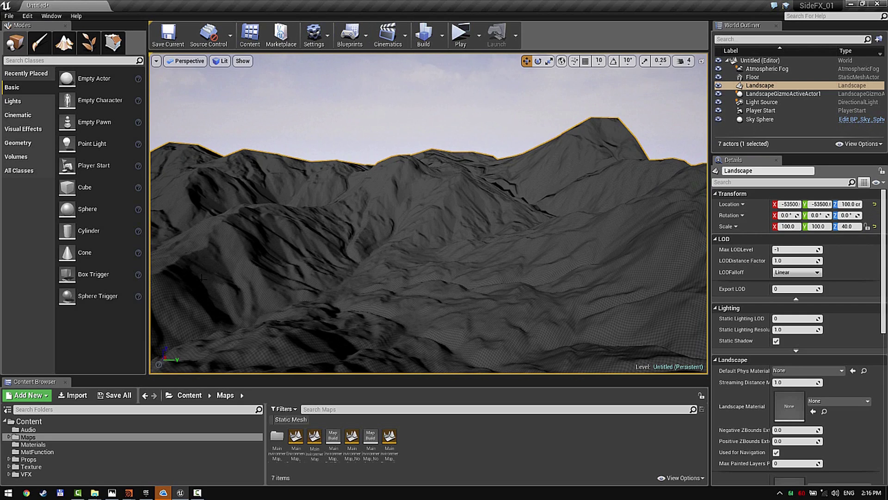
key("w")
right_click_drag(208, 278, 161, 268)
mouse_move(496, 272)
right_mouse_down()
mouse_move(516, 301)
mouse_move(523, 280)
mouse_move(496, 272)
right_mouse_up()
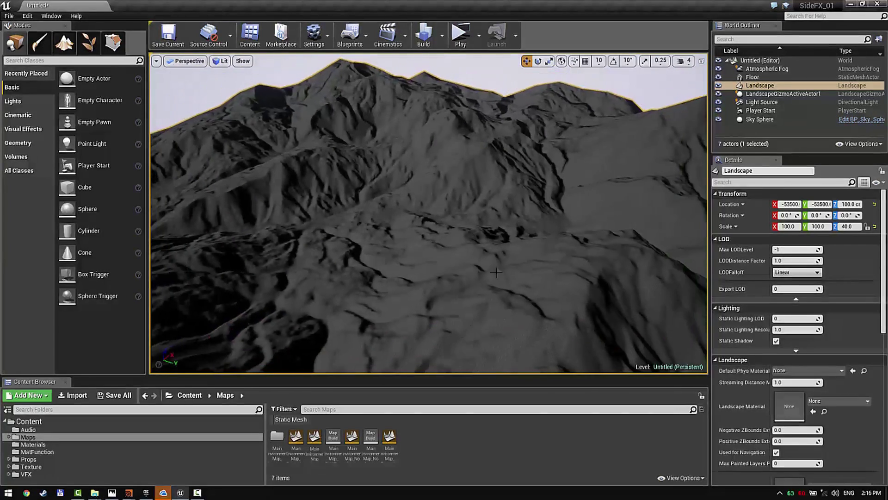
Step: Add a Sky Light to the level above the landscape to brighten the shaded terrain
left_click(64, 43)
left_click(15, 43)
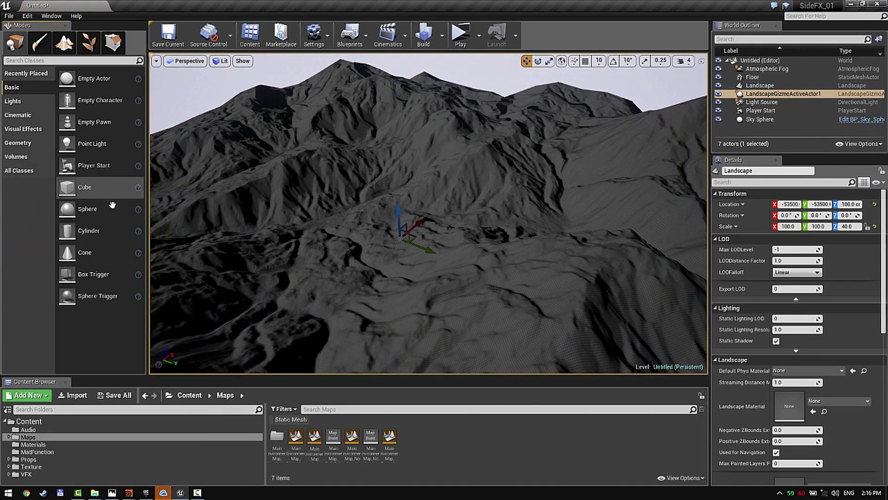
left_click(13, 101)
left_click_drag(67, 143, 371, 162)
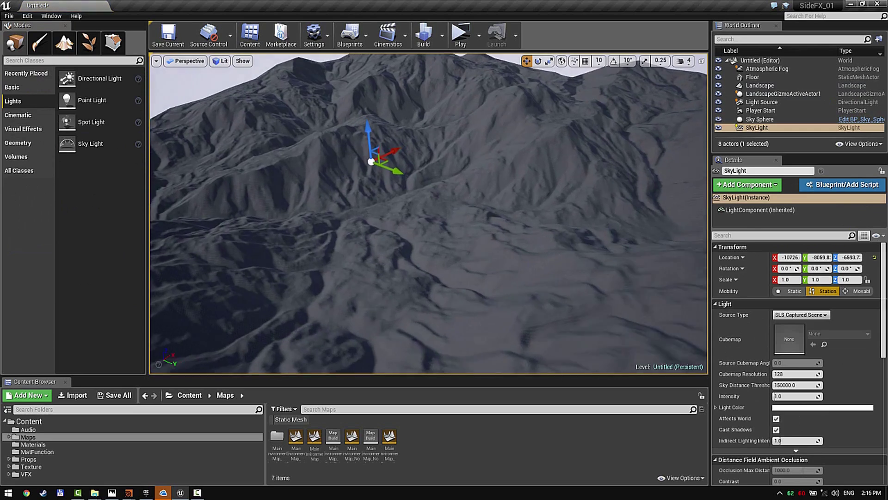
mouse_move(474, 207)
right_mouse_down()
mouse_move(513, 186)
mouse_move(473, 207)
right_mouse_up()
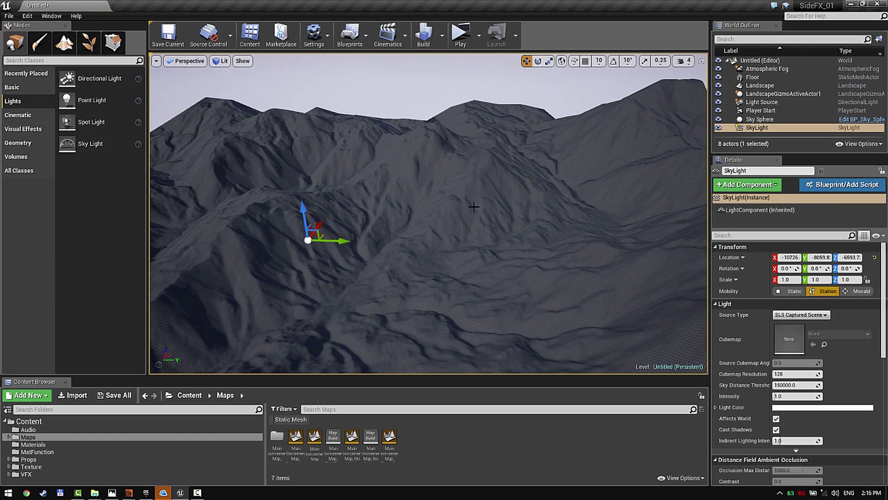
right_click_drag(397, 246, 409, 270)
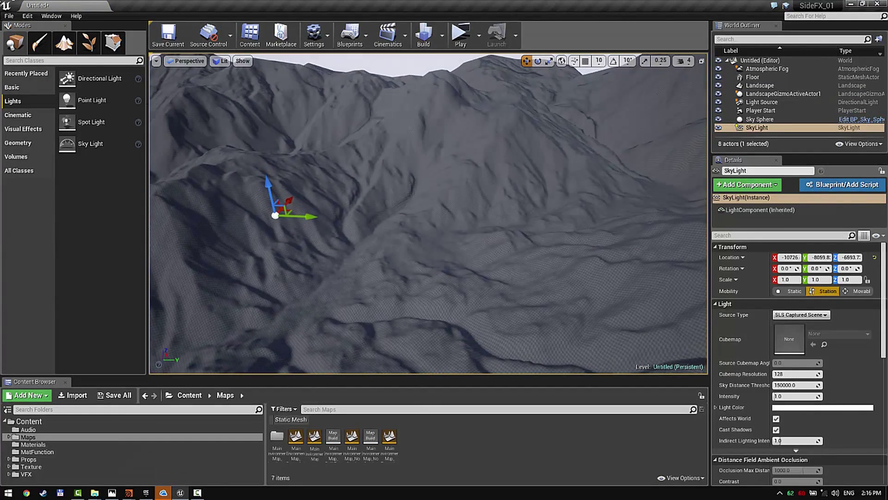
Step: Open the MainEnvironmentMap level from the Maps folder without saving the untitled level
left_click(9, 16)
left_click(27, 37)
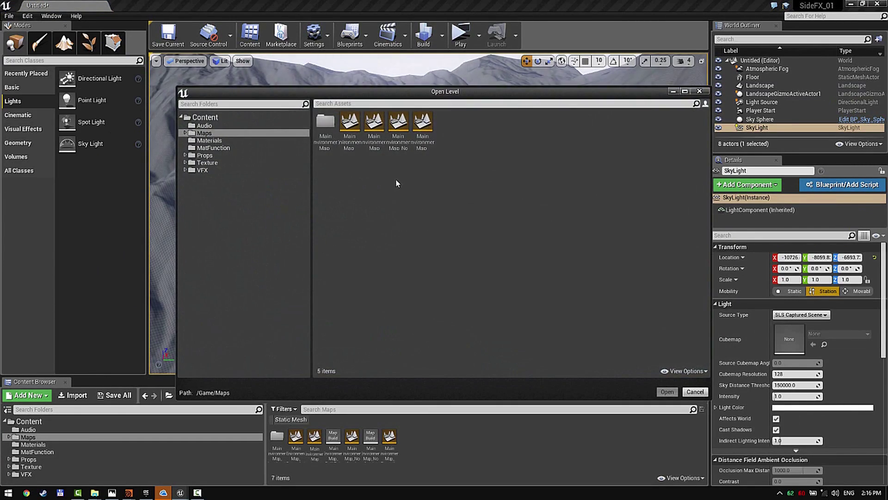
double_click(373, 125)
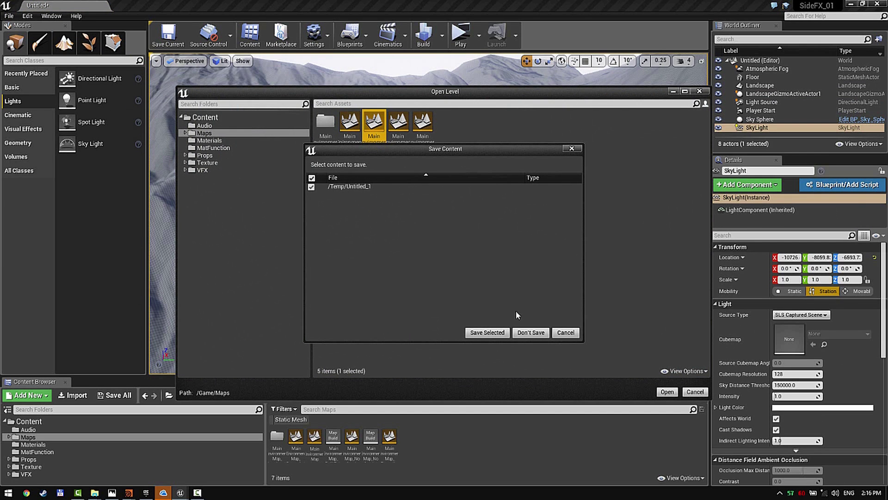
left_click(529, 332)
Step: Switch to Photos and examine the mountain photographs on the reference sheet ClassImages_02.jpg
key("alt+Tab")
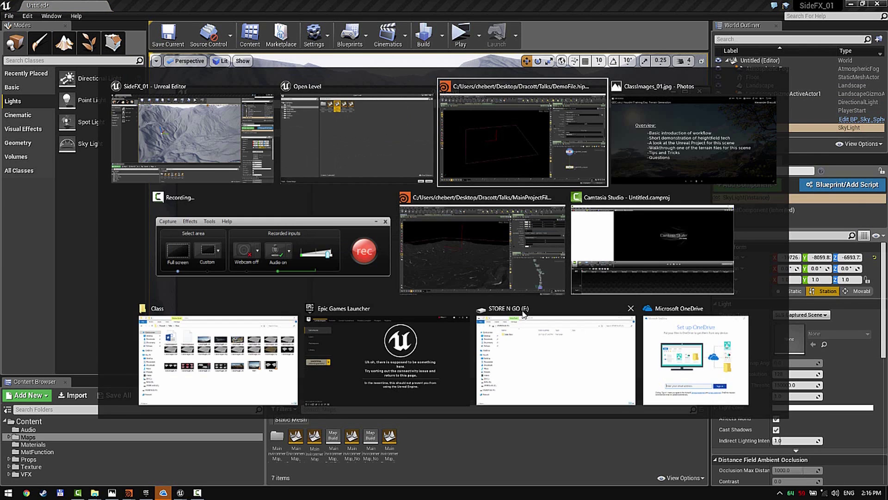
key("Right")
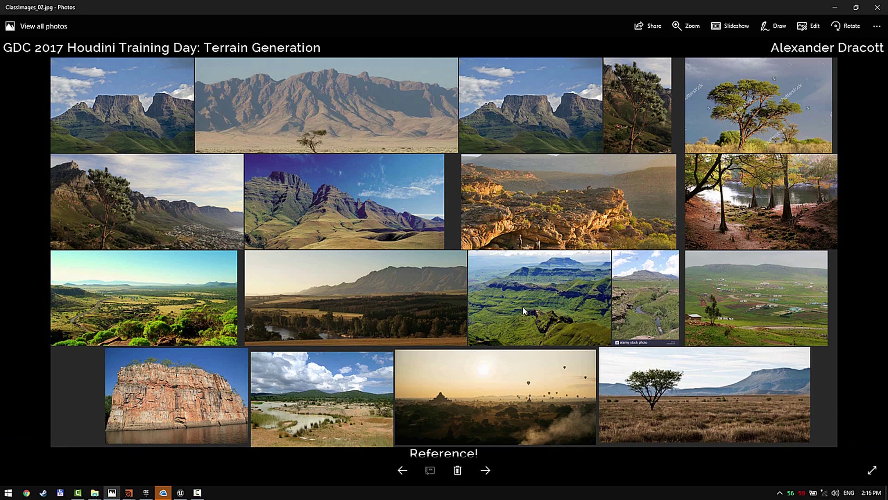
scroll(370, 99, "up", 1)
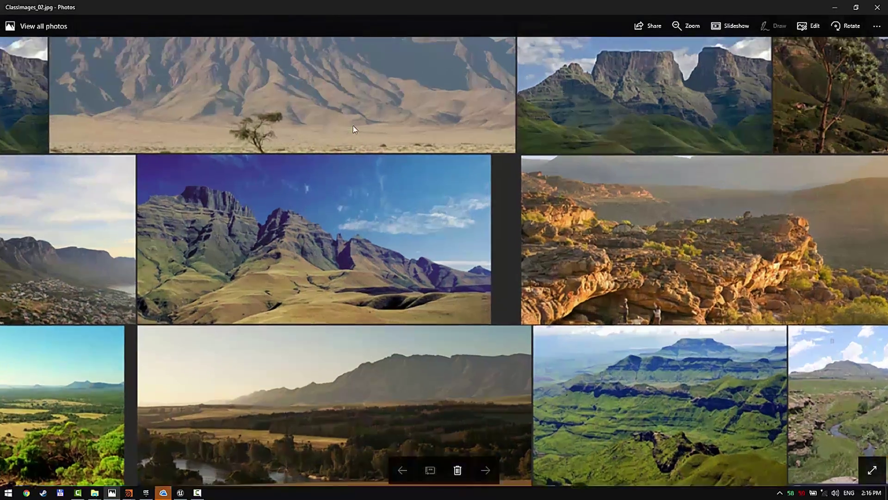
scroll(289, 129, "up", 1)
left_click_drag(287, 130, 322, 254)
scroll(456, 215, "down", 1)
scroll(456, 220, "down", 2)
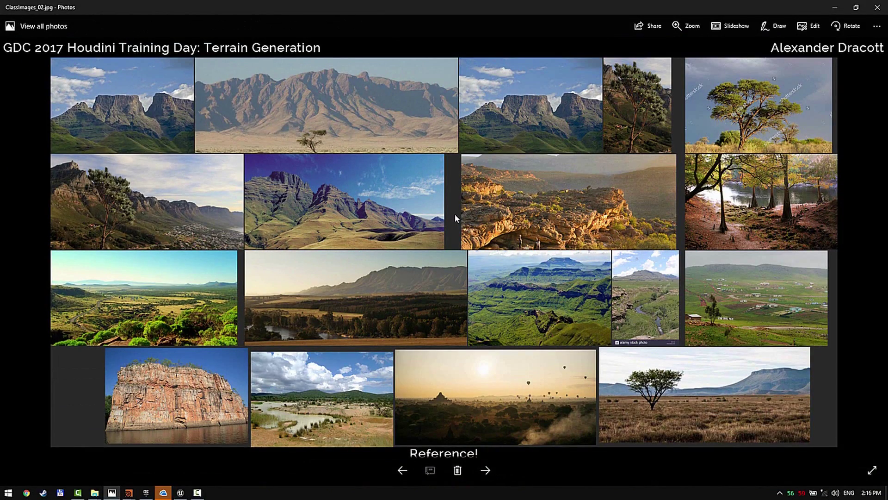
Step: Return to Unreal Editor, widen the viewport by narrowing the side panels, and survey the MainEnvironmentMap scene
key("alt+Tab")
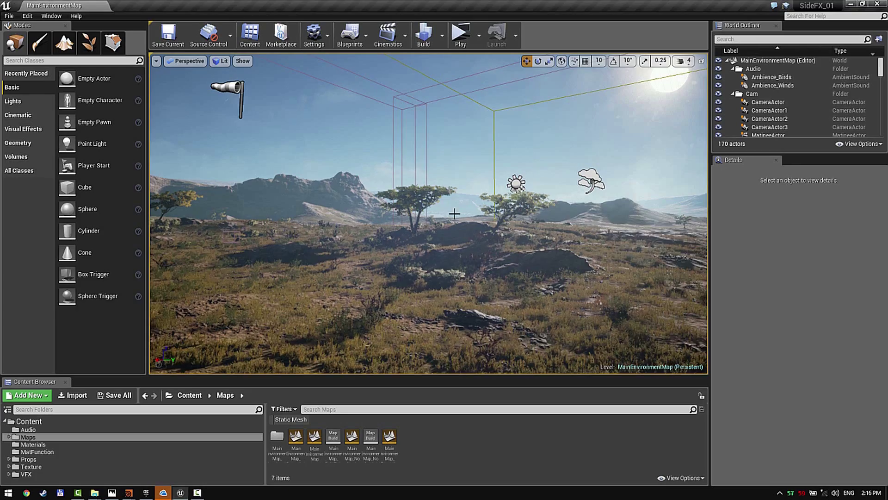
mouse_move(442, 187)
right_mouse_down()
mouse_move(379, 181)
mouse_move(448, 176)
mouse_move(444, 191)
right_mouse_up()
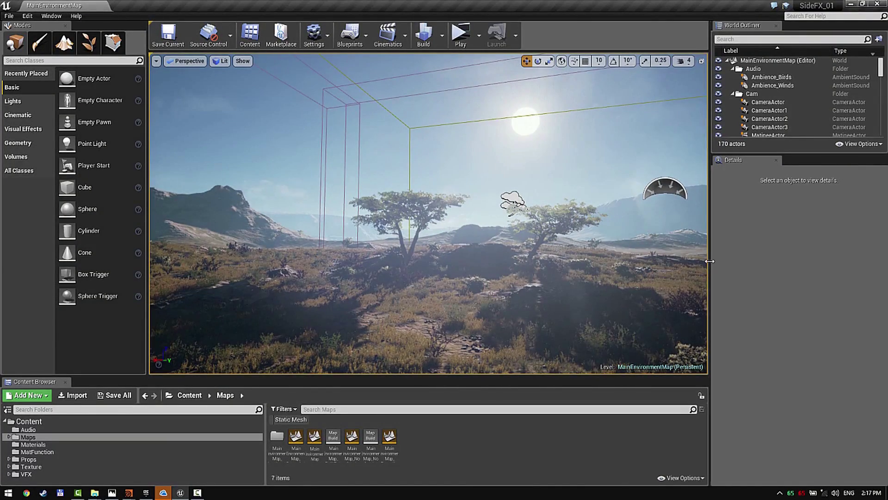
left_click_drag(805, 266, 876, 278)
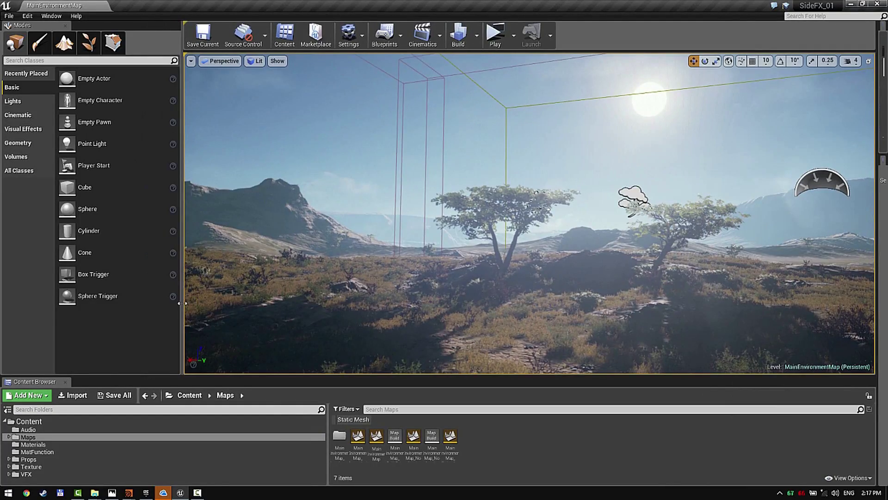
left_click_drag(182, 303, 101, 303)
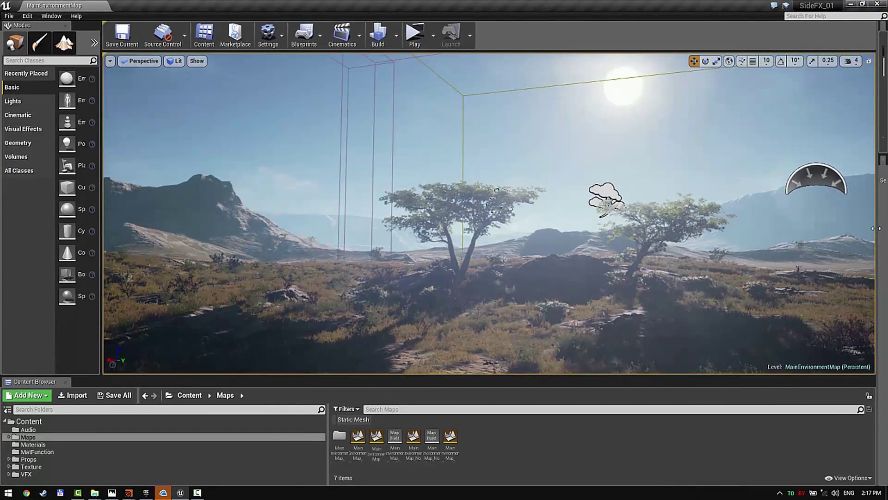
left_click_drag(872, 228, 819, 228)
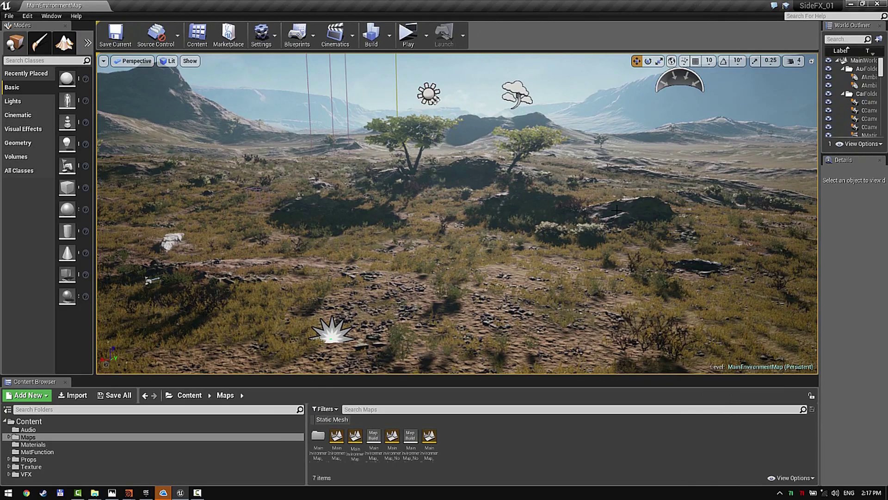
mouse_move(603, 204)
right_mouse_down()
mouse_move(477, 178)
mouse_move(639, 186)
mouse_move(624, 191)
mouse_move(648, 183)
mouse_move(670, 204)
mouse_move(717, 220)
mouse_move(680, 250)
mouse_move(653, 243)
mouse_move(669, 228)
mouse_move(615, 227)
mouse_move(617, 220)
mouse_move(530, 201)
mouse_move(545, 226)
mouse_move(549, 199)
mouse_move(511, 228)
mouse_move(481, 223)
mouse_move(506, 225)
mouse_move(472, 260)
mouse_move(468, 250)
mouse_move(444, 266)
right_mouse_up()
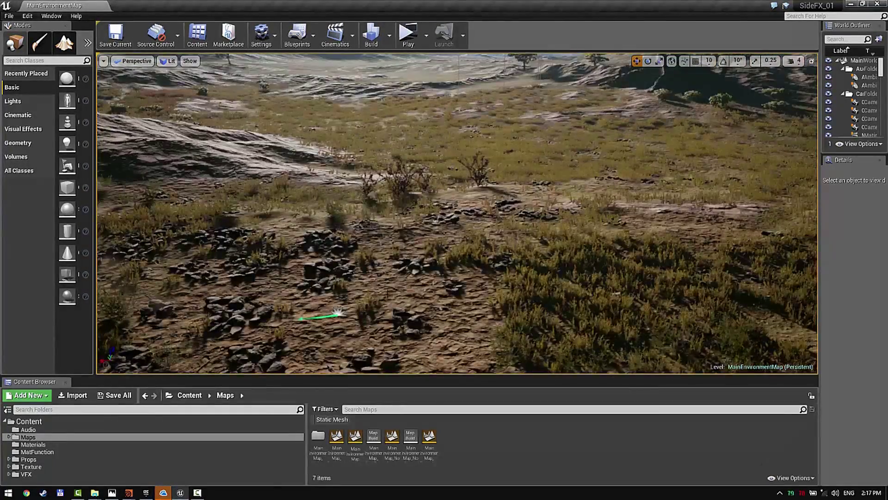
Step: Select the landscape in the level and open its material instance MI_MainTerrainMat to find the parent material
left_click(566, 342)
double_click(859, 418)
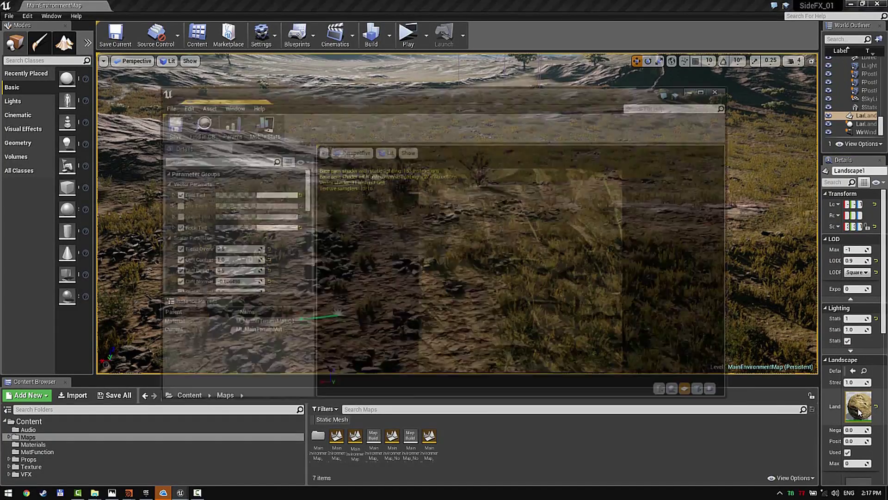
scroll(277, 259, "down", 5)
scroll(271, 260, "down", 3)
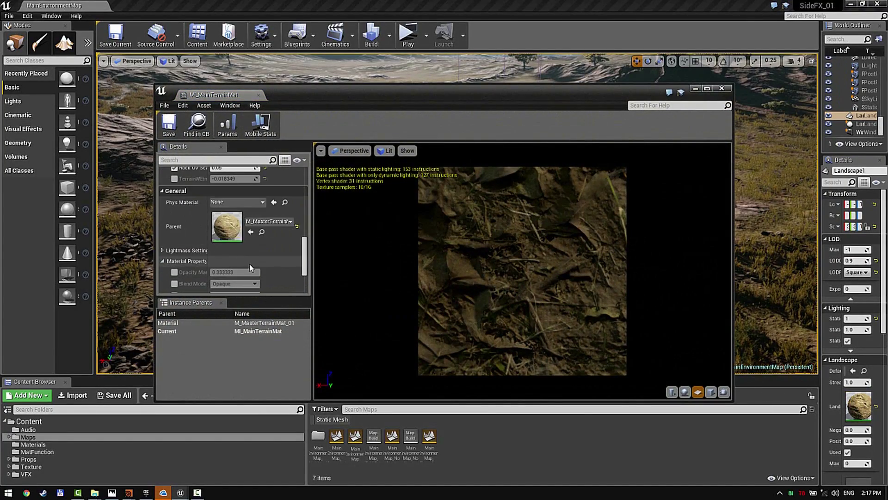
Step: Open the parent material M_MasterTerrainMat_01, examine its node graph, and close both material editors
double_click(236, 231)
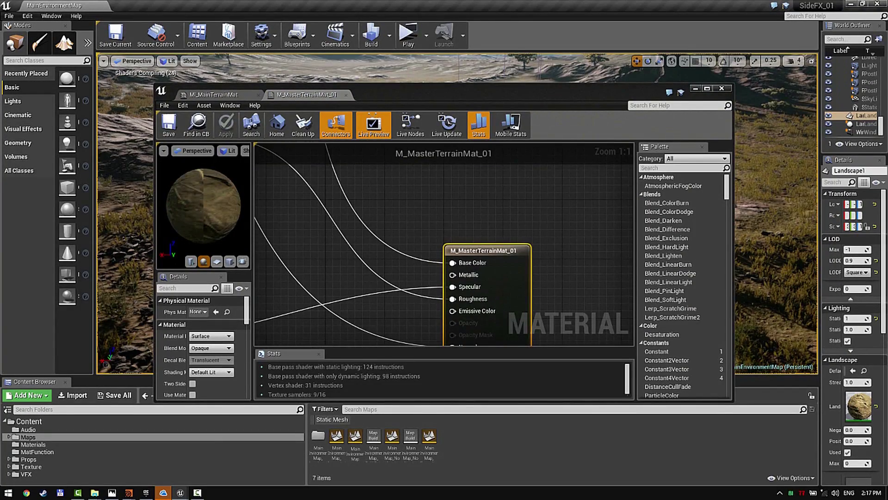
scroll(446, 238, "down", 8)
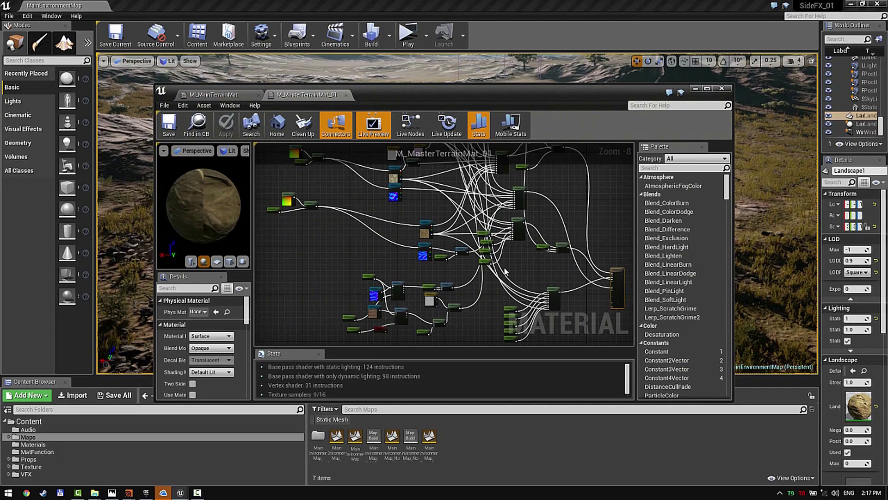
right_click_drag(294, 192, 307, 291)
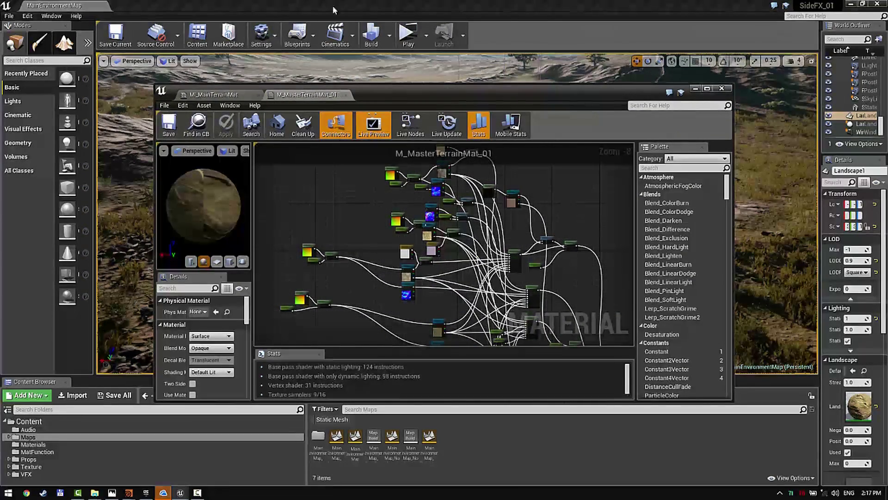
left_click(397, 6)
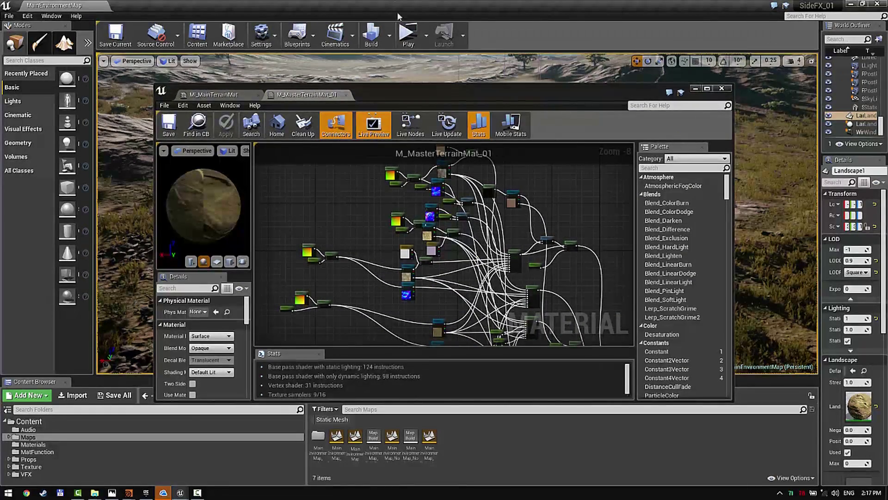
left_click(346, 95)
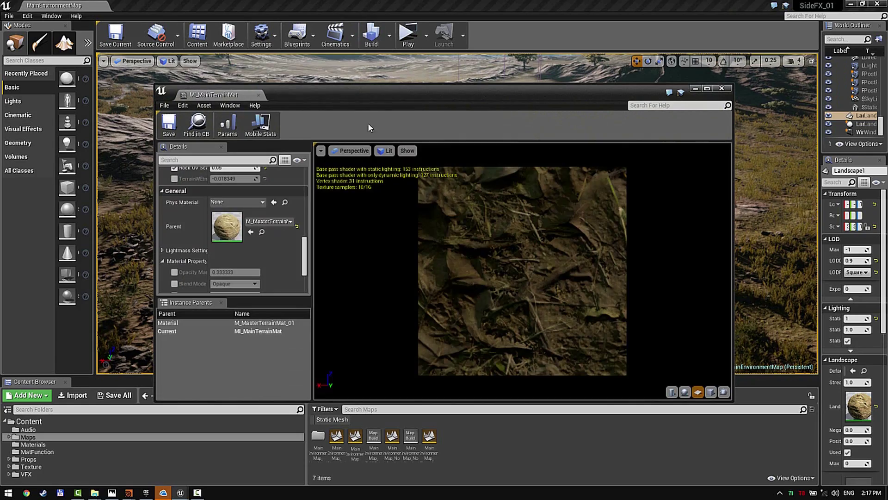
left_click(721, 87)
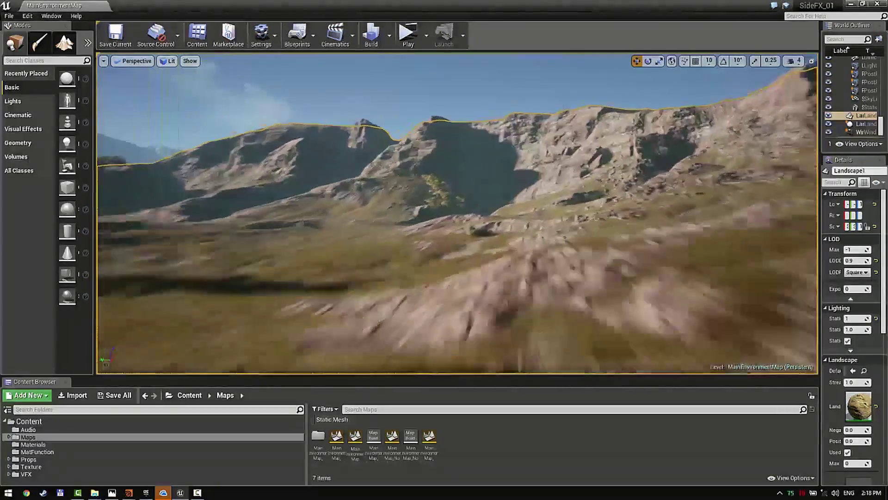
Step: Open the MainEnvironmentMap_NoAssets level
right_click_drag(457, 213, 289, 197)
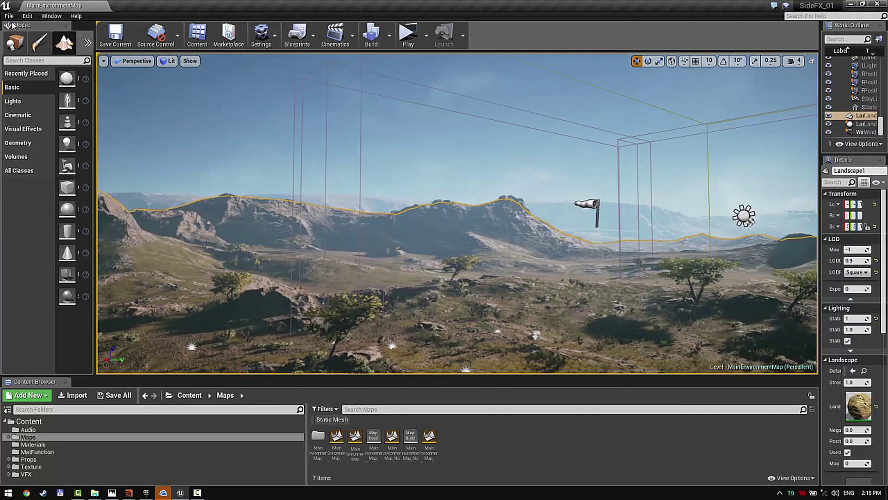
left_click(11, 16)
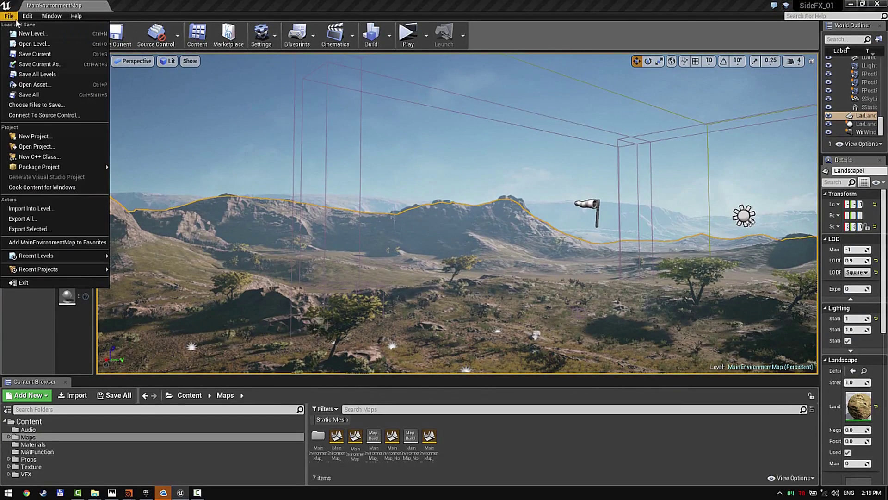
left_click(33, 44)
double_click(399, 132)
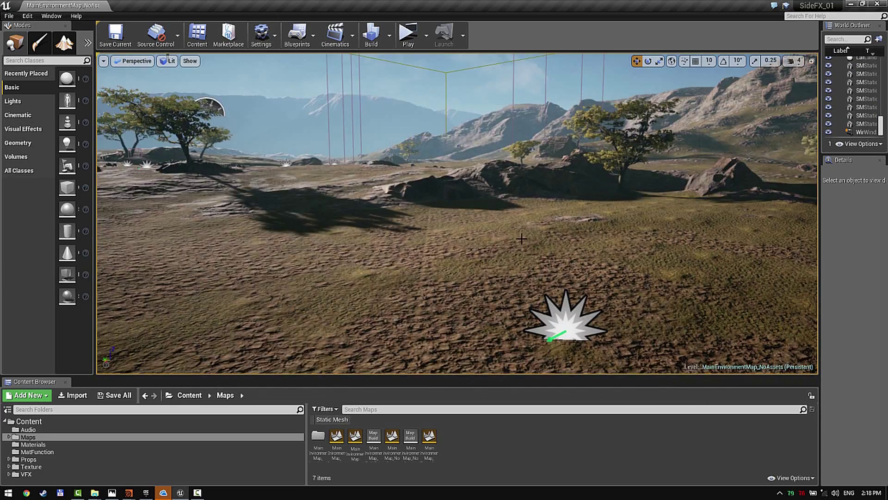
Step: Select the distant background terrain mesh SM_ExtraTerrain_6 and examine how it extends the landscape
right_click_drag(523, 240, 520, 215)
key("s")
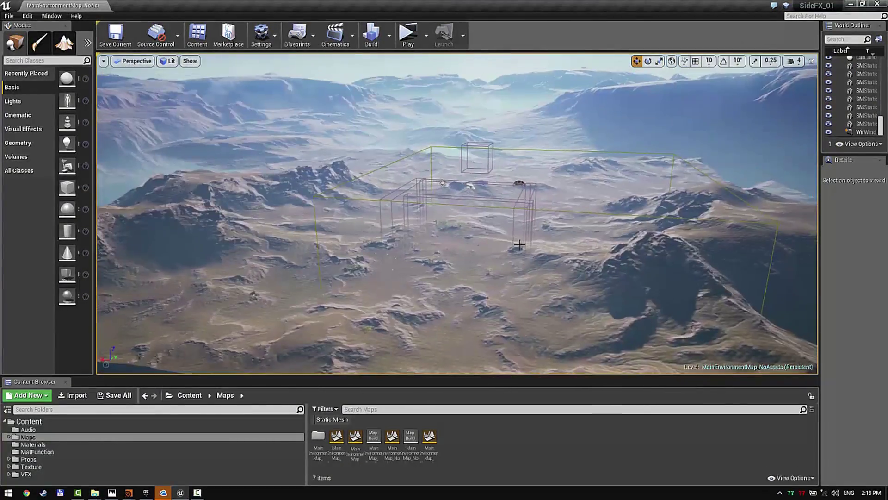
left_click(549, 114)
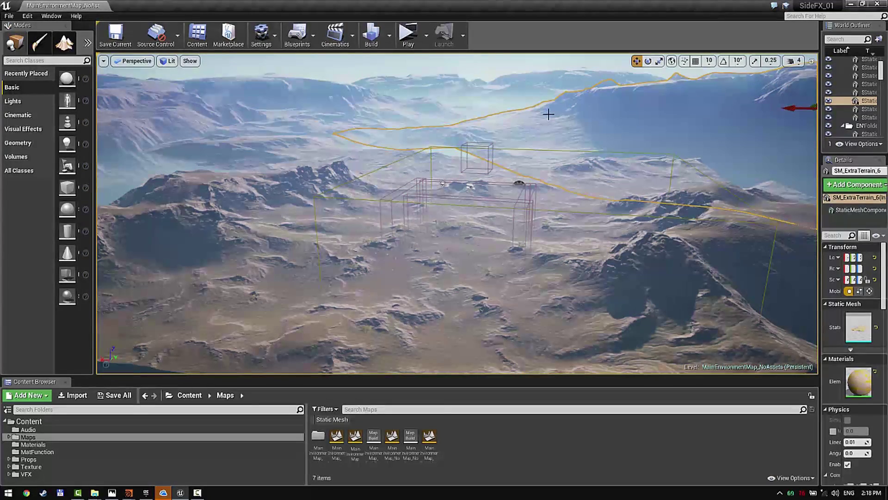
mouse_move(474, 152)
right_mouse_down()
mouse_move(468, 139)
mouse_move(474, 158)
right_mouse_up()
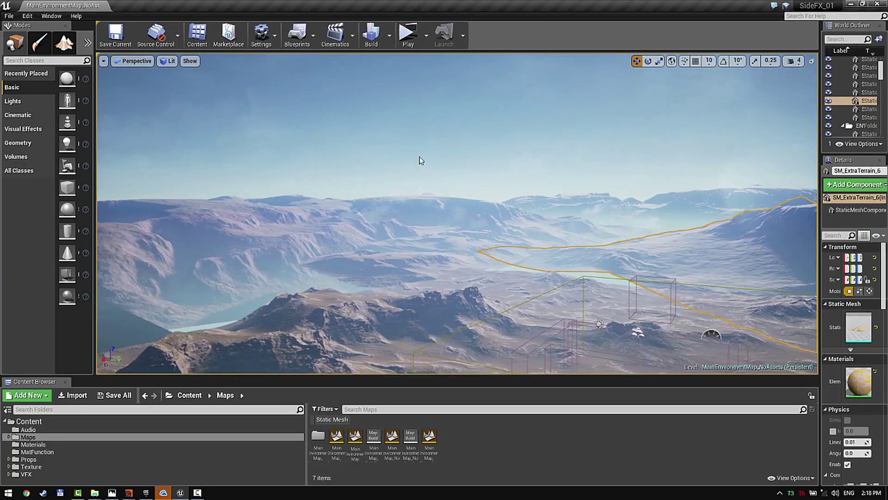
Step: Frame the selected SM_ExtraTerrain_6 mesh and examine the surrounding background terrain pieces from above
right_click_drag(419, 161, 493, 173)
key("w")
key("f")
left_click_drag(426, 187, 400, 232, "alt")
right_click_drag(426, 187, 424, 212)
Step: Set the viewport camera speed to 7 and fly down to view the landscape from near ground level
left_click(793, 61)
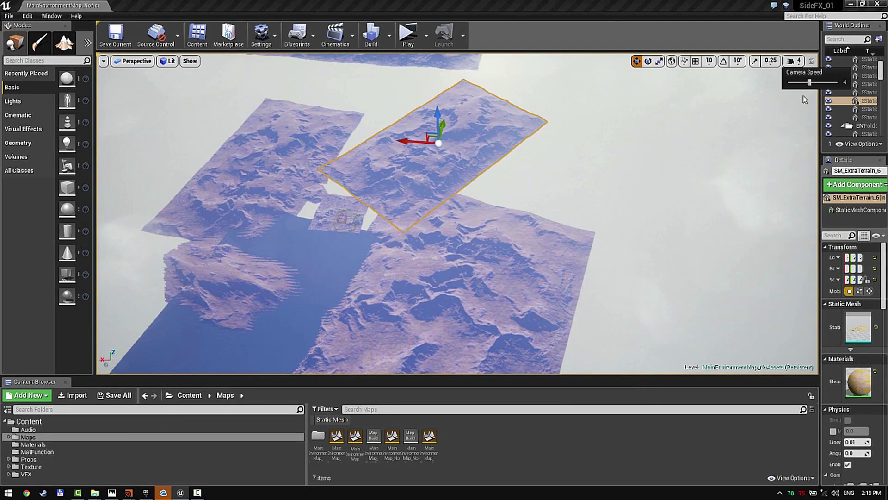
right_click_drag(602, 171, 462, 204)
key("w")
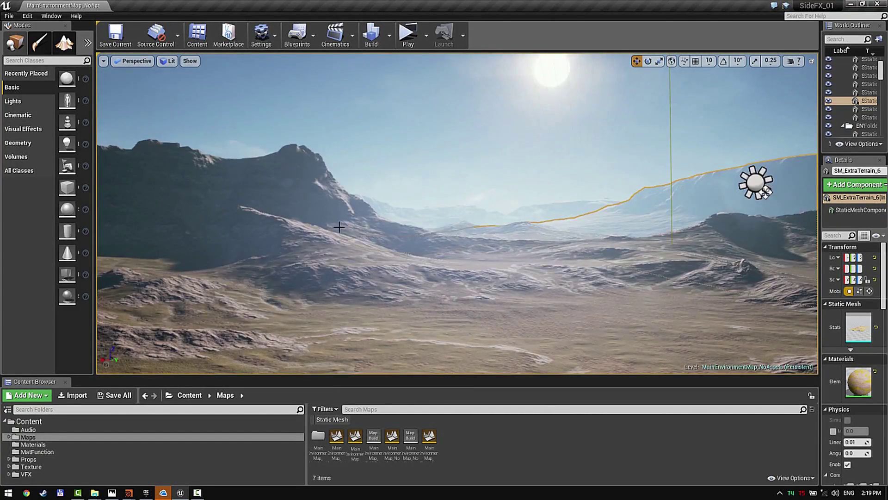
right_click_drag(339, 227, 342, 232)
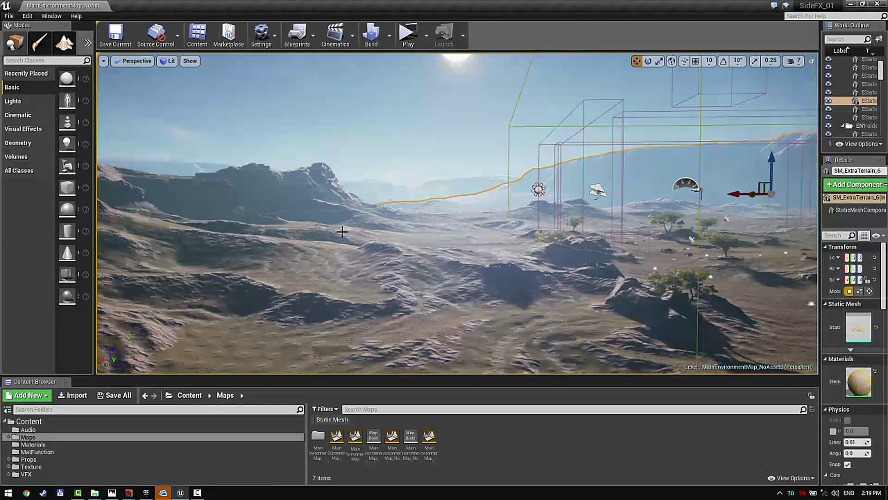
right_click_drag(341, 241, 416, 236)
Step: Switch to the Houdini project MainProjectFile.hip and display the heightfield_layer8 node
key("alt+Tab")
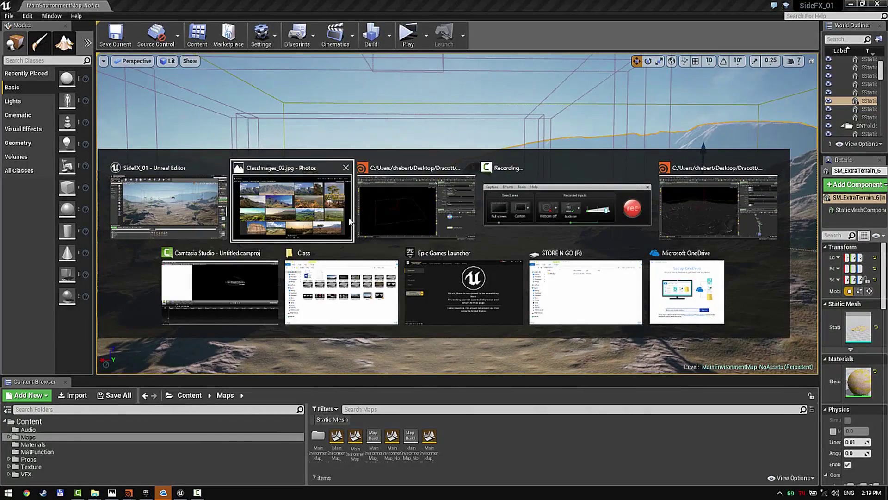
key("alt+Tab")
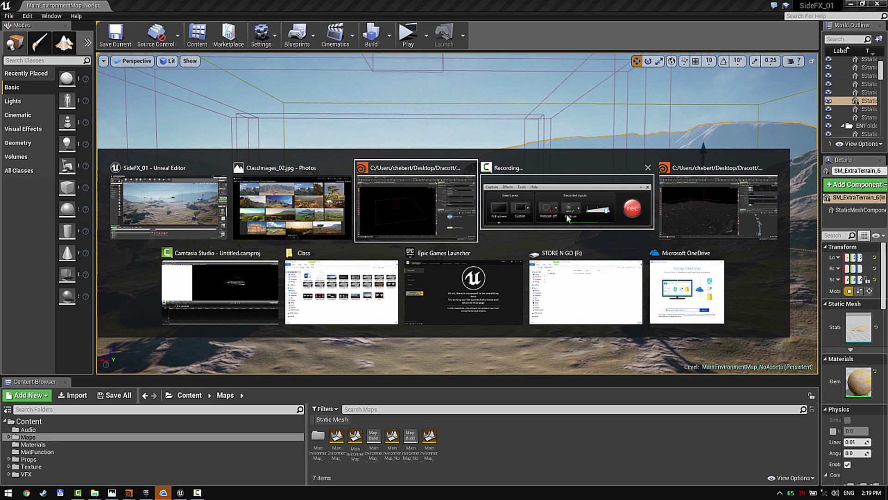
left_click(697, 199)
scroll(783, 414, "up", 5)
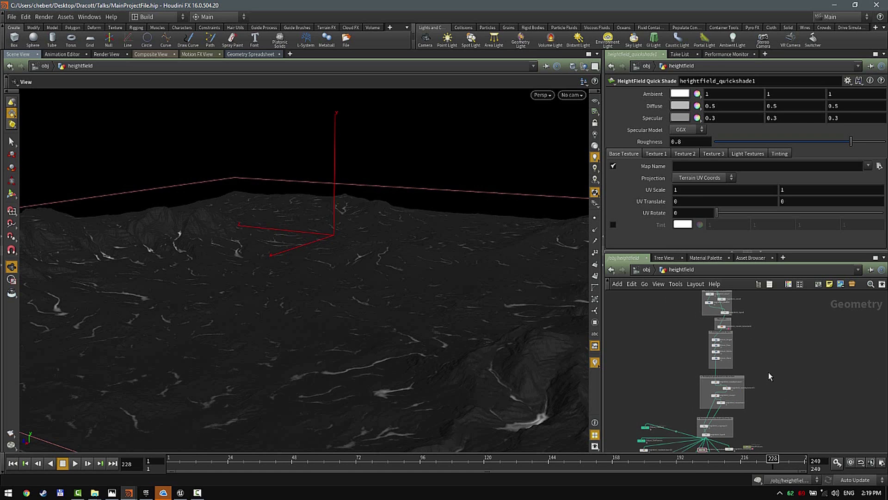
scroll(765, 381, "up", 5)
middle_click_drag(766, 388, 833, 296)
scroll(726, 371, "up", 3)
scroll(731, 377, "up", 2)
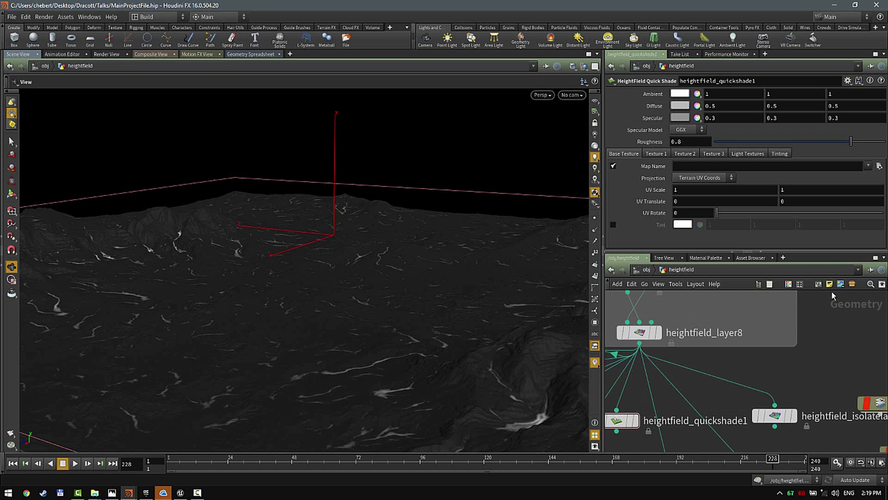
left_click_drag(307, 271, 289, 248)
middle_click_drag(692, 349, 735, 387)
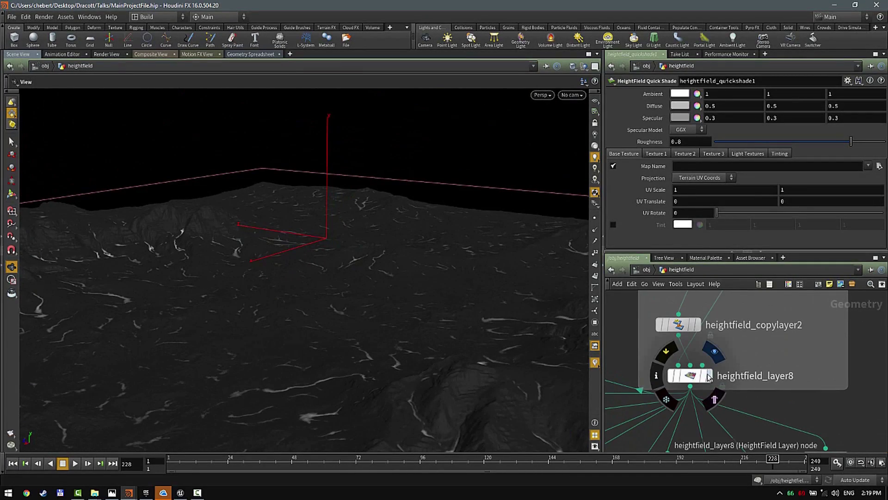
left_click(709, 375)
Step: Check the node information of heightfield_layer8 and examine its terrain from several angles
left_click_drag(452, 341, 463, 319)
middle_click(690, 377)
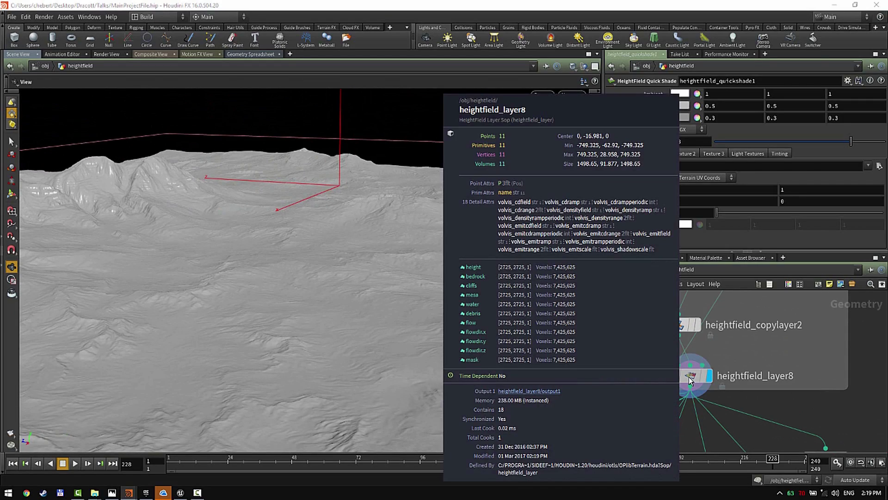
left_click_drag(391, 321, 399, 287)
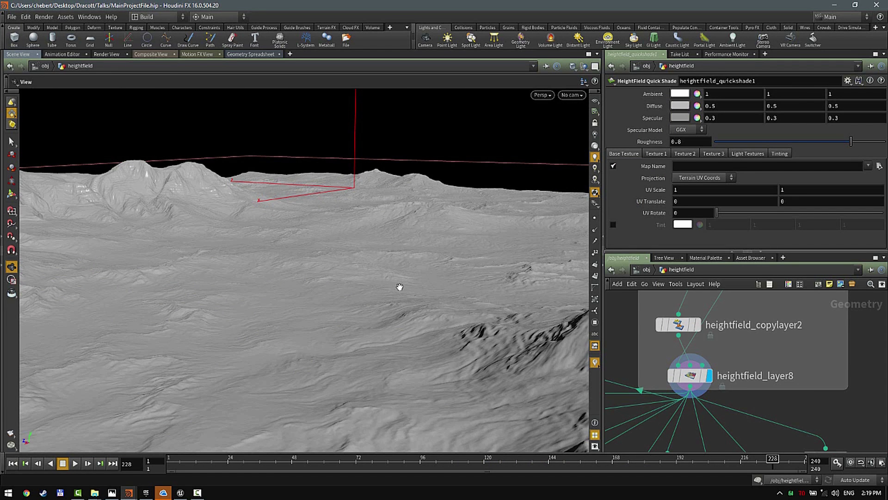
left_click_drag(399, 233, 361, 259)
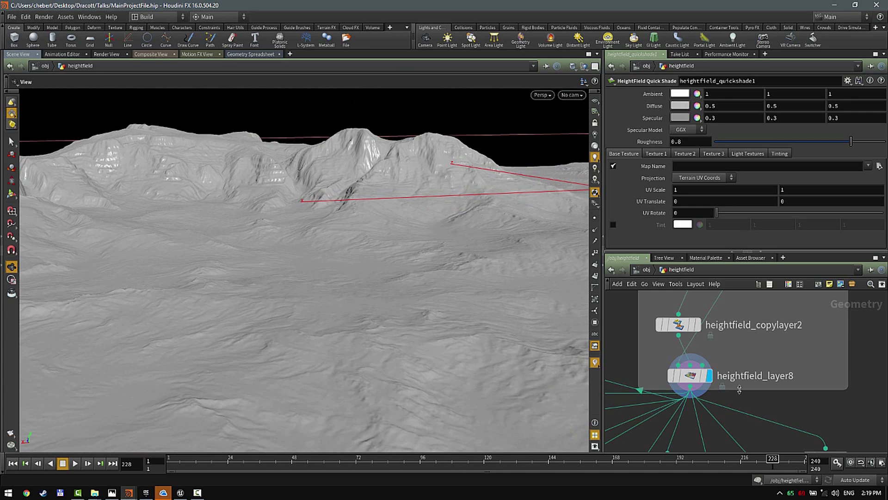
left_click_drag(415, 272, 273, 277)
Step: Trace the heightfield network back to its initial group with heightfield1, the noise nodes and heightfield_layer3
scroll(769, 352, "down", 5)
scroll(770, 352, "down", 4)
middle_click_drag(713, 295, 720, 402)
middle_click_drag(704, 298, 711, 458)
scroll(694, 356, "up", 4)
scroll(678, 377, "down", 5)
middle_click_drag(688, 326, 711, 348)
scroll(711, 348, "up", 10)
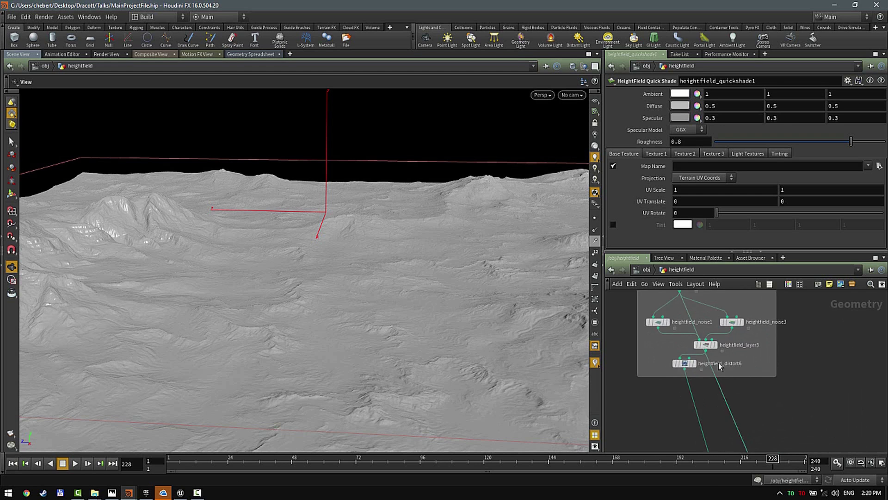
middle_click_drag(675, 300, 720, 377)
scroll(721, 378, "down", 3)
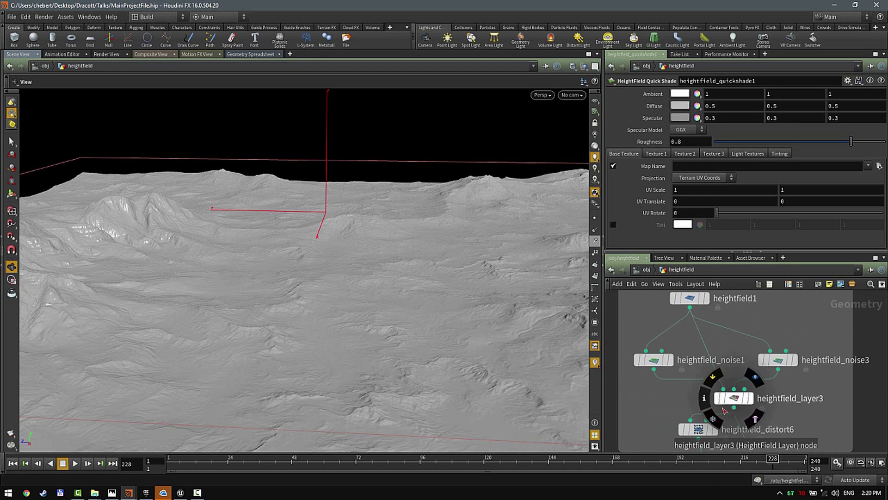
Step: Display heightfield_distort6 briefly, switch the display to heightfield_layer3, and examine the undistorted base terrain from above and at ground level
left_click(730, 410)
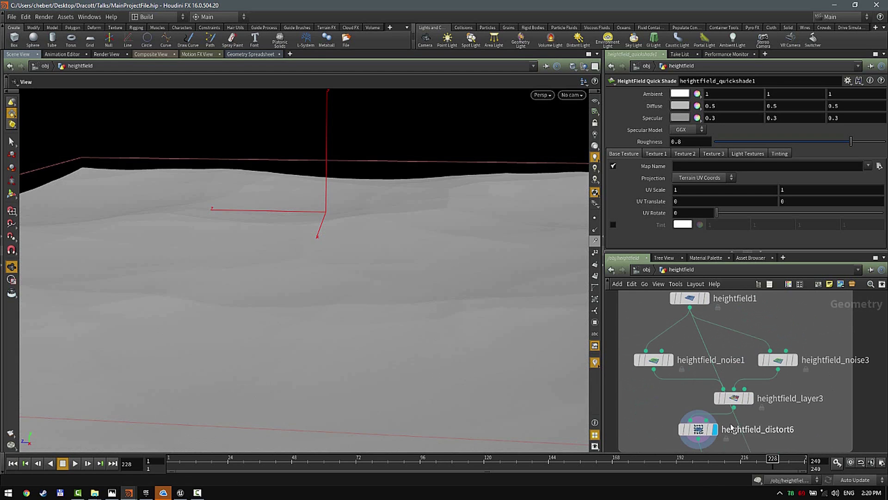
left_click(749, 404)
left_click_drag(481, 351, 325, 303)
middle_click_drag(325, 304, 326, 323)
right_click_drag(326, 323, 392, 302)
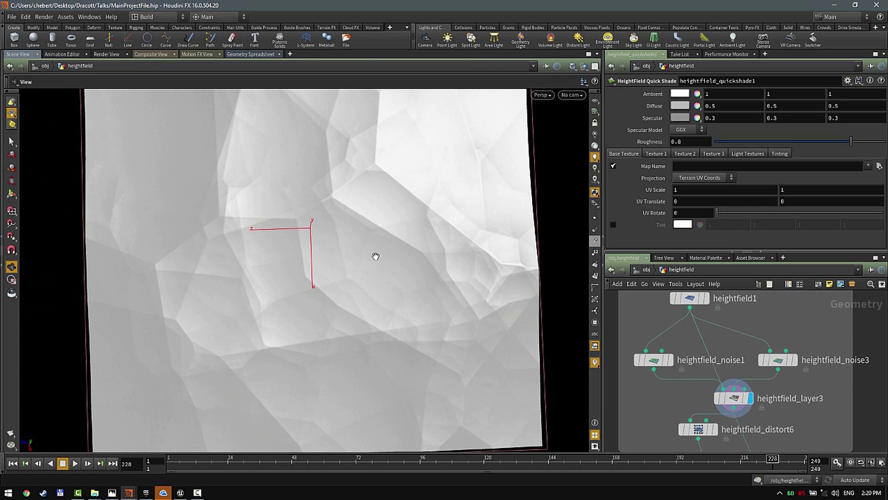
mouse_move(370, 254)
left_mouse_down()
mouse_move(448, 290)
mouse_move(375, 247)
left_mouse_up()
right_click_drag(375, 247, 316, 202)
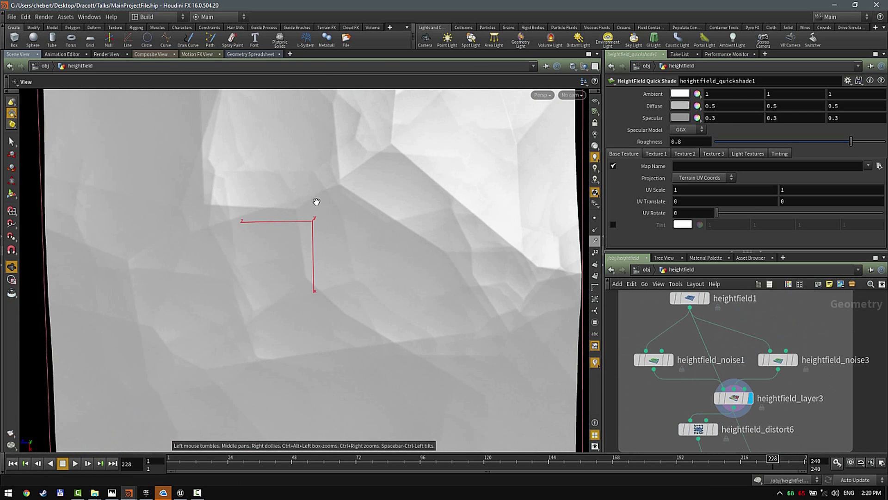
left_click_drag(401, 319, 387, 206)
right_click_drag(388, 205, 576, 301)
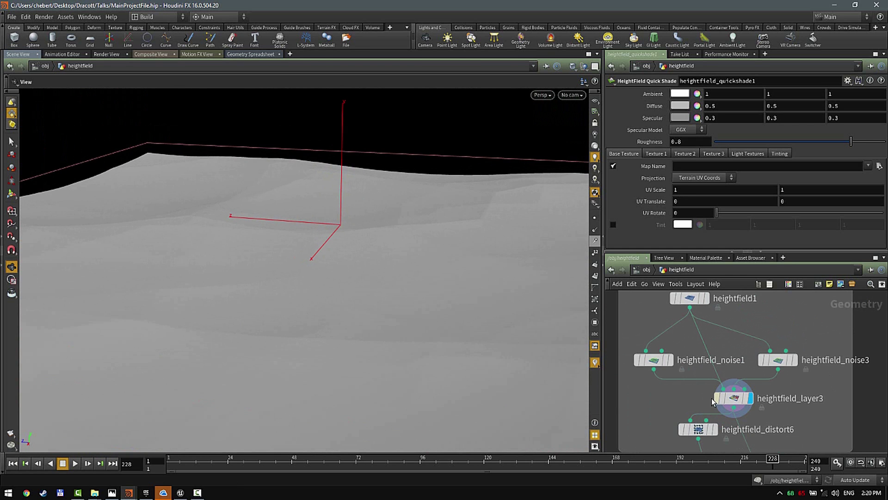
Step: Display heightfield_distort6 and examine the distorted ridge shapes from above
middle_click_drag(719, 442, 722, 362)
left_click(720, 350)
left_click_drag(425, 280, 444, 348)
right_click_drag(443, 348, 341, 288)
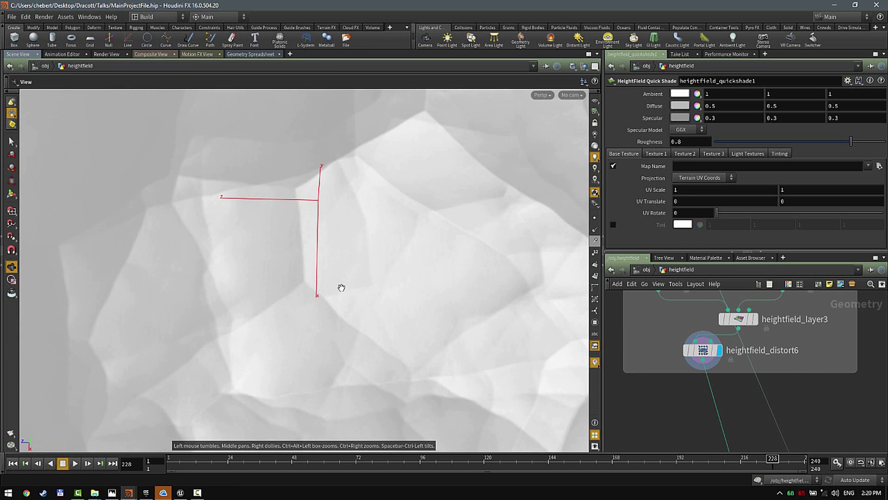
left_click_drag(389, 272, 393, 295)
left_click_drag(497, 312, 498, 292)
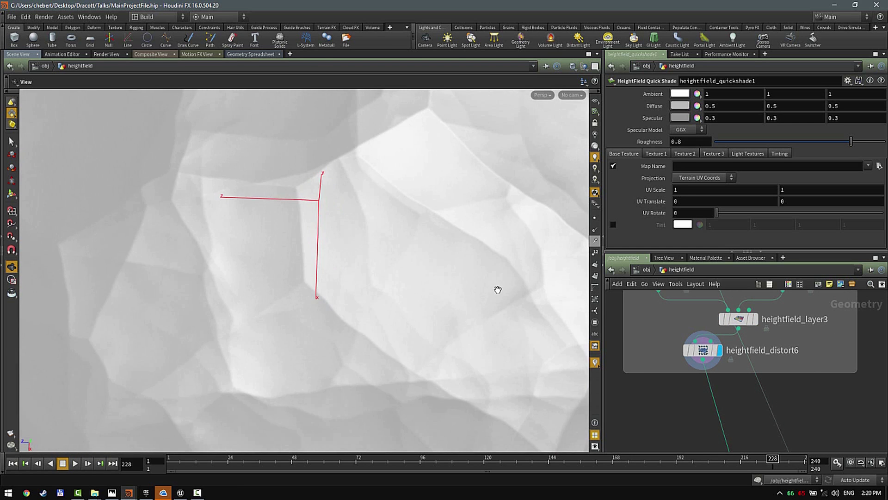
right_click_drag(486, 246, 375, 236)
left_click_drag(374, 236, 387, 242)
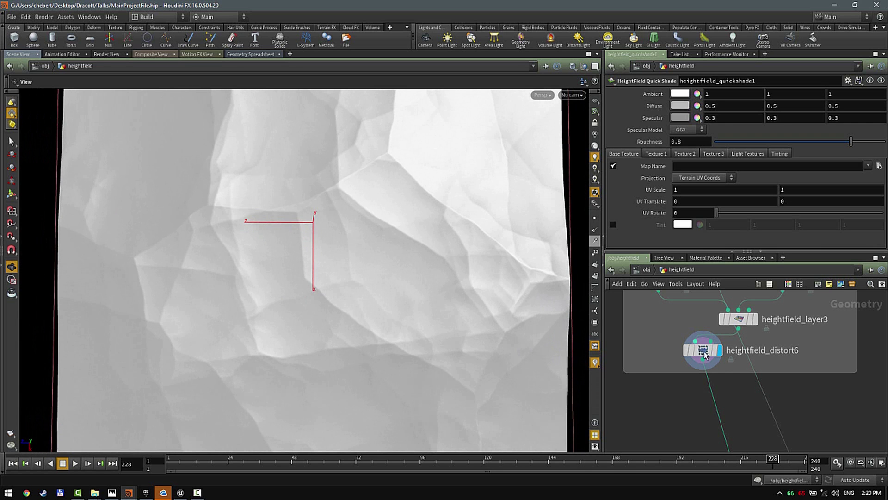
Step: Display the heightfield_erode1 node and examine the eroded ridges up close
middle_click_drag(752, 412, 697, 253)
middle_click_drag(726, 351, 706, 227)
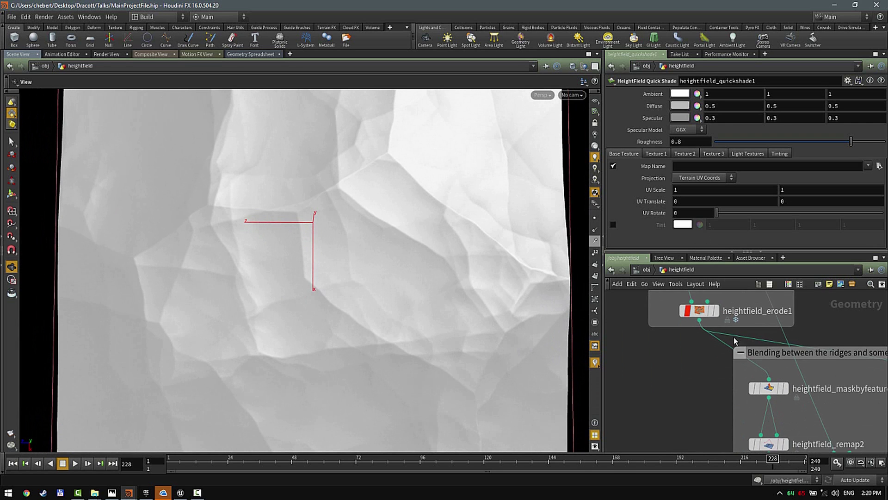
left_click(717, 312)
left_click_drag(426, 341, 444, 268)
right_click_drag(444, 268, 438, 296)
left_click_drag(438, 296, 443, 345)
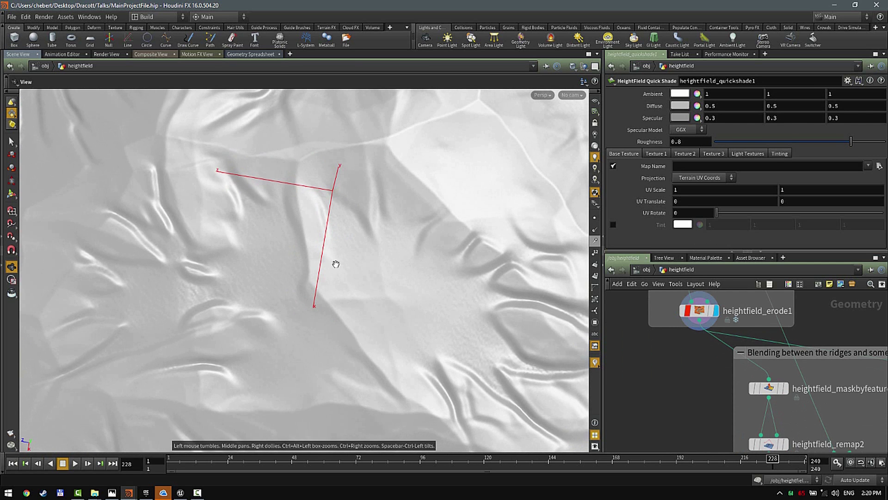
mouse_move(335, 259)
left_mouse_down()
mouse_move(387, 264)
mouse_move(310, 269)
mouse_move(301, 218)
mouse_move(251, 190)
mouse_move(315, 258)
mouse_move(346, 272)
left_mouse_up()
Step: Switch to Photos and examine the mountain reference images in ClassImages_02.jpg up close
key("alt+Tab")
key("alt+Tab")
key("alt+Tab")
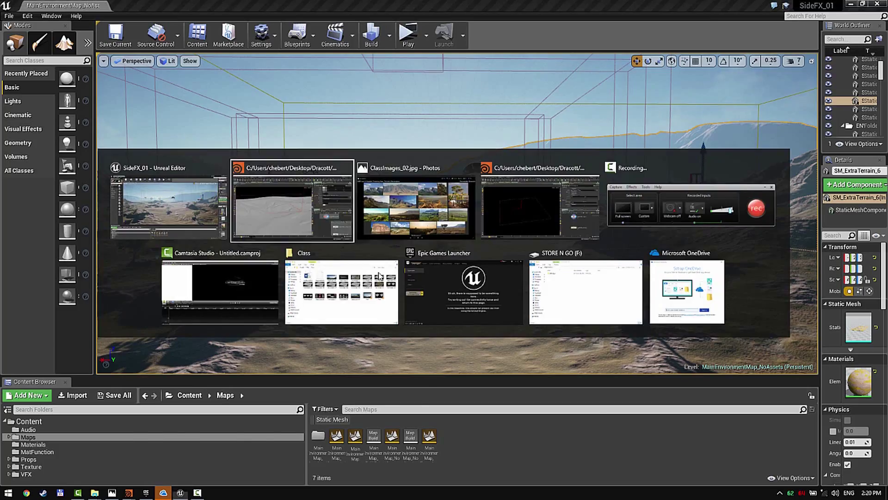
scroll(287, 74, "up", 3)
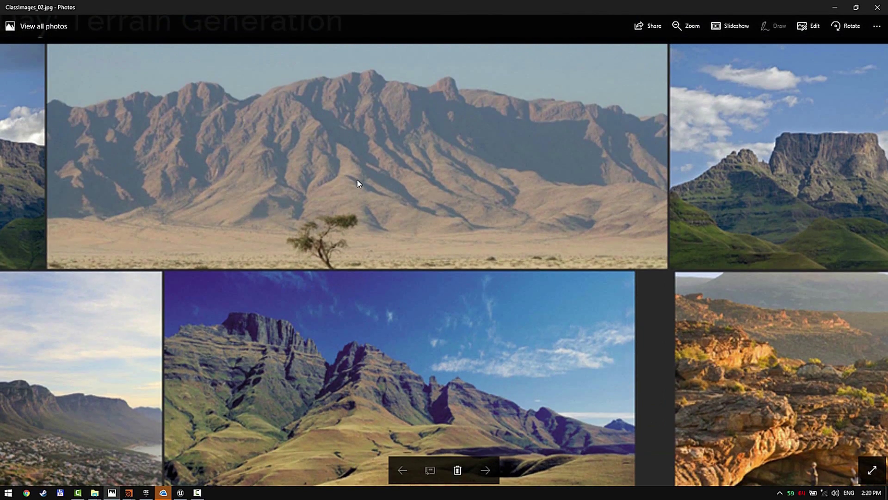
Step: Switch back to the Houdini project and display heightfield_layer1 to examine the blended cliff shapes from several angles
key("alt+Tab")
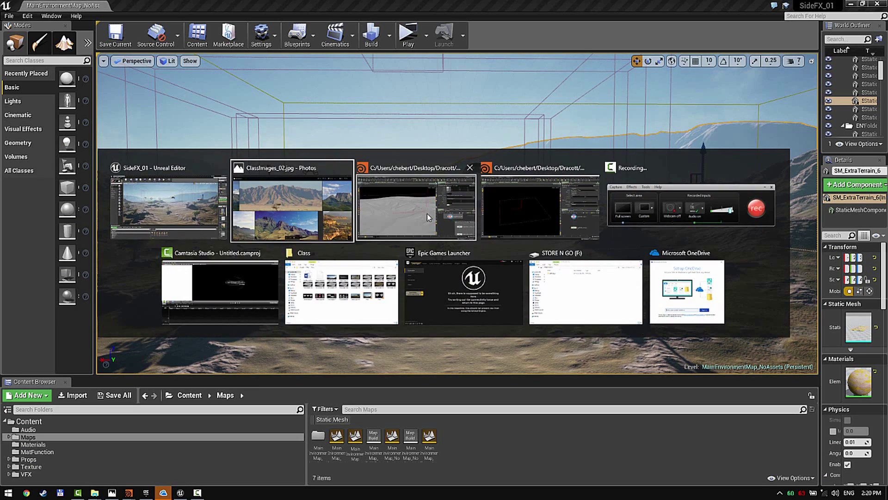
right_click_drag(495, 224, 326, 261)
middle_click_drag(325, 262, 223, 235)
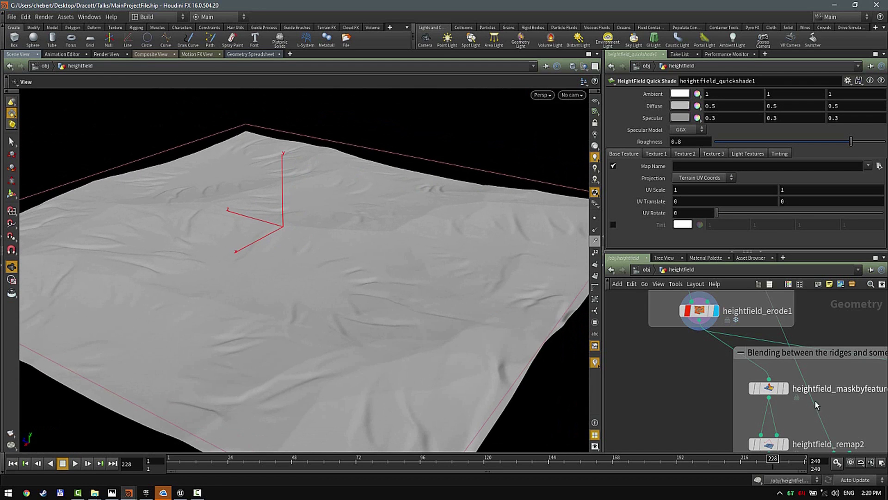
middle_click_drag(812, 418, 715, 283)
mouse_move(770, 390)
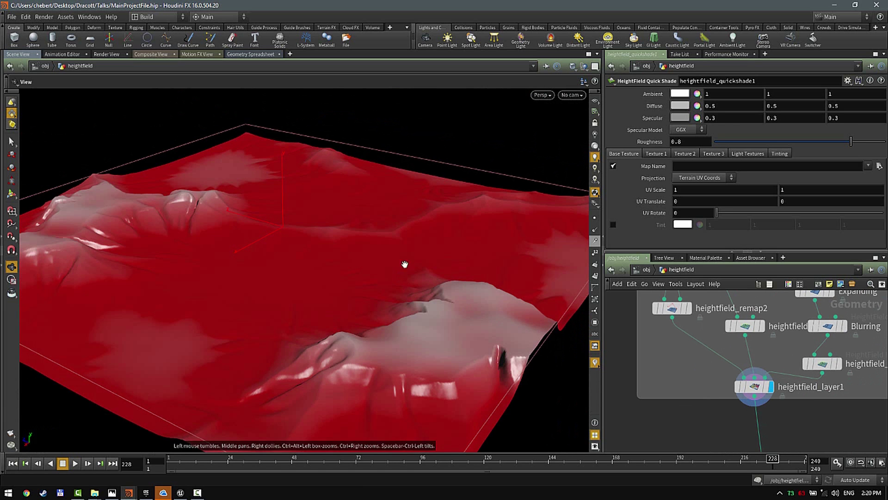
left_click_drag(404, 264, 337, 341)
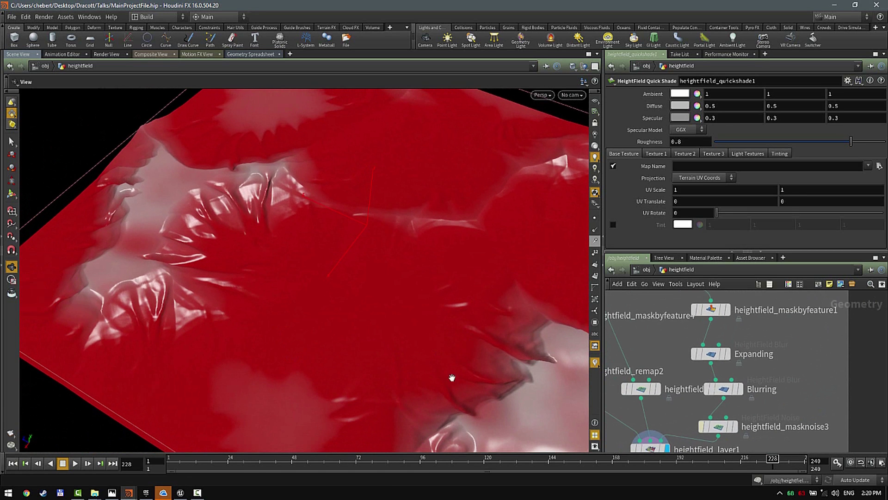
left_click_drag(452, 377, 345, 239)
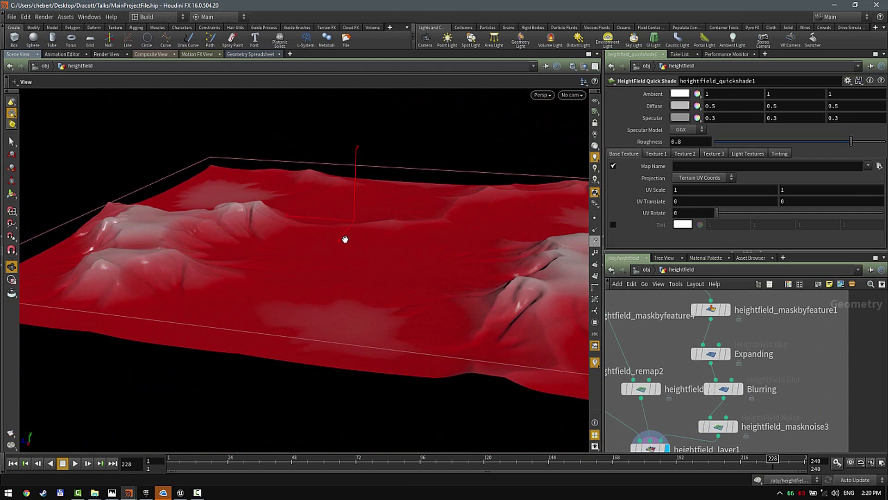
mouse_move(289, 246)
left_mouse_down()
mouse_move(172, 248)
mouse_move(285, 250)
mouse_move(137, 263)
mouse_move(341, 260)
mouse_move(349, 277)
mouse_move(424, 274)
mouse_move(319, 315)
mouse_move(343, 293)
mouse_move(258, 278)
mouse_move(242, 319)
mouse_move(329, 318)
mouse_move(258, 311)
mouse_move(240, 349)
mouse_move(284, 309)
mouse_move(207, 248)
mouse_move(283, 236)
left_mouse_up()
Step: Examine the node group that blends the ridges with some upper terrain to create cliff-like shapes
scroll(770, 393, "down", 3)
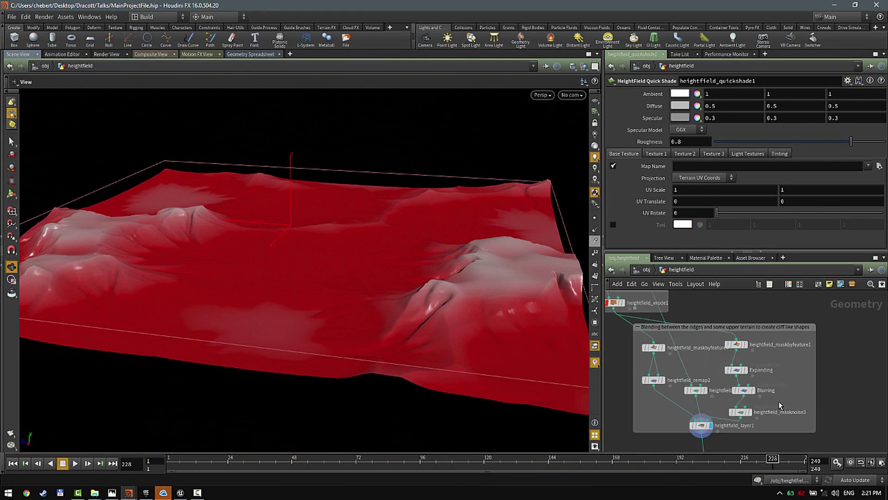
middle_click_drag(780, 398, 794, 334)
left_click_drag(500, 296, 467, 278)
scroll(728, 401, "up", 5)
middle_click_drag(728, 400, 824, 494)
middle_click_drag(745, 413, 787, 409)
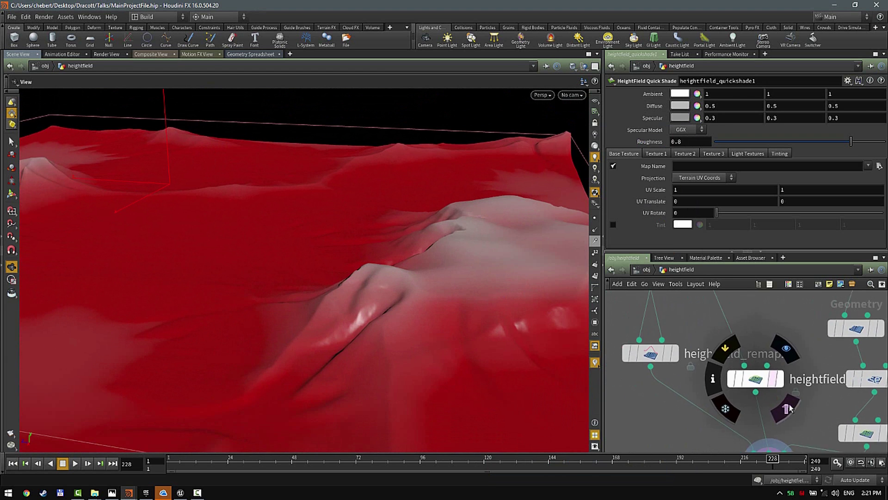
scroll(722, 372, "down", 4)
scroll(704, 361, "up", 2)
Step: Display heightfield_remap2 and the mask-by-feature node feeding it, and inspect the terrain at each stage
left_click(696, 369)
mouse_move(456, 335)
left_mouse_down()
mouse_move(451, 299)
mouse_move(453, 320)
left_mouse_up()
middle_click_drag(700, 325, 696, 344)
left_click(692, 327)
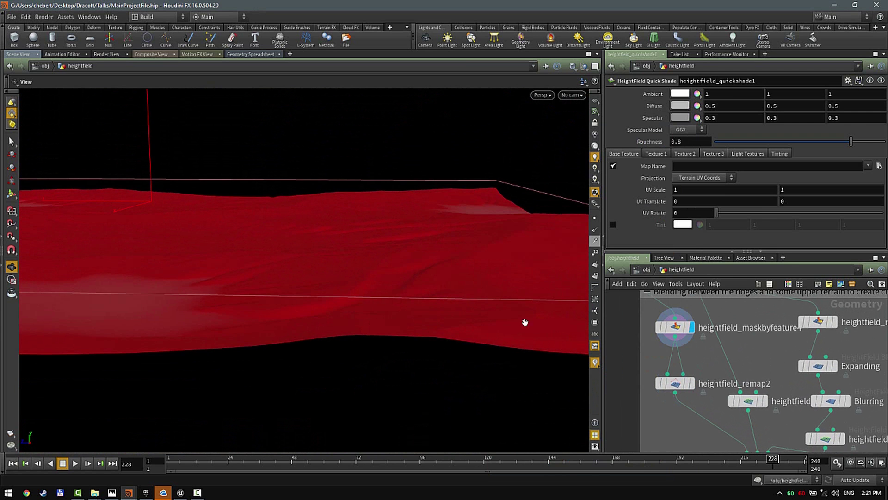
left_click_drag(526, 324, 529, 330)
Step: Display heightfield_masknoise3, the mask input of heightfield_layer1, and examine its masked areas on the terrain
middle_click_drag(746, 400, 730, 303)
scroll(782, 377, "up", 1)
middle_click_drag(782, 376, 747, 251)
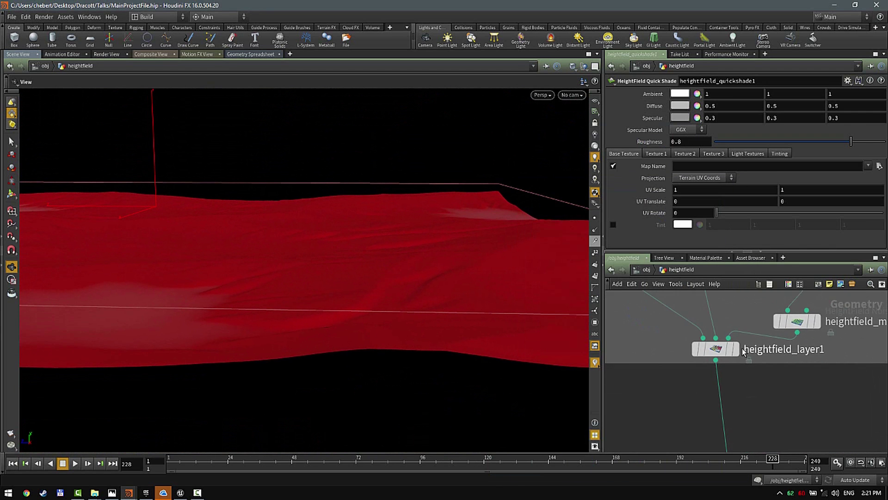
scroll(737, 348, "up", 1)
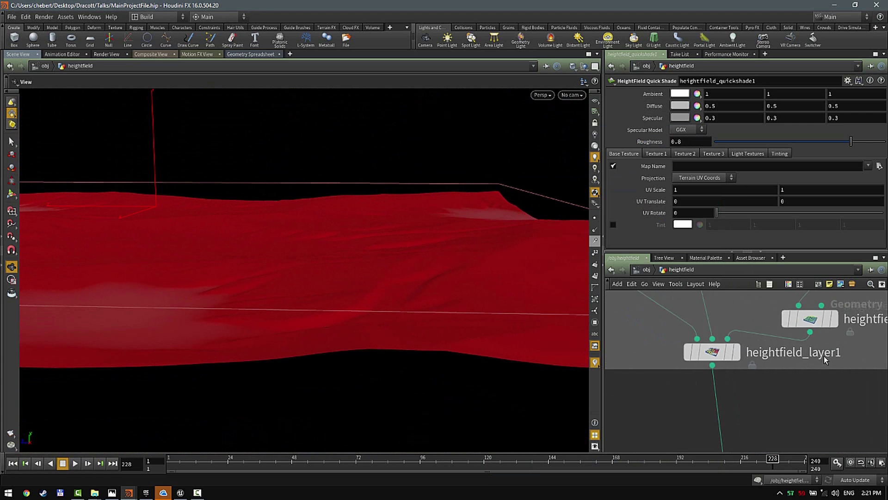
middle_click_drag(833, 319, 798, 361)
left_click(800, 361)
middle_click_drag(450, 281, 534, 319)
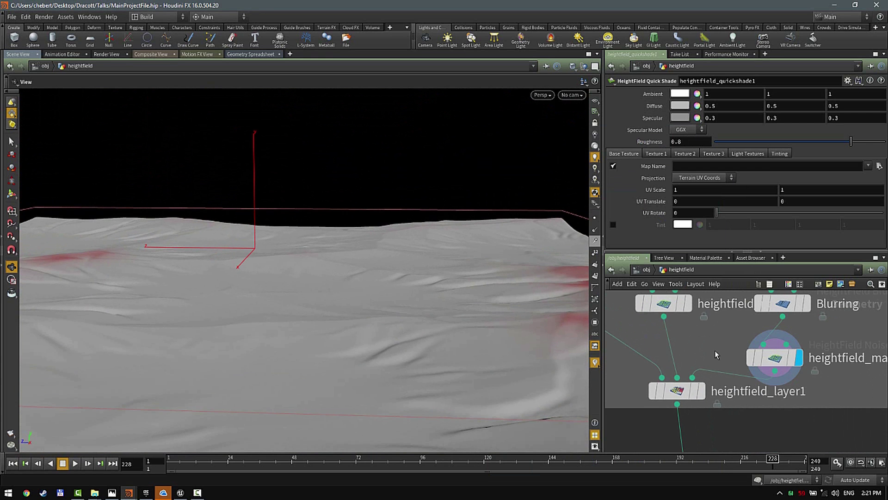
Step: Display heightfield_noise4, the upper terrain input of heightfield_layer1, and examine its noise shapes from above
middle_click_drag(686, 327, 789, 417)
left_click(767, 346)
scroll(768, 374, "down", 1)
scroll(768, 374, "up", 1)
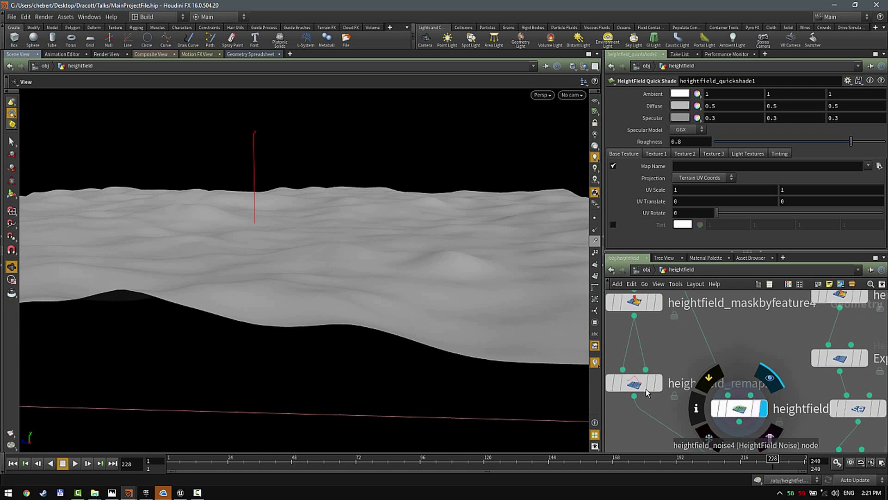
left_click_drag(446, 245, 443, 292)
right_click_drag(443, 292, 373, 279)
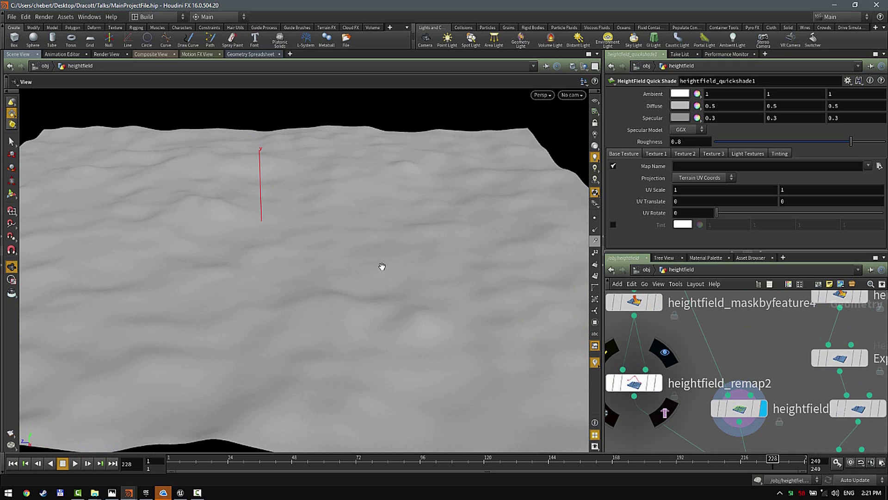
Step: Display heightfield_layer1 again and examine how the ridges and upper terrain blend into cliffs
middle_click_drag(666, 351, 628, 250)
left_click(713, 414)
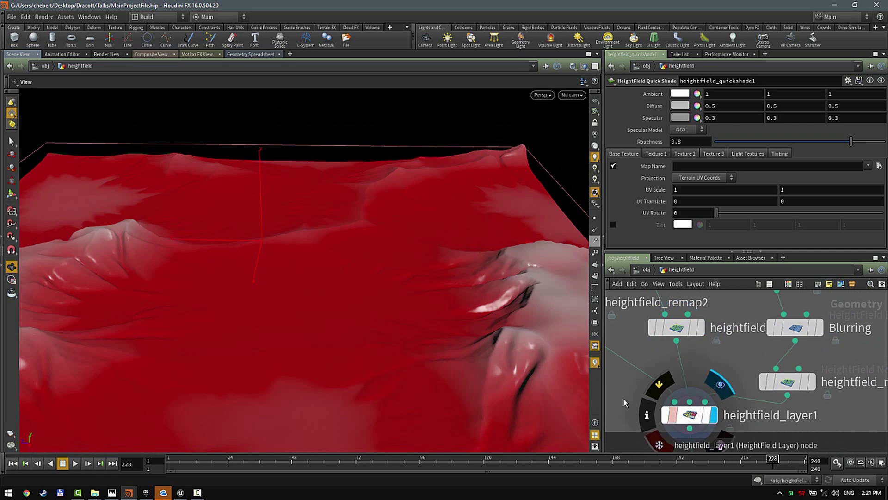
left_click_drag(445, 342, 348, 209)
left_click_drag(476, 223, 452, 287)
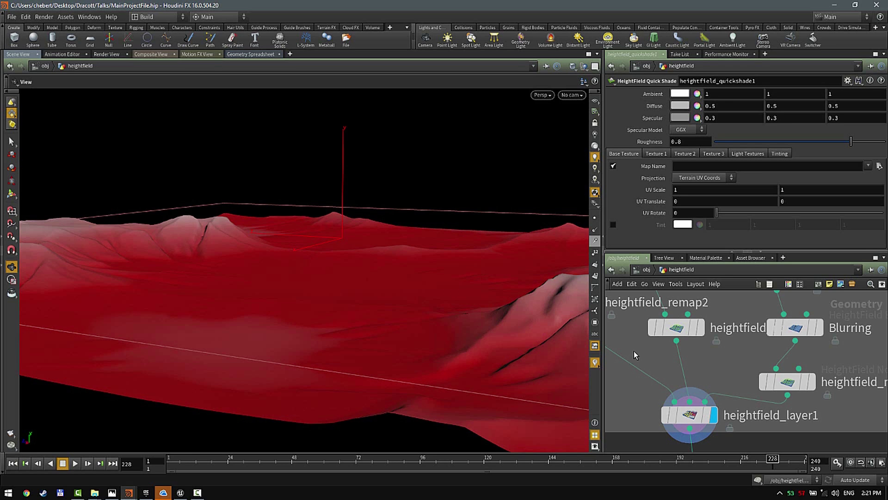
middle_click_drag(617, 374, 689, 356)
key("Tab")
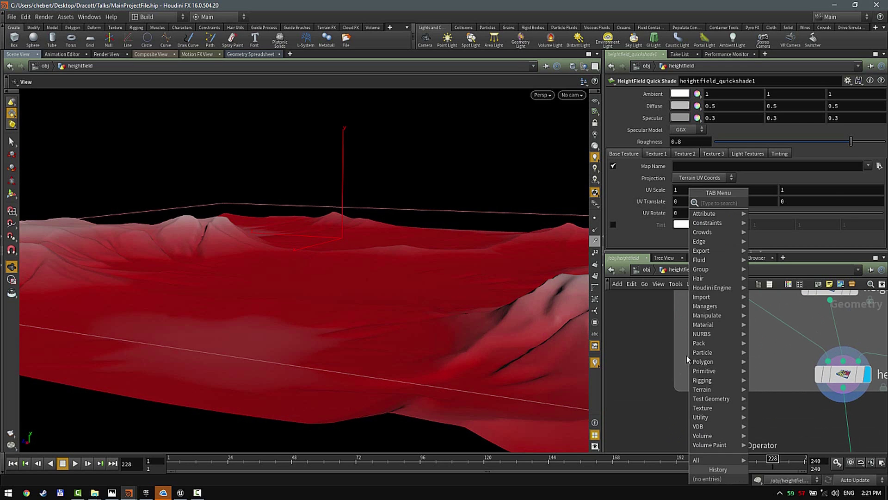
type("heght")
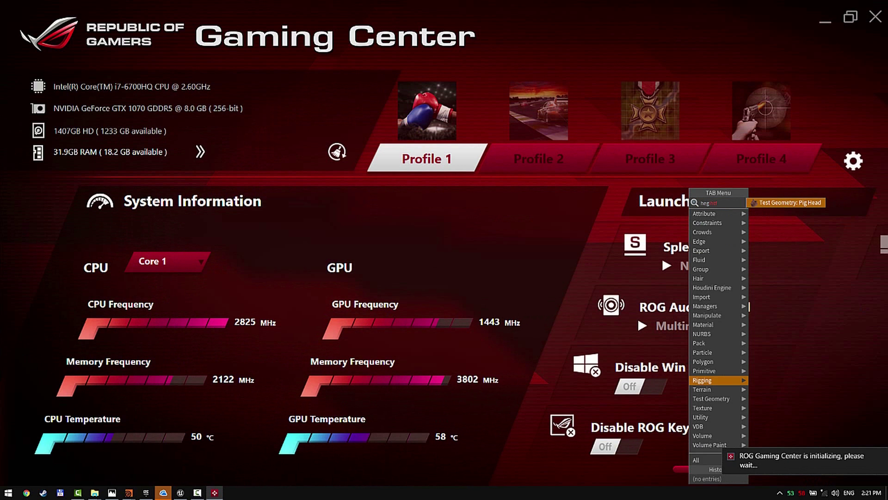
left_click(878, 15)
key("Escape")
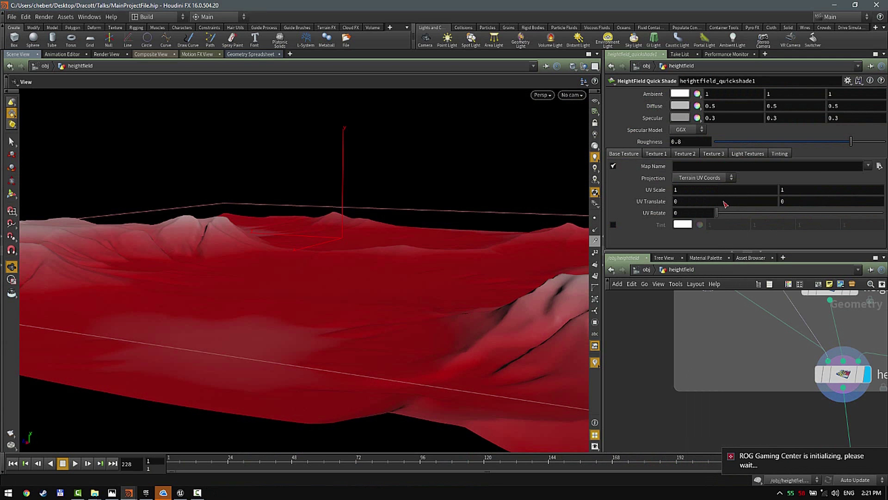
Step: Add a HeightField Wrangle node beside heightfield_layer1 in the cliff-blending node group
key("Tab")
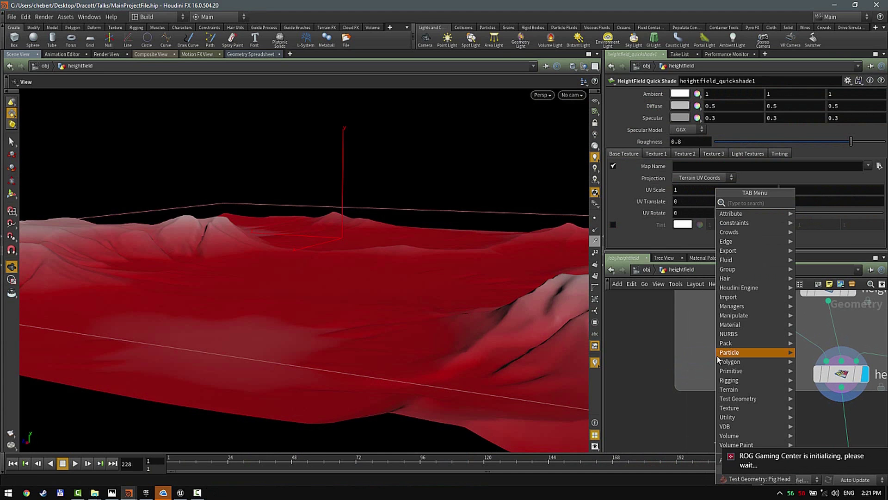
type("heightfield")
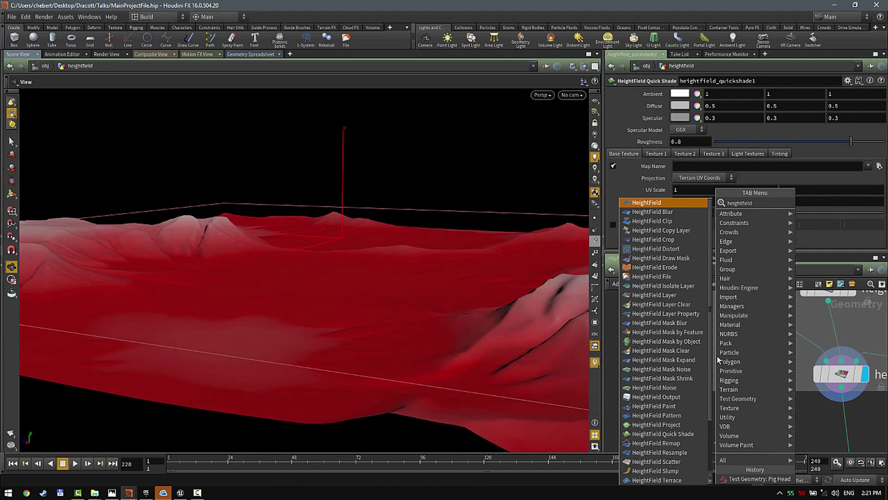
type(" wran")
key("Return")
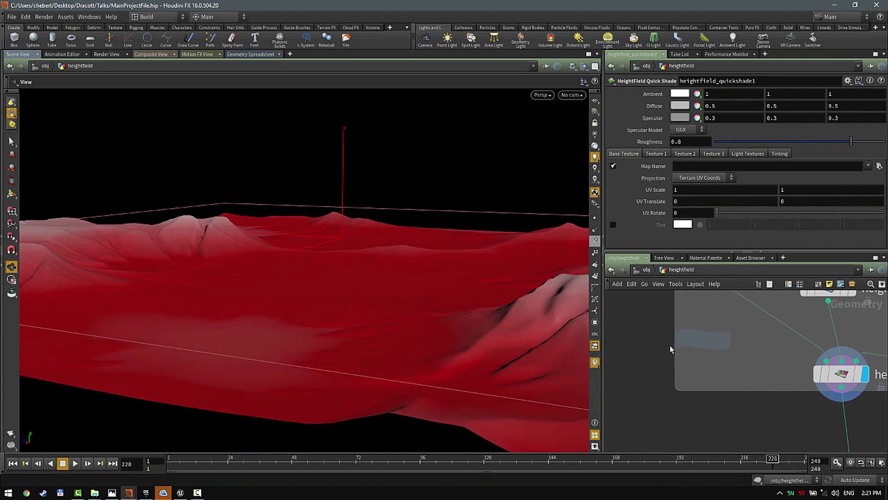
left_click(715, 345)
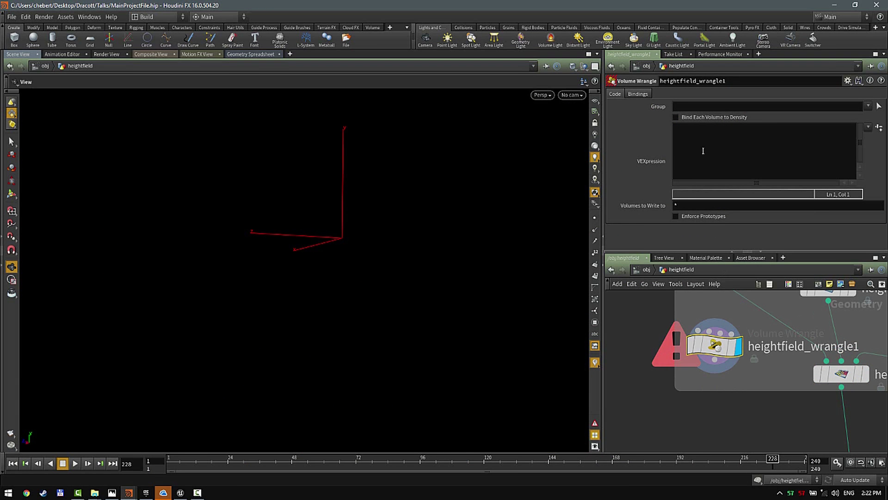
Step: Wire the output of the upper-terrain noise node, heightfield_noise4, into the new wrangle's first input
scroll(775, 350, "down", 3)
left_click(737, 346)
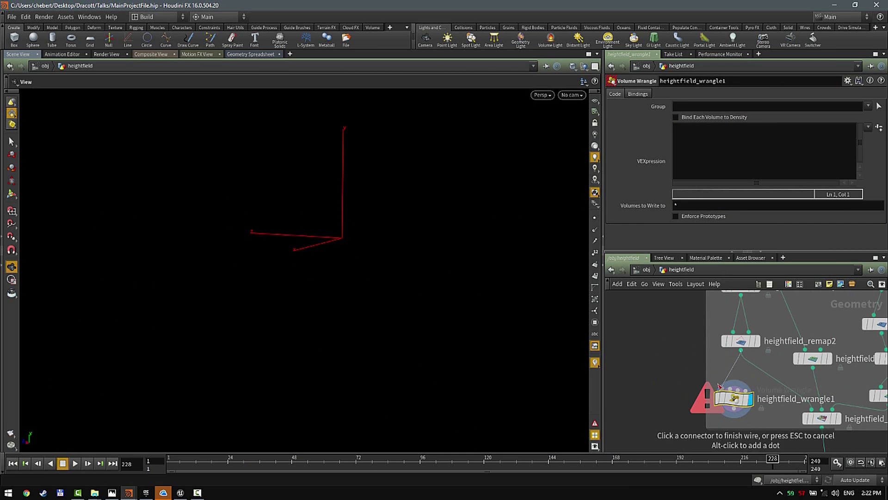
left_click(724, 385)
middle_click_drag(766, 357, 764, 355)
left_click(803, 353)
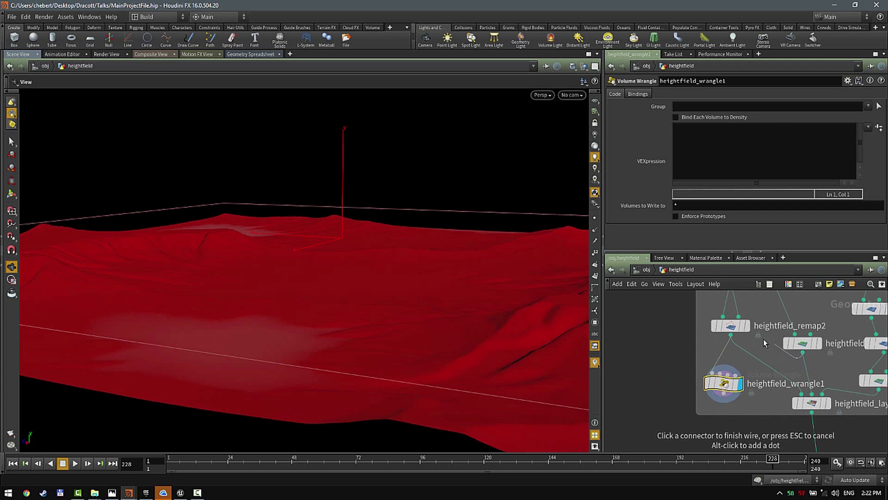
left_click(715, 377)
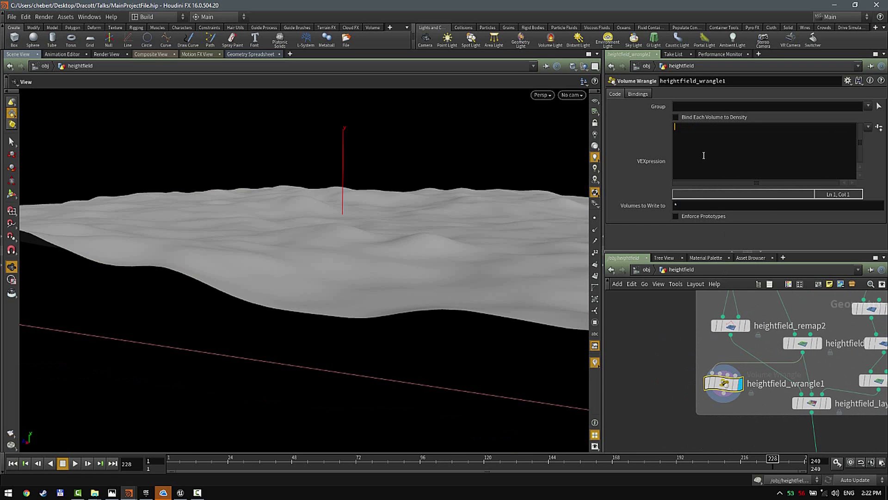
type("hegithf")
type("ight = 1;")
left_click(724, 394)
left_click(801, 394)
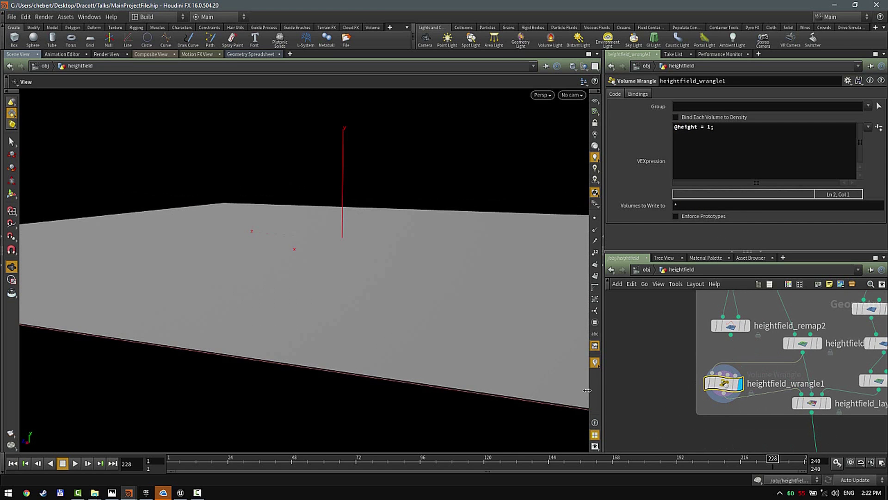
left_click_drag(401, 268, 399, 293)
right_click_drag(398, 294, 371, 250)
middle_click_drag(371, 249, 346, 264)
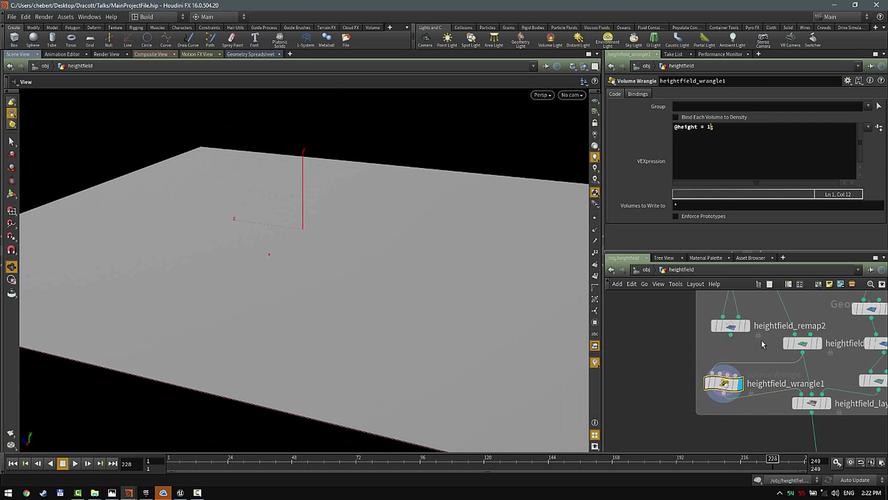
Step: Display heightfield_layer1 with the wrangle as its base and examine the blended shapes from several angles
left_click(828, 407)
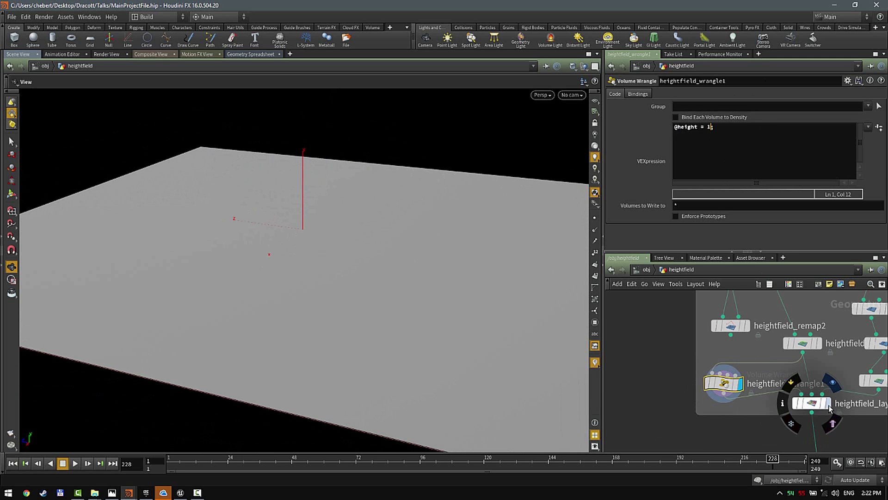
left_click_drag(468, 269, 515, 344)
right_click_drag(515, 344, 366, 340)
left_click_drag(365, 340, 327, 293)
right_click_drag(327, 293, 571, 254)
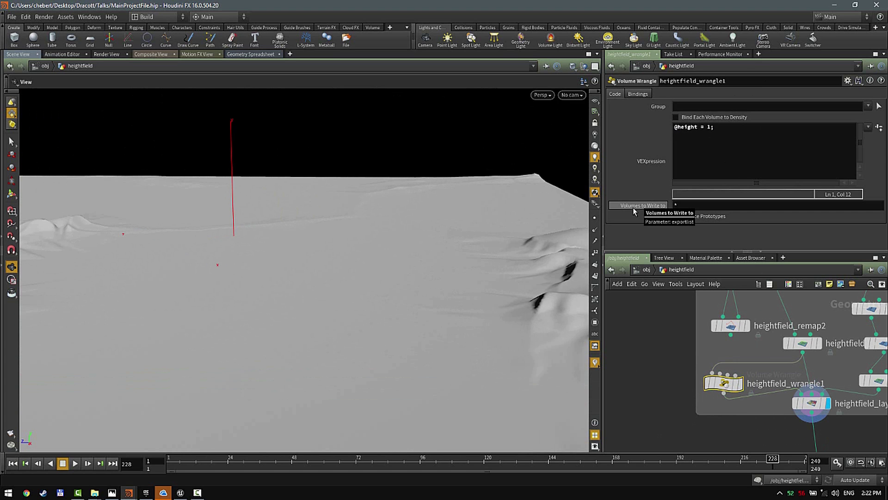
middle_click_drag(767, 383, 750, 400)
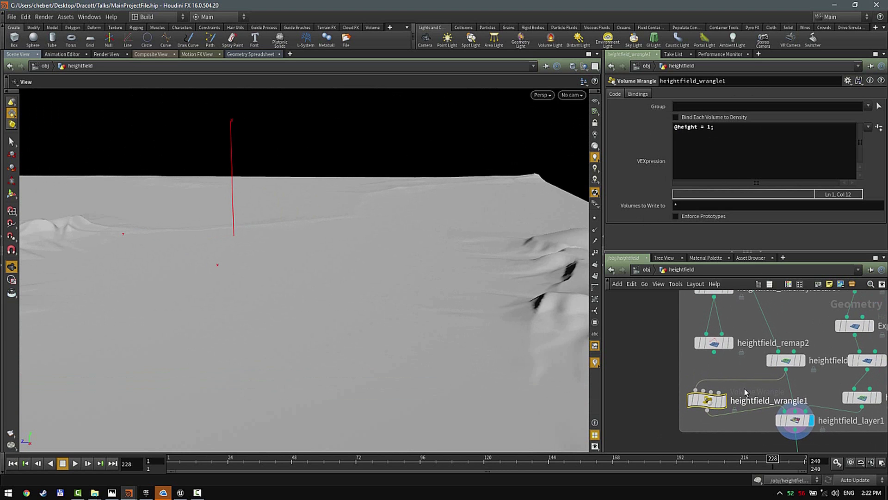
left_click_drag(444, 282, 302, 287)
right_click_drag(301, 287, 521, 316)
middle_click_drag(718, 365, 691, 363)
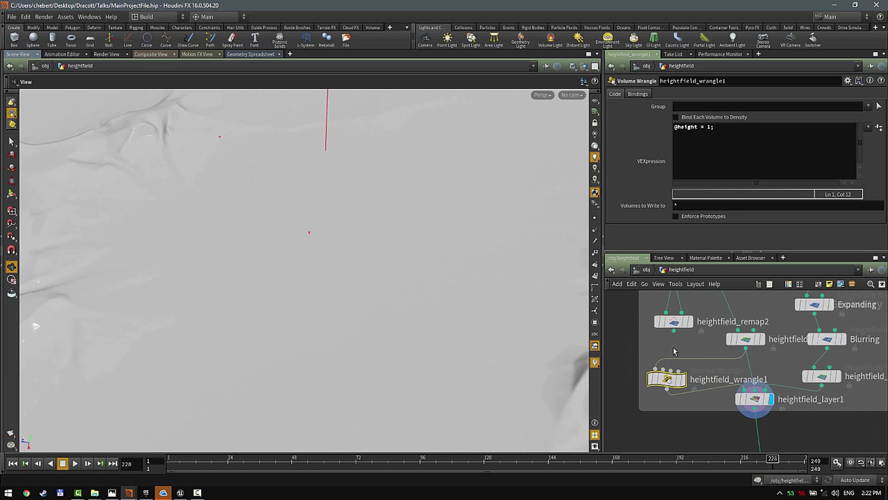
middle_click_drag(711, 379, 742, 389)
right_click_drag(319, 268, 214, 236)
middle_click_drag(347, 292, 288, 272)
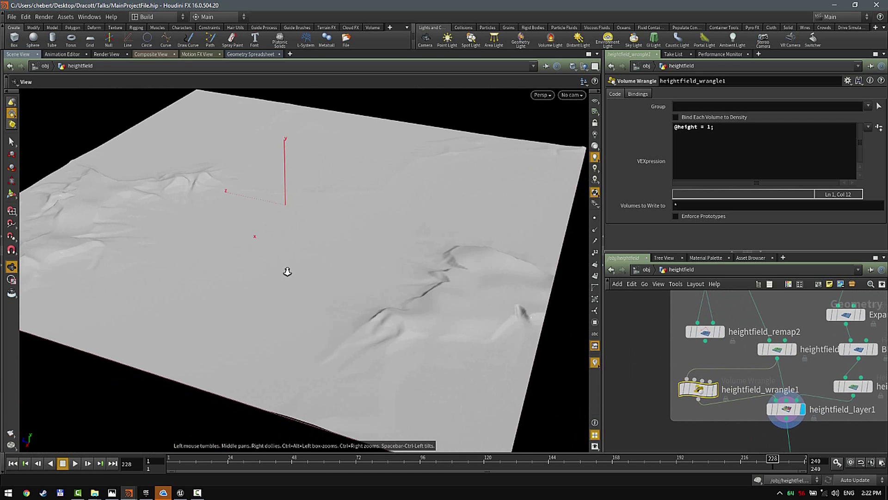
left_click_drag(287, 271, 283, 246)
middle_click_drag(700, 384, 687, 357)
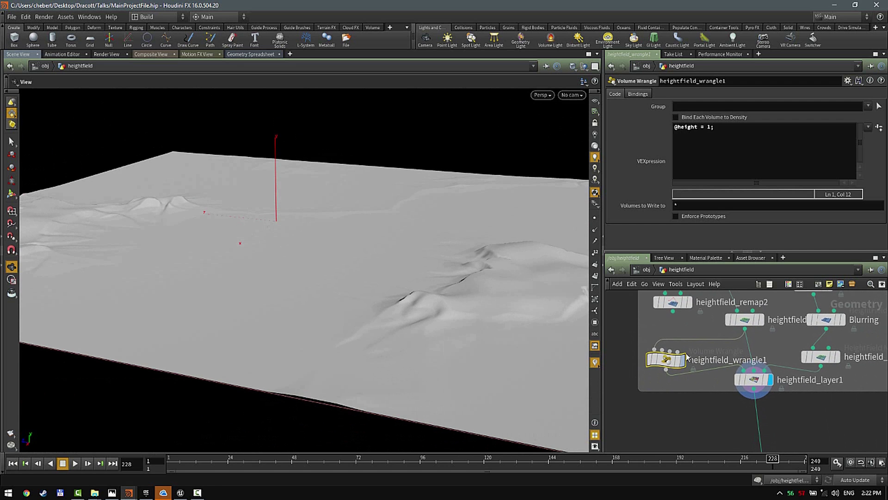
Step: Reconnect heightfield_remap2 to the first input of heightfield_layer1 and inspect the blended terrain
left_click(672, 311)
left_click(743, 370)
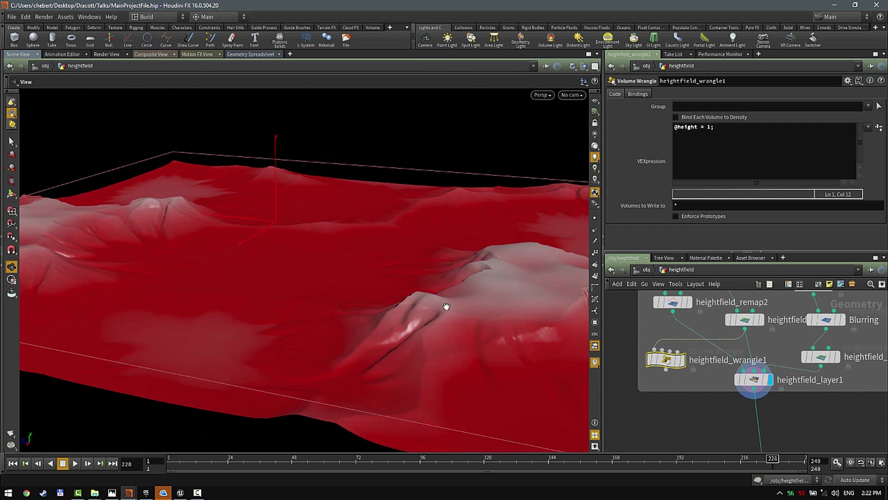
left_click_drag(446, 307, 453, 291)
left_click_drag(409, 309, 383, 313)
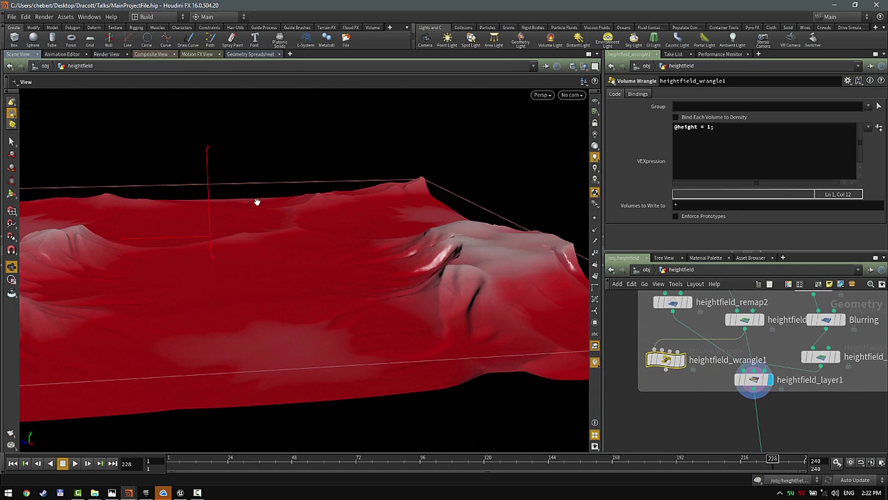
left_click_drag(390, 226, 382, 259)
right_click_drag(383, 260, 204, 244)
Step: Display heightfield_maskbyfeature1 and examine its height mask settings and the masked areas on the terrain
middle_click_drag(685, 362, 541, 399)
middle_click_drag(733, 365, 752, 448)
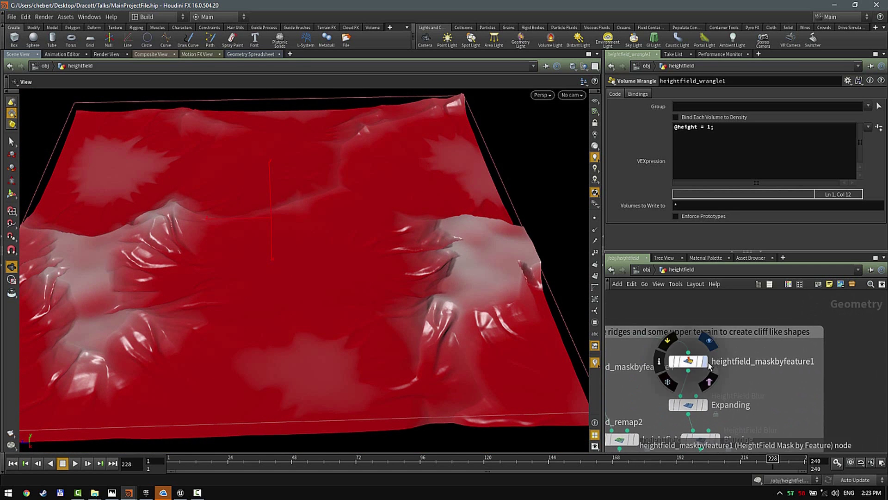
left_click(706, 363)
left_click_drag(437, 296, 401, 247)
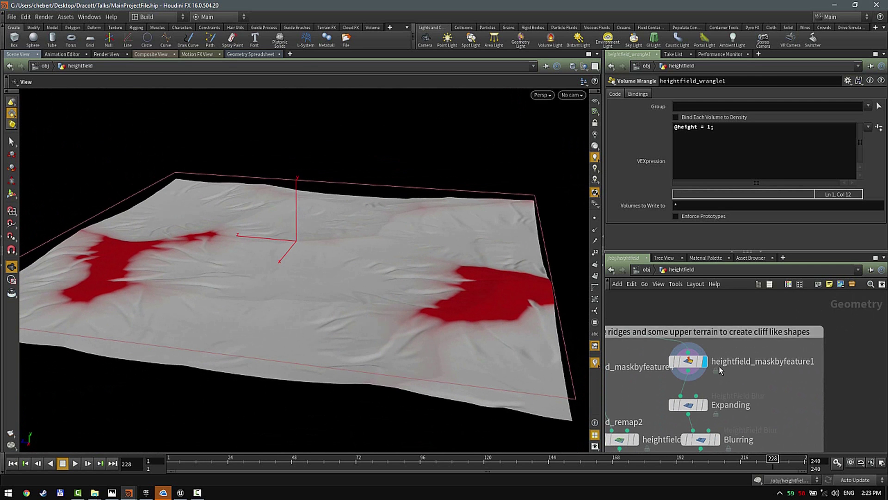
left_click(694, 361)
scroll(754, 176, "down", 2)
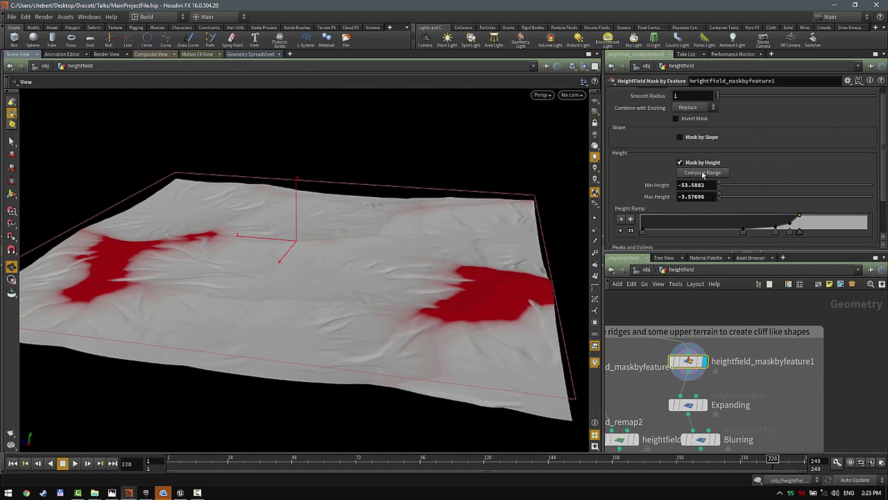
left_click_drag(432, 253, 486, 253)
scroll(484, 254, "up", 3)
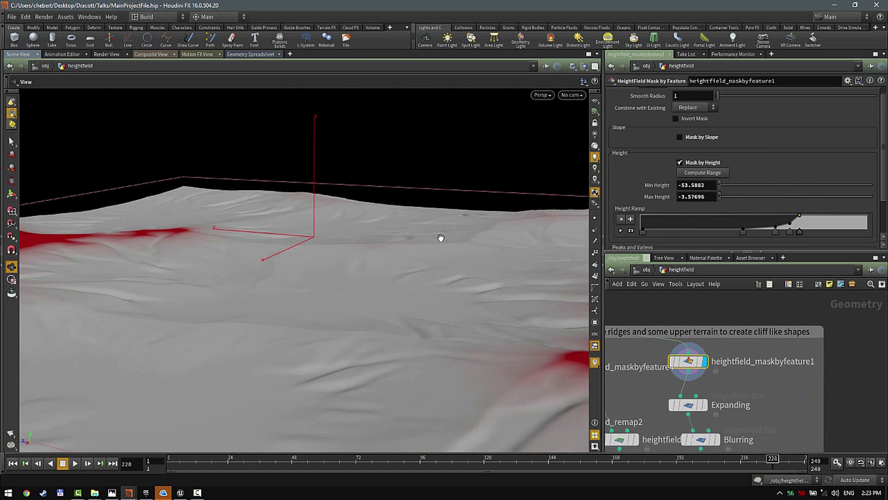
Step: Display the Expanding, Blurring and heightfield_masknoise3 nodes in turn and compare how each one alters the mask
middle_click_drag(763, 330, 788, 263)
left_click(730, 338)
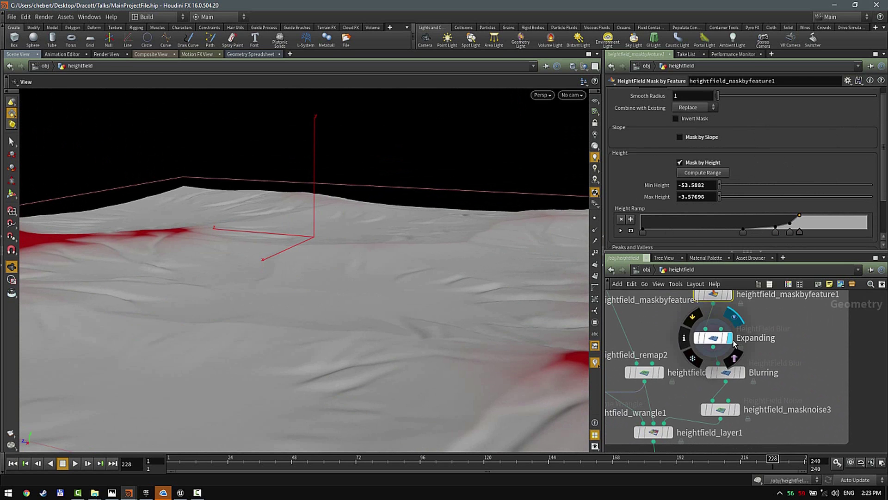
left_click_drag(531, 292, 532, 358)
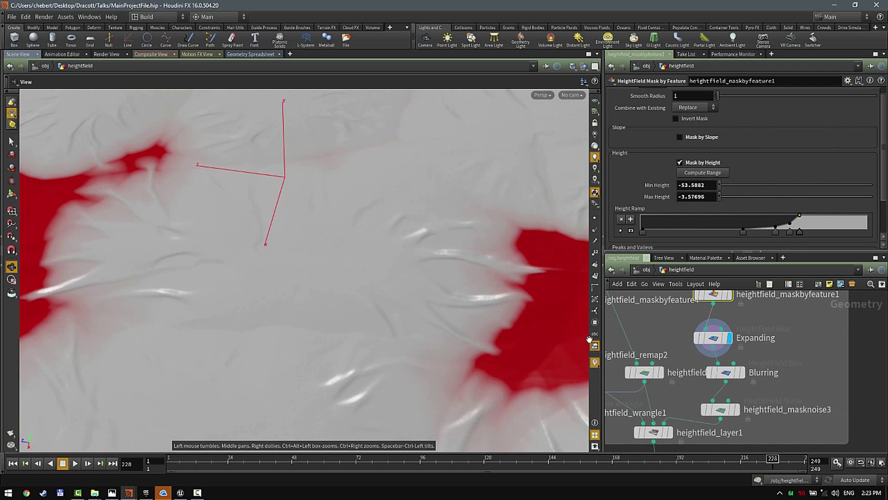
left_click(742, 373)
middle_click_drag(735, 375, 741, 326)
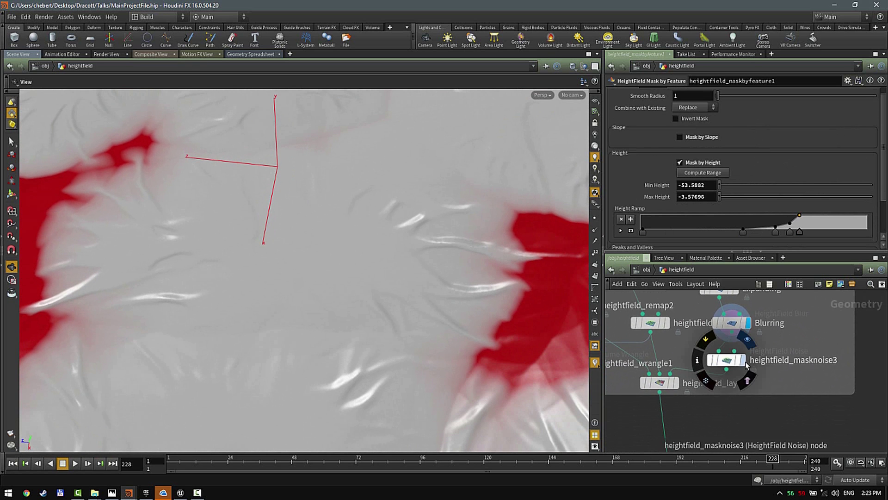
left_click(742, 360)
left_click_drag(484, 311, 506, 327)
right_click_drag(506, 327, 470, 308)
left_click_drag(469, 308, 440, 297)
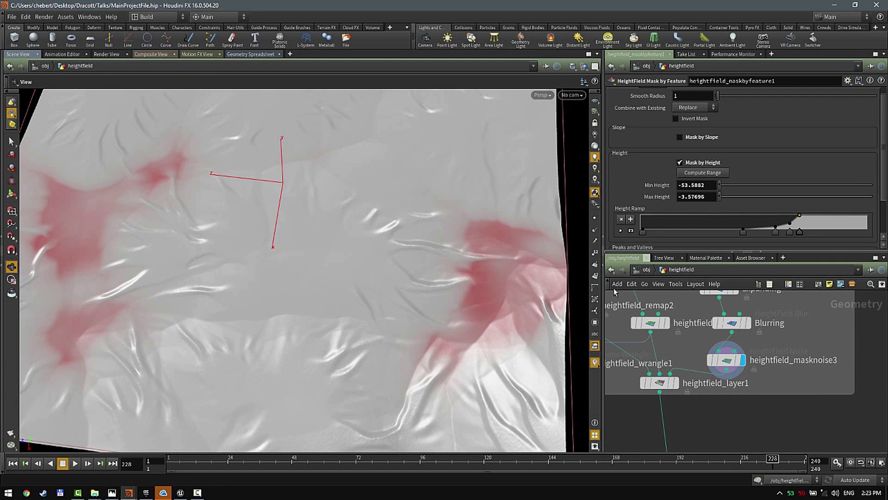
Step: Add a HeightField node in the empty network area below heightfield_masknoise3
left_click(733, 333)
middle_click_drag(827, 396, 808, 338)
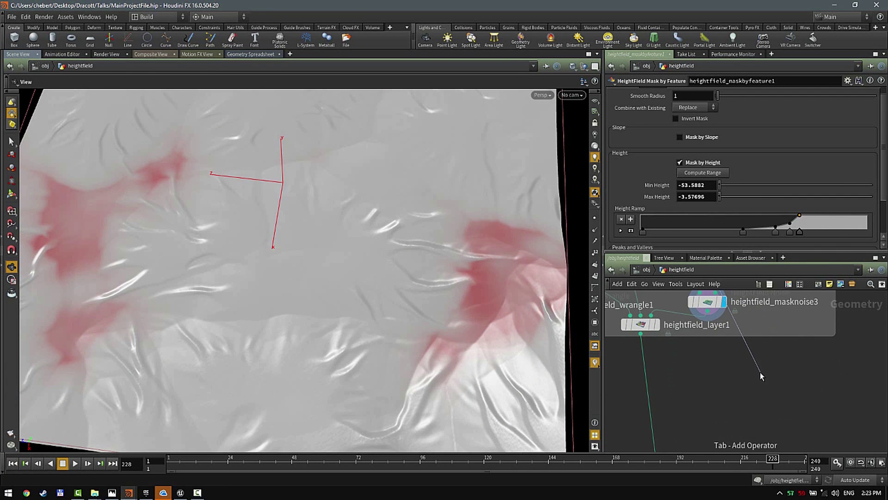
key("Tab")
type("height")
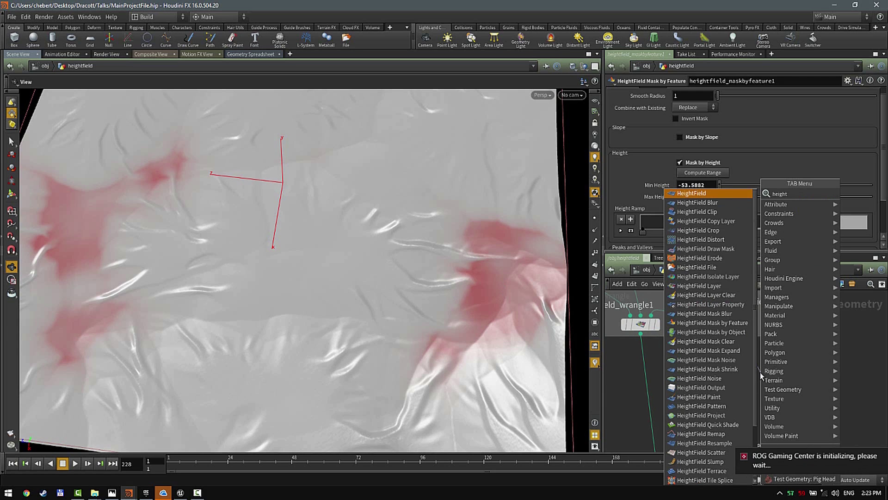
key("Return")
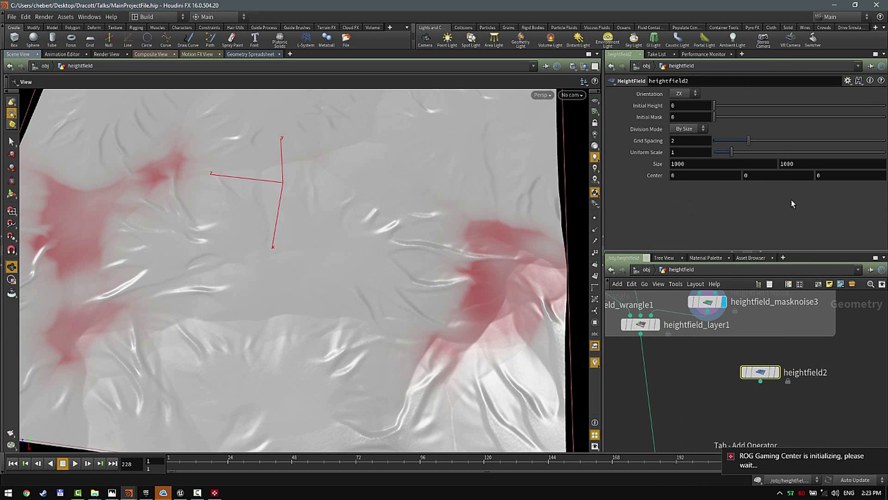
Step: Search the available operators for "heightfield mask" and look over the HeightField mask node types
key("Tab")
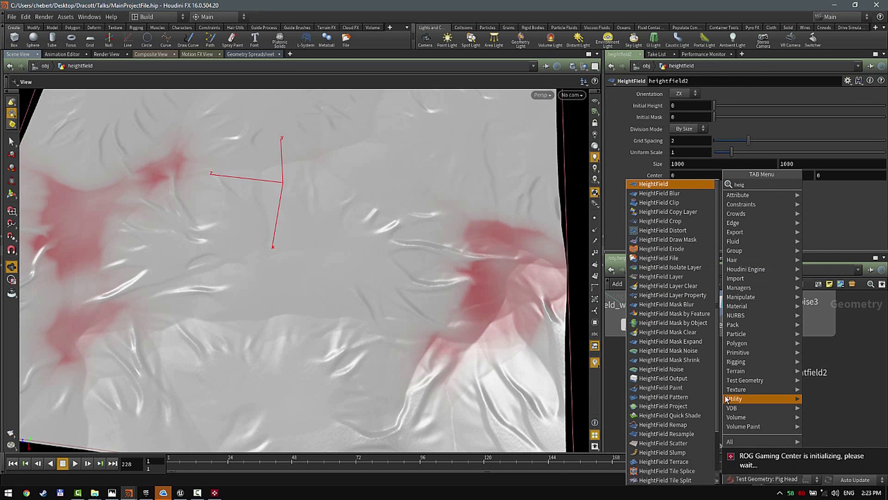
type("ld mask")
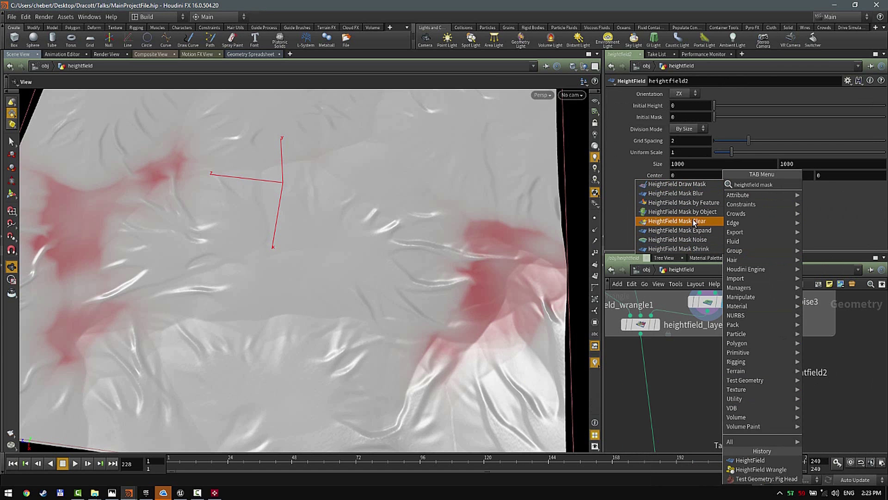
left_click(698, 369)
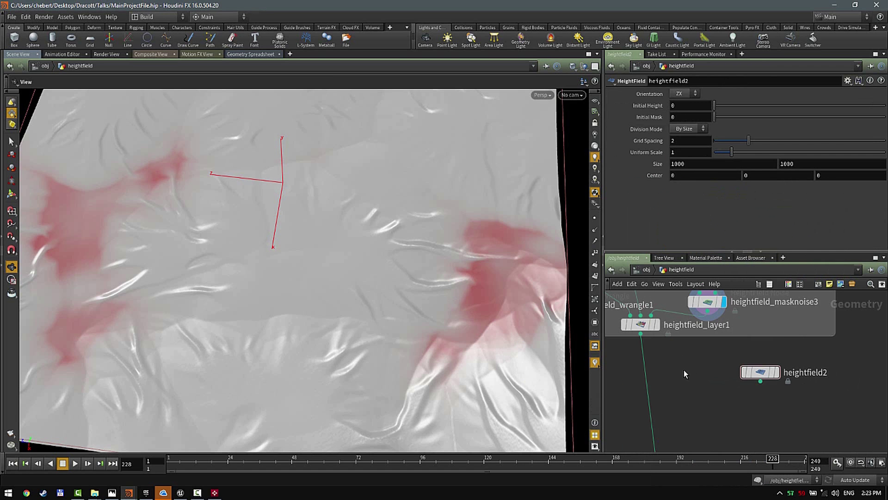
Step: Display heightfield_layer1 and inspect the blended mountains and flat areas across the whole terrain
left_click_drag(365, 278, 335, 247)
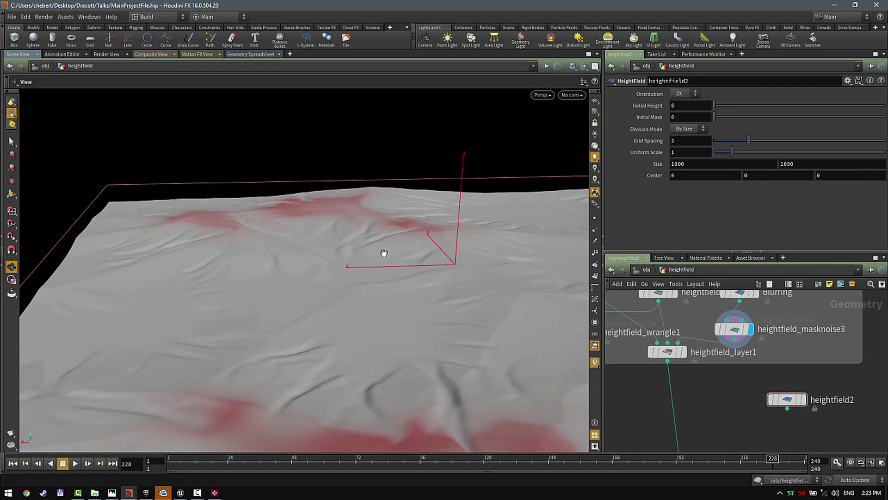
left_click_drag(384, 252, 303, 283)
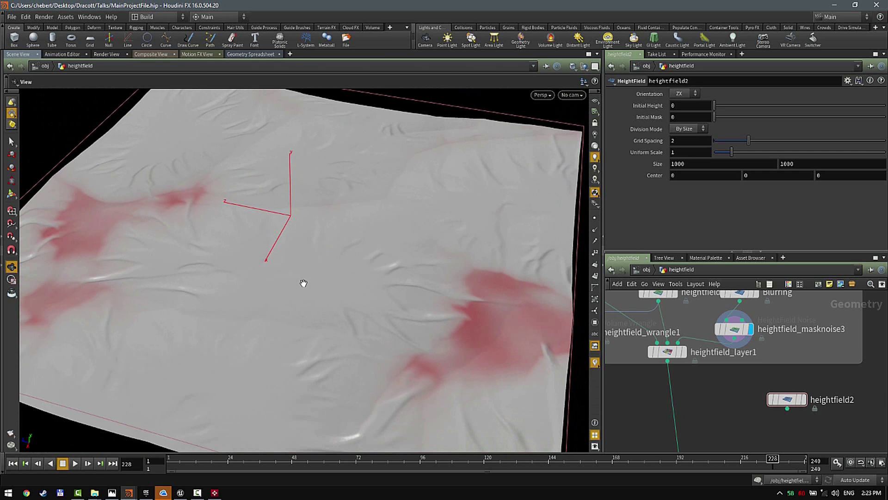
left_click_drag(365, 153, 370, 239)
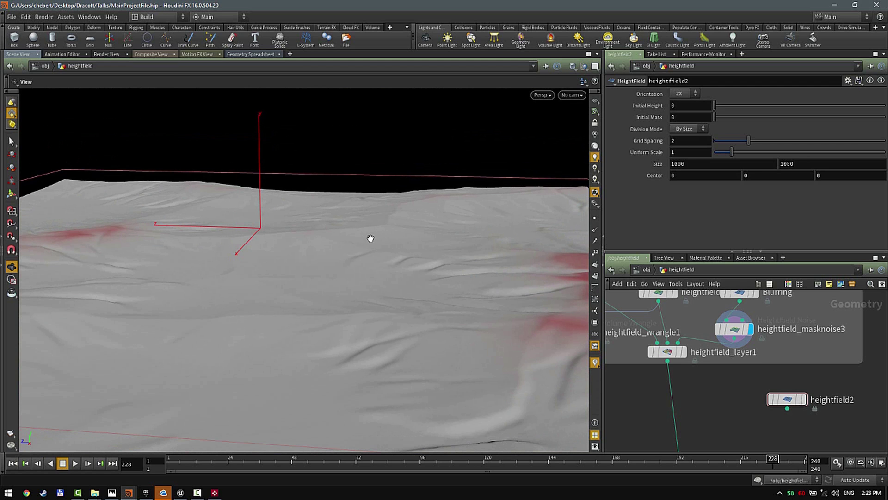
middle_click_drag(370, 224, 376, 213)
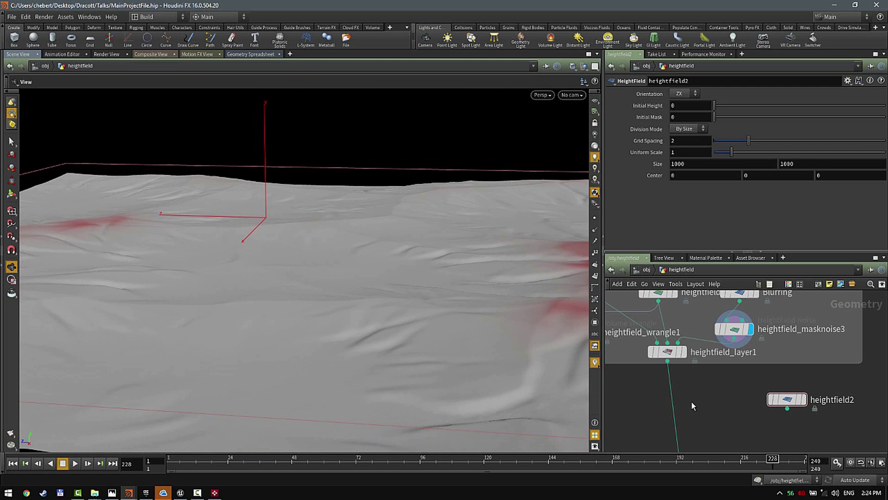
middle_click_drag(703, 441, 726, 395)
scroll(726, 395, "down", 3)
scroll(703, 351, "up", 4)
left_click(730, 334)
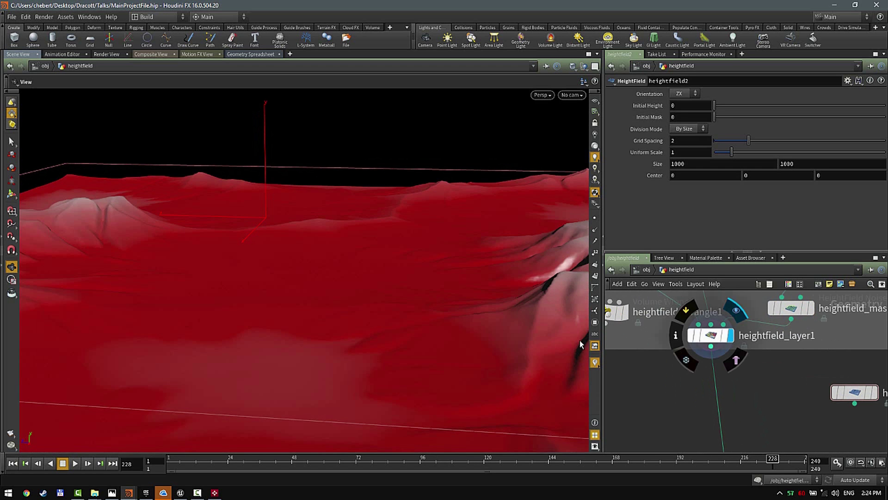
left_click_drag(437, 277, 276, 313)
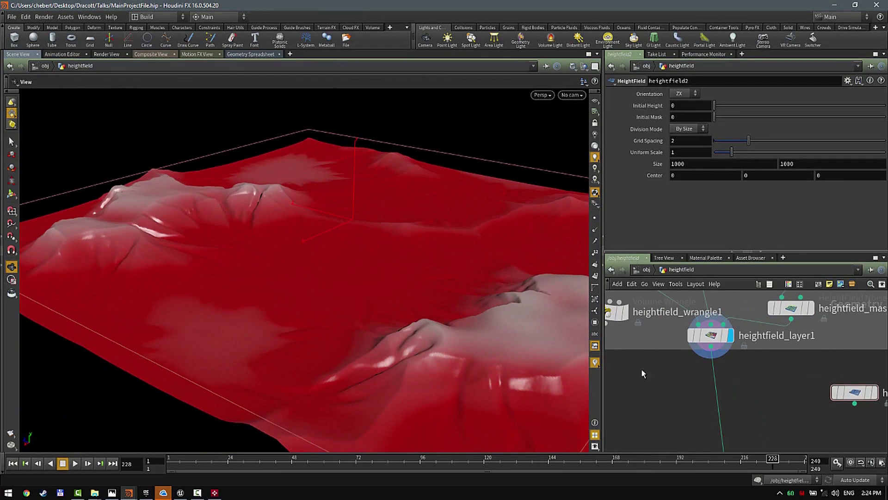
Step: Display heightfield_distort1 and inspect the organic distortion on the mountain slopes up close
middle_click_drag(735, 426, 708, 285)
middle_click_drag(745, 446, 727, 320)
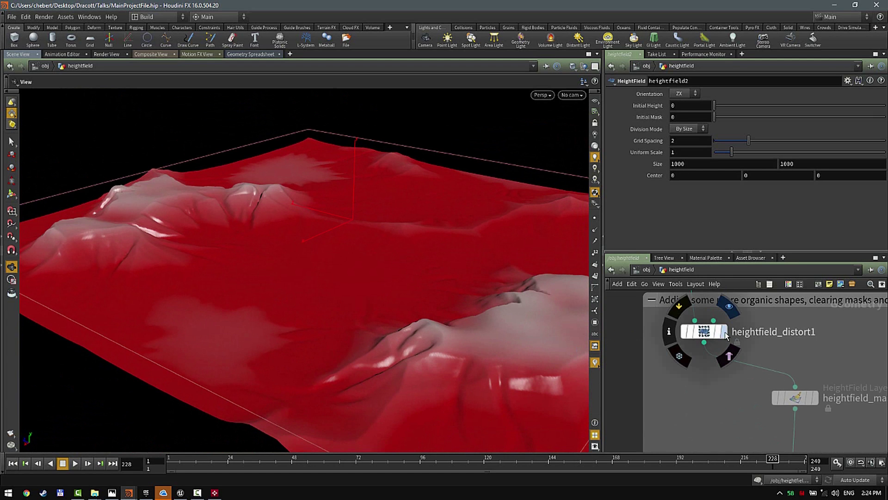
left_click(723, 331)
left_click_drag(452, 254, 317, 284)
left_click_drag(209, 305, 361, 291)
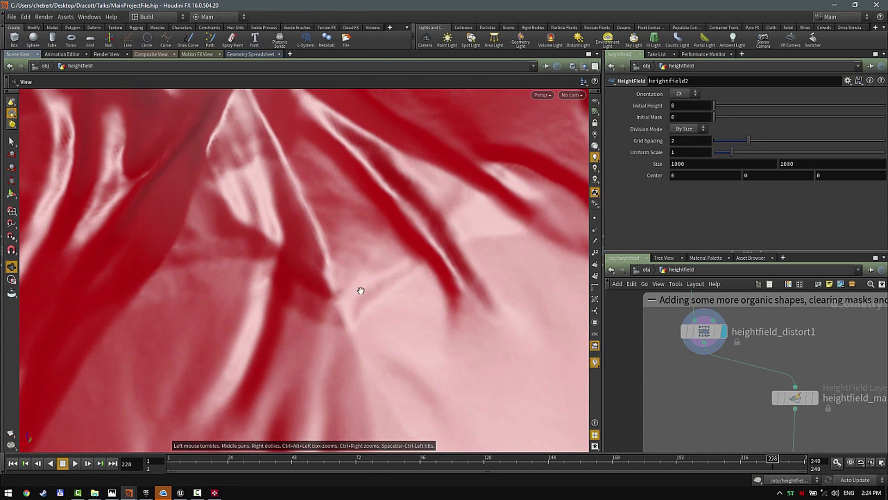
left_click_drag(180, 270, 289, 284)
Step: Display heightfield_maskclear1 and heightfield_resample2 in turn and inspect the terrain with its mask cleared
middle_click_drag(716, 388, 611, 336)
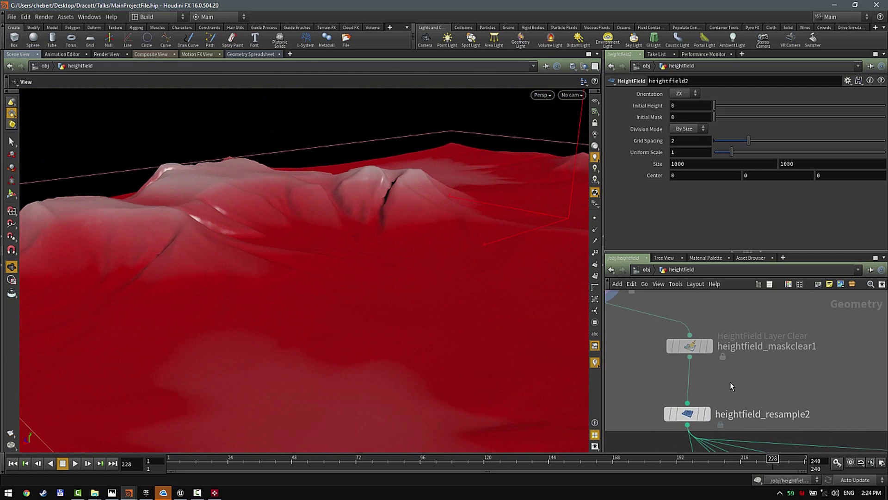
left_click(710, 347)
left_click_drag(486, 322, 387, 345)
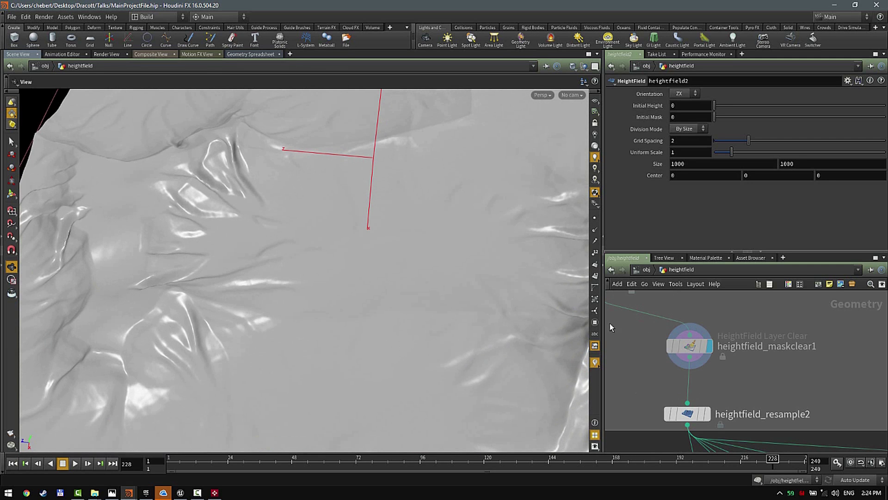
left_click_drag(583, 390, 581, 353)
mouse_move(707, 415)
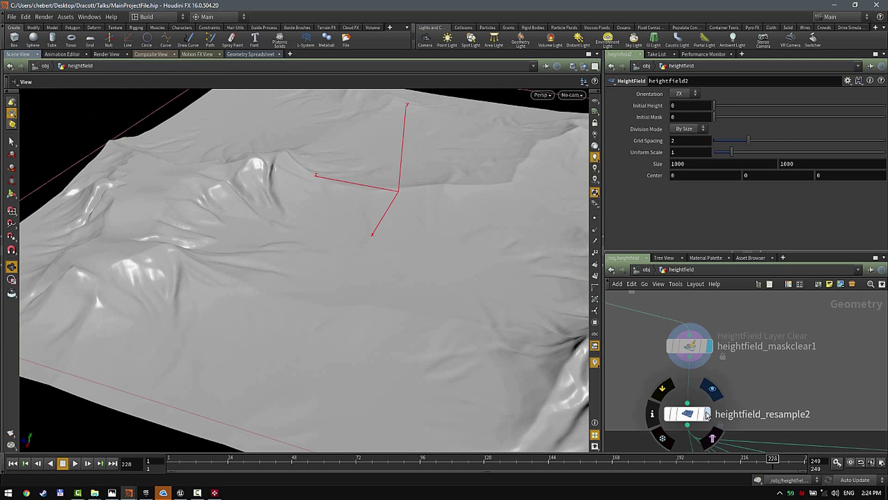
left_click(727, 393)
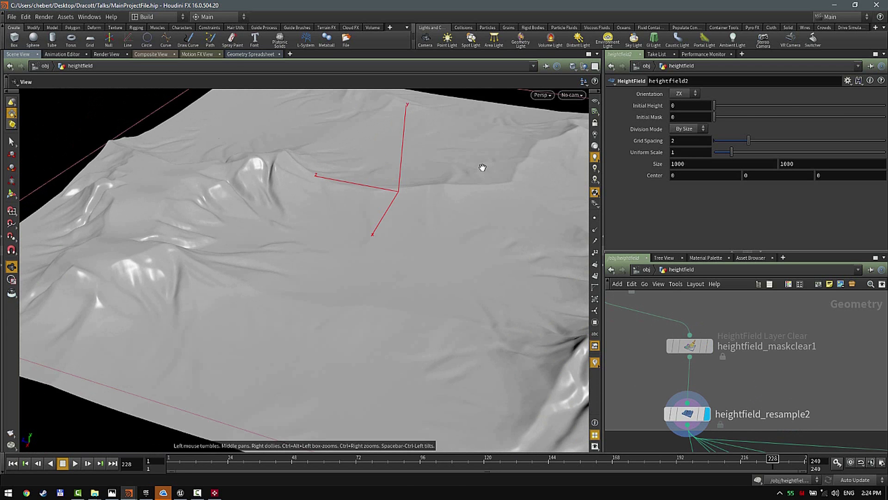
Step: Switch to the ClassImages_02.jpg reference sheet in Photos and examine the layered cliffs of the mountain photo
key("alt+Tab")
left_click_drag(467, 212, 285, 22)
left_click_drag(517, 230, 736, 253)
scroll(282, 209, "up", 3)
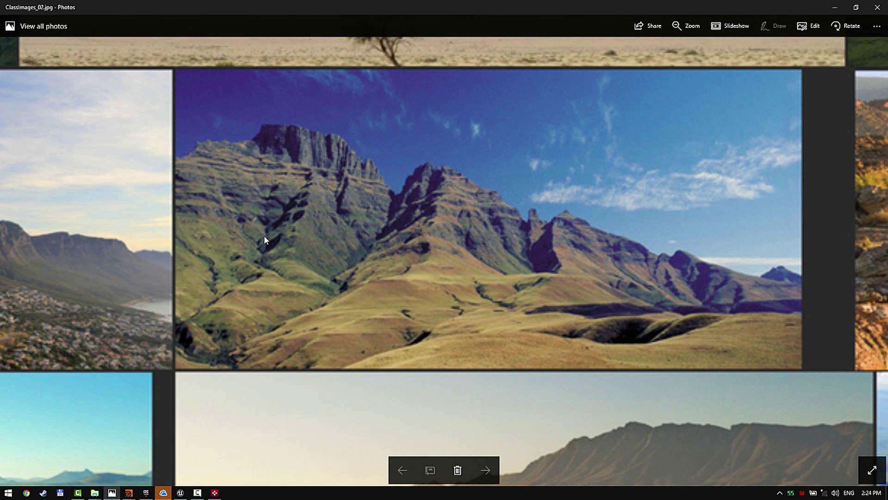
Step: Return to Houdini, open the parameters of heightfield_resample2 and inspect the resampled terrain from several angles
key("alt+Tab")
left_click_drag(261, 234, 343, 259)
middle_click_drag(697, 396, 701, 322)
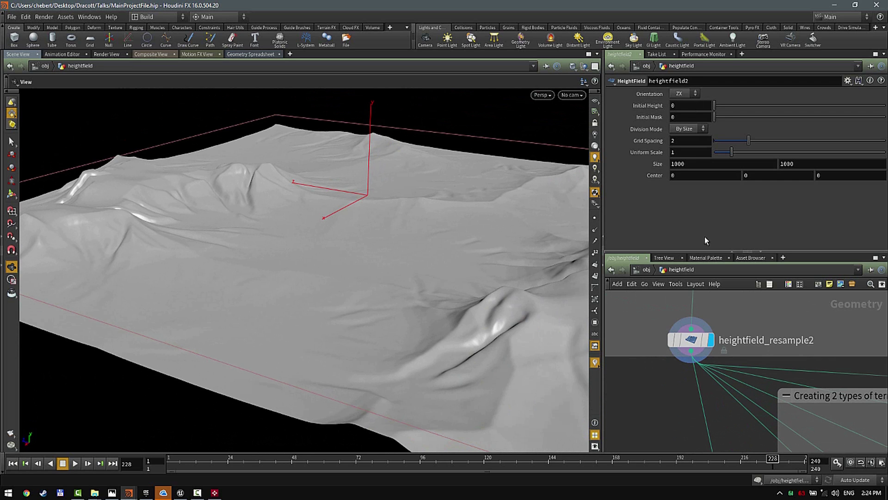
left_click(690, 340)
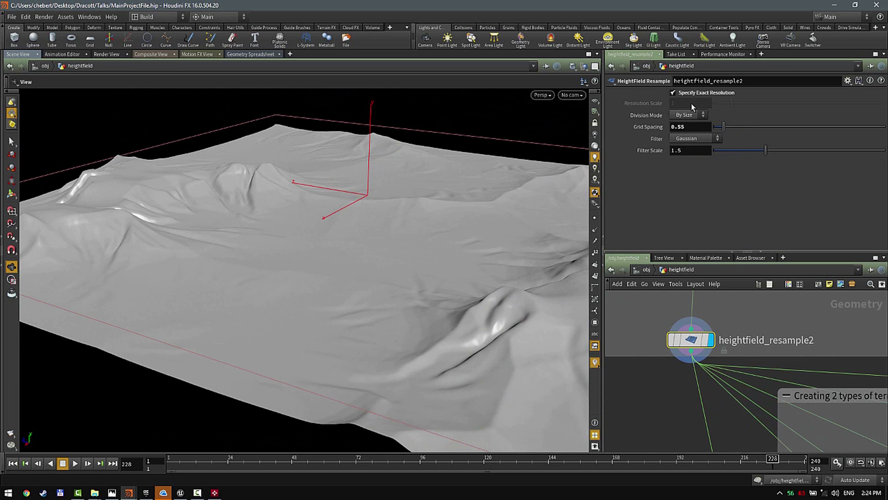
middle_click_drag(402, 207, 332, 216)
right_click_drag(332, 216, 416, 234)
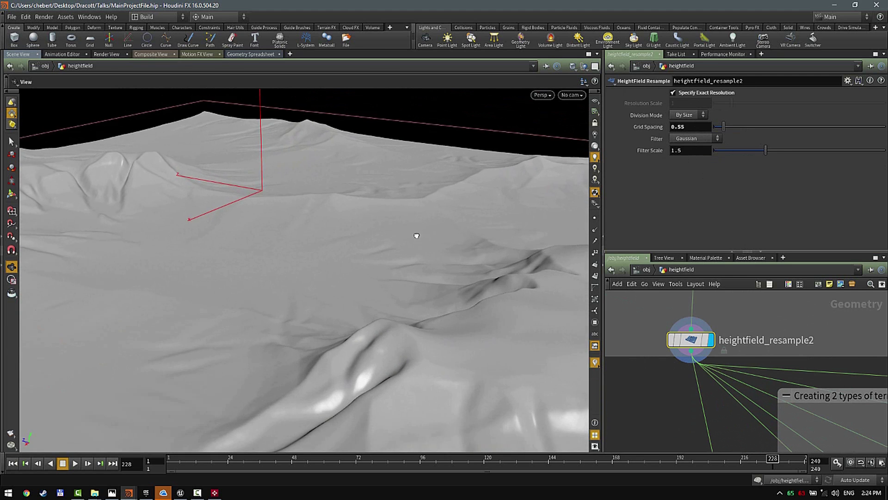
left_click_drag(416, 234, 424, 270)
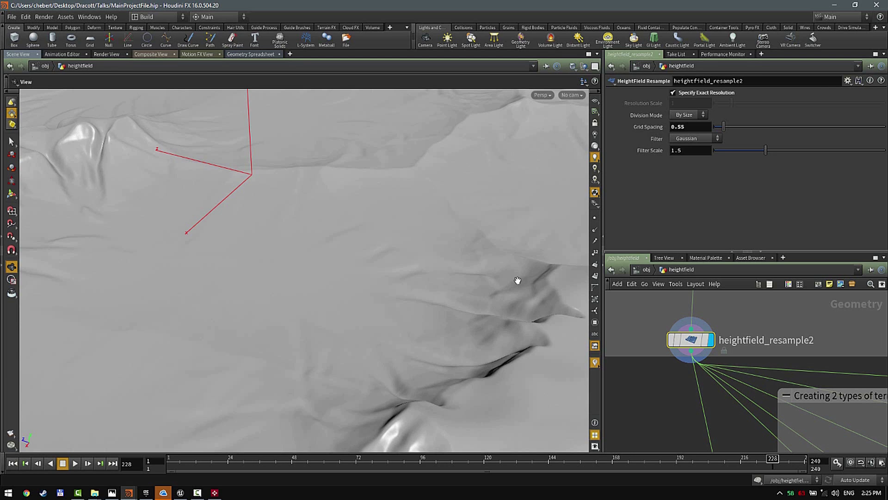
left_click_drag(347, 200, 356, 252)
Step: Display heightfield_terrace1 in the terrain-type group and examine the stepped slopes it produces
middle_click_drag(742, 439, 670, 296)
scroll(669, 306, "down", 3)
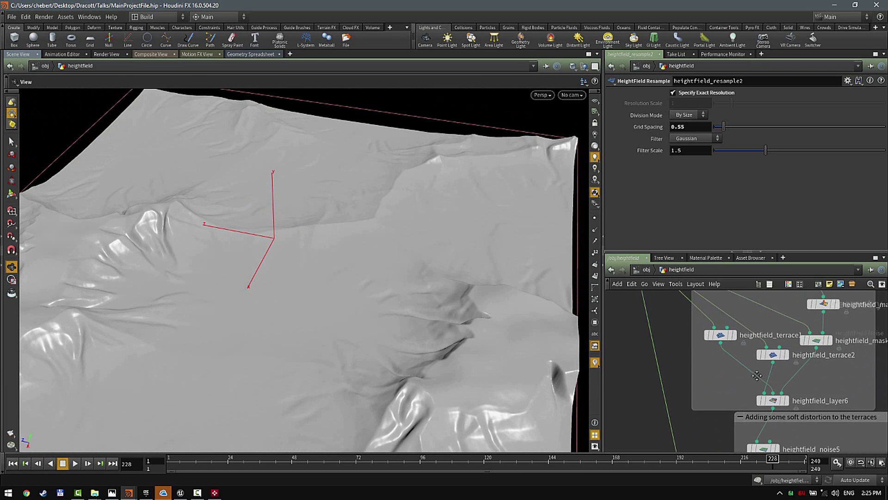
middle_click_drag(814, 376, 730, 295)
scroll(735, 414, "up", 1)
middle_click_drag(744, 335, 770, 426)
mouse_move(677, 335)
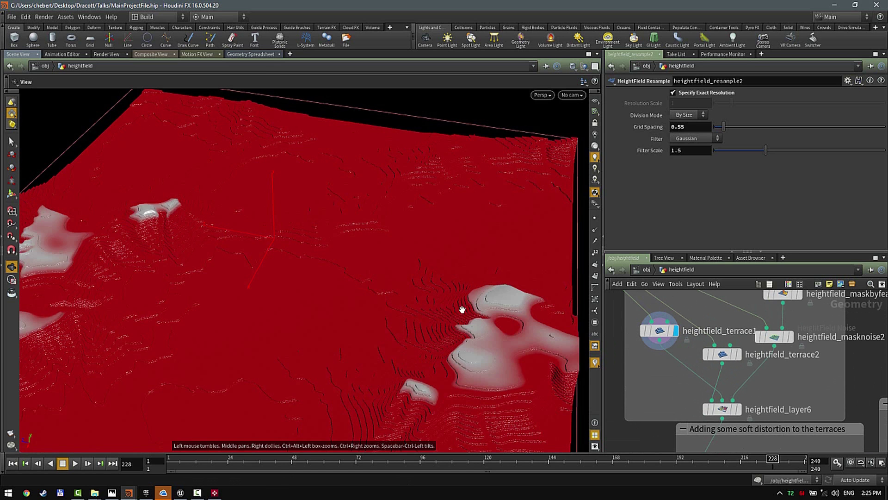
left_click_drag(462, 309, 467, 264)
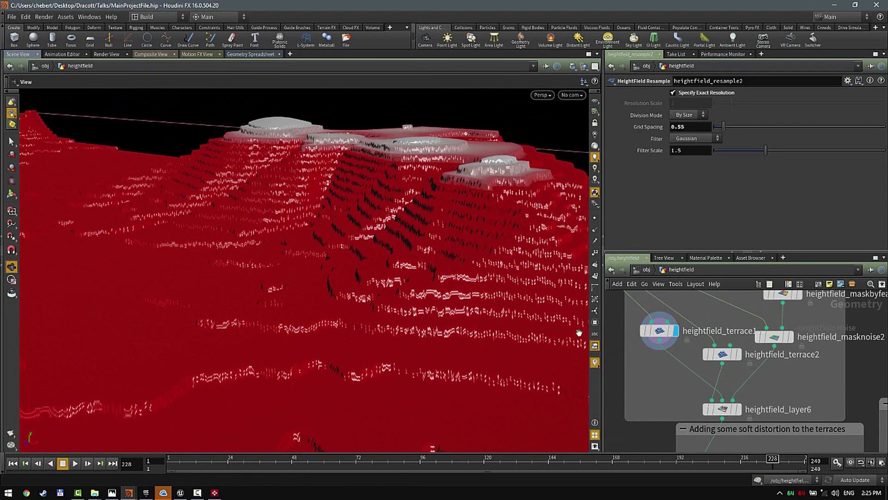
Step: Open the parameters of heightfield_terrace1 and examine its step size against a close view of the terraces
left_click(671, 329)
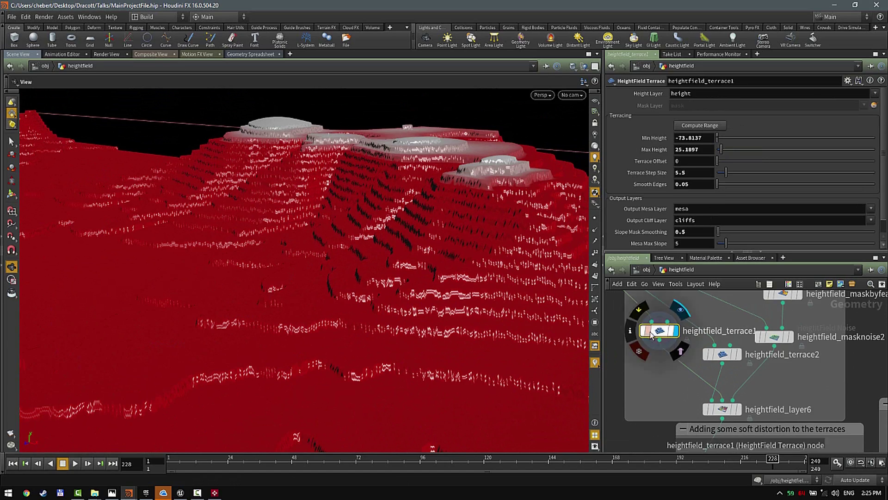
left_click_drag(444, 208, 427, 246)
right_click_drag(426, 246, 449, 280)
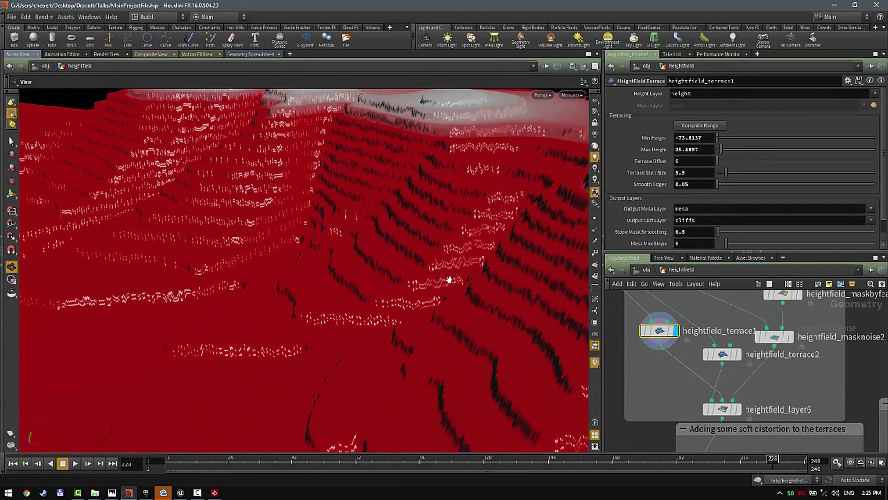
Step: Display heightfield_masknoise2 and heightfield_layer6 in turn to examine how the mask blends the two terrace types
middle_click_drag(786, 384, 769, 394)
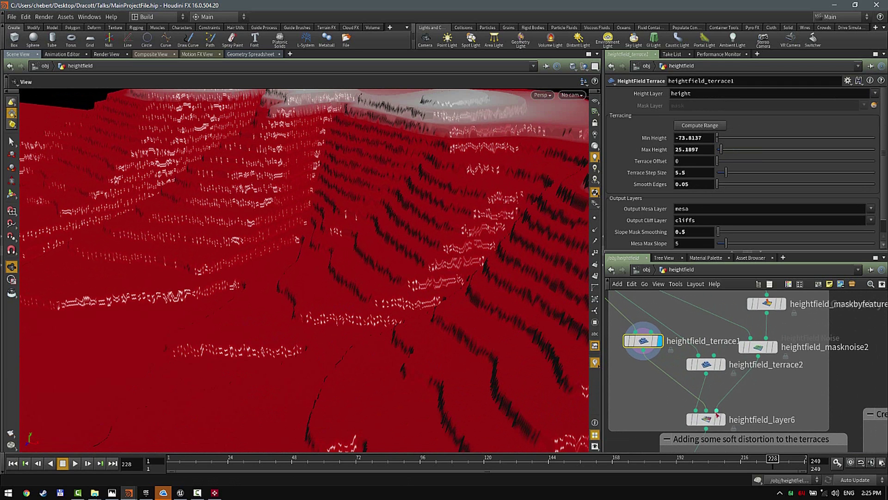
mouse_move(777, 352)
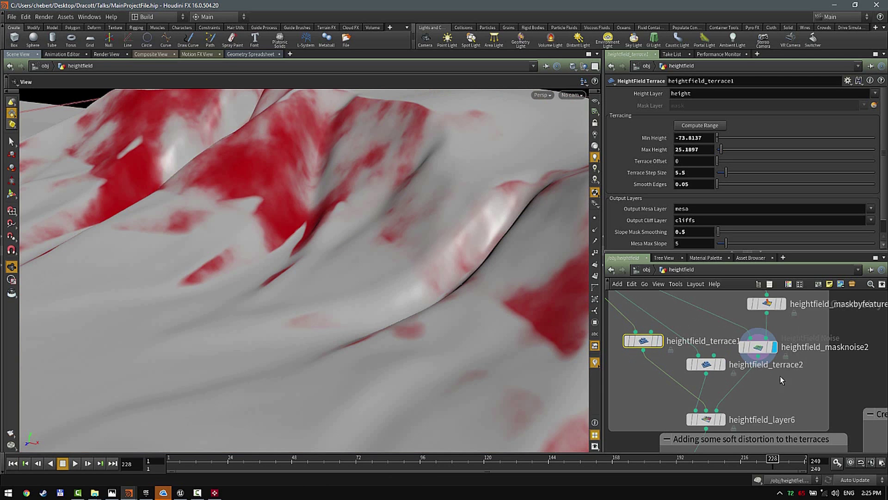
middle_click_drag(777, 394, 767, 348)
mouse_move(713, 374)
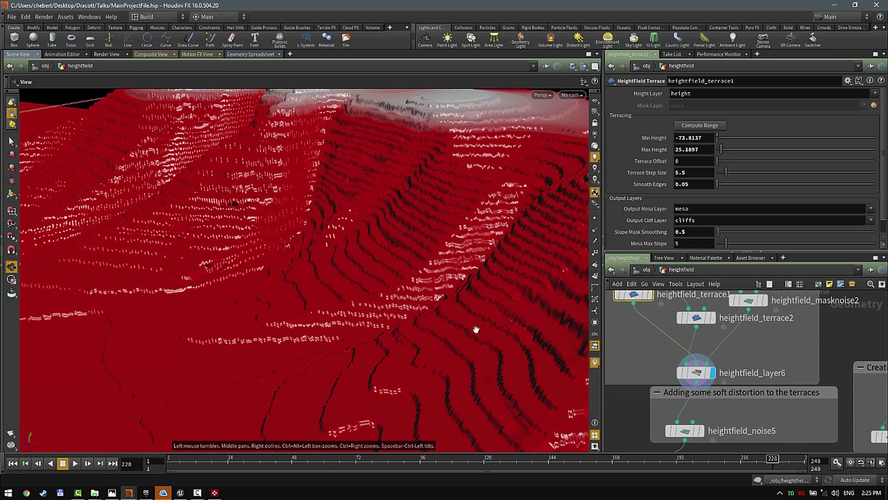
right_click_drag(476, 329, 372, 311)
left_click_drag(372, 310, 240, 335)
middle_click_drag(240, 335, 693, 300)
right_click_drag(331, 279, 448, 248)
left_click_drag(448, 248, 417, 203)
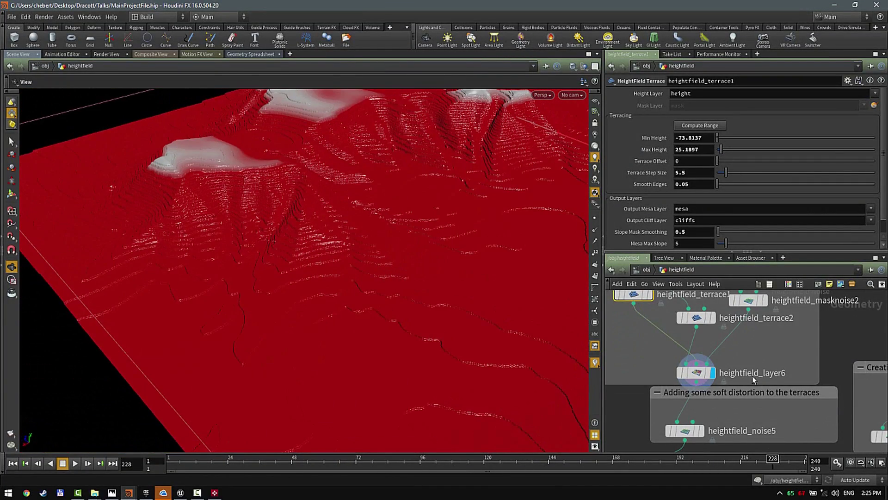
Step: Display heightfield_noise5 and inspect the soft distortion it adds to the blended terraces
middle_click_drag(766, 384, 734, 350)
right_click_drag(468, 291, 402, 282)
left_click_drag(403, 282, 417, 282)
right_click_drag(323, 266, 497, 334)
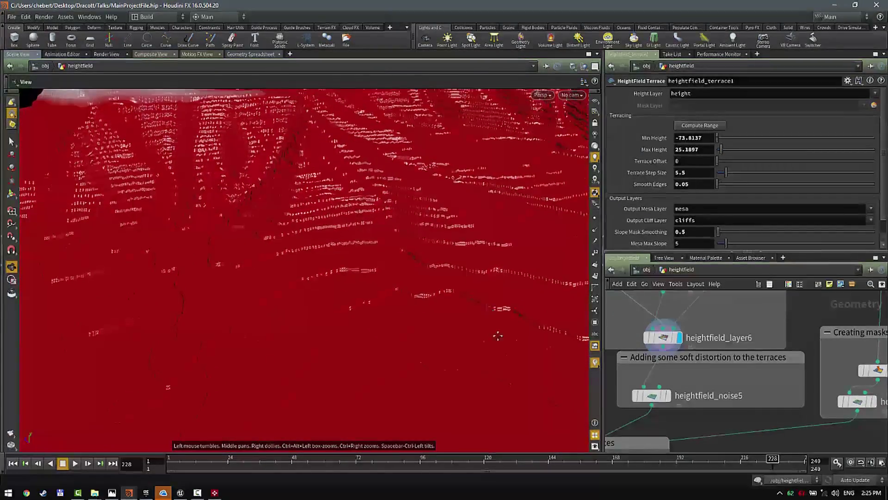
left_click_drag(498, 335, 414, 313)
middle_click_drag(700, 392, 705, 356)
mouse_move(705, 355)
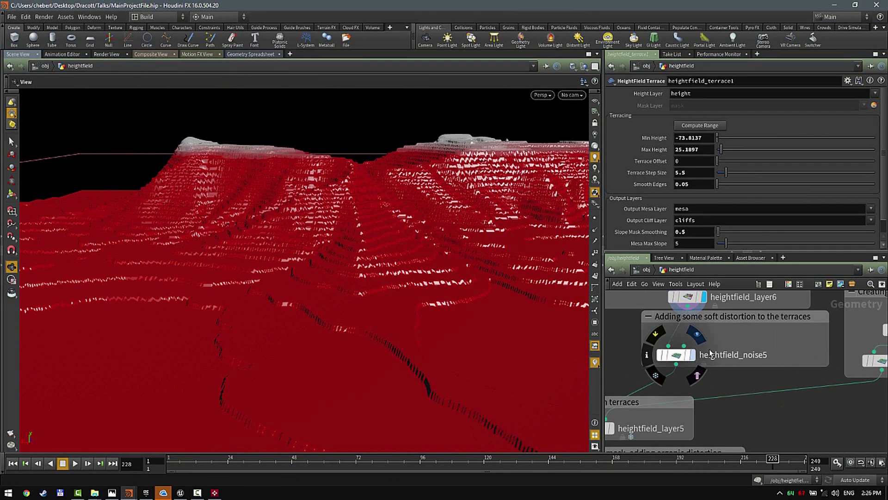
left_click_drag(429, 263, 462, 261)
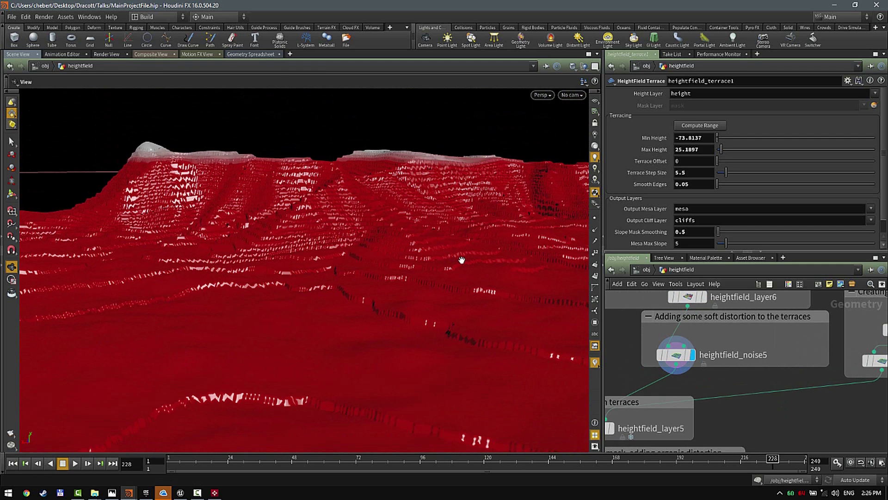
left_click_drag(426, 202, 300, 265)
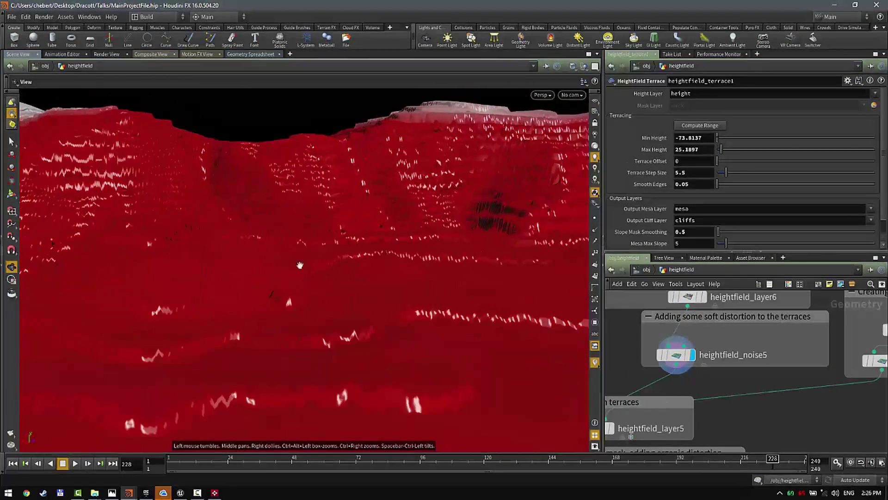
middle_click_drag(384, 200, 304, 256)
Step: Display heightfield_masknoise1 and inspect where the terrace mask falls on the mountain slopes
middle_click_drag(746, 410, 712, 388)
mouse_move(704, 385)
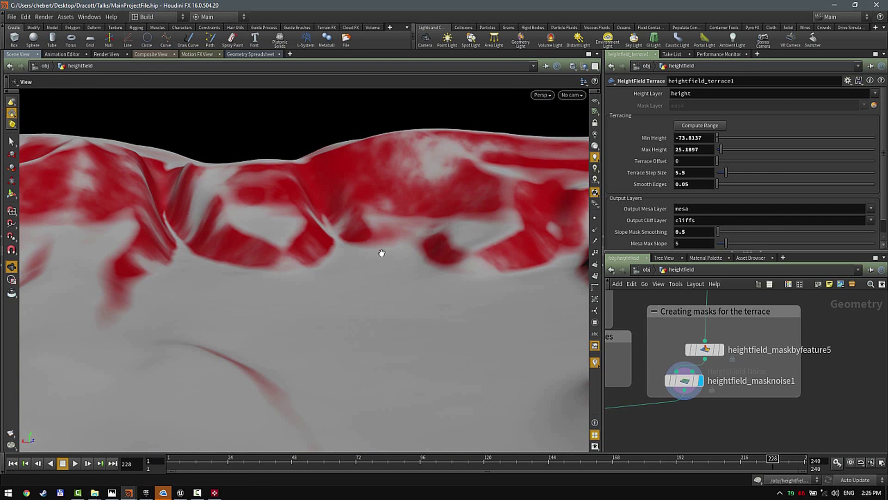
left_click_drag(412, 230, 390, 230)
middle_click_drag(732, 357, 873, 398)
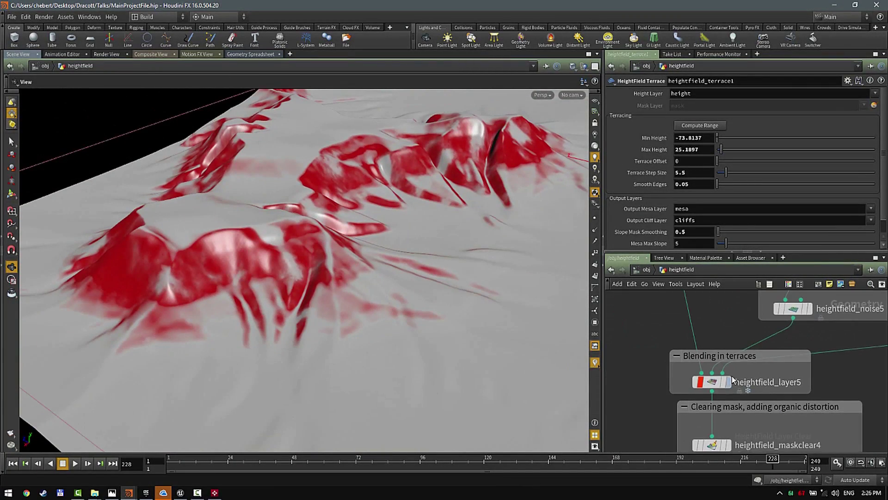
Step: Display heightfield_layer5 and inspect how the masked terraces blend into the mountain slopes
left_click(730, 382)
left_click_drag(471, 351, 265, 279)
left_click_drag(273, 184, 340, 277)
Step: Display heightfield_distort7 and inspect the organic distortion on the terraced slopes, both close up and from a distance
middle_click_drag(816, 400, 818, 337)
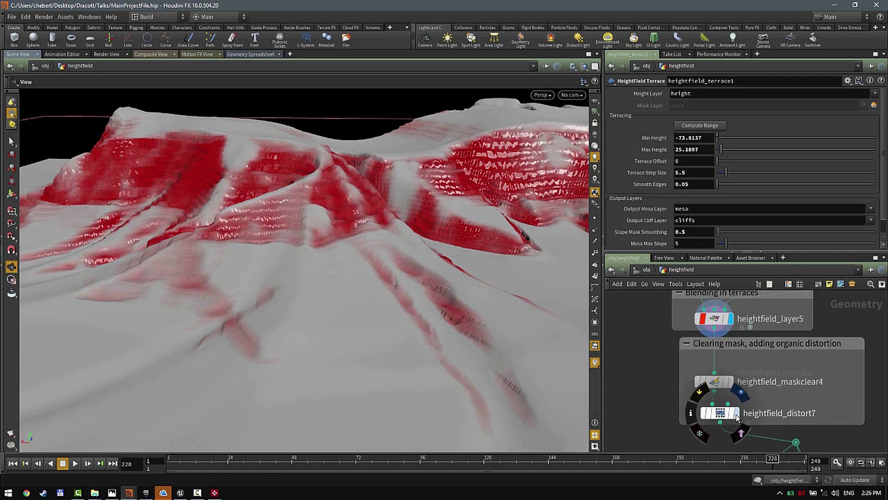
left_click(737, 418)
left_click_drag(476, 347, 336, 271)
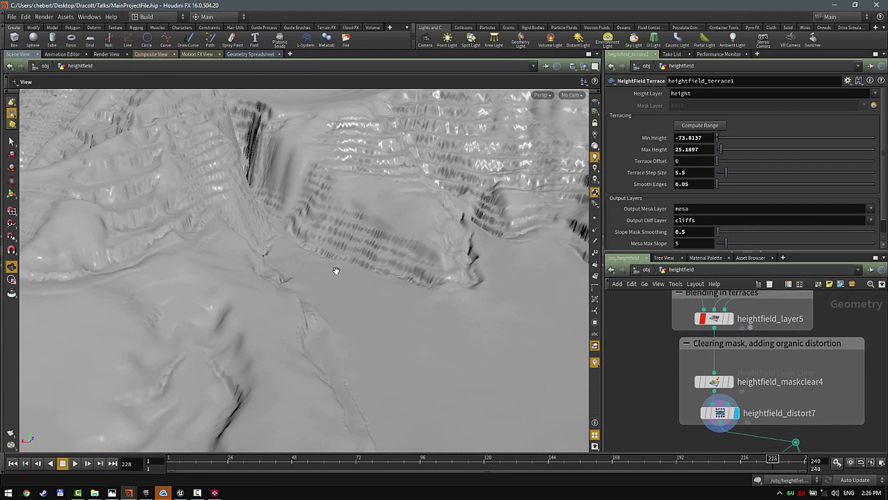
left_click_drag(359, 255, 259, 248)
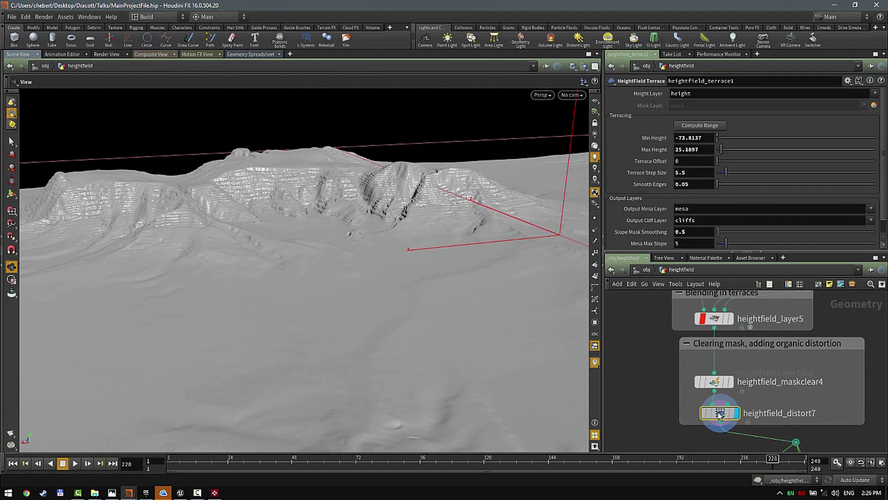
Step: Open the parameters of heightfield_distort7, check its noise type options, and examine the distorted terraces from above
left_click(719, 411)
left_click(691, 118)
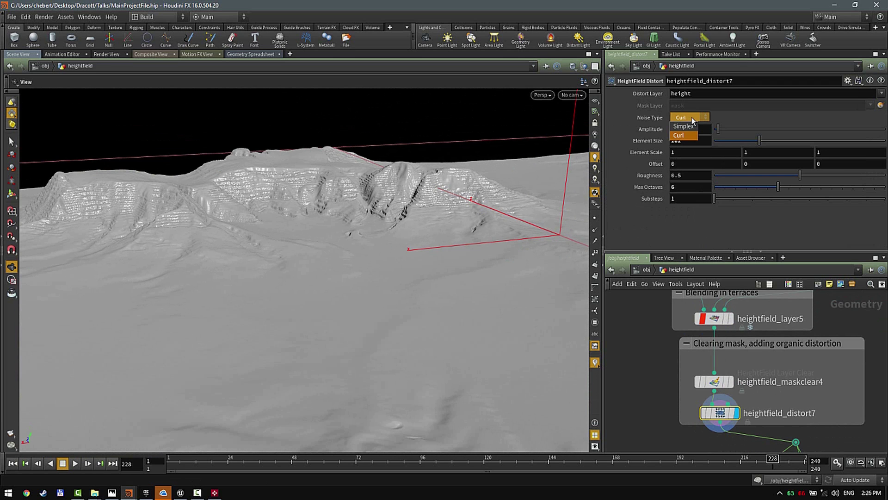
left_click(686, 117)
left_click_drag(418, 264, 230, 238)
right_click_drag(230, 237, 367, 252)
left_click_drag(367, 252, 530, 276)
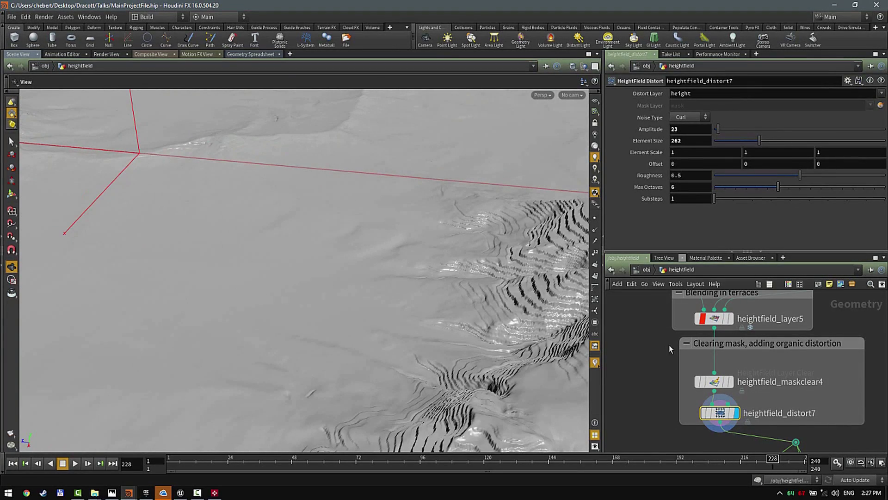
Step: Bring up the "Adding in additional detail" node group and examine the flat ground between the mountains
middle_click_drag(716, 343, 645, 205)
left_click_drag(445, 250, 448, 306)
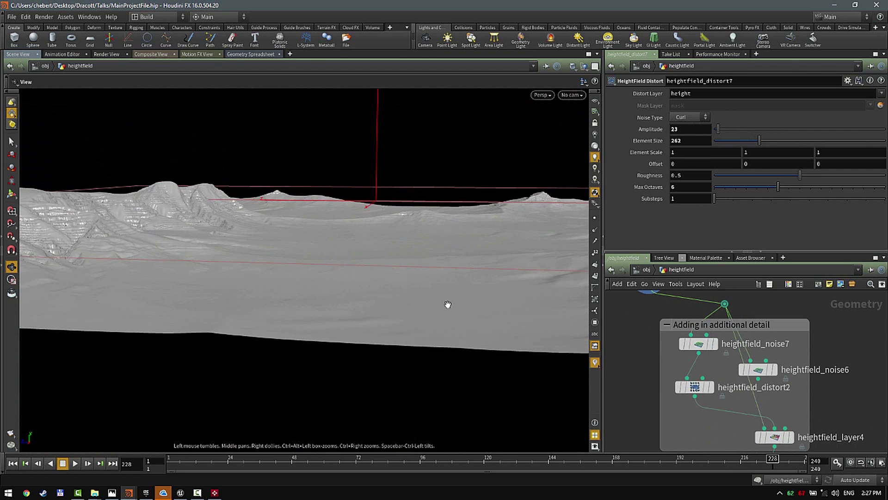
left_click_drag(187, 235, 303, 276)
left_click_drag(408, 289, 463, 298)
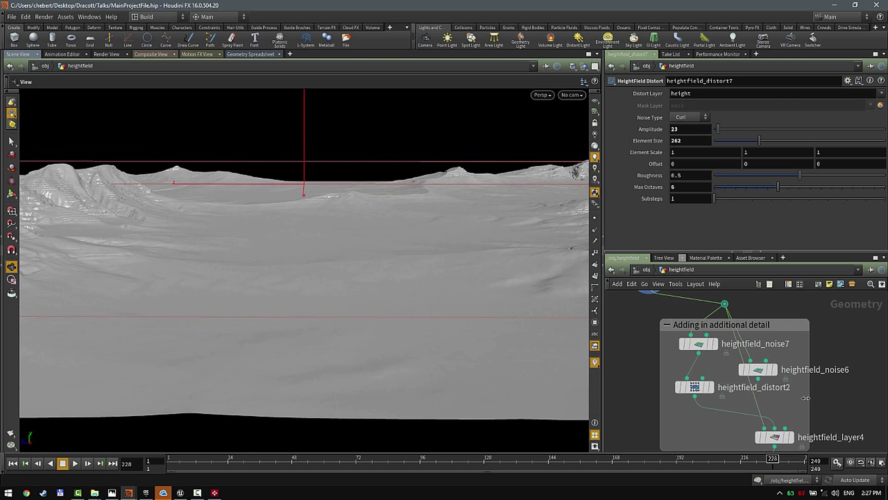
left_click_drag(304, 240, 555, 301)
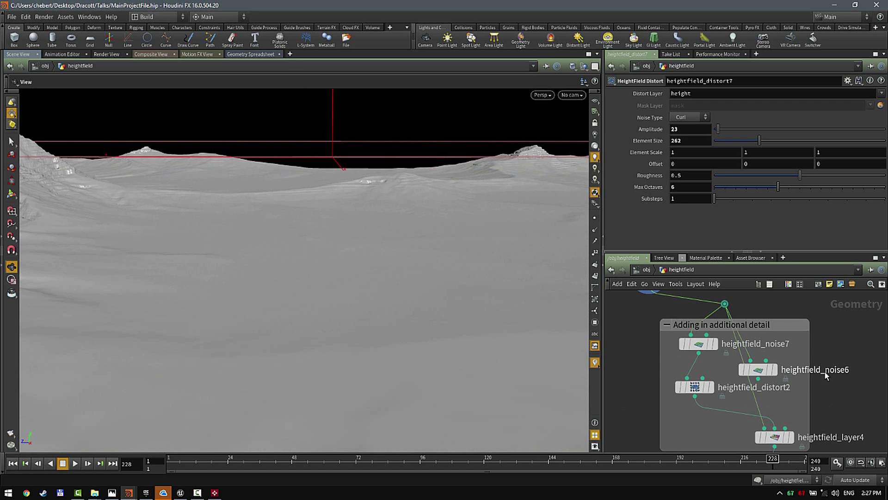
Step: Display heightfield_noise7 and inspect its cellular noise pattern from above
mouse_move(717, 350)
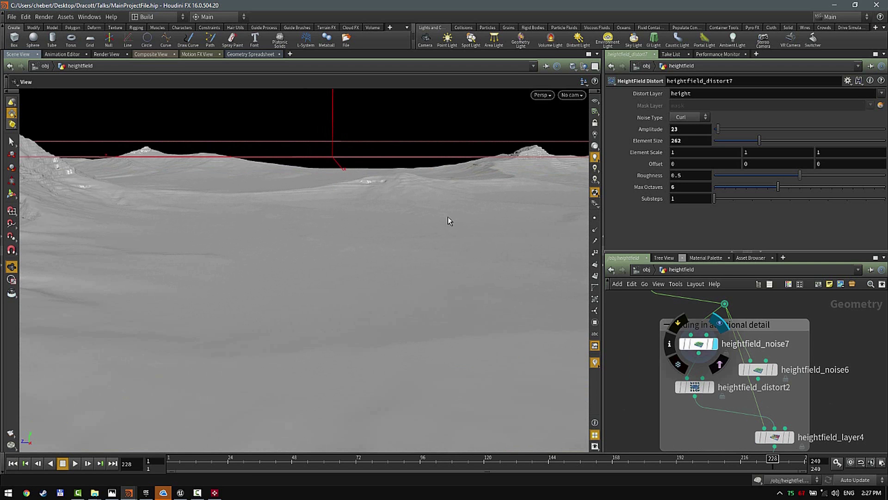
left_click_drag(245, 173, 231, 245)
right_click_drag(231, 244, 439, 277)
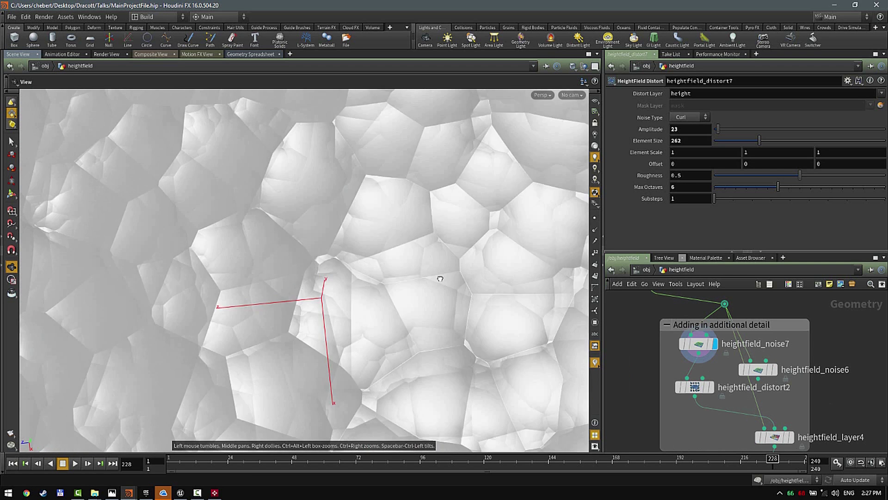
left_click_drag(440, 277, 438, 327)
middle_click_drag(417, 328, 392, 246)
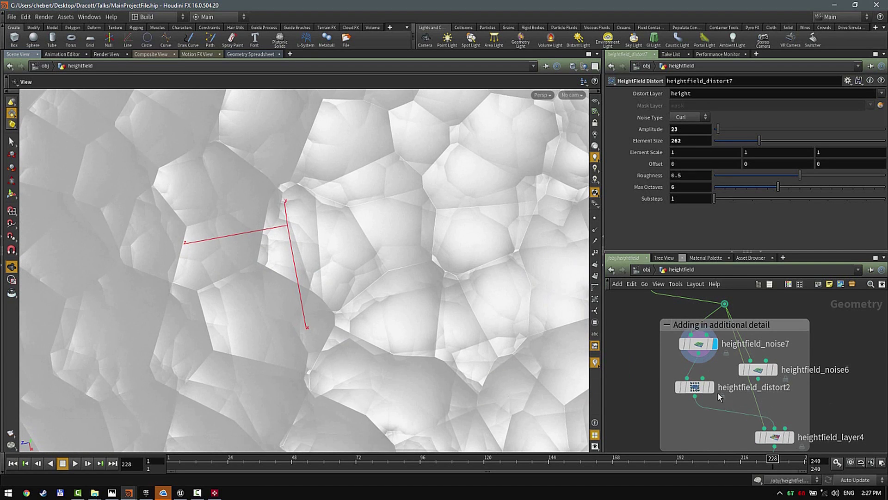
Step: Display heightfield_distort2 and examine how it breaks up the cellular noise, from above and at a low angle
left_click(712, 387)
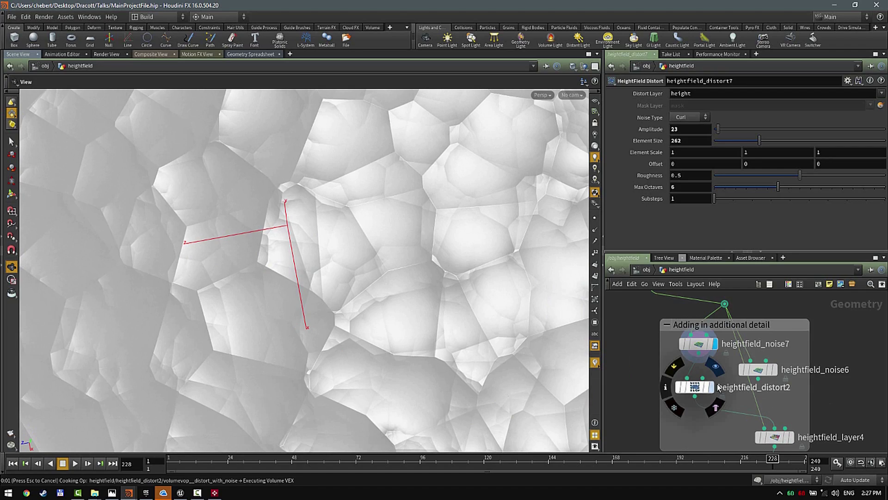
left_click_drag(441, 309, 400, 319)
right_click_drag(362, 275, 437, 313)
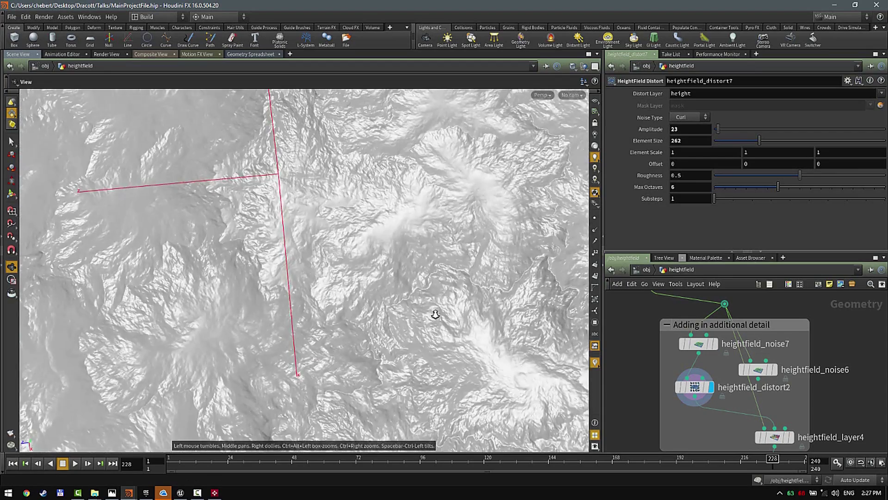
left_click_drag(436, 313, 433, 338)
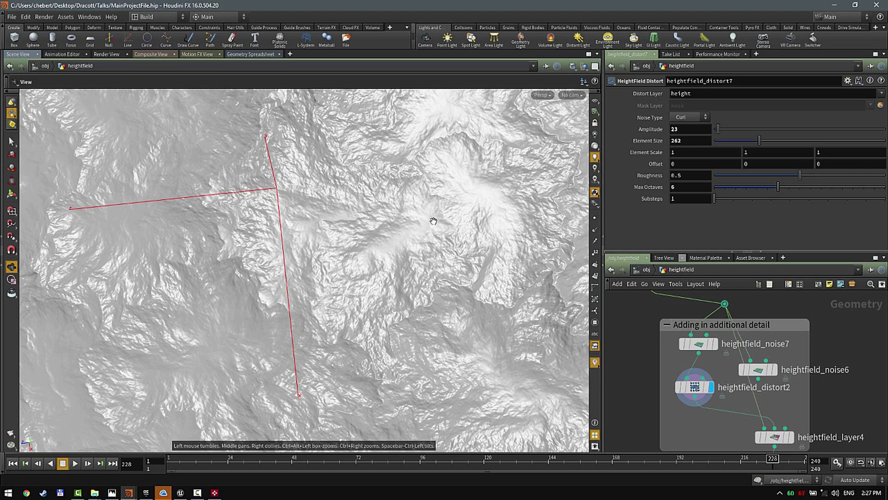
left_click_drag(414, 233, 240, 321)
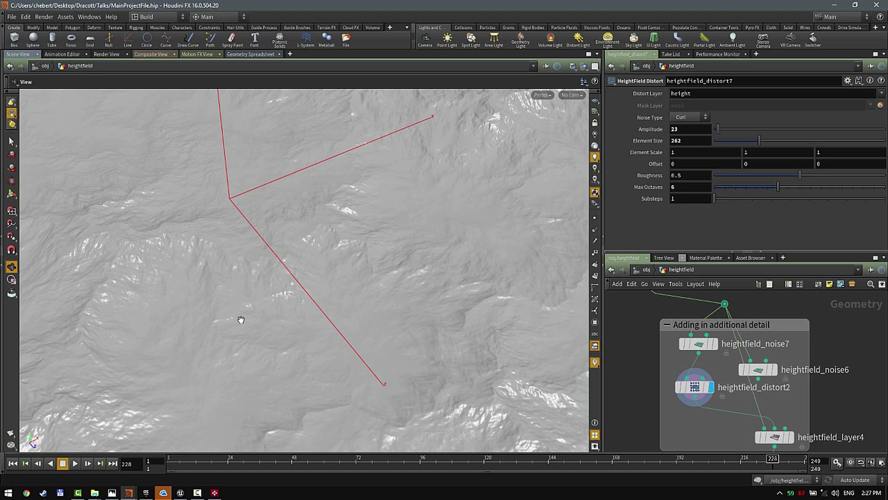
left_click_drag(344, 292, 327, 258)
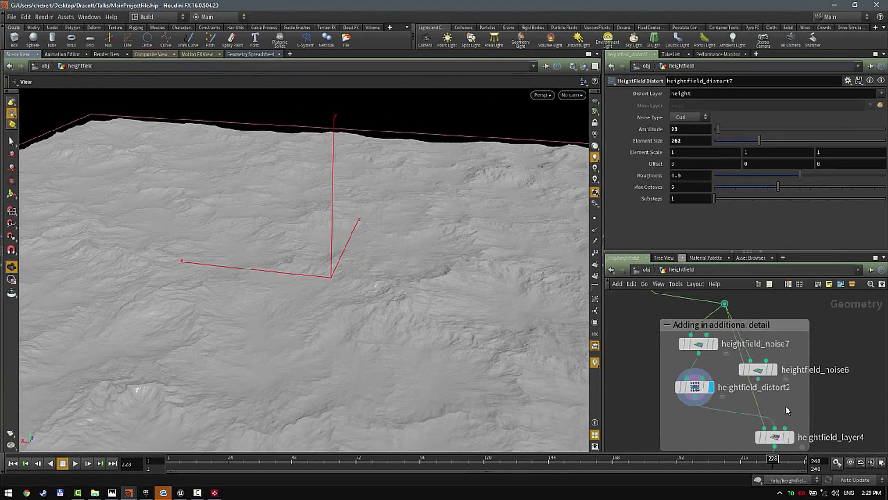
Step: Display heightfield_layer4 and inspect the extra detail layered over the flat ground and mountains
middle_click_drag(786, 406, 764, 377)
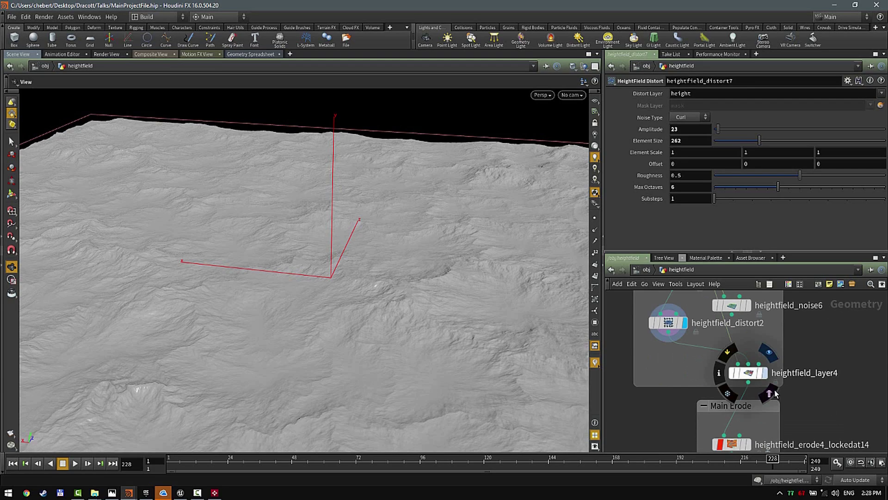
left_click(770, 393)
left_click_drag(462, 333, 518, 313)
left_click_drag(206, 210, 220, 254)
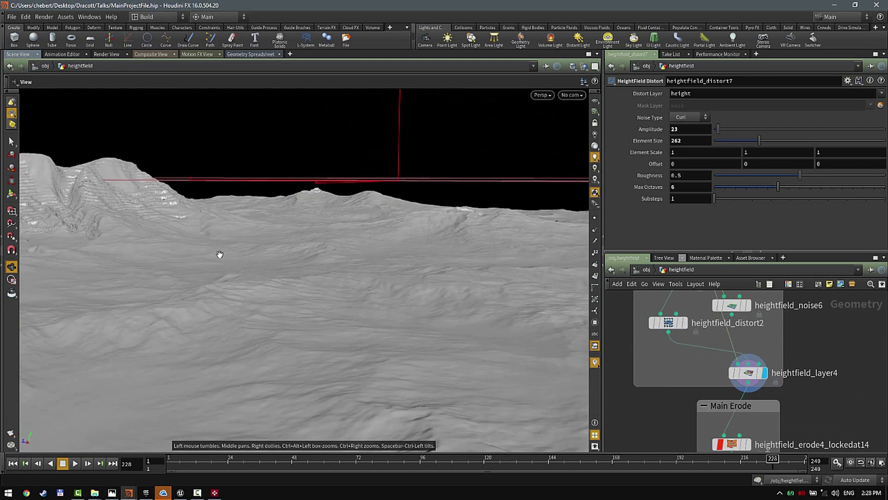
left_click_drag(305, 253, 111, 223)
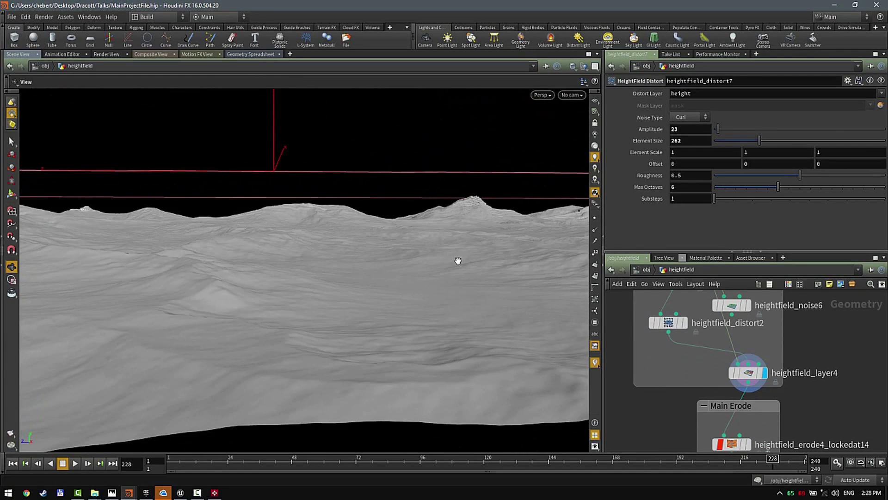
left_click_drag(458, 260, 312, 276)
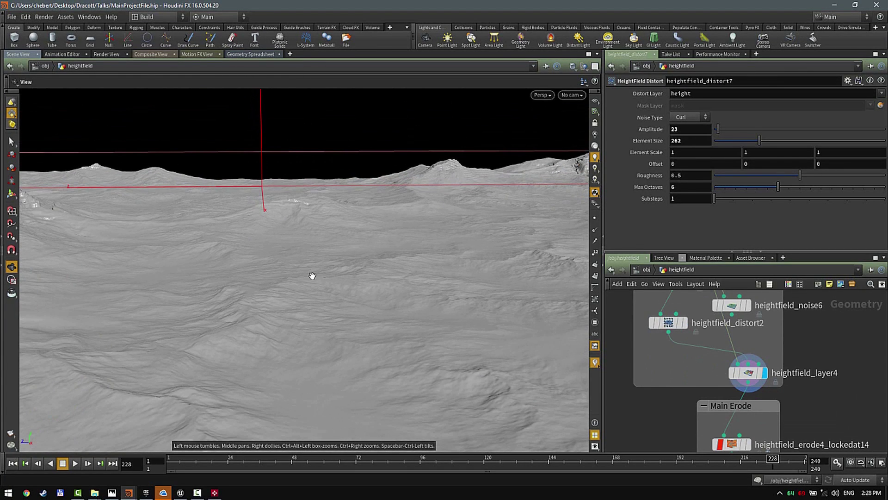
Step: Display heightfield_erode4_lockedat14 in the Main Erode group and inspect the eroded slopes and ground
middle_click_drag(697, 387, 679, 274)
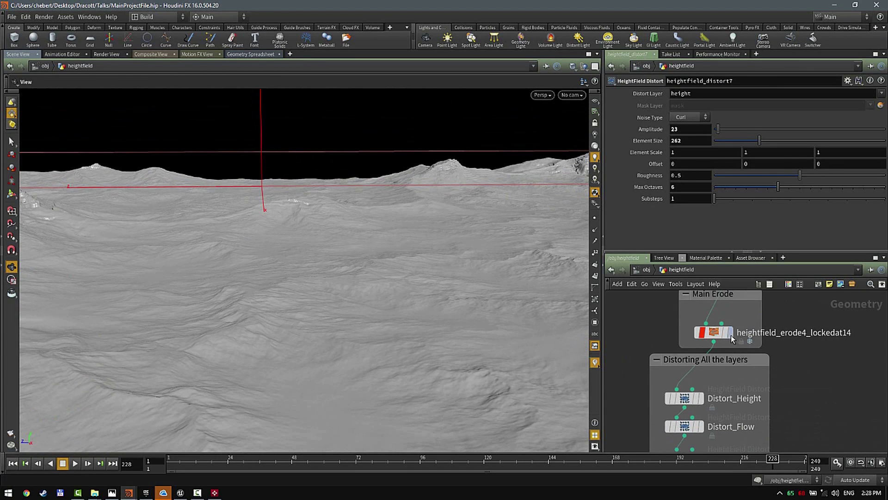
left_click(731, 333)
left_click_drag(467, 345, 308, 161)
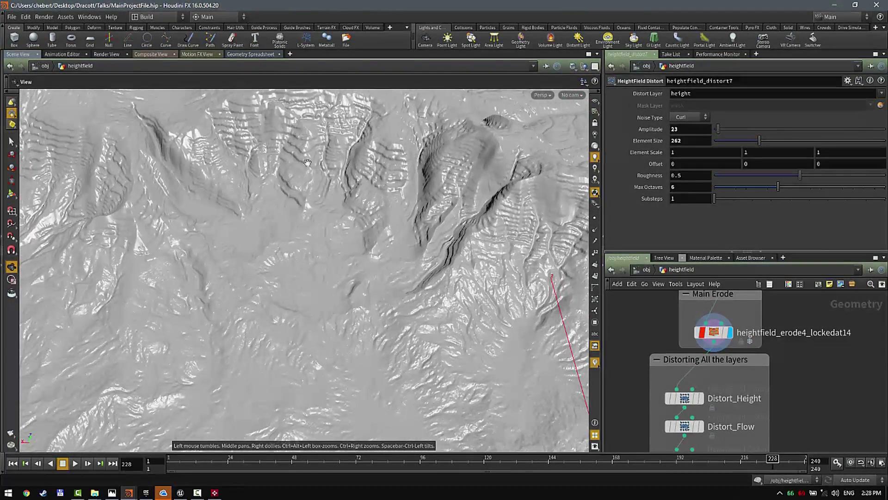
left_click_drag(398, 147, 206, 249)
left_click_drag(438, 296, 393, 283)
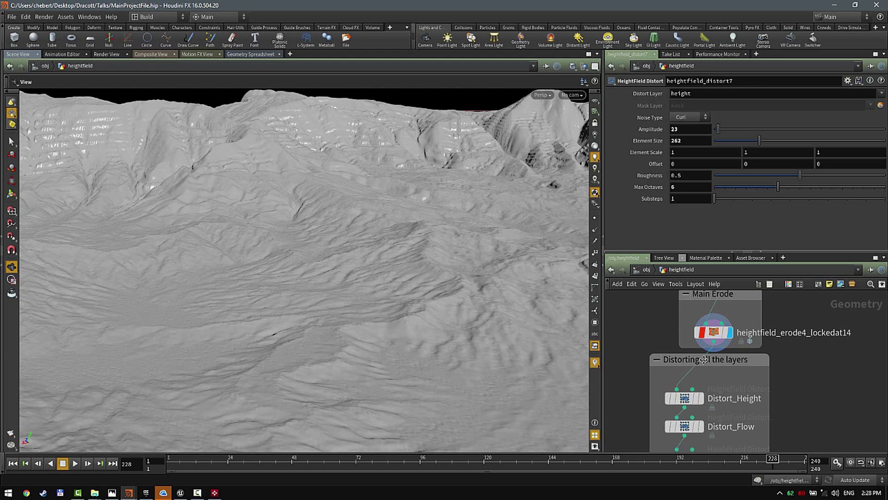
Step: Open the parameters of heightfield_erode4_lockedat14 and review its erosion, precipitation and debris settings
left_click(712, 336)
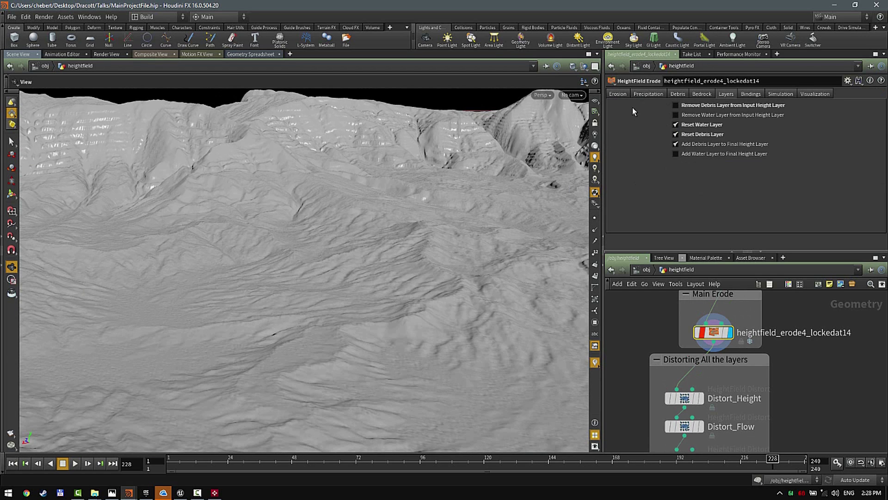
left_click(620, 94)
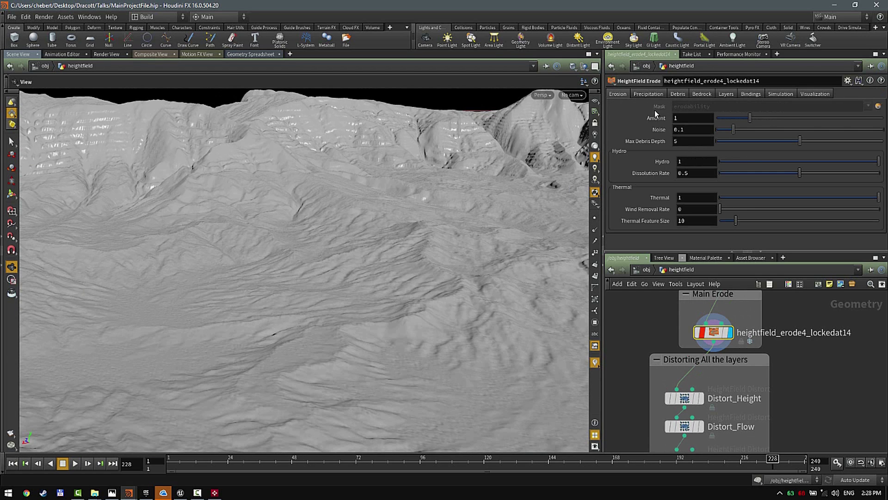
left_click(649, 95)
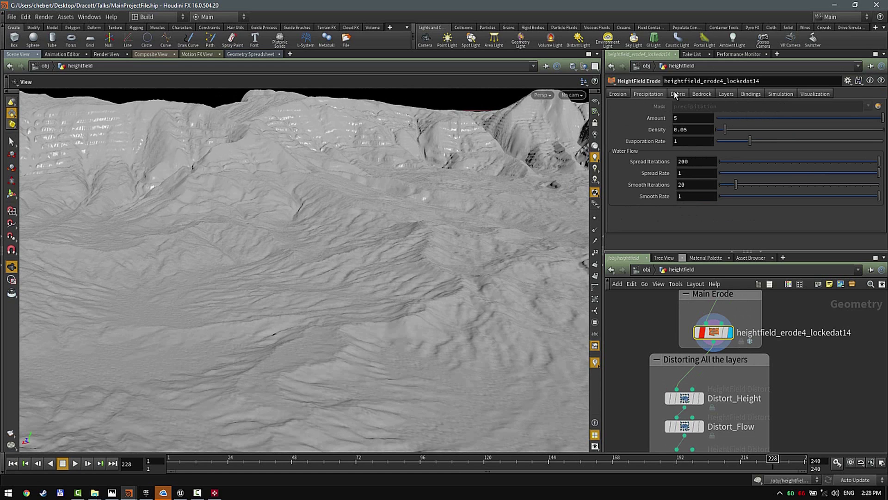
left_click(676, 95)
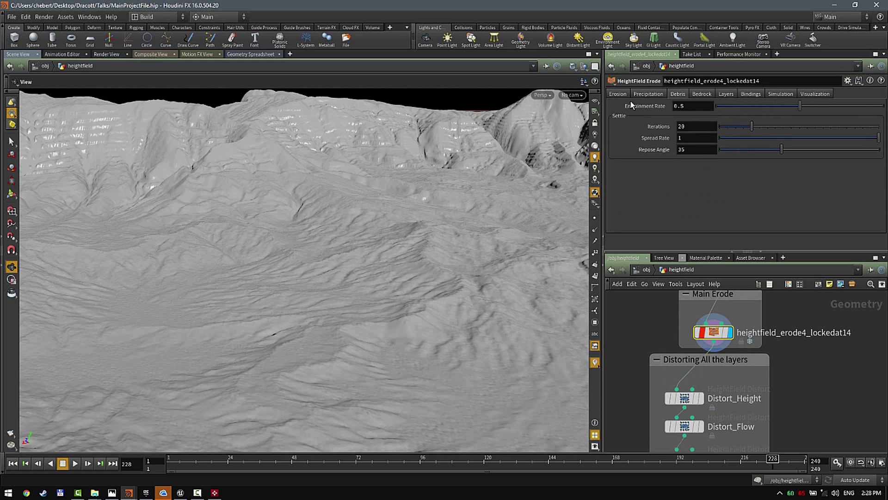
left_click(617, 95)
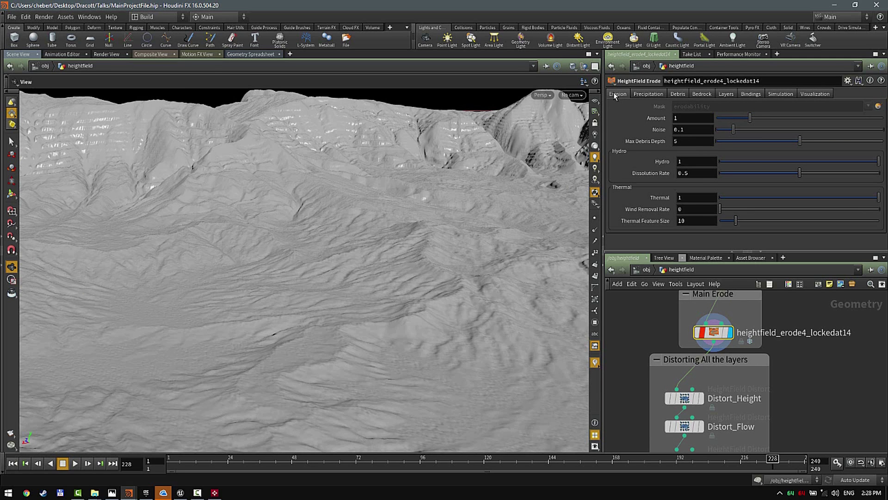
Step: Review the erosion node's bedrock, layer and binding settings, and examine the eroded terrain alongside the debris and water options
left_click(696, 92)
left_click(732, 92)
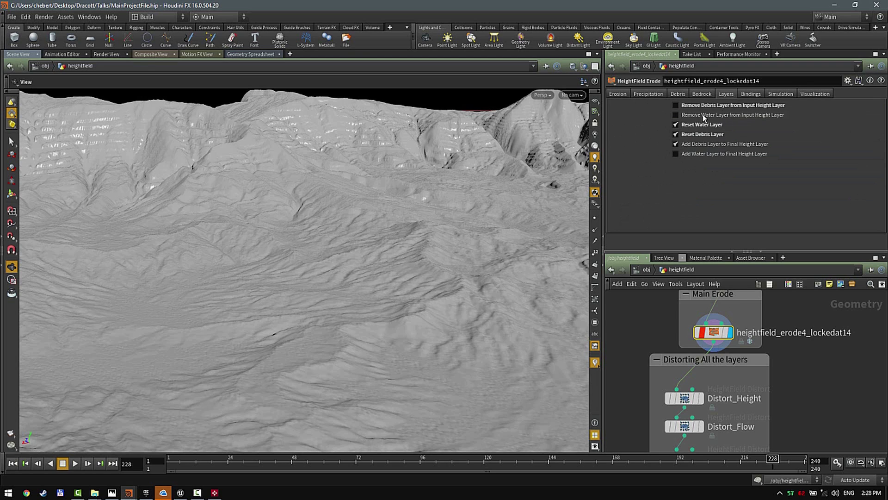
mouse_move(692, 150)
mouse_move(705, 124)
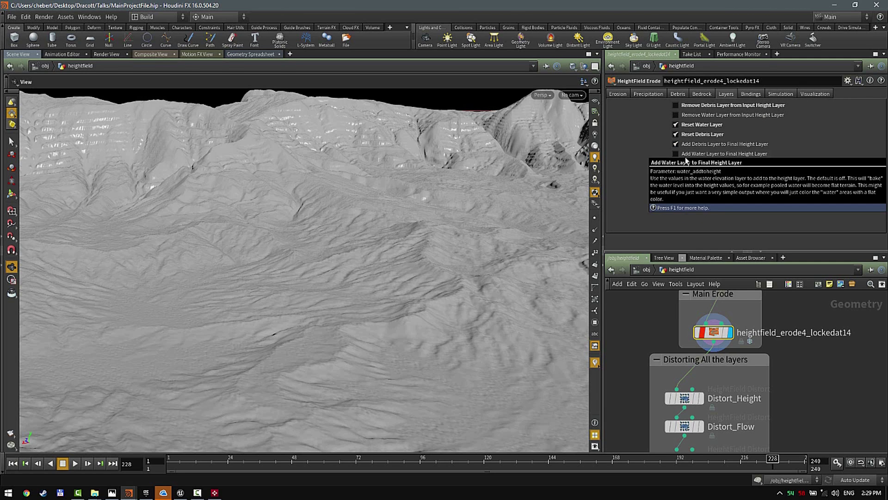
left_click_drag(373, 226, 347, 268)
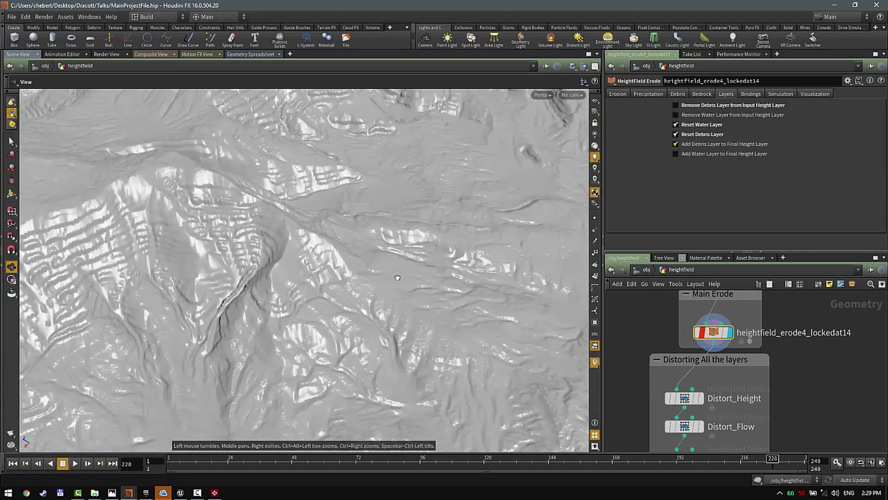
right_click_drag(347, 268, 309, 257)
left_click_drag(309, 257, 370, 241)
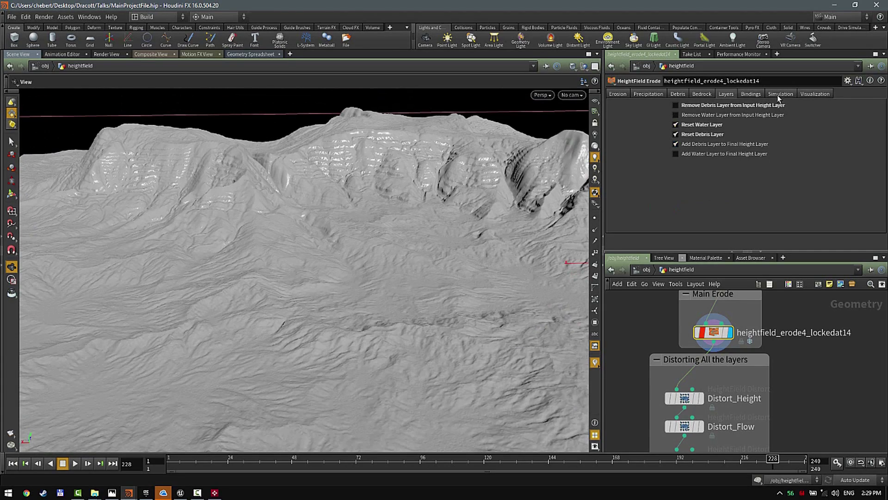
left_click(754, 95)
Step: Add a HeightField Isolate Layer node fed by heightfield_erode4_lockedat14, beside the "Distorting All the layers" group
middle_click_drag(806, 356, 832, 332)
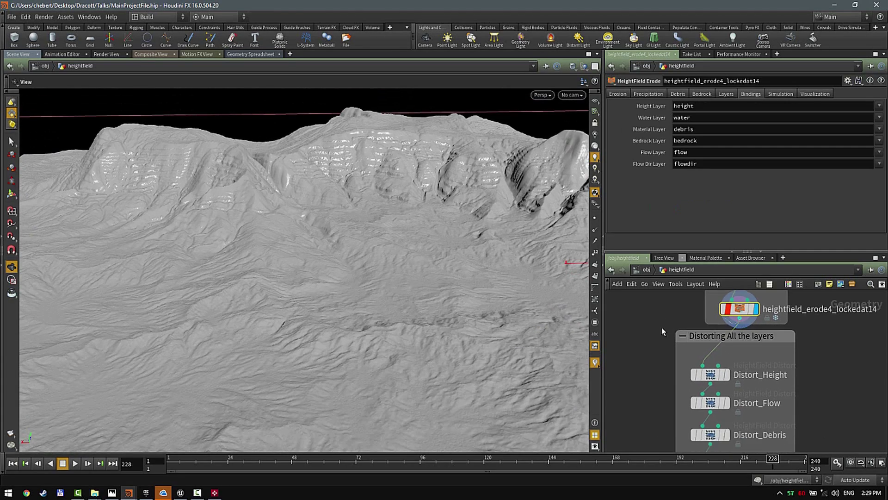
key("Tab")
type("isol")
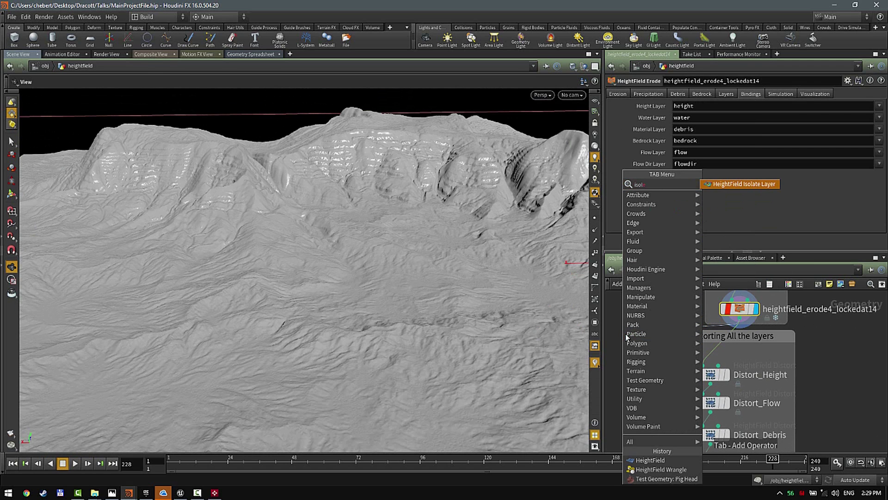
key("Return")
left_click(624, 346)
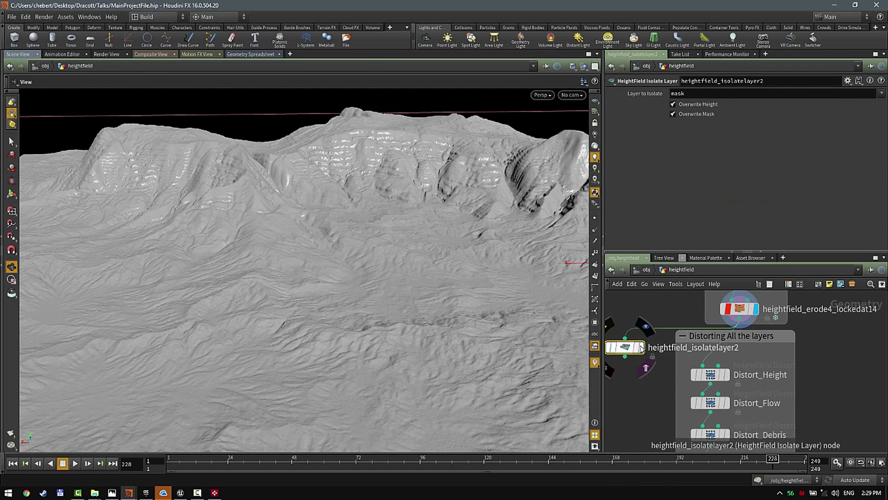
Step: Set the HeightField Isolate Layer node to isolate the flow layer and examine the flow pattern across the whole terrain
left_click_drag(458, 240, 455, 280)
right_click_drag(455, 280, 426, 225)
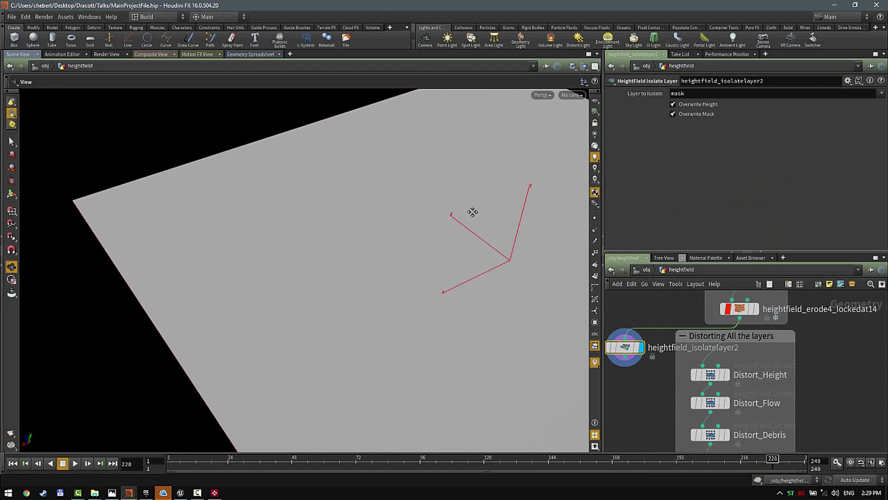
middle_click_drag(472, 212, 347, 209)
left_click(881, 94)
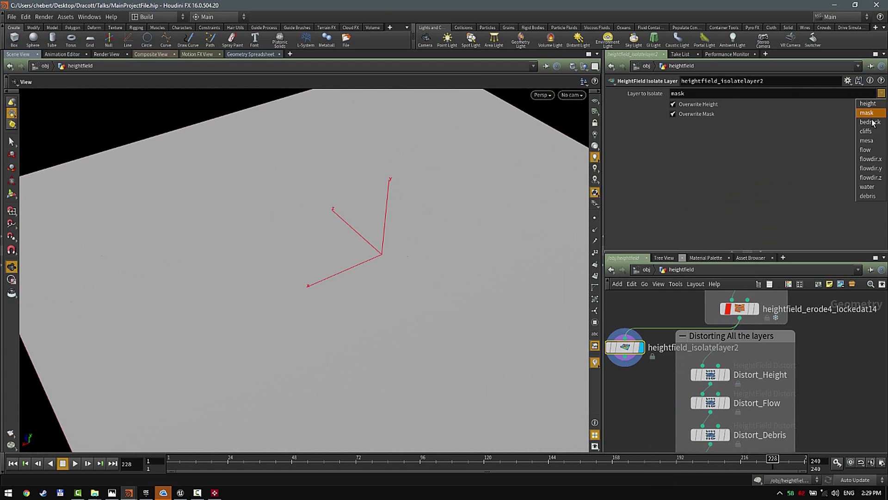
left_click(869, 153)
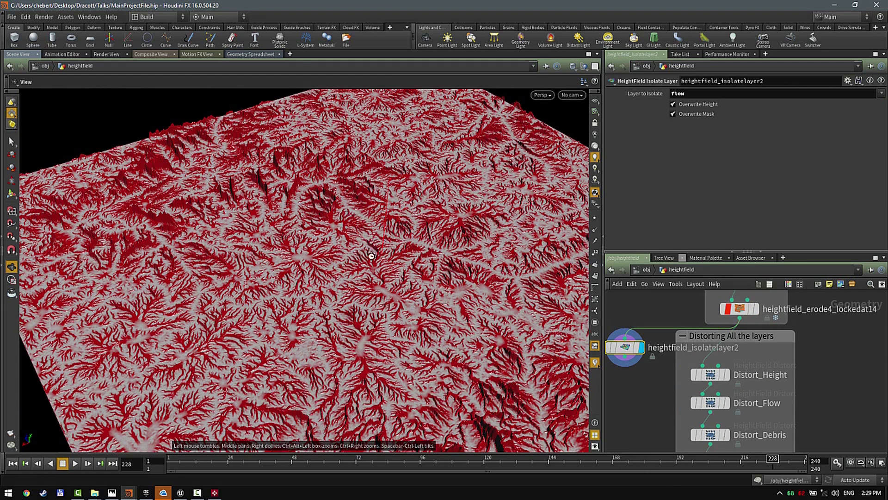
left_click_drag(371, 256, 379, 286)
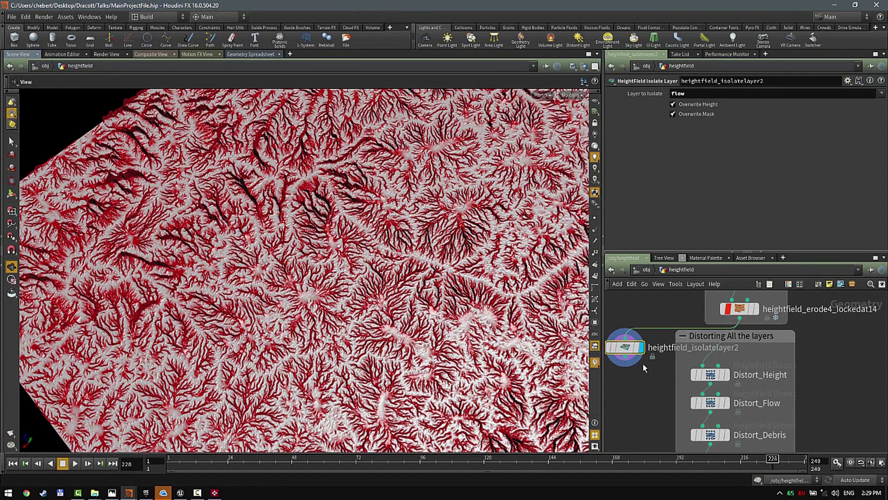
Step: Delete the HeightField Isolate Layer node and inspect the eroded terrain's ground and ridges from above and near ground level
key("Delete")
scroll(731, 371, "up", 3)
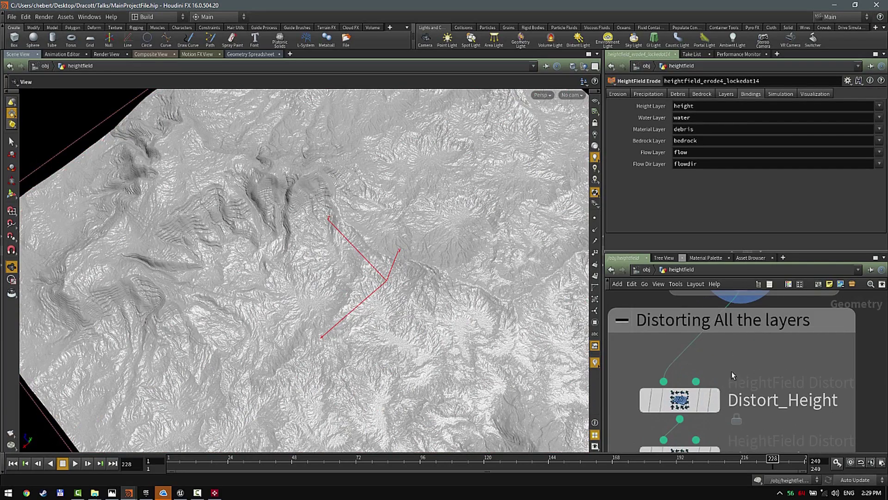
left_click_drag(414, 322, 369, 252)
left_click_drag(301, 161, 252, 278)
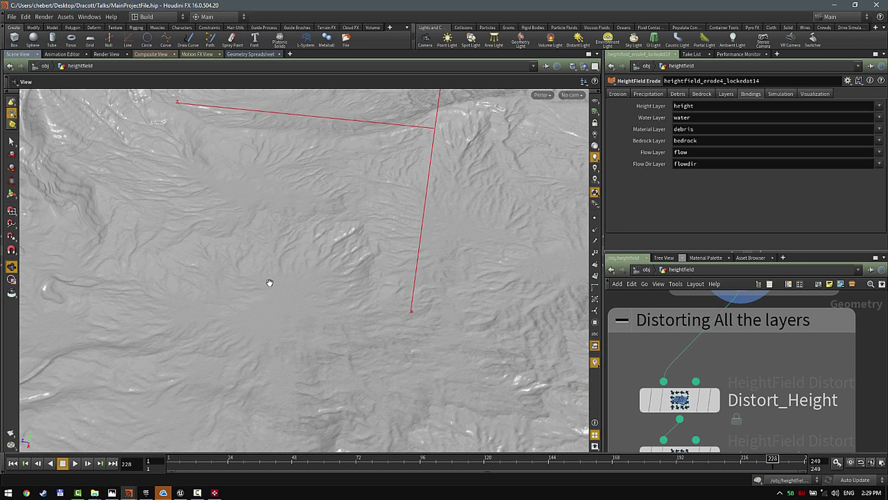
left_click_drag(270, 283, 329, 294)
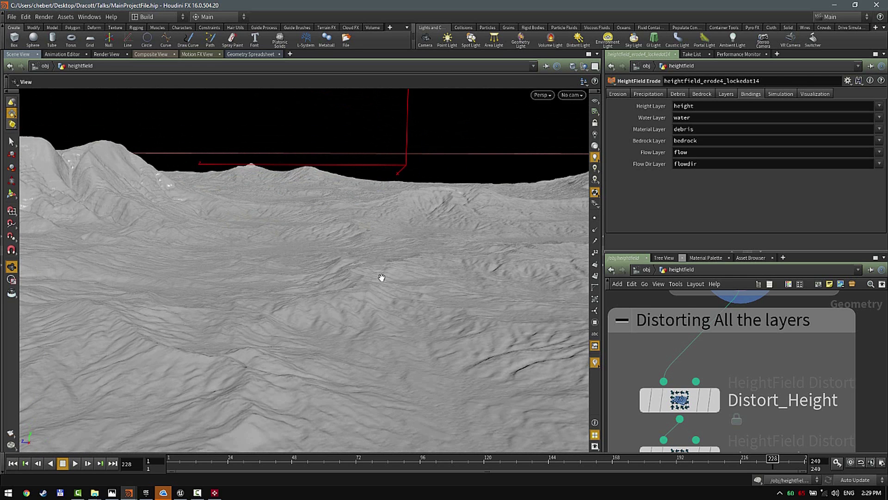
middle_click_drag(440, 287, 314, 267)
Step: Display the Distort_Height node in the "Distorting All the layers" group and inspect the terrain surface
middle_click_drag(783, 396, 781, 354)
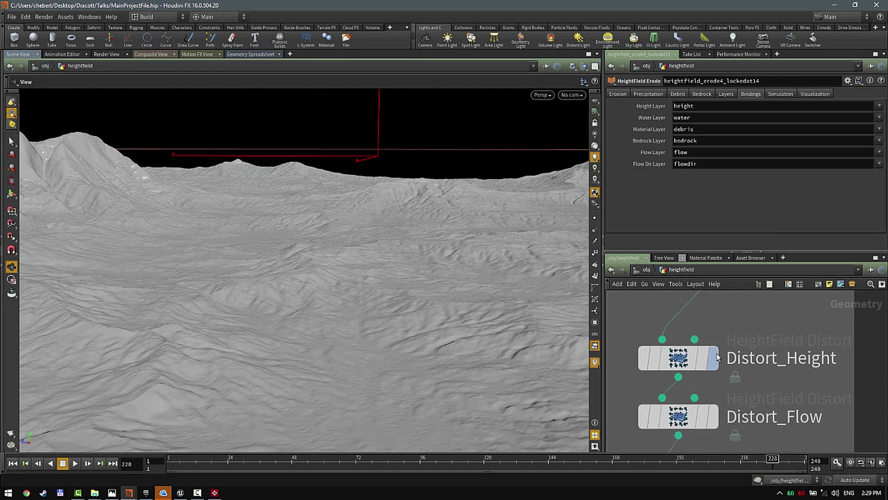
scroll(745, 355, "down", 4)
middle_click_drag(779, 418, 753, 384)
left_click(702, 318)
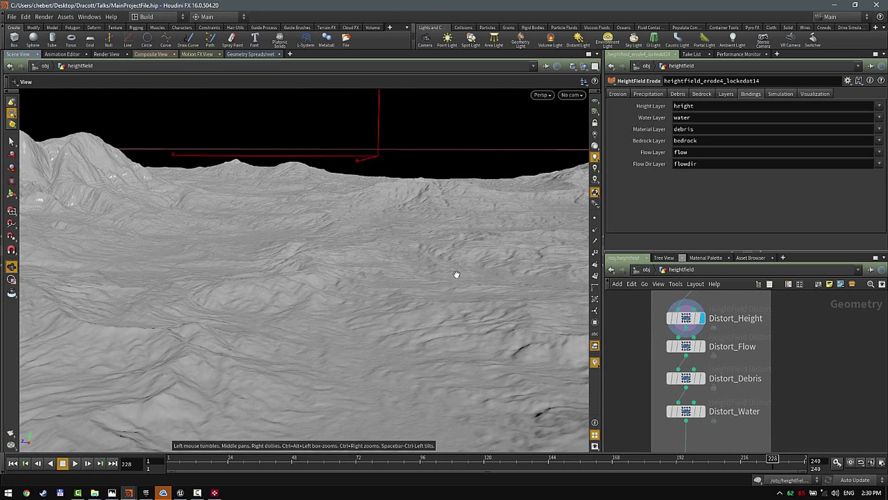
left_click_drag(456, 274, 472, 304)
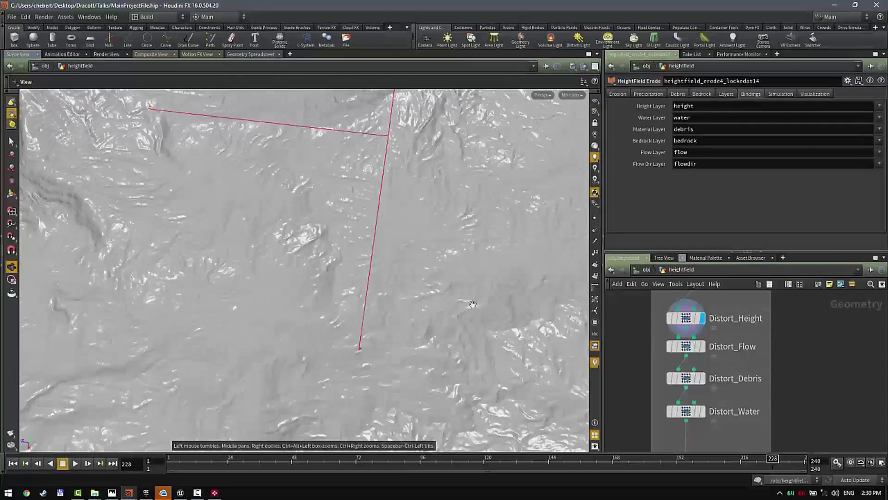
Step: Open the Distort_Height node's parameters, check its available distort layers and inspect the distorted terrain
left_click(686, 319)
left_click(881, 94)
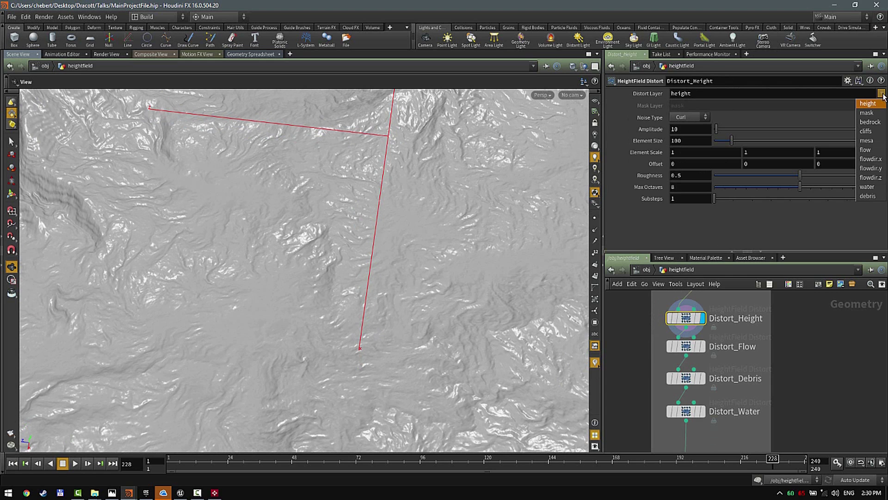
left_click(826, 352)
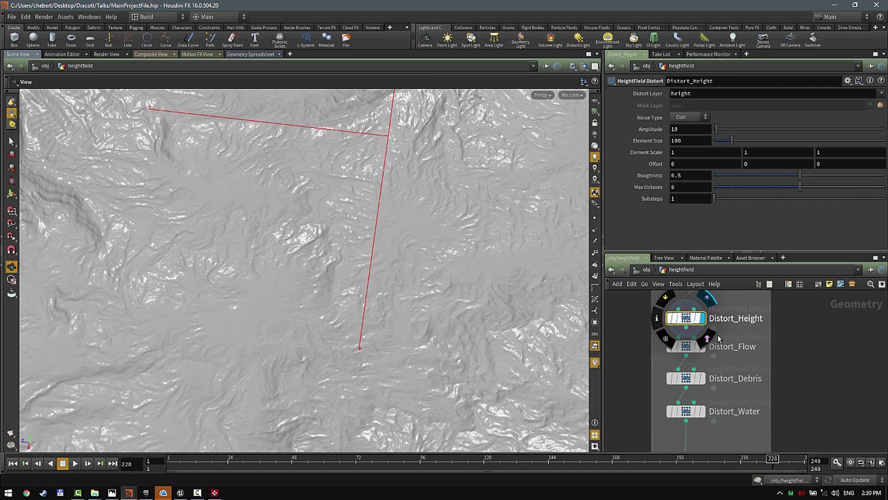
left_click_drag(500, 355, 471, 301)
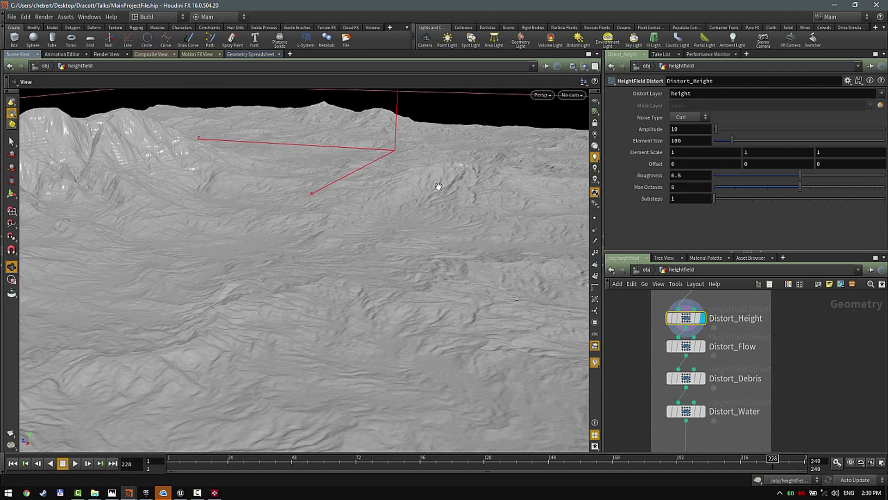
left_click_drag(439, 187, 270, 234)
Step: Locate the "Slumping for grass based on flat surface" node group and examine the distorted terrain's surface detail from several angles
middle_click_drag(717, 366, 743, 326)
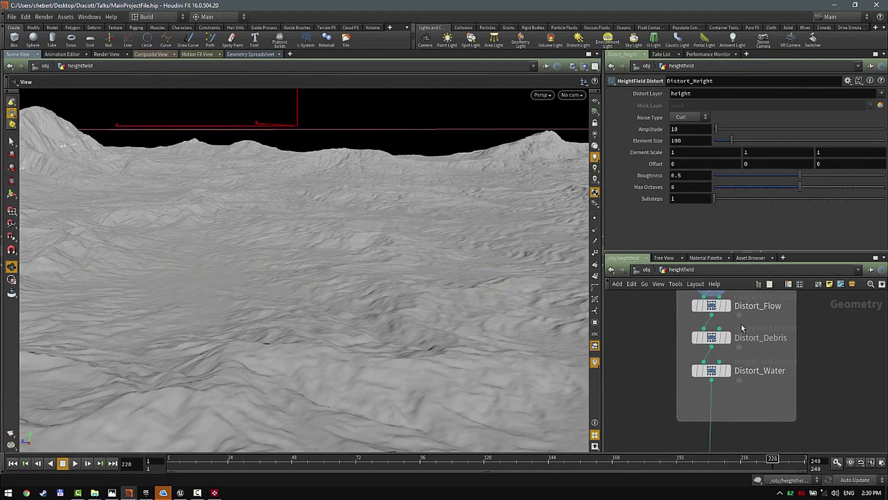
scroll(747, 315, "down", 2)
middle_click_drag(781, 375, 716, 374)
scroll(754, 365, "up", 3)
scroll(717, 372, "down", 4)
left_click_drag(388, 351, 440, 288)
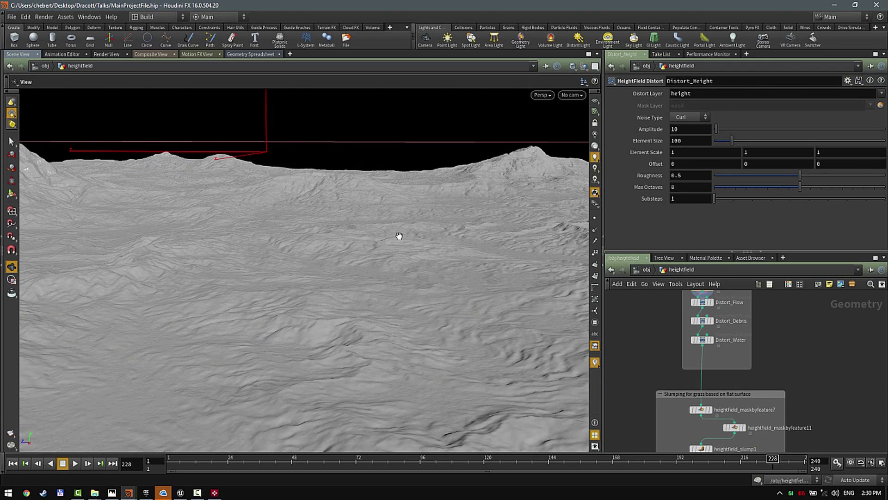
left_click_drag(397, 225, 397, 303)
left_click_drag(513, 232, 454, 271)
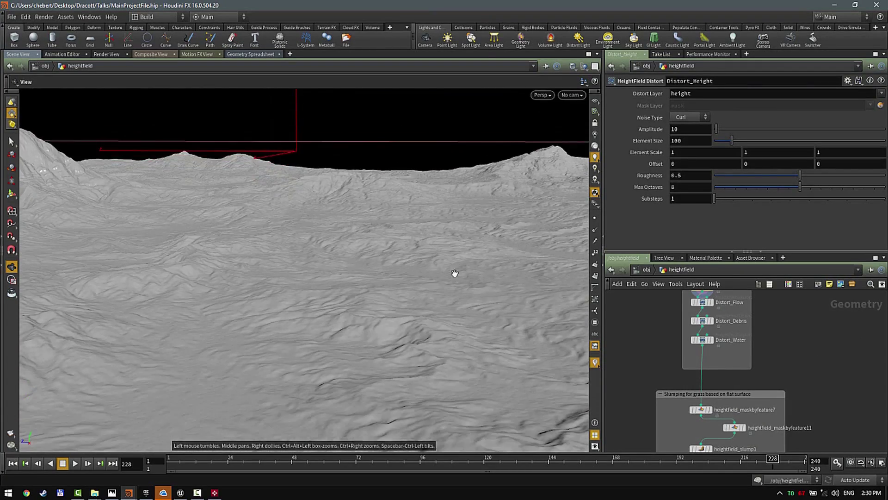
scroll(732, 349, "up", 5)
scroll(732, 349, "down", 4)
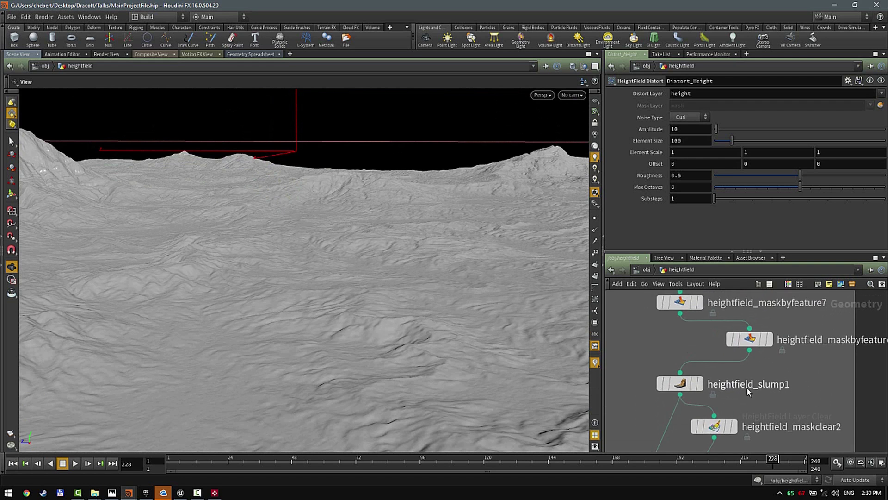
left_click_drag(448, 311, 383, 314)
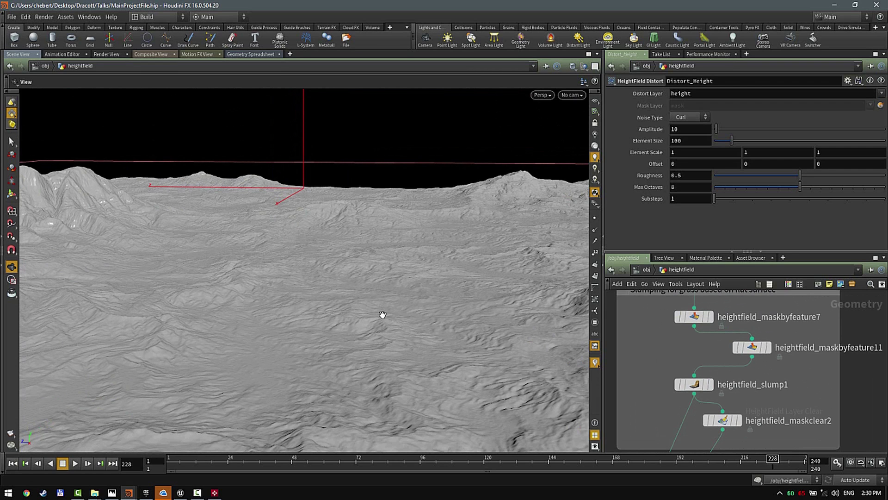
Step: Display the heightfield_maskbyfeature7 and heightfield_maskbyfeature11 results and inspect the mask coverage over the flats and mountains
middle_click_drag(704, 326, 709, 332)
left_click(714, 323)
left_click(772, 354)
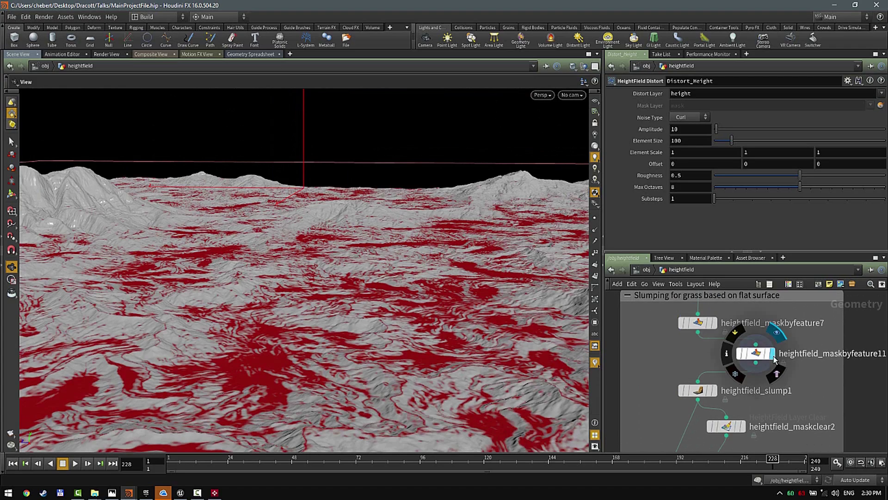
left_click_drag(430, 281, 357, 283)
middle_click_drag(357, 283, 440, 283)
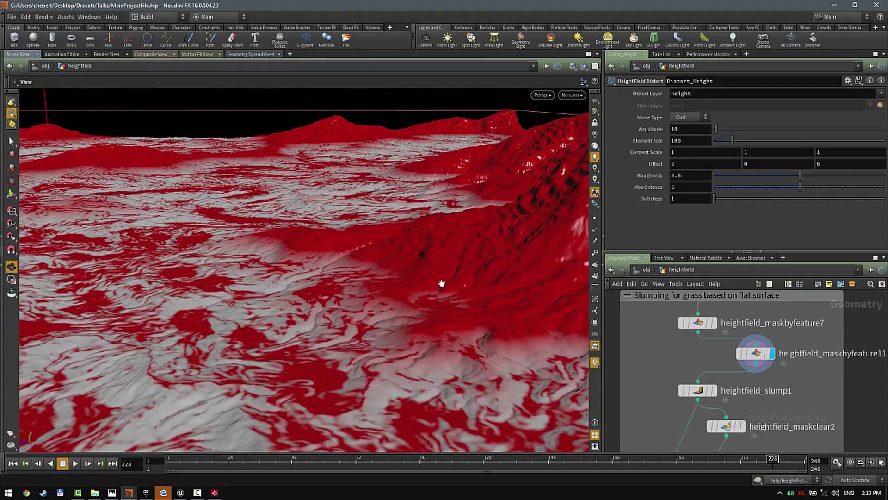
mouse_move(441, 283)
left_mouse_down()
mouse_move(370, 282)
mouse_move(474, 297)
mouse_move(440, 296)
left_mouse_up()
right_click_drag(410, 294, 376, 296)
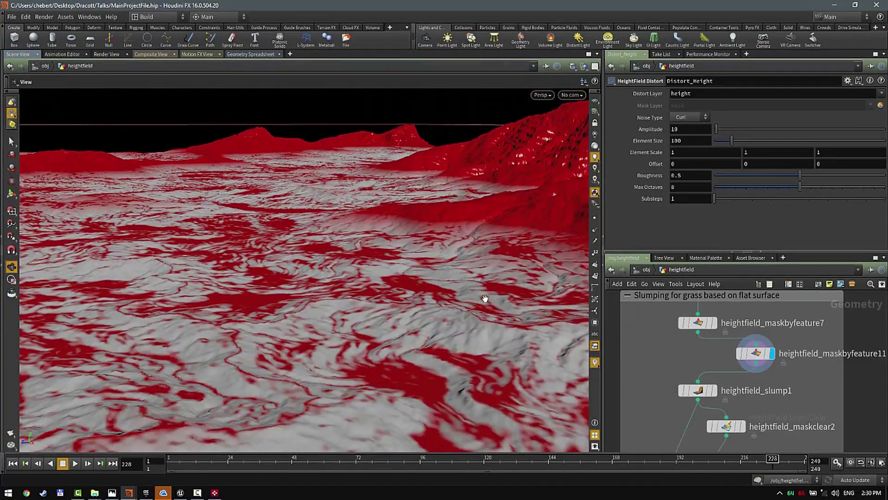
right_click_drag(485, 299, 352, 289)
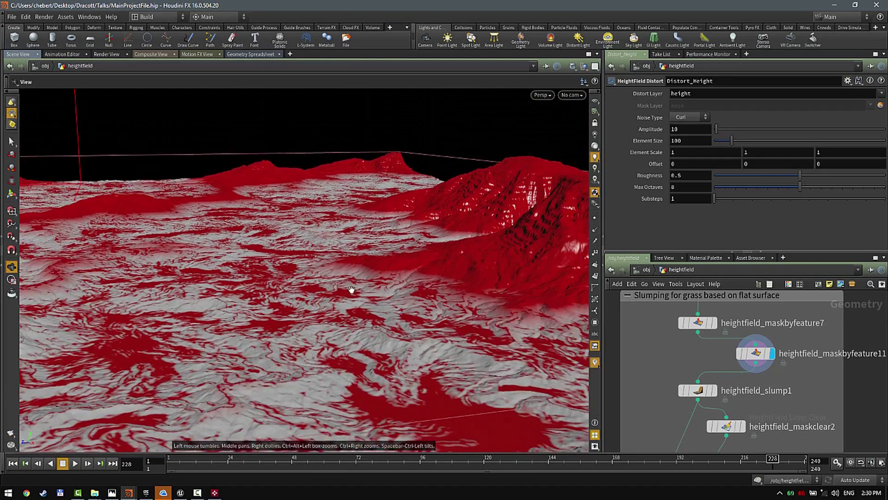
Step: Display the heightfield_slump1 result from above, and view the terrain without the mask through heightfield_maskclear2
left_click(714, 390)
left_click_drag(419, 304, 403, 375)
middle_click_drag(771, 424, 770, 391)
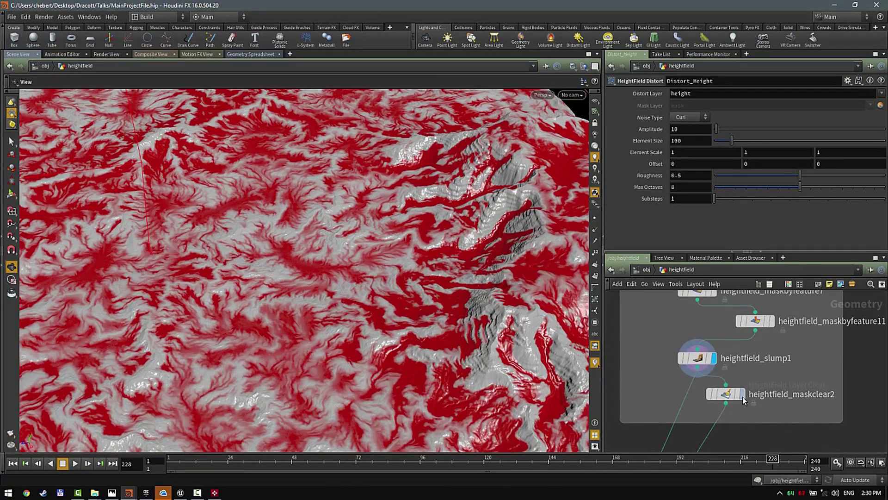
left_click(742, 394)
left_click_drag(511, 333, 426, 339)
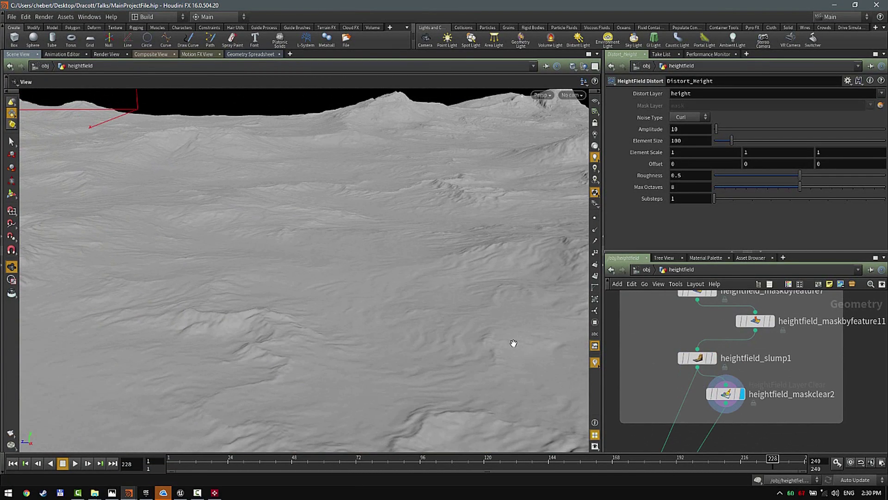
left_click_drag(394, 257, 460, 311)
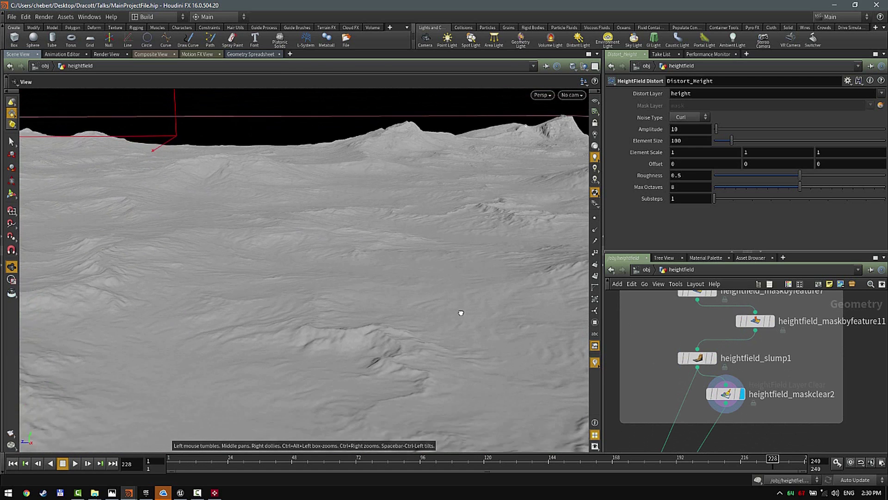
Step: Compare the terrain before and after slumping by displaying heightfield_maskbyfeature7, Distort_Water and heightfield_maskclear2 in turn
middle_click_drag(765, 360, 764, 401)
left_click(716, 333)
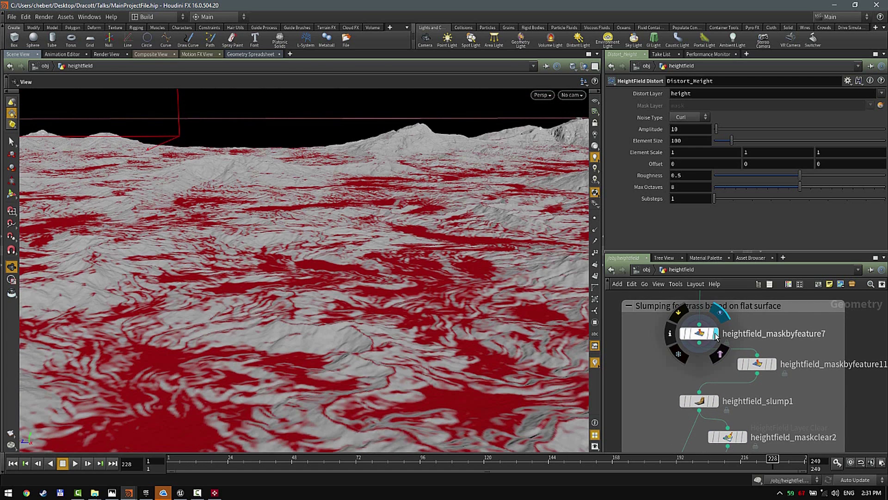
scroll(727, 345, "down", 4)
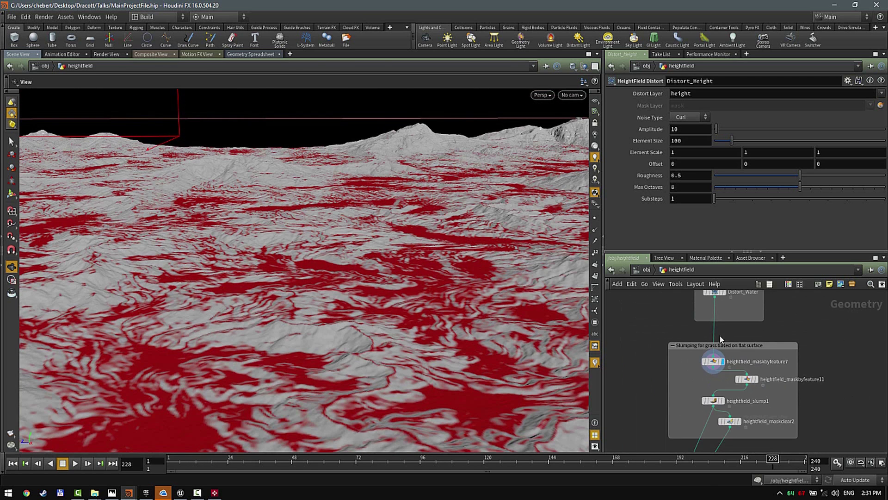
left_click(723, 292)
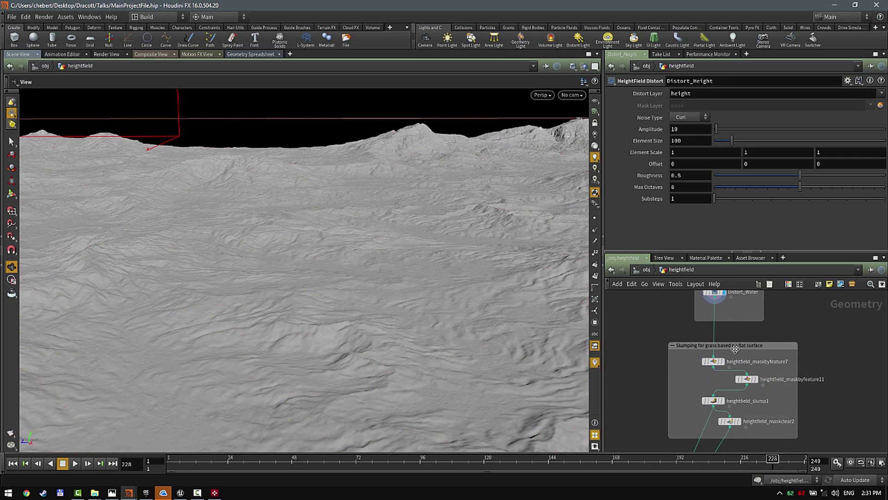
left_click(738, 422)
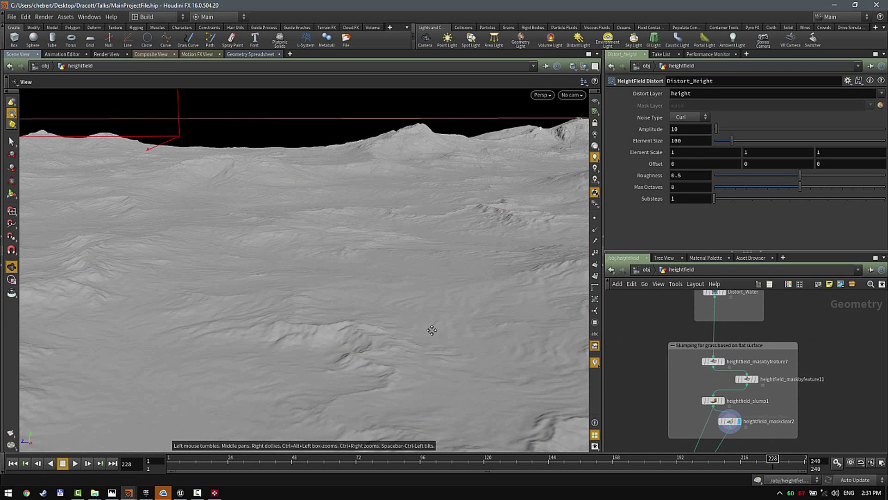
middle_click_drag(433, 332, 424, 326)
right_click_drag(424, 325, 471, 331)
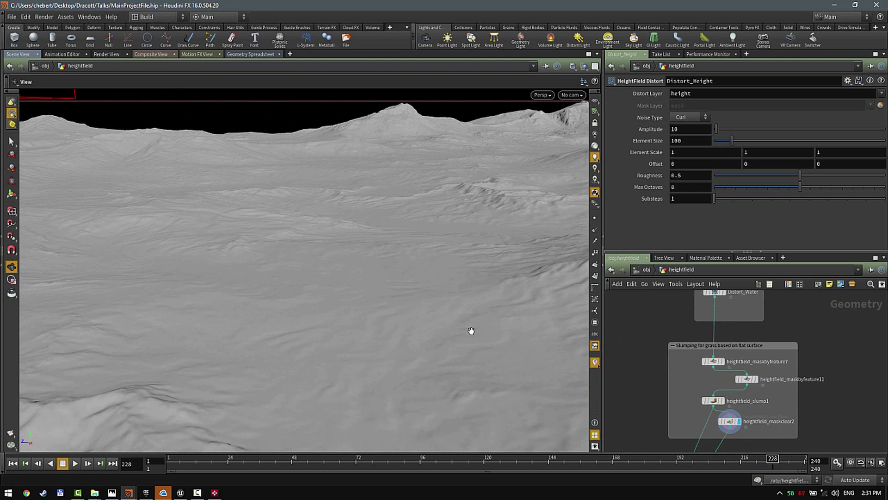
middle_click_drag(347, 246, 306, 260)
left_click_drag(306, 259, 362, 287)
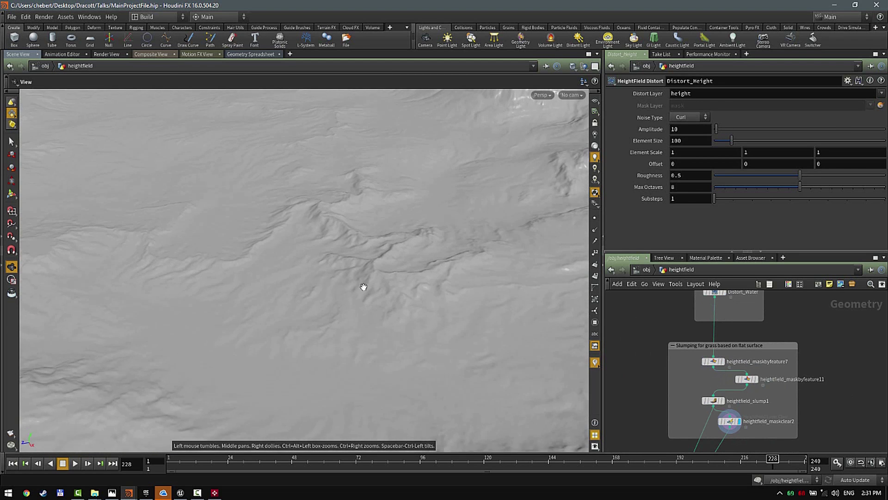
Step: Open the heightfield_slump1 parameters and examine the slumped terrain around the flats and cliffs
scroll(736, 411, "up", 5)
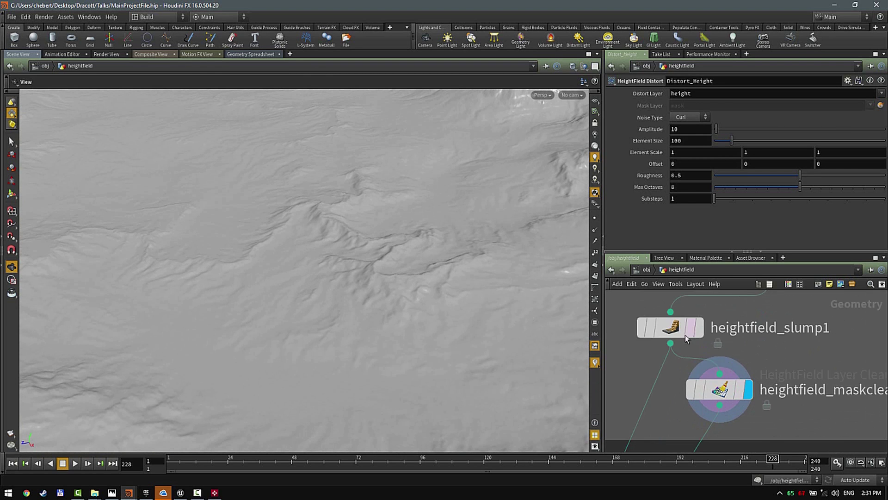
left_click(671, 327)
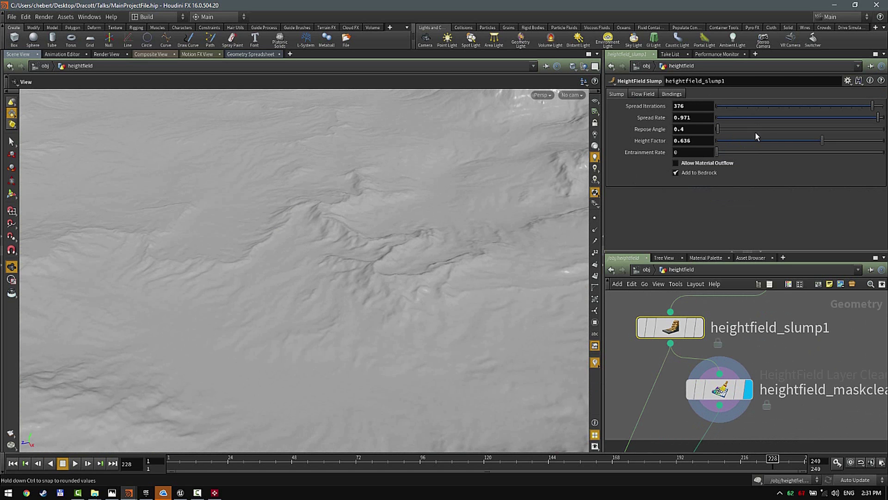
left_click_drag(543, 174, 343, 214)
middle_click_drag(456, 277, 346, 228)
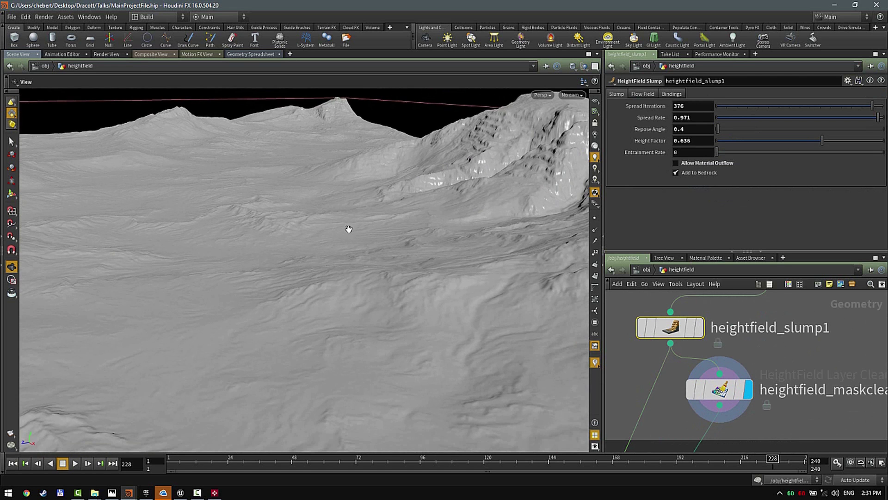
middle_click_drag(485, 253, 292, 250)
left_click_drag(291, 250, 325, 246)
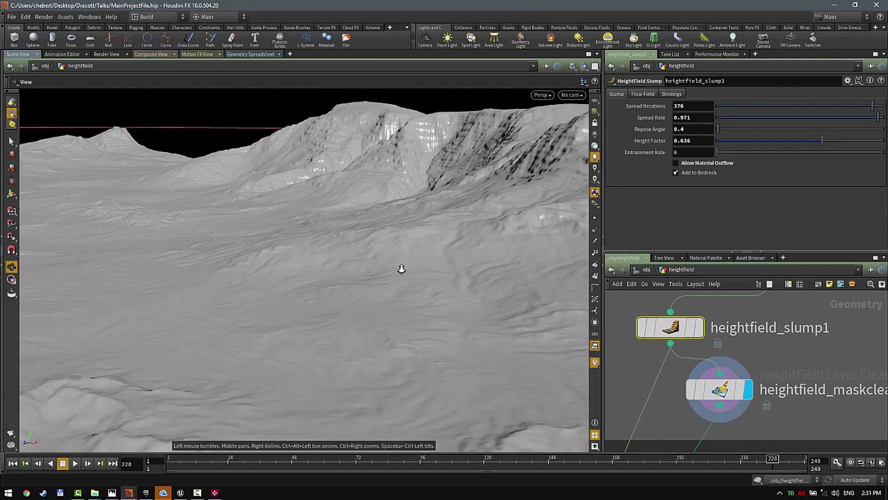
left_click_drag(400, 268, 283, 262)
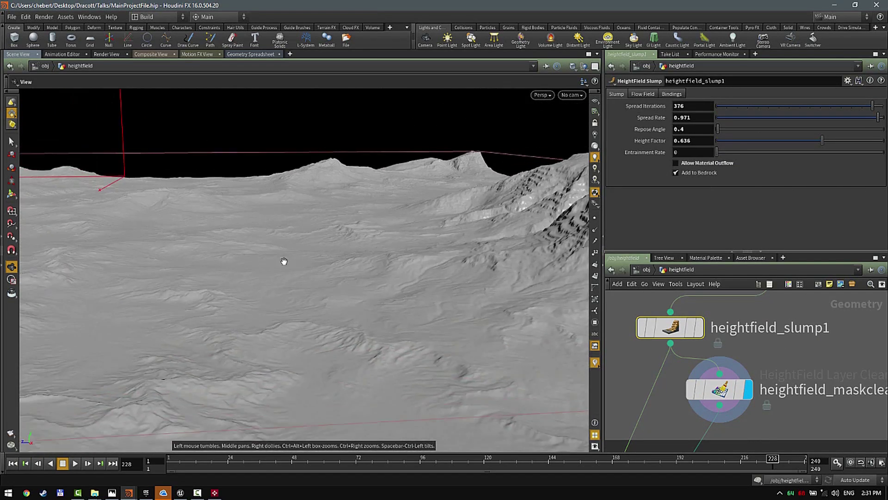
middle_click_drag(283, 262, 366, 268)
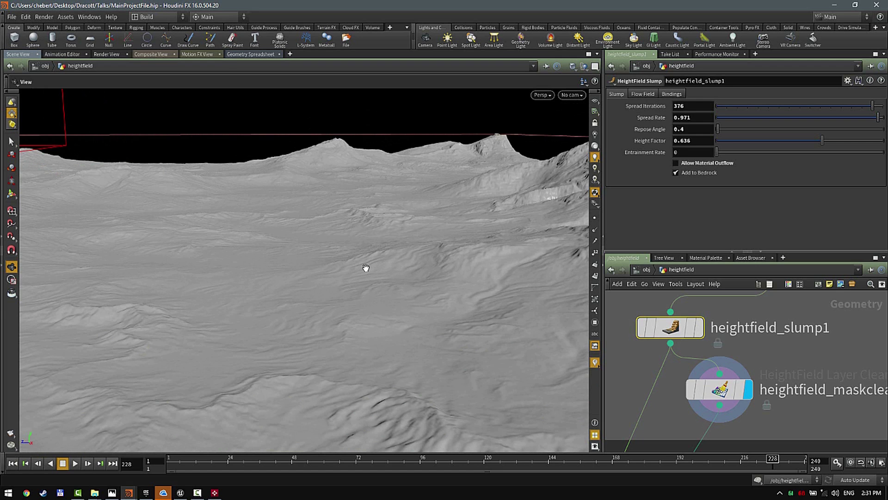
middle_click_drag(266, 270, 467, 273)
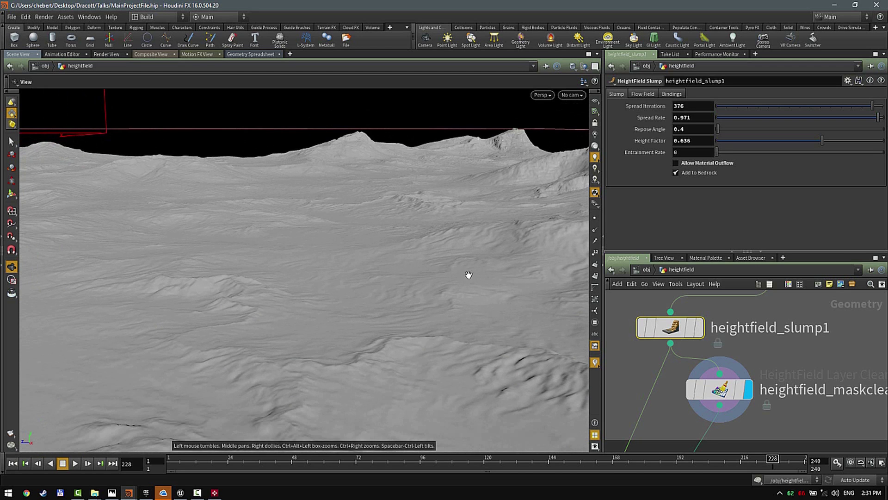
Step: Open the heightfield_copylayer2 parameters in the "Replacing Bedrock Mask with Slump Results" group to check the source and destination layers
middle_click_drag(729, 414, 815, 251)
scroll(791, 295, "down", 2)
middle_click_drag(752, 359, 744, 342)
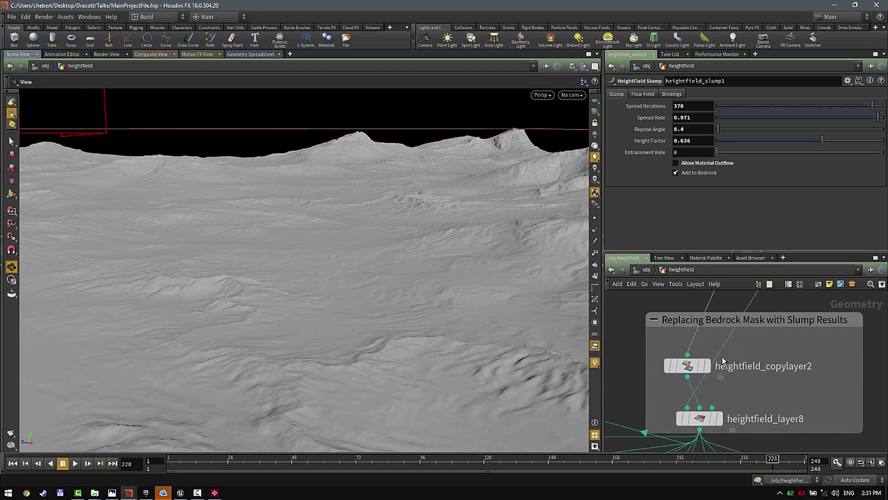
mouse_move(707, 366)
scroll(753, 369, "down", 1)
scroll(753, 370, "down", 1)
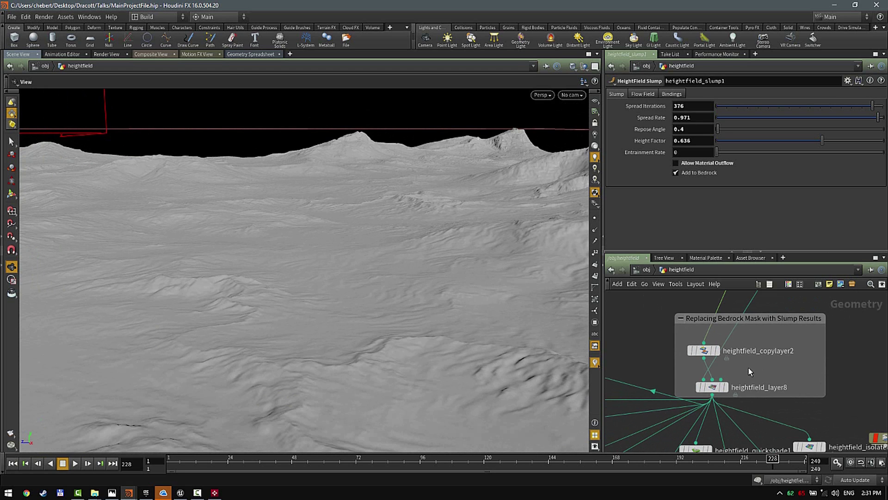
scroll(730, 352, "up", 1)
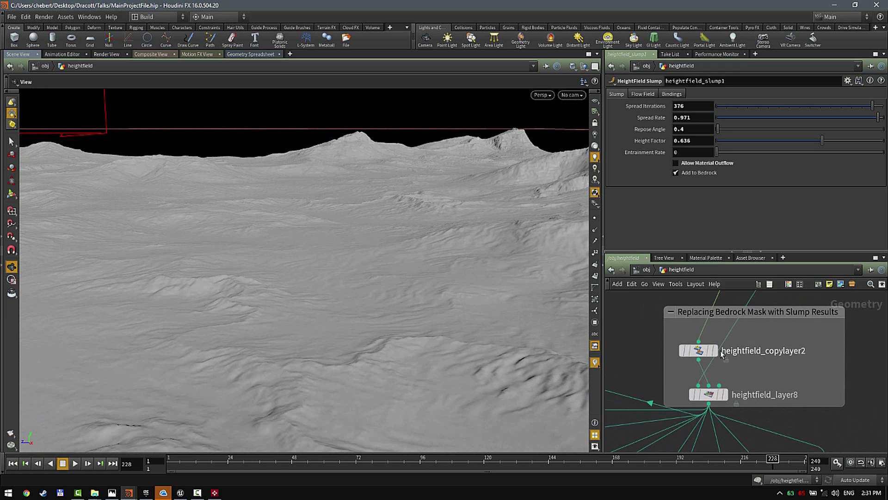
left_click(699, 351)
scroll(700, 353, "up", 2)
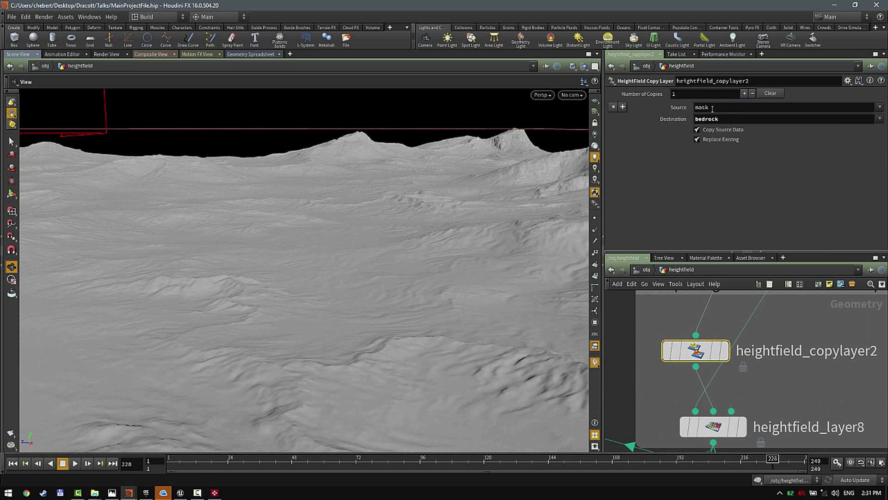
Step: Display the heightfield_slump1 mask on the terrain from above and return to the heightfield_copylayer2 node in the network
middle_click_drag(772, 346, 716, 434)
scroll(717, 427, "down", 2)
middle_click_drag(712, 356, 699, 443)
scroll(708, 350, "up", 2)
left_click(715, 343)
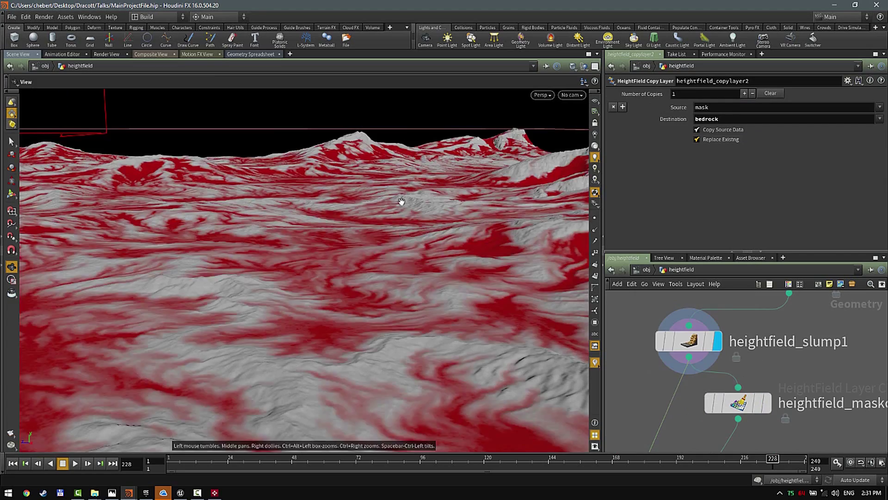
left_click_drag(401, 200, 337, 245)
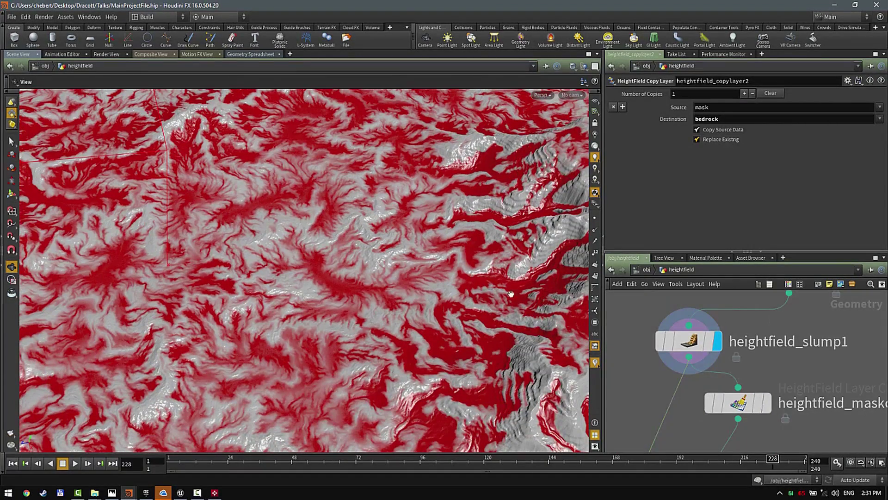
middle_click_drag(737, 438, 778, 323)
middle_click_drag(711, 448, 743, 406)
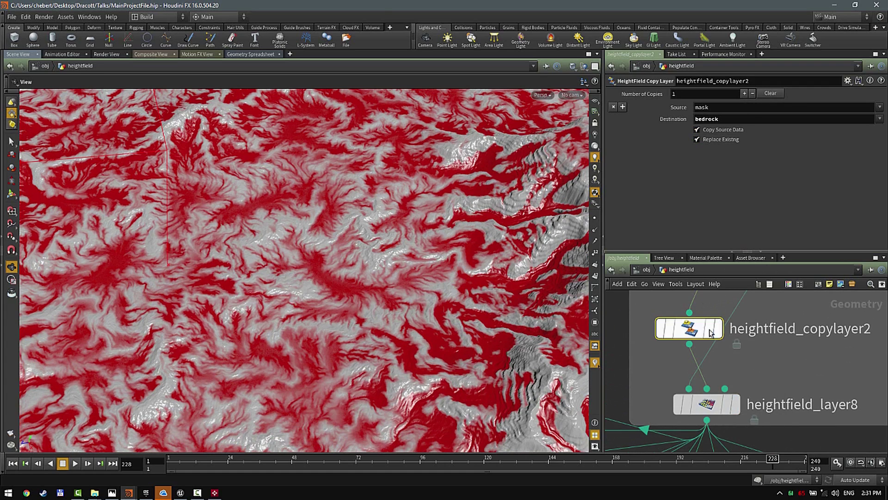
Step: Display the heightfield_layer8 result on the terrain and bring its outgoing branches into view in the network
left_click_drag(510, 309, 582, 295)
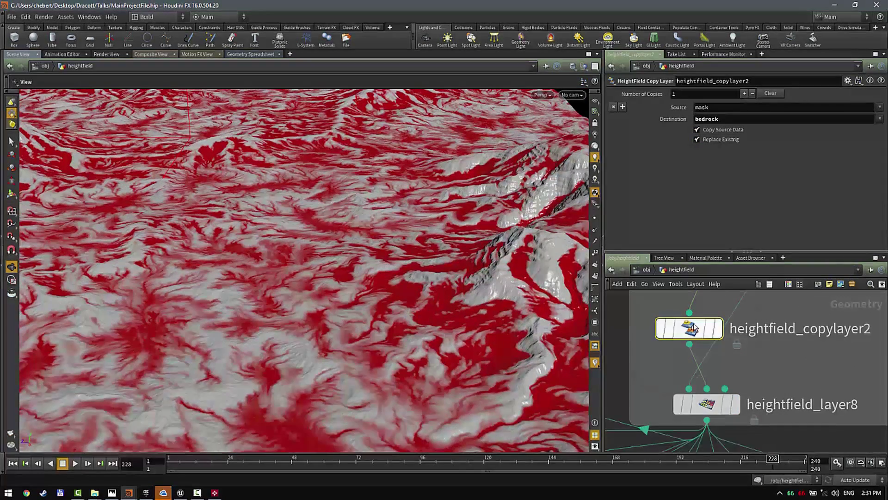
scroll(717, 398, "down", 3)
middle_click_drag(718, 400, 796, 379)
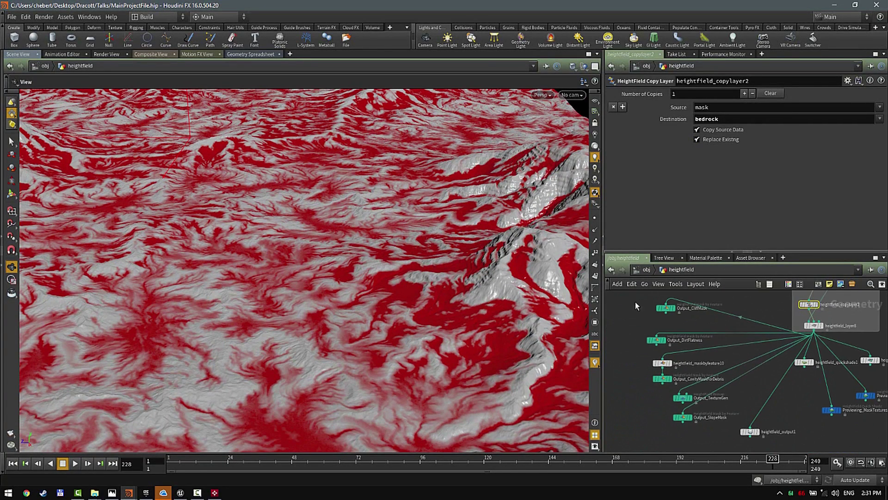
middle_click_drag(710, 333, 674, 357)
scroll(781, 352, "up", 6)
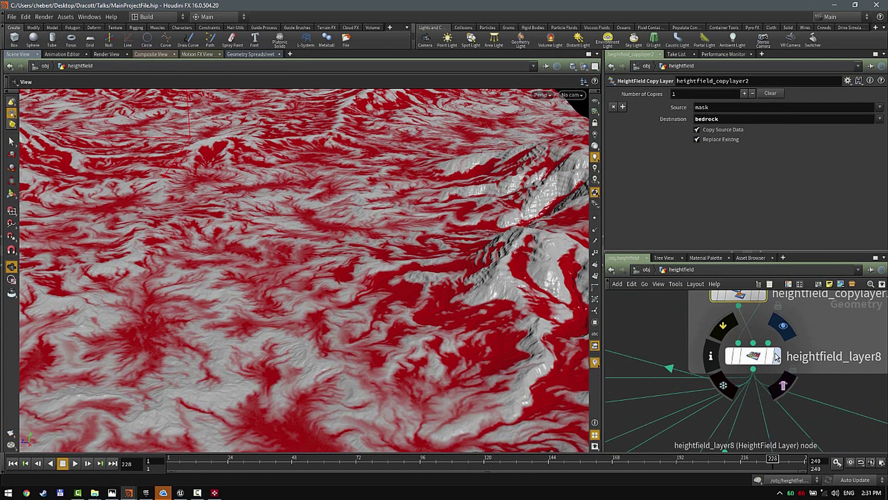
left_click(775, 358)
left_click_drag(442, 275, 395, 277)
scroll(749, 398, "down", 4)
scroll(749, 393, "down", 4)
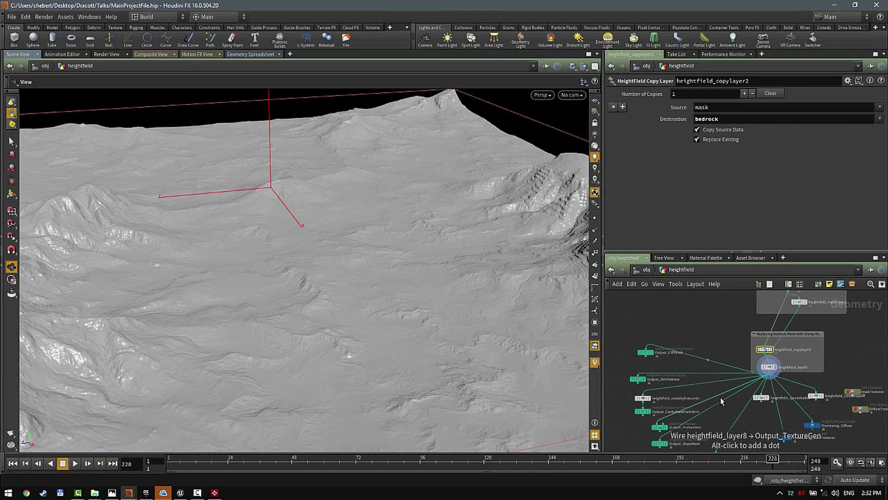
Step: Examine the merged terrain from several angles and the preview nodes branching from heightfield_layer8, including heightfield_quickshade1
scroll(745, 370, "up", 3)
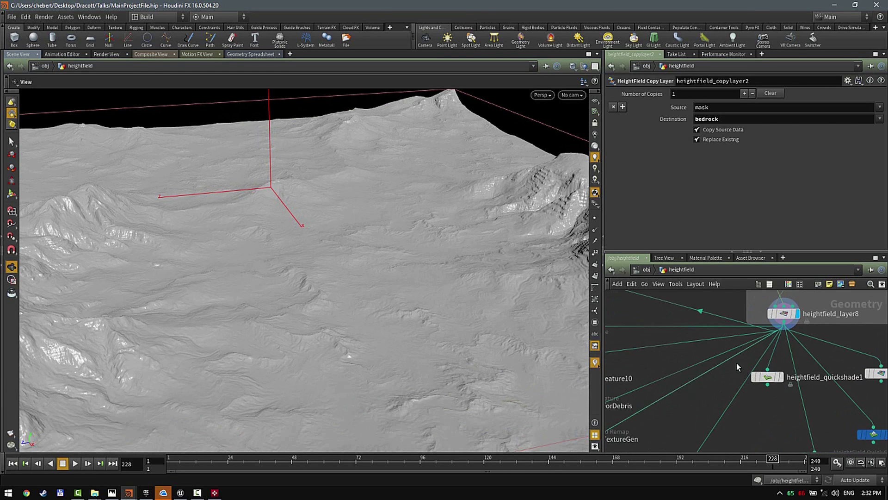
scroll(759, 365, "down", 4)
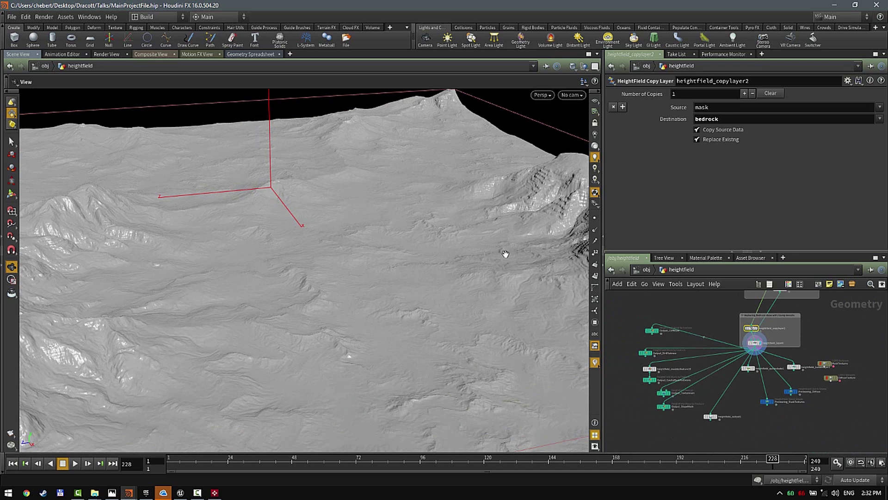
left_click_drag(423, 311, 394, 263)
right_click_drag(403, 270, 543, 309)
middle_click_drag(714, 370, 697, 349)
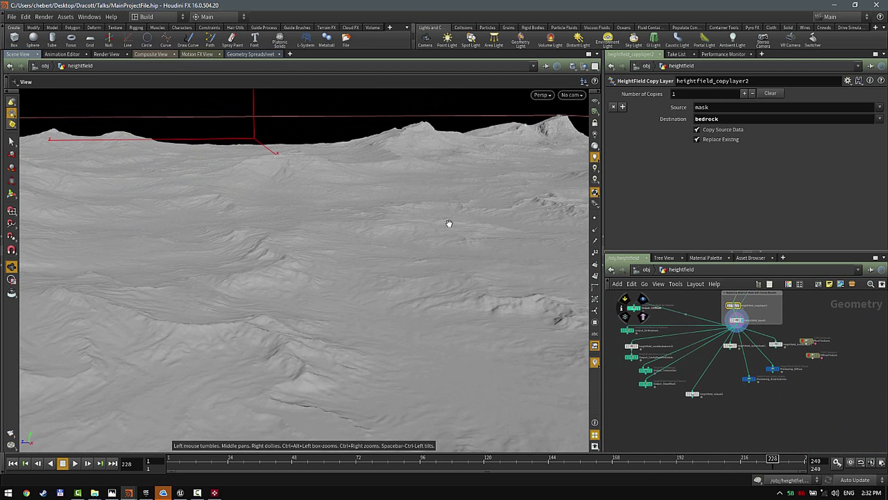
left_click_drag(450, 225, 484, 245)
scroll(743, 334, "up", 5)
scroll(743, 344, "up", 4)
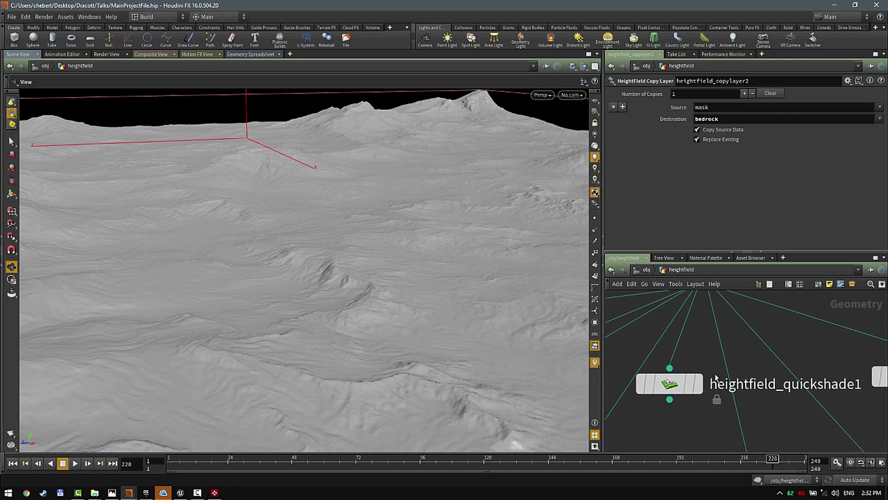
scroll(760, 405, "down", 5)
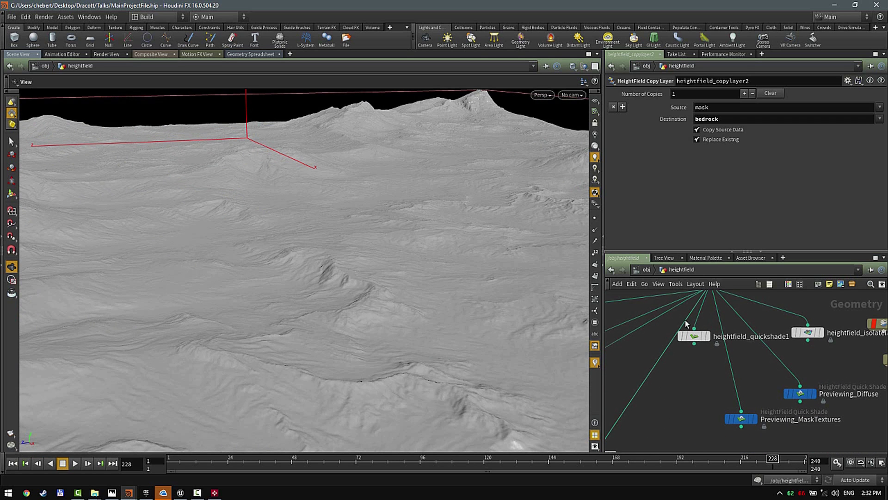
Step: Display heightfield_quickshade1 and set its Texture 1 terrain mask to water
left_click(707, 336)
left_click_drag(424, 307, 375, 278)
left_click(657, 153)
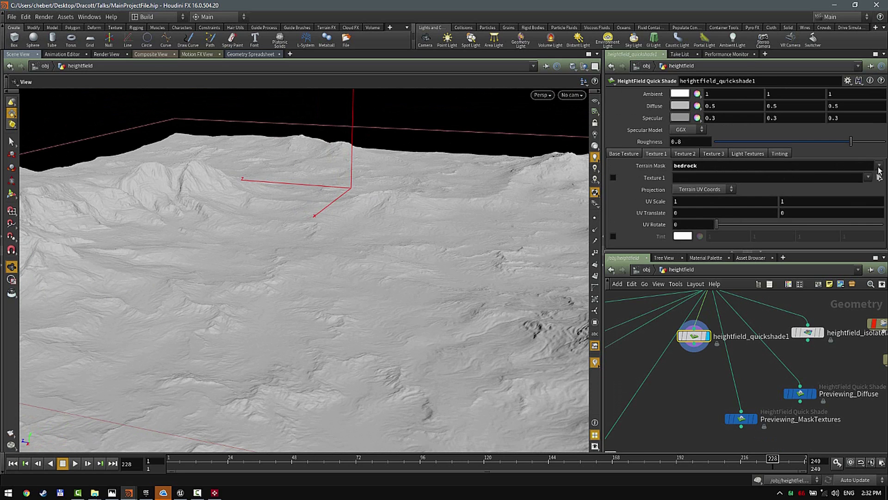
left_click(879, 166)
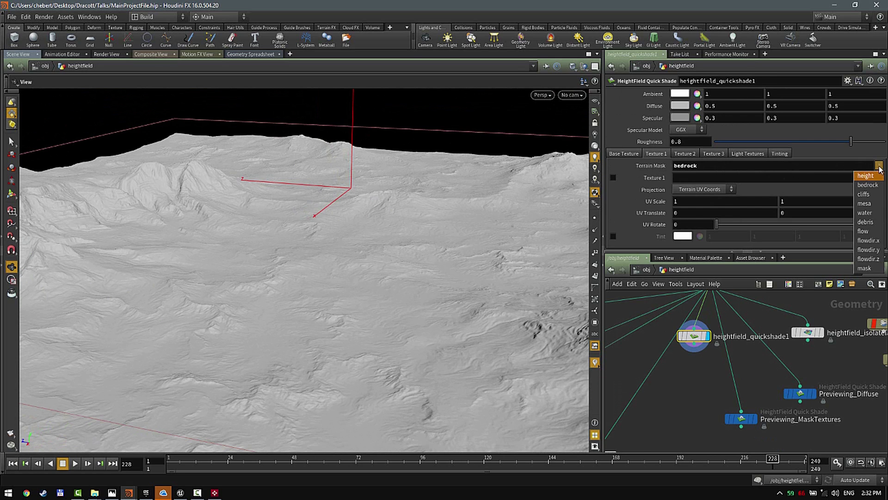
left_click(866, 213)
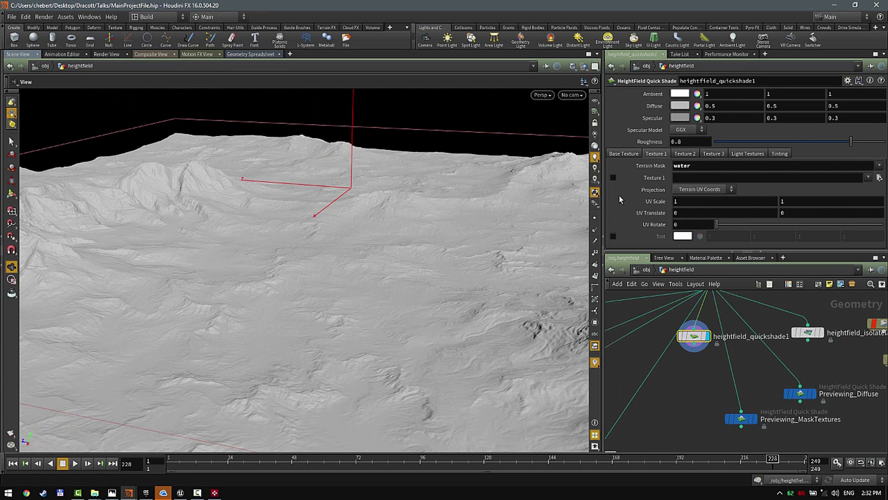
Step: Enable the Texture 1 tint for the water mask and set it to cyan with a red value of 0.061
left_click(613, 236)
left_click(683, 236)
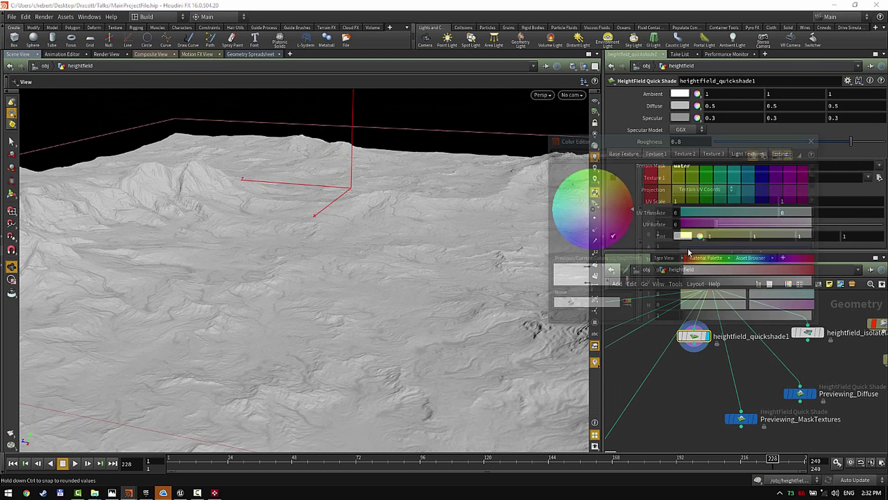
left_click_drag(710, 211, 705, 223)
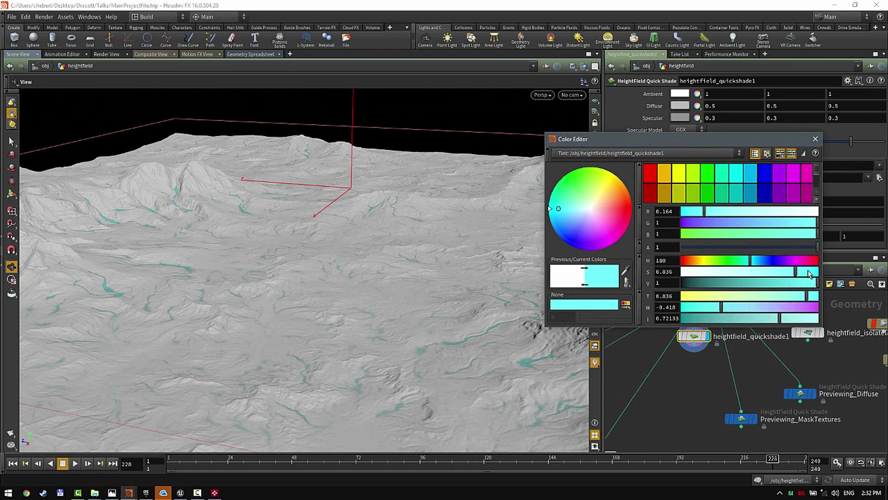
left_click(809, 272)
left_click(816, 140)
Step: Examine the tinted water channels across the terrain and open the base texture settings of heightfield_quickshade1
left_click_drag(369, 237, 358, 283)
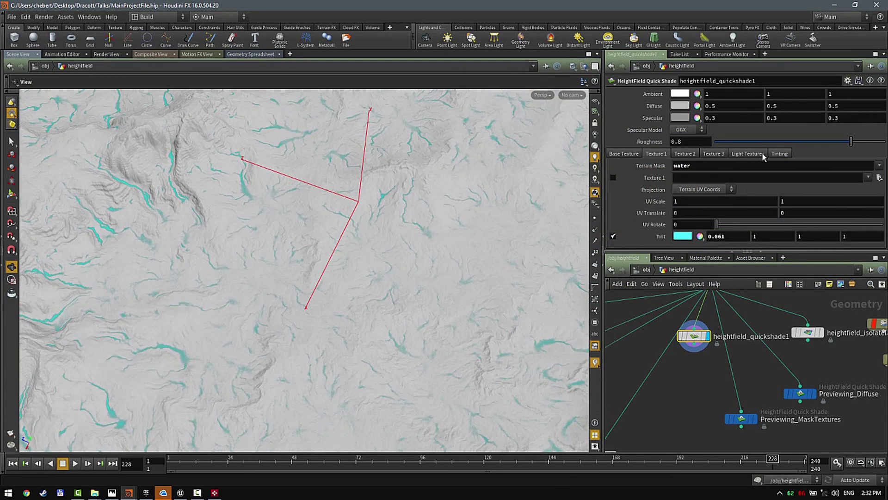
left_click_drag(491, 225, 491, 181)
left_click(621, 154)
left_click_drag(388, 256, 406, 307)
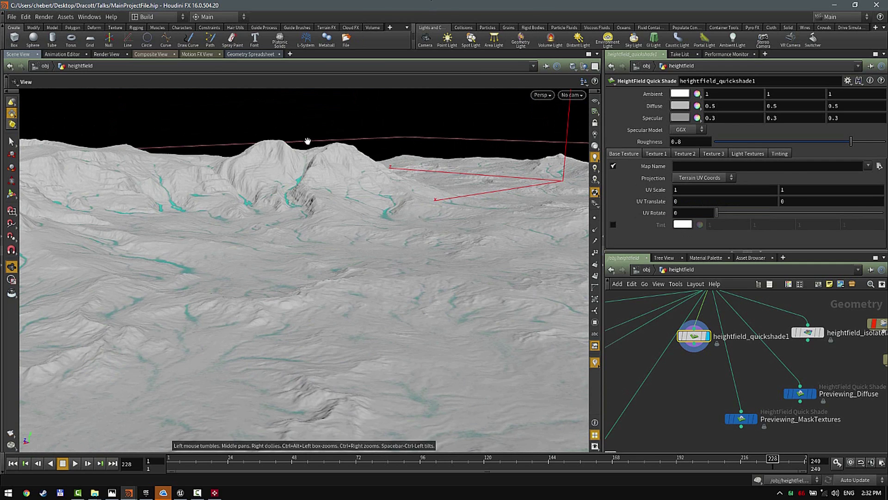
left_click_drag(307, 138, 301, 251)
middle_click_drag(301, 252, 256, 238)
right_click_drag(256, 237, 321, 242)
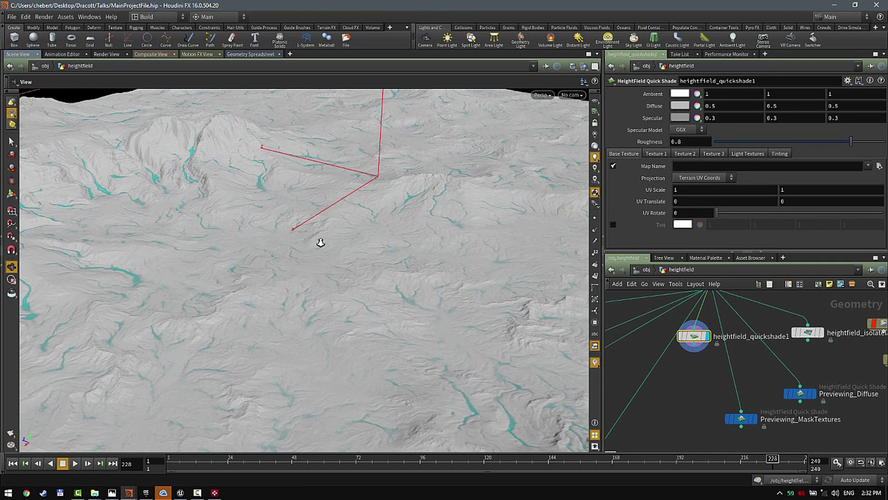
left_click_drag(324, 244, 295, 292)
Step: Find the MaskTextures COP2 network beside heightfield_isolatelayer1 and go inside it
middle_click_drag(765, 358, 701, 399)
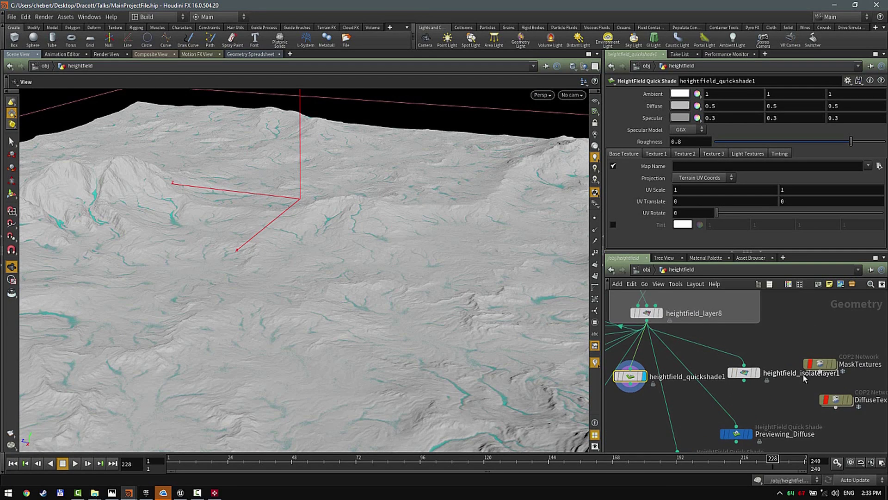
scroll(724, 359, "up", 4)
middle_click_drag(780, 375, 682, 376)
left_click_drag(758, 364, 768, 324)
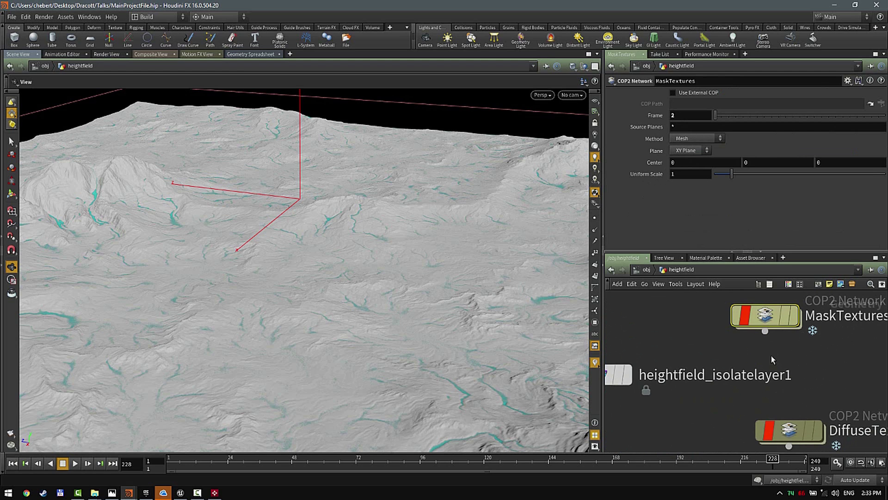
double_click(757, 315)
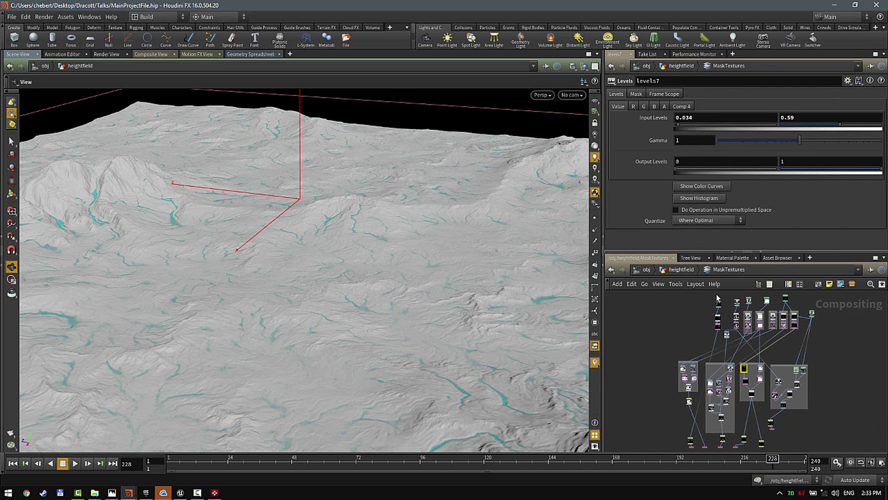
Step: Select MaskImport_CliffMask and check its SOP source, image and mask settings
scroll(718, 298, "up", 5)
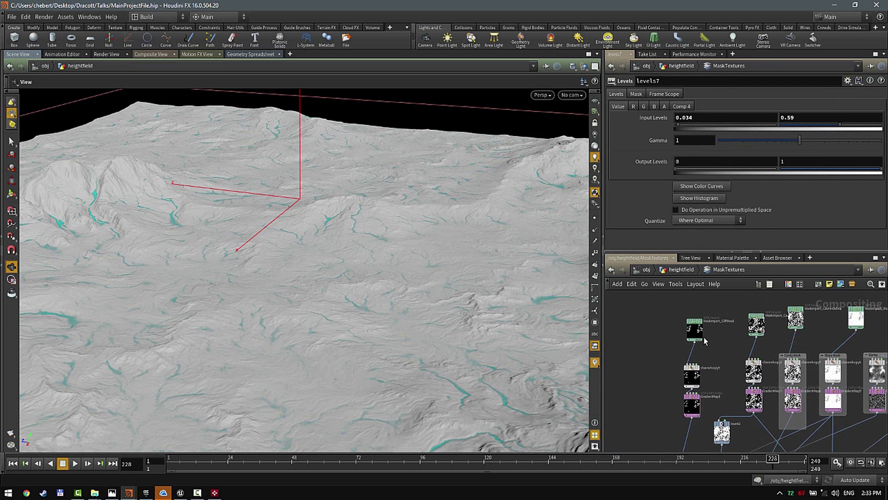
scroll(704, 341, "up", 6)
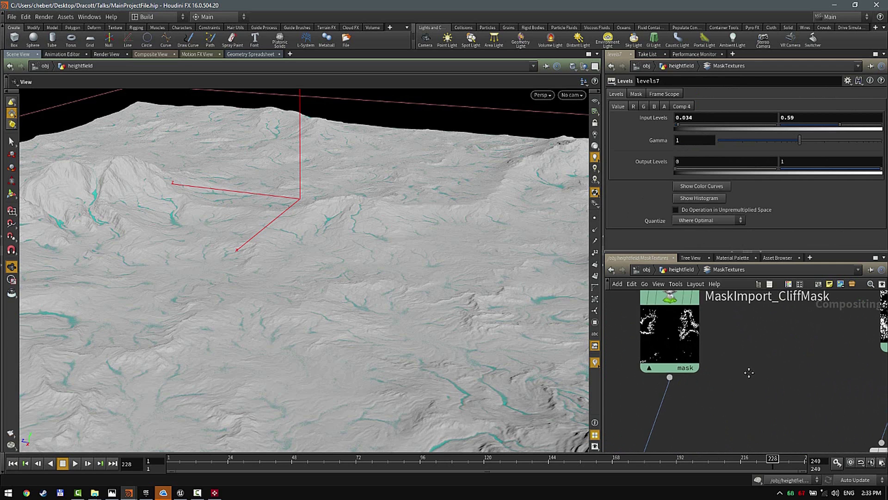
left_click(681, 375)
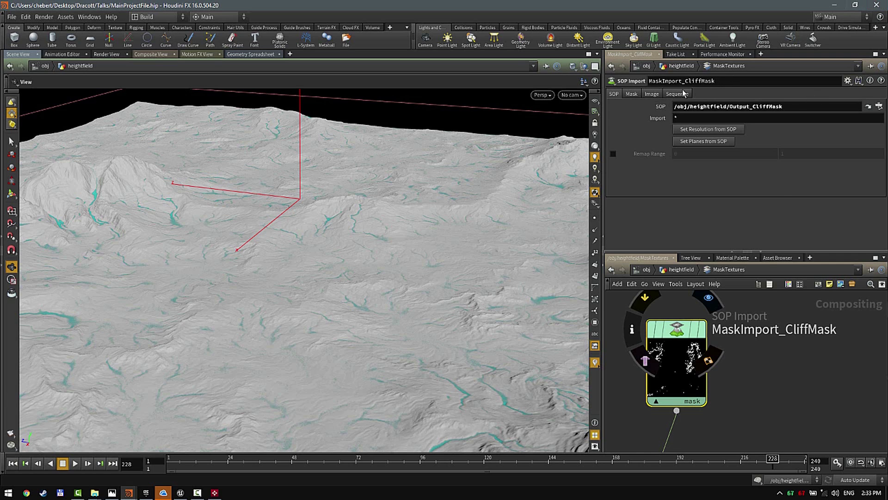
left_click(648, 94)
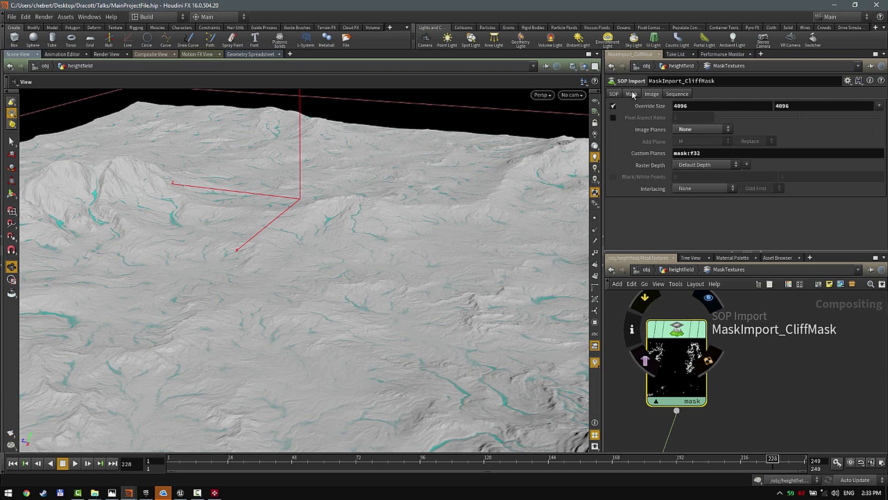
left_click(632, 94)
Step: Return to the heightfield network, select the group of output mask nodes and display Output_CliffMask on the terrain
middle_click_drag(725, 383, 645, 385)
key("u")
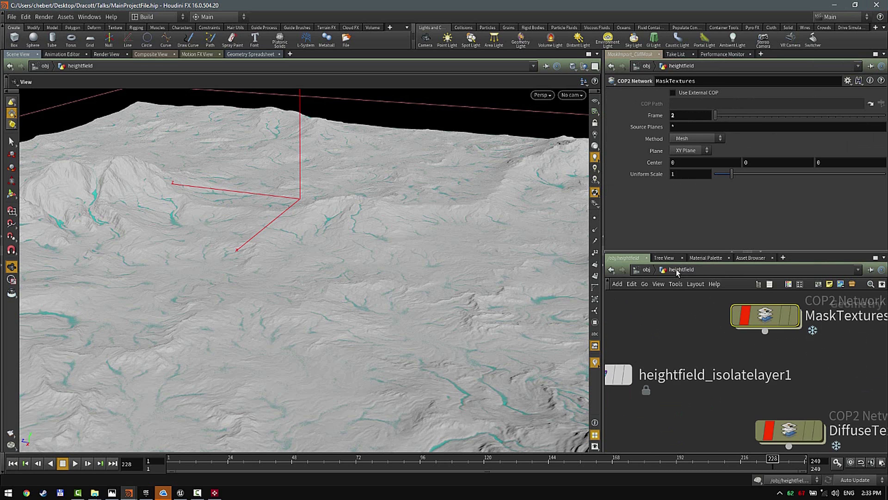
middle_click_drag(868, 302, 885, 408)
scroll(661, 353, "down", 2)
middle_click_drag(748, 413, 749, 409)
left_click_drag(656, 320, 728, 428)
scroll(696, 335, "up", 5)
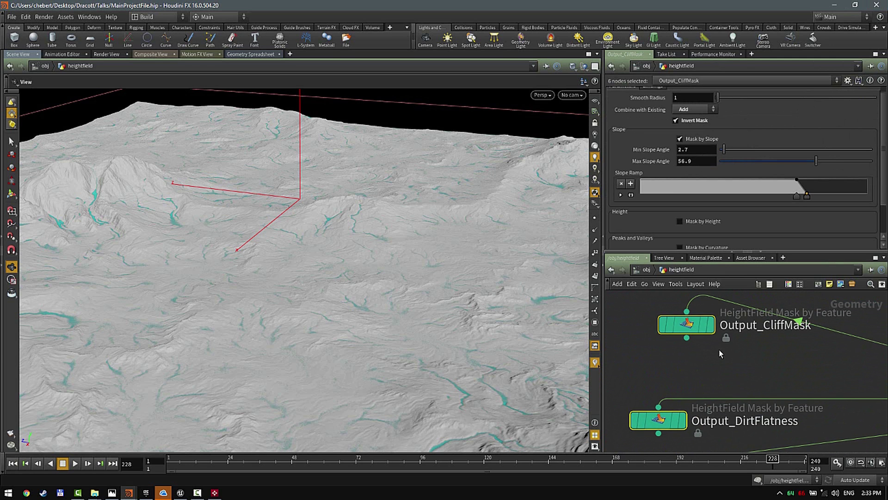
left_click(711, 324)
left_click_drag(358, 252, 309, 268)
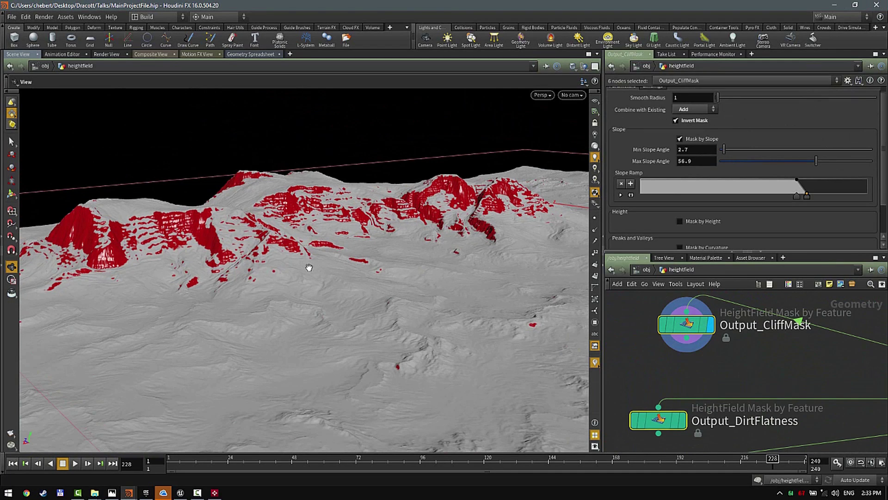
Step: Go back inside the MaskTextures COP2 network and bring MaskImport_CliffMask into view
middle_click_drag(799, 339, 734, 342)
scroll(752, 349, "down", 5)
scroll(732, 327, "up", 1)
scroll(736, 329, "up", 2)
middle_click_drag(755, 370, 527, 332)
scroll(685, 348, "up", 4)
left_click(684, 345)
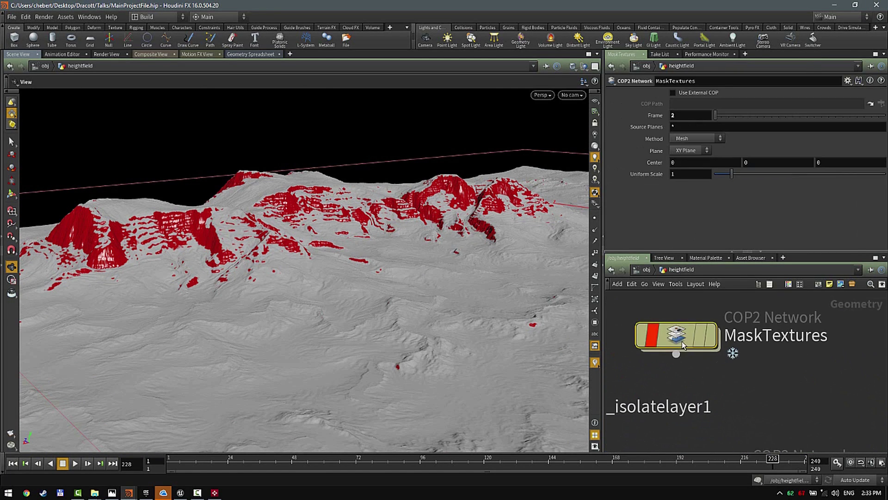
key("i")
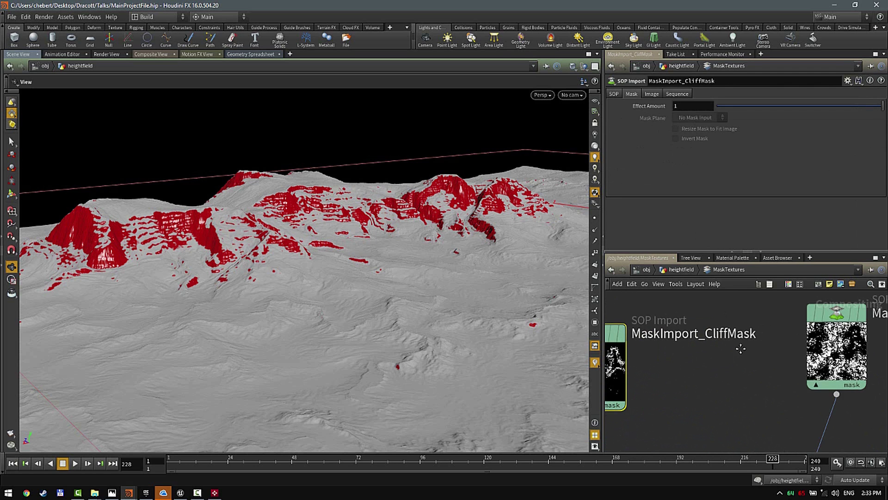
middle_click_drag(741, 348, 825, 334)
scroll(692, 352, "down", 3)
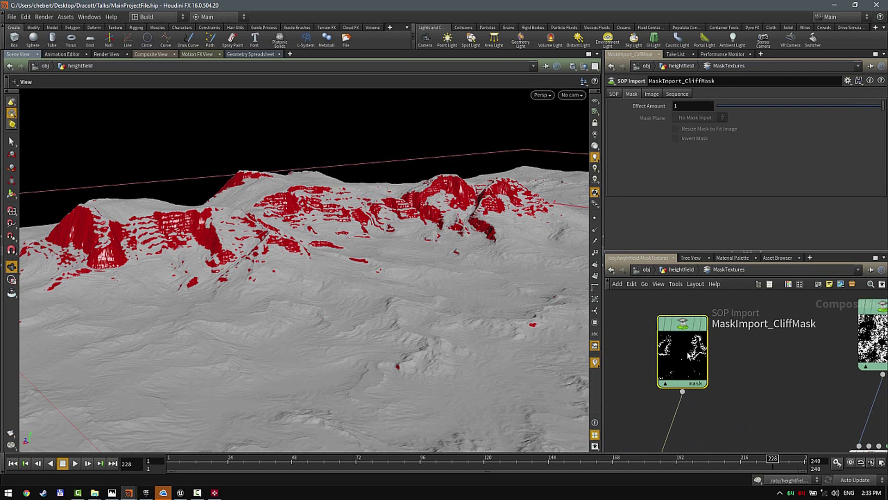
Step: Trace the compositing chains from the channel copies and gradient maps down to the output nodes around Output_Gravel_Mask
mouse_move(711, 352)
middle_mouse_down()
mouse_move(735, 312)
mouse_move(740, 275)
middle_mouse_up()
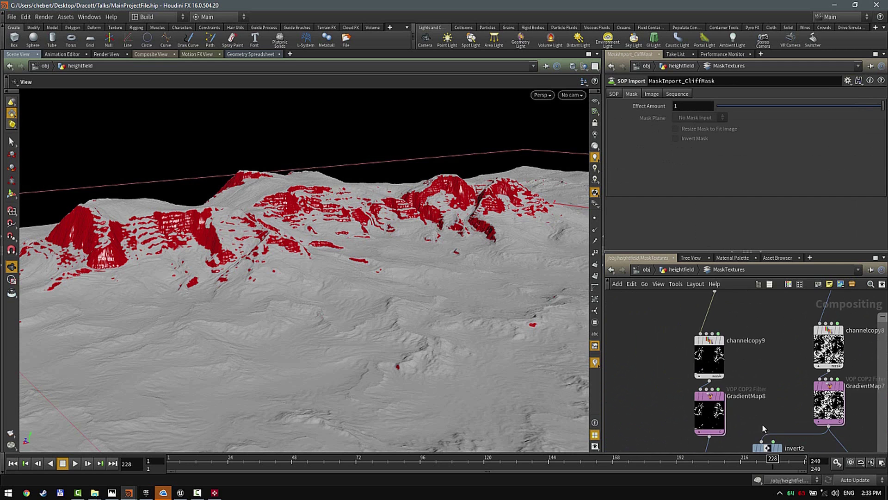
middle_click_drag(759, 418, 741, 294)
scroll(720, 372, "down", 3)
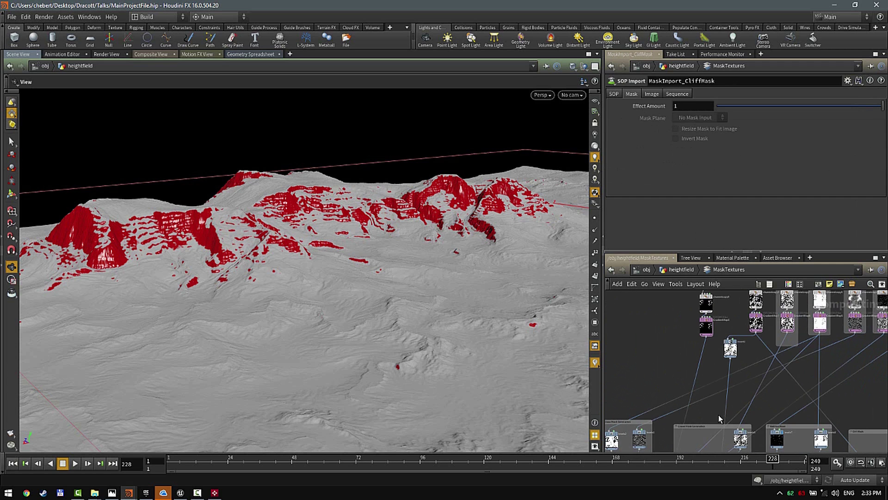
middle_click_drag(704, 401, 730, 271)
middle_click_drag(731, 430, 730, 413)
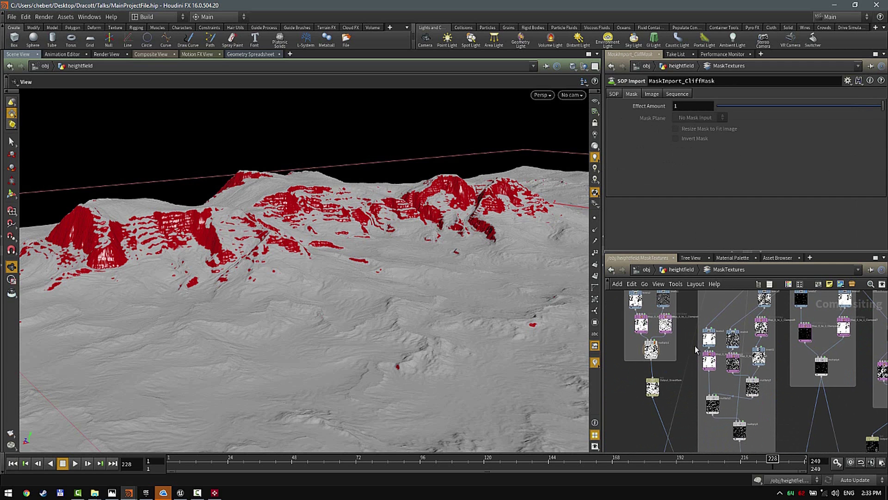
middle_click_drag(715, 441, 698, 271)
middle_click_drag(701, 317, 711, 382)
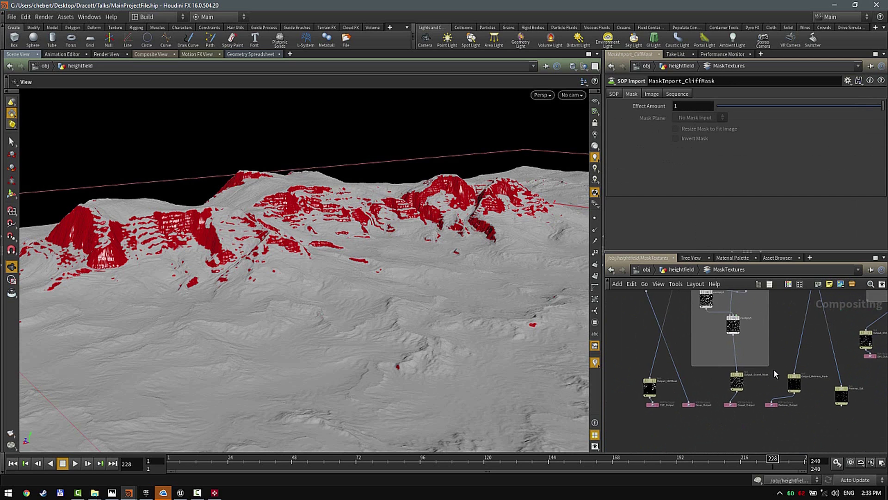
scroll(774, 370, "up", 3)
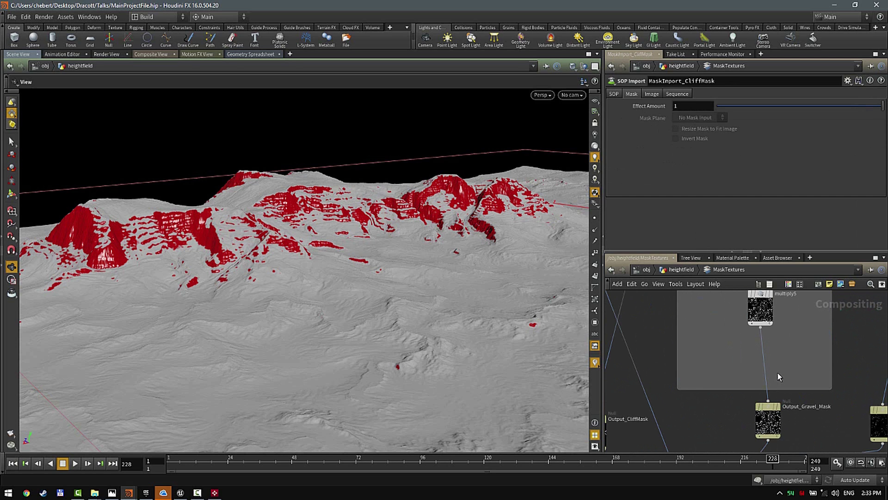
Step: Follow the gravel and wetness output nodes across to the Preview_Out null and check its parameters
middle_click_drag(778, 373, 669, 335)
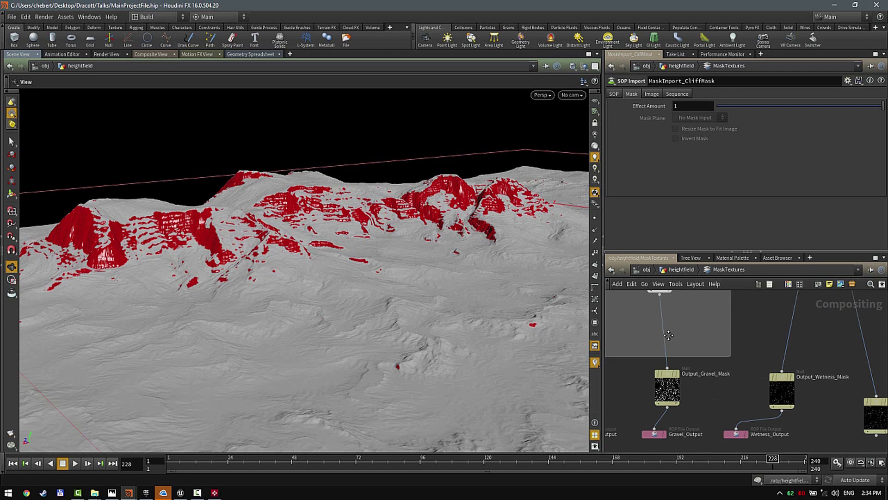
middle_click_drag(834, 411, 823, 391)
middle_click_drag(862, 423, 768, 408)
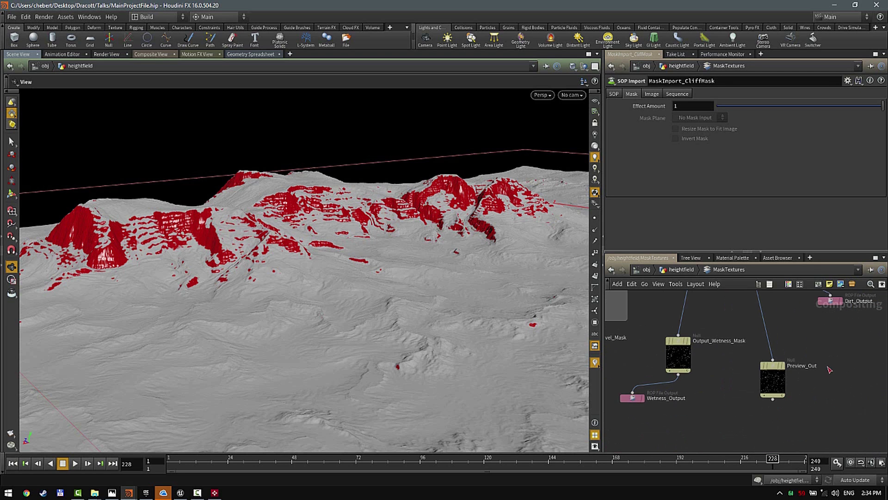
left_click(781, 380)
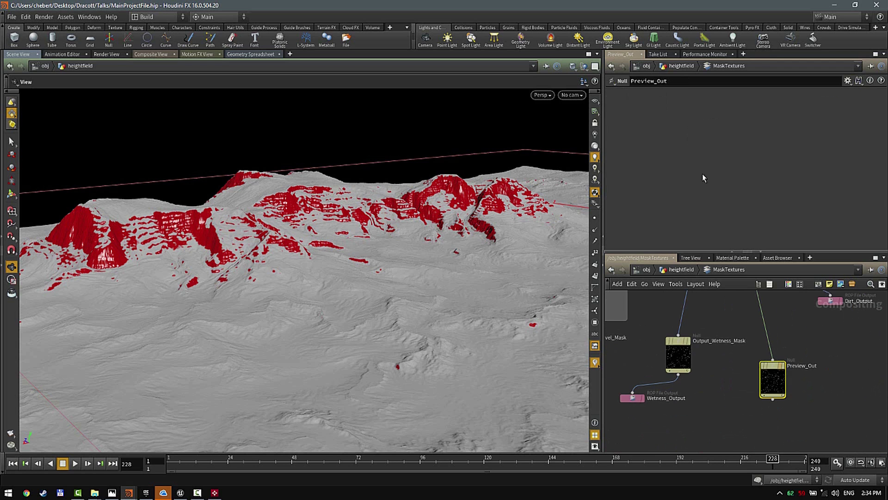
Step: Return to the heightfield network, select Previewing_MaskTextures and check the Preview_Out path in its base texture map name
left_click(681, 269)
middle_click_drag(696, 383, 806, 358)
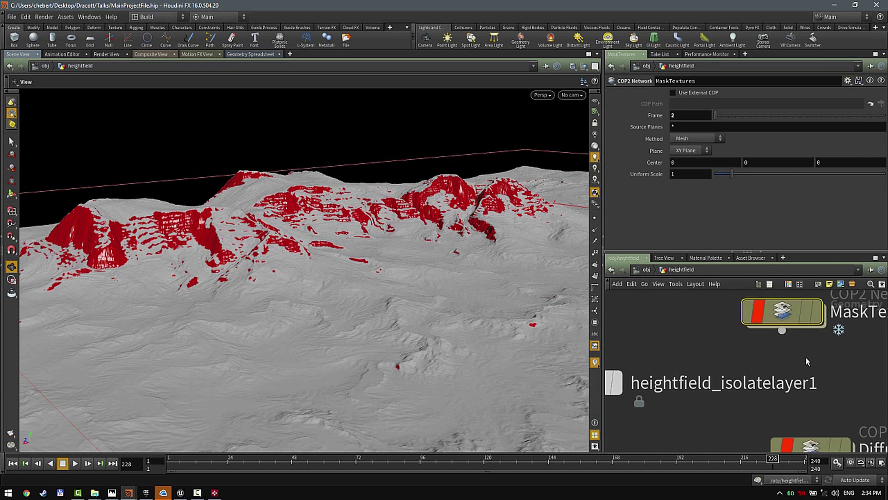
scroll(806, 358, "down", 2)
middle_click_drag(769, 386, 850, 289)
scroll(732, 387, "up", 1)
scroll(731, 388, "up", 2)
middle_click_drag(767, 374, 766, 401)
scroll(766, 400, "down", 2)
left_click(688, 397)
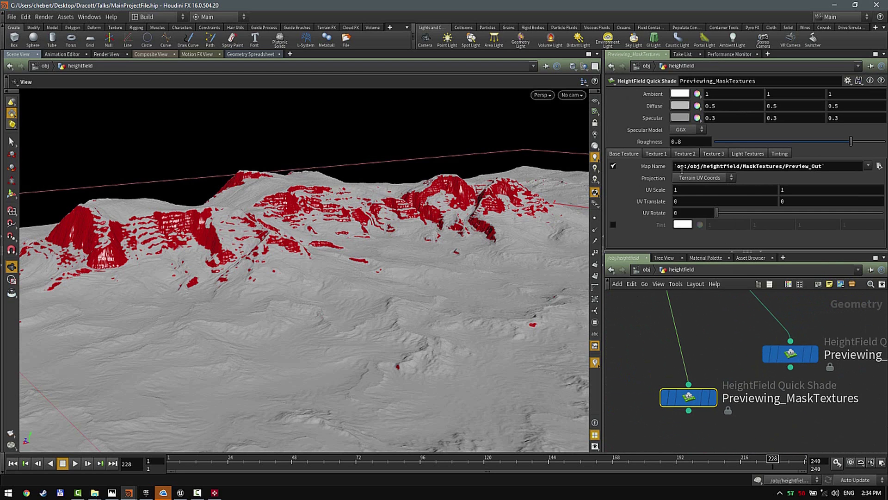
left_click_drag(821, 166, 674, 166)
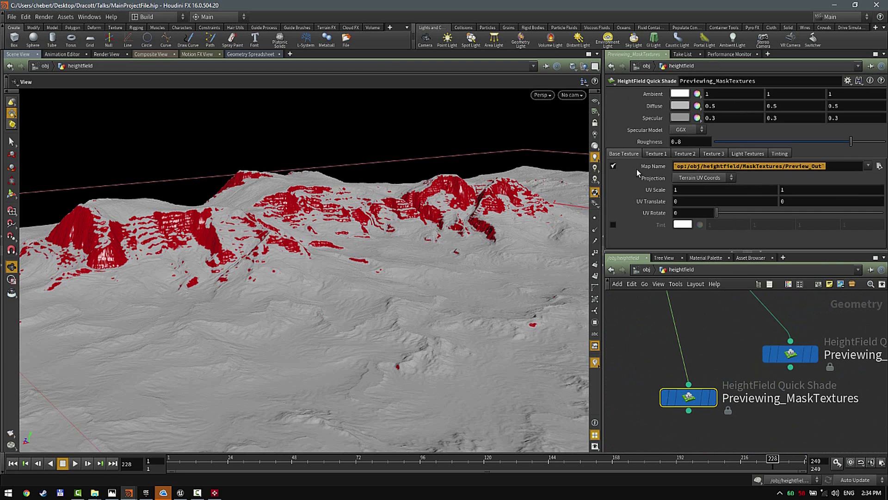
Step: Display Previewing_MaskTextures and inspect the projected mask texture across the whole terrain
mouse_move(787, 351)
left_click(714, 396)
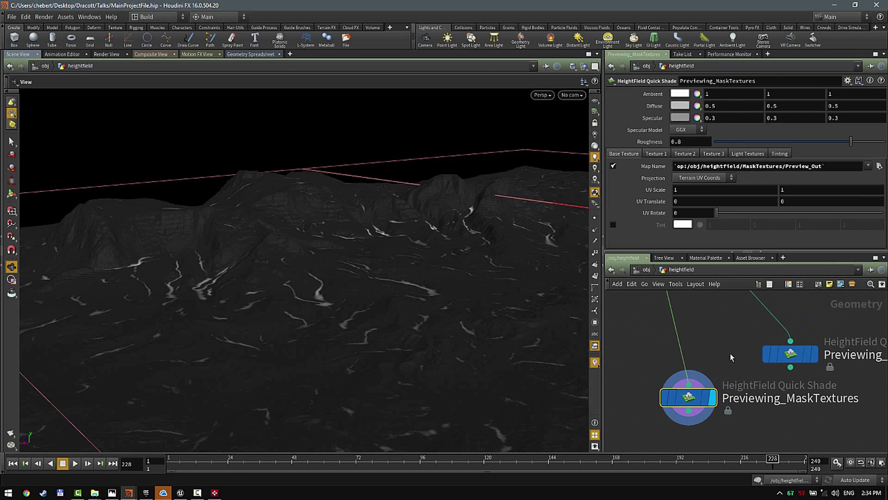
left_click_drag(409, 245, 220, 214)
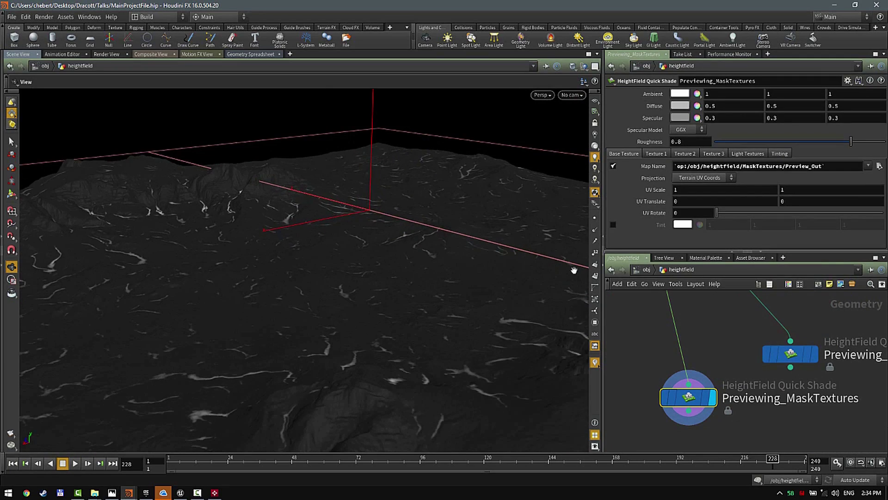
left_click_drag(500, 264, 493, 330)
left_click_drag(535, 353, 393, 321)
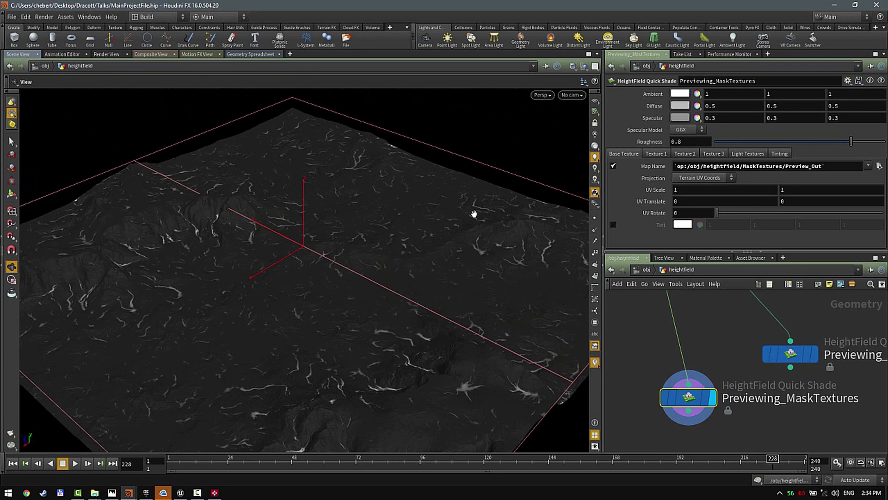
Step: Display the neighbouring HeightField Quick Shade preview node on the terrain in place of Previewing_MaskTextures
left_click(815, 354)
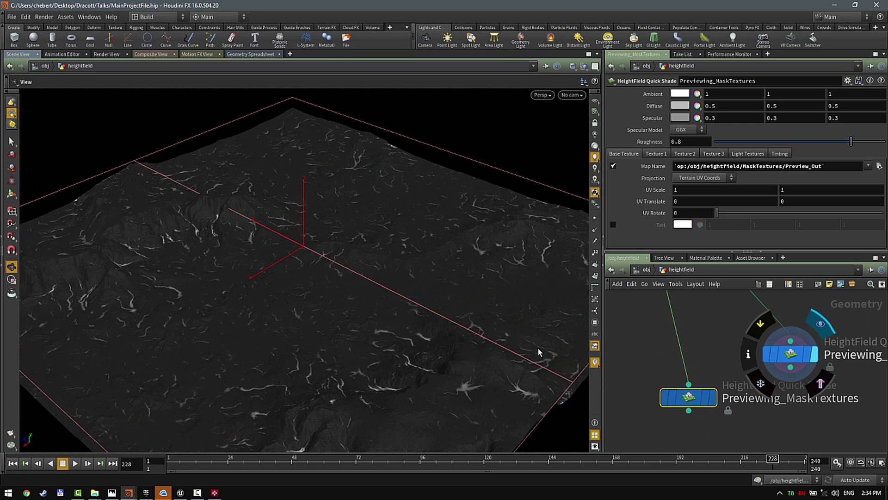
key("super")
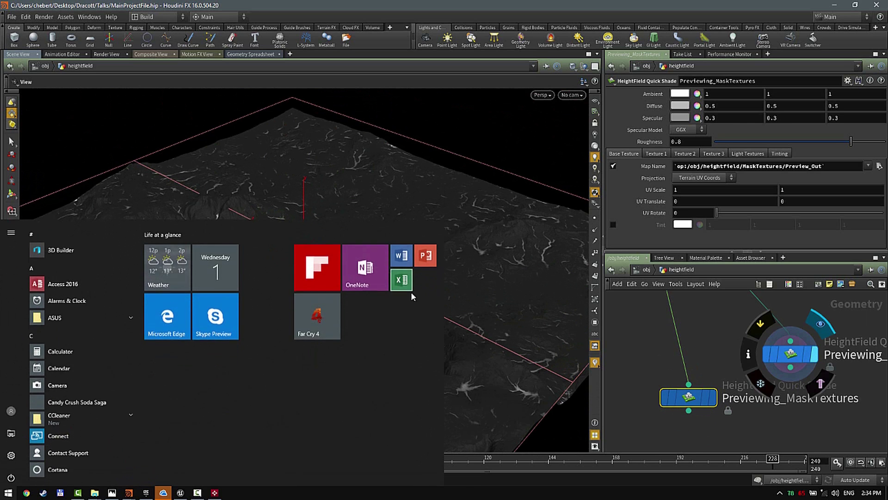
left_click(422, 211)
key("super")
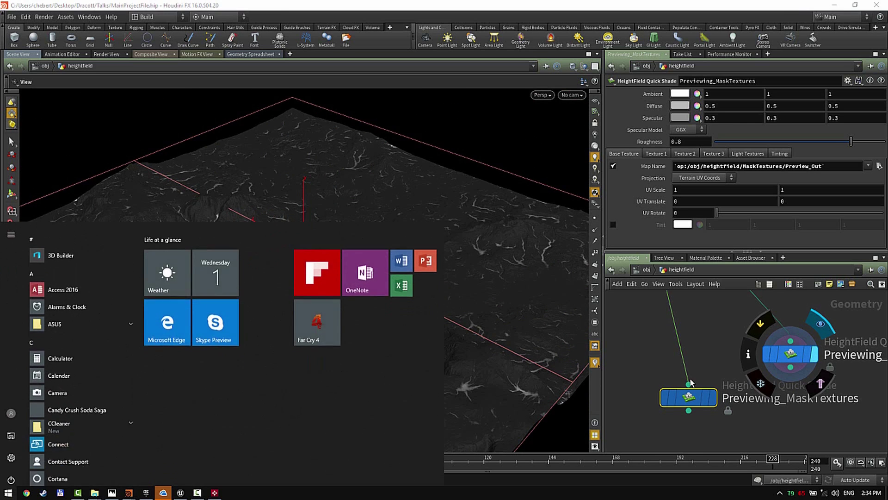
left_click(460, 201)
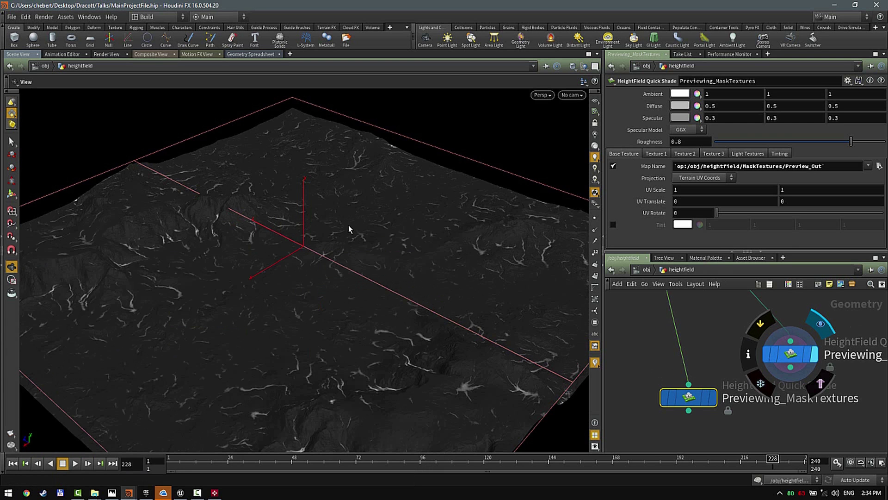
Step: Switch to the Unreal Editor, browse the content to the Terrain folder under Props and open the T_MainTerrain2_D texture
key("alt+Tab")
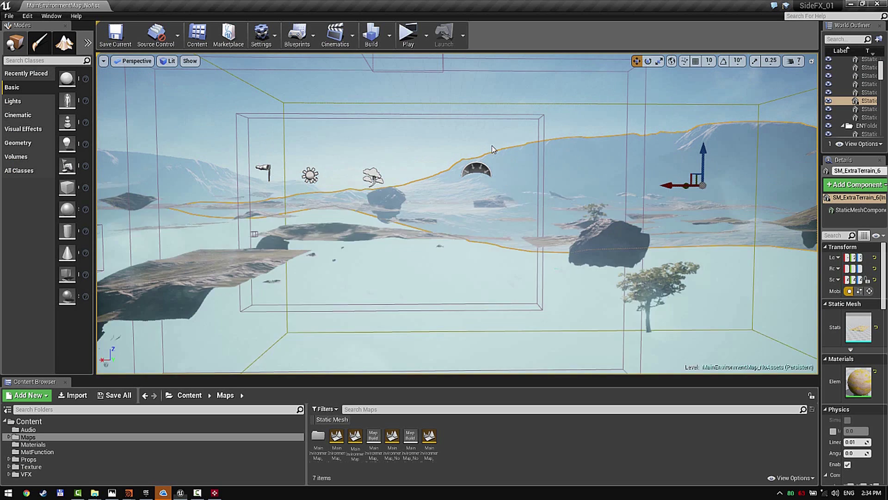
left_click(74, 465)
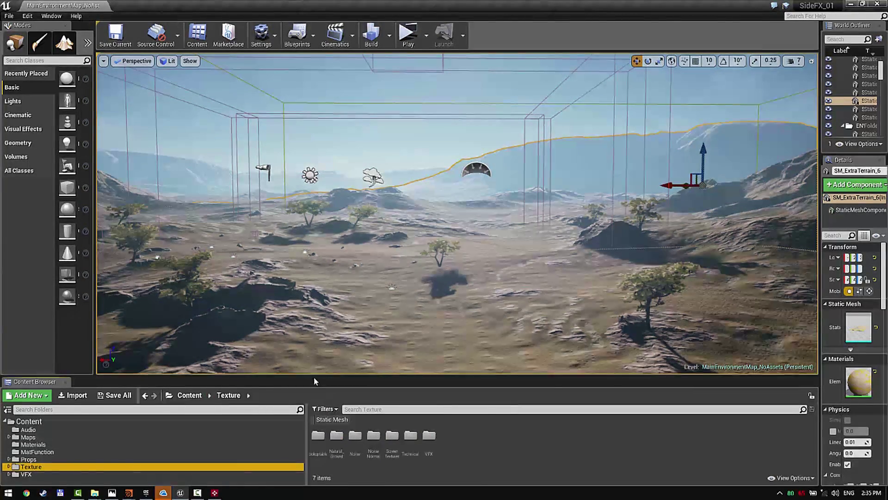
left_click_drag(314, 374, 314, 276)
left_click(28, 343)
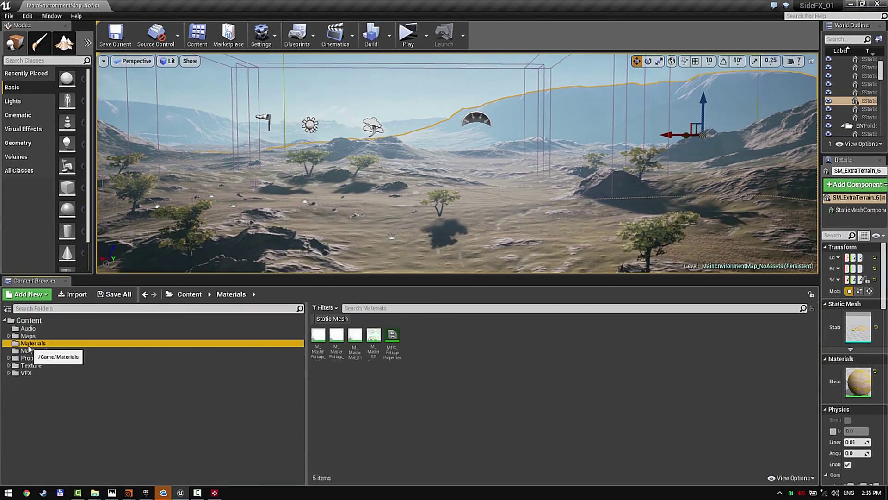
left_click(28, 358)
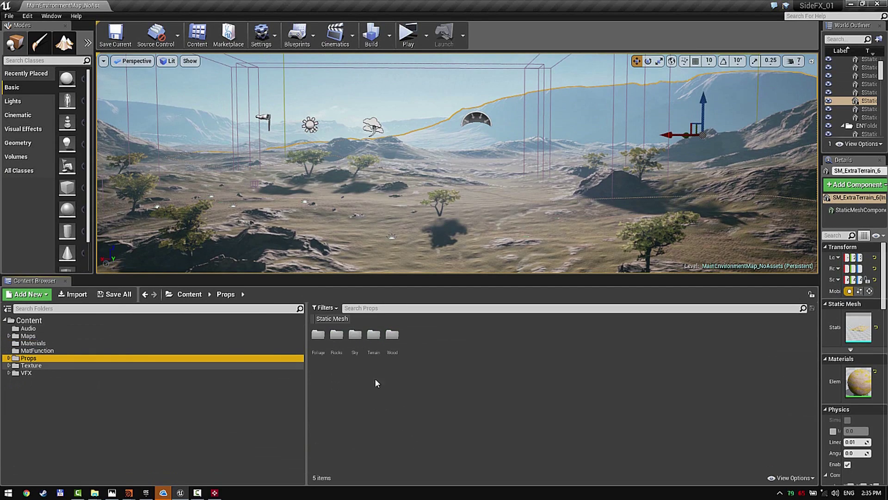
double_click(374, 334)
double_click(429, 335)
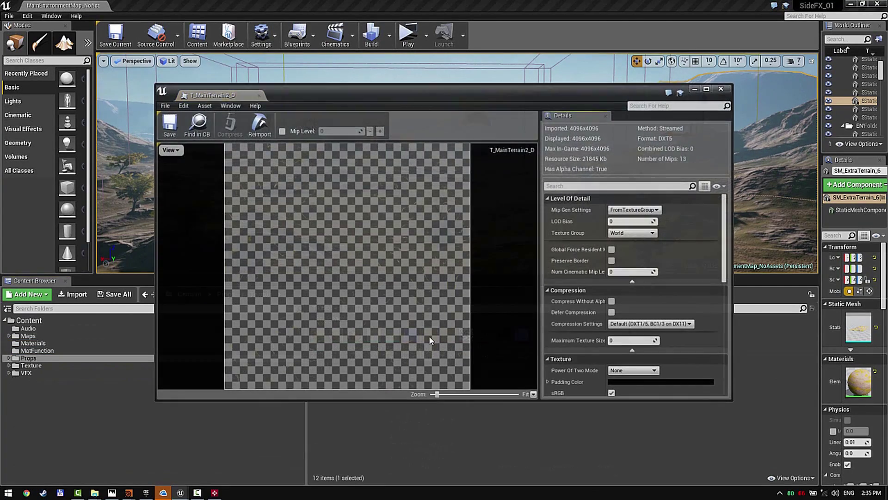
Step: Hide the alpha channel of T_MainTerrain2_D and examine its colour detail at several zoom levels
left_click(170, 149)
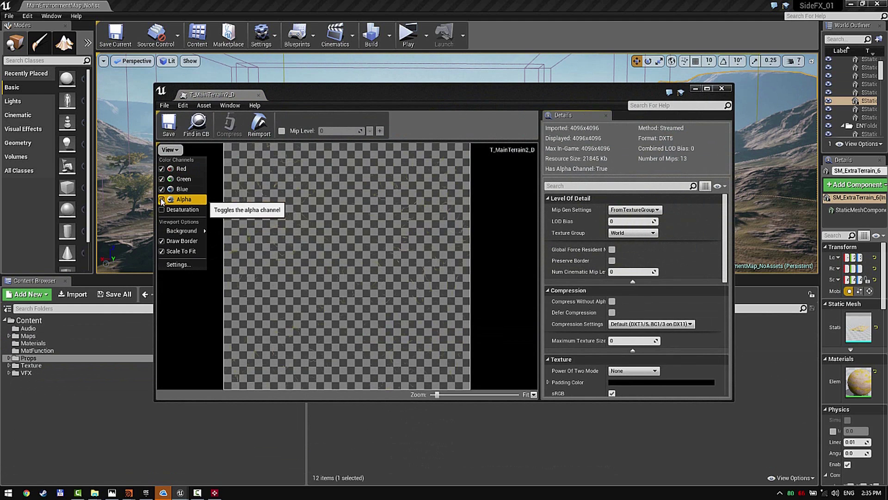
left_click(182, 199)
scroll(396, 299, "up", 6)
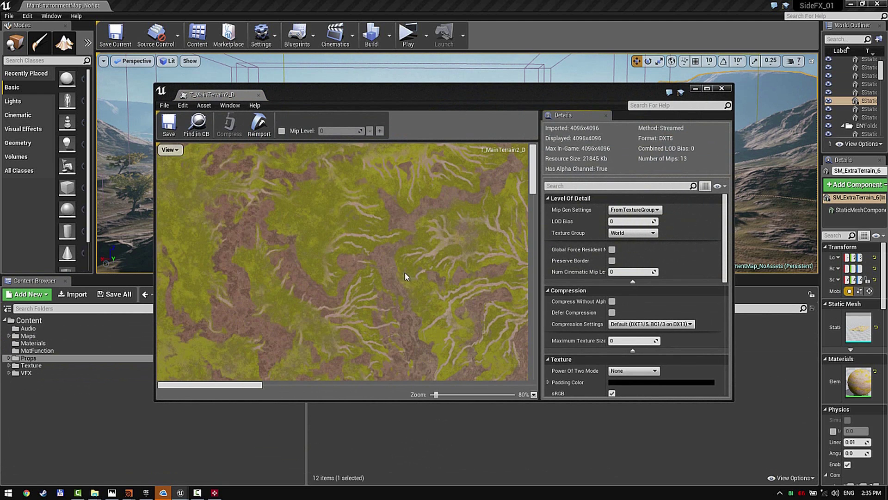
scroll(405, 276, "down", 2)
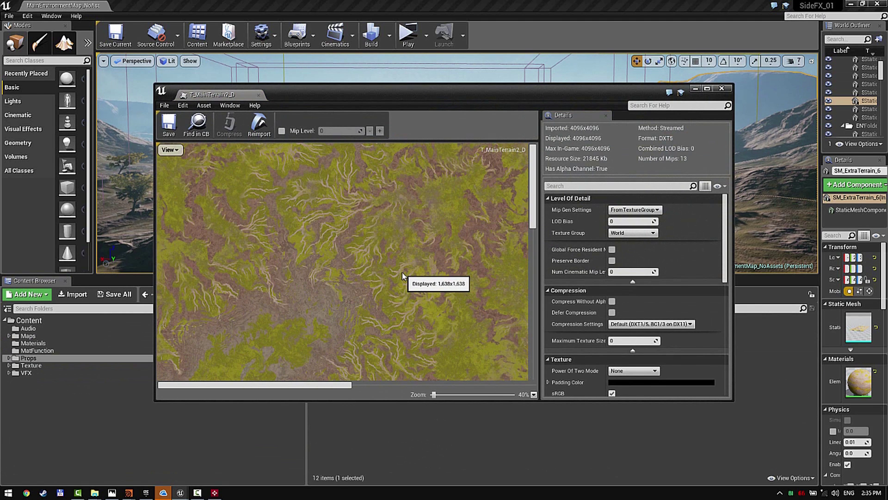
scroll(352, 257, "down", 2)
scroll(356, 250, "up", 4)
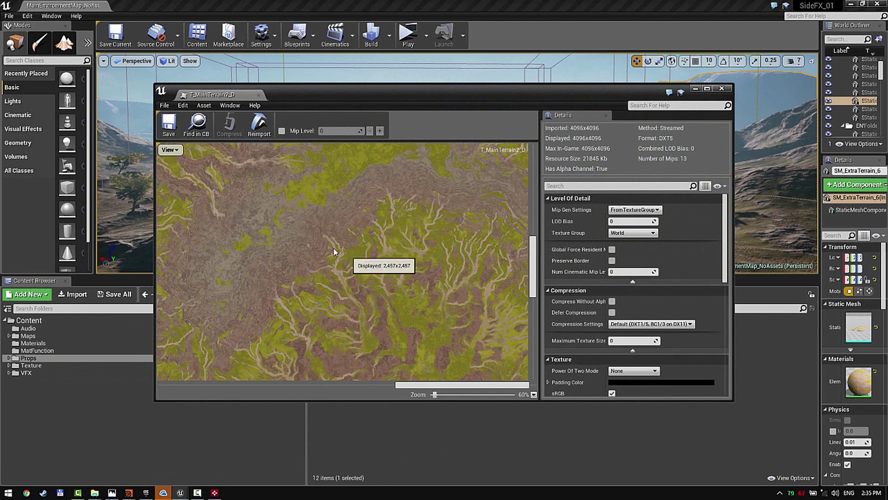
scroll(359, 260, "up", 2)
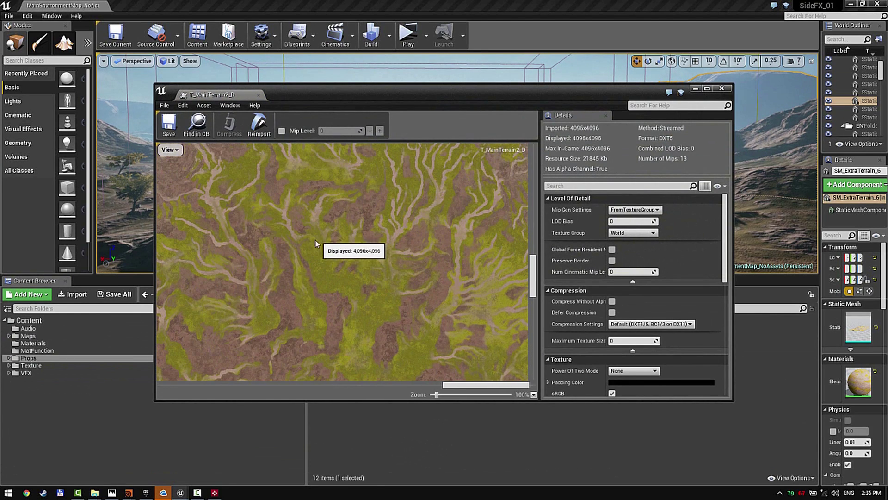
Step: Close the texture editor and look over the level's terrain in wireframe and lit view modes
left_click(722, 88)
right_click_drag(609, 213, 640, 234)
key("alt+2")
key("alt+4")
right_click_drag(583, 199, 587, 207)
right_click_drag(519, 119, 531, 138)
Step: Glance at the mountain reference photos, return to Houdini and inspect the coloured terrain preview from a lower angle
key("super+Tab")
left_click(473, 182)
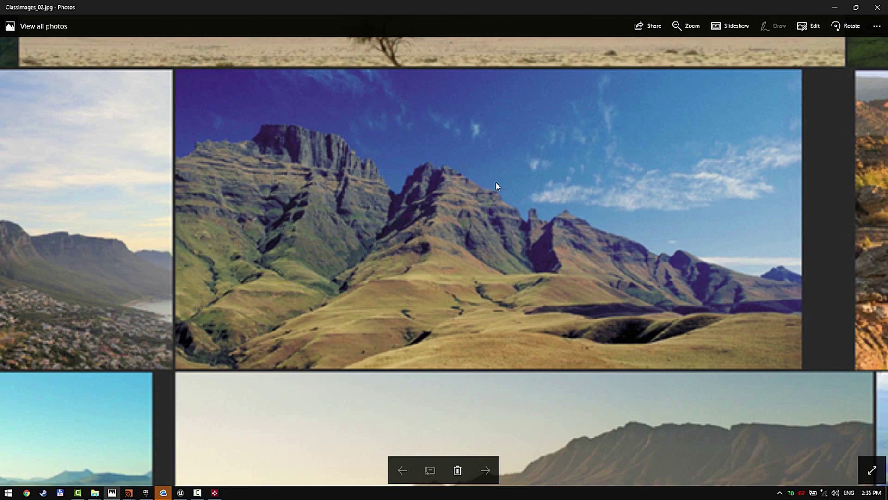
key("super+Tab")
left_click(482, 170)
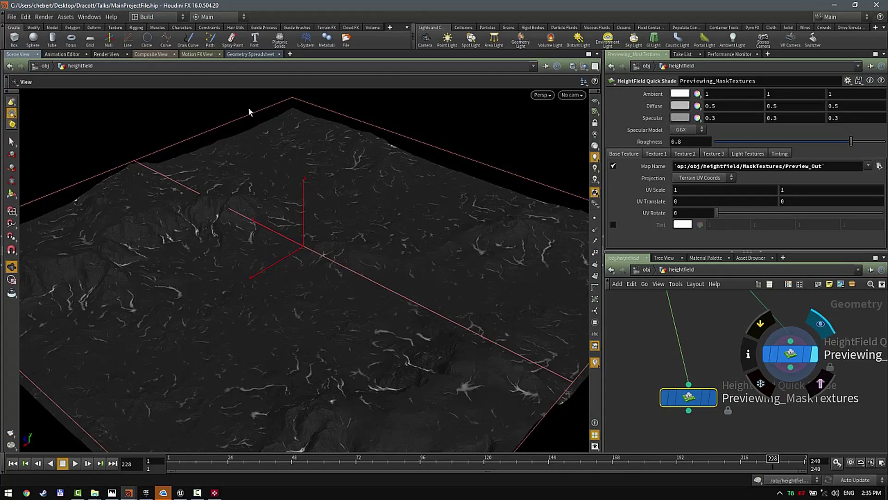
left_click(9, 14)
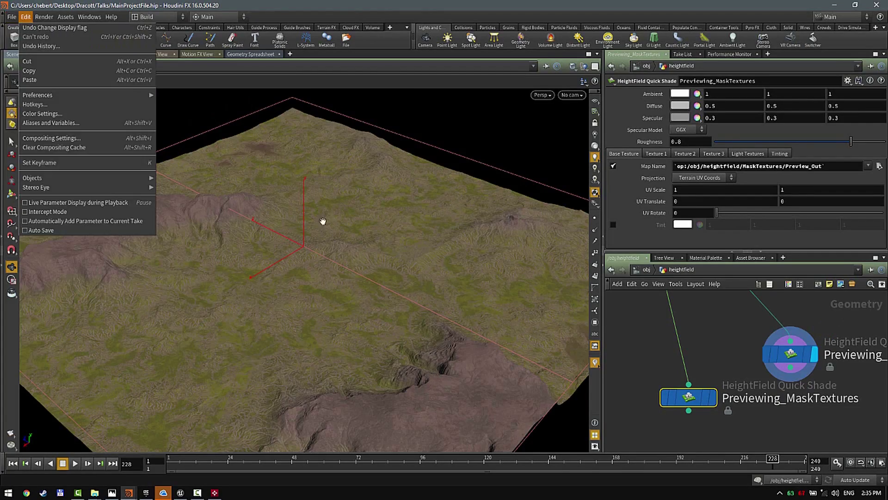
left_click(336, 221)
left_click_drag(374, 247, 149, 158)
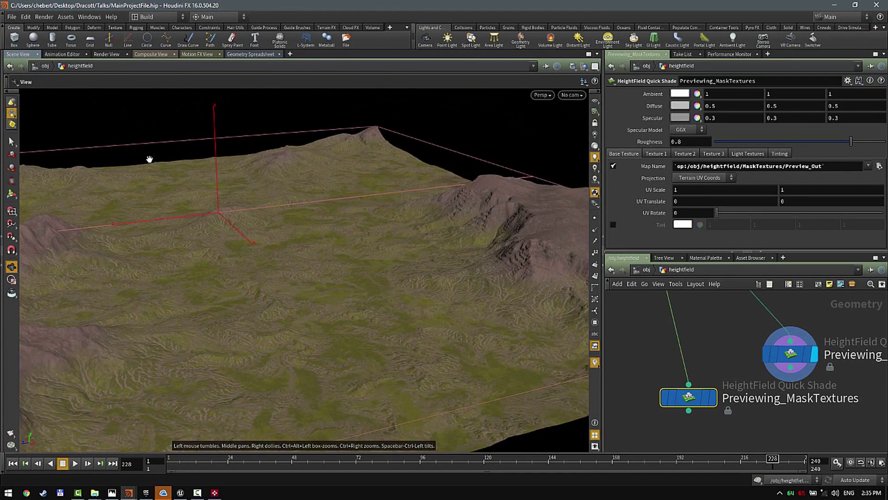
Step: Open the MainProjectFile2.hip project from the $HIP folder
left_click(9, 17)
left_click(19, 36)
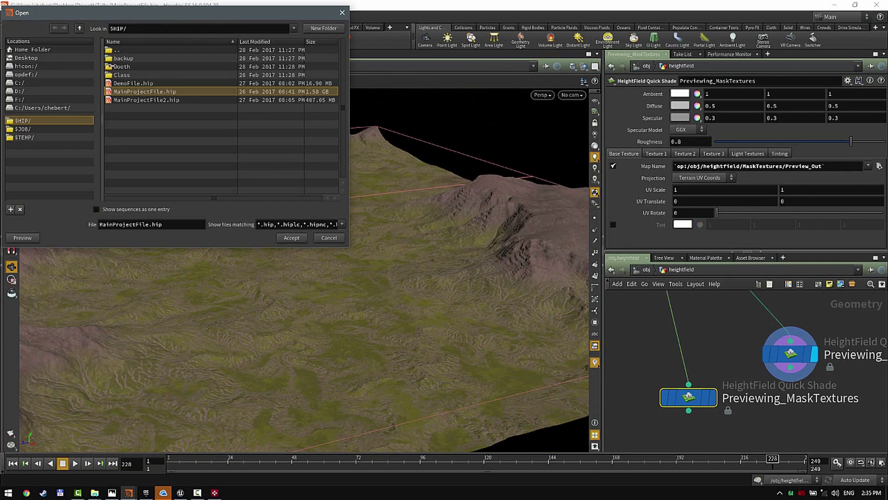
double_click(163, 101)
left_click(174, 119)
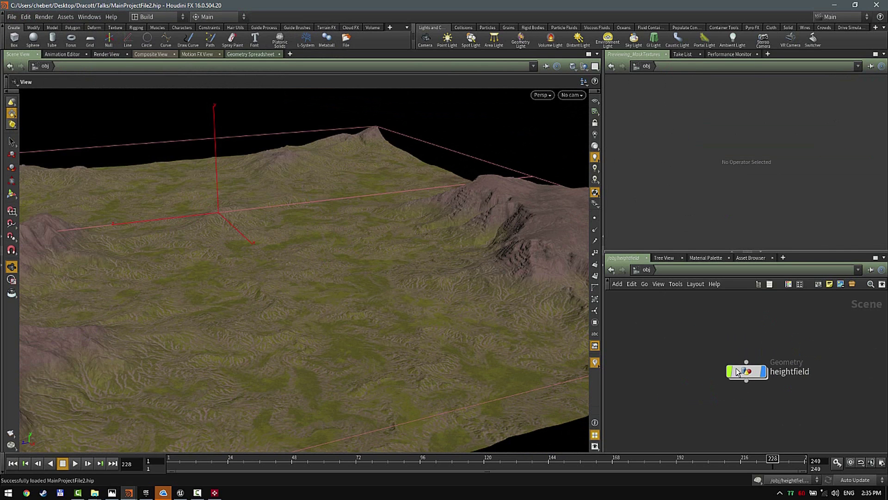
Step: Switch to the Photos app and page through the terrain progress slides from ClassImages_03a to ClassImages_03d
key("alt+Tab")
key("alt+Tab")
key("alt+Tab")
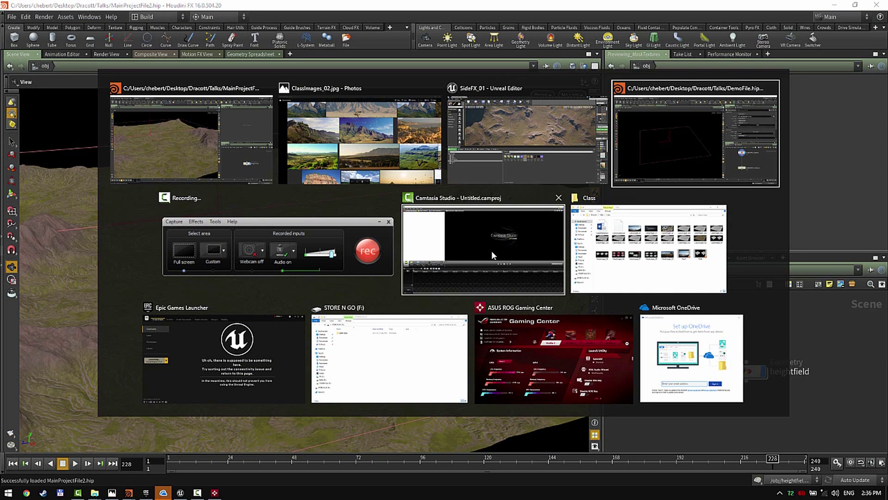
left_click(373, 115)
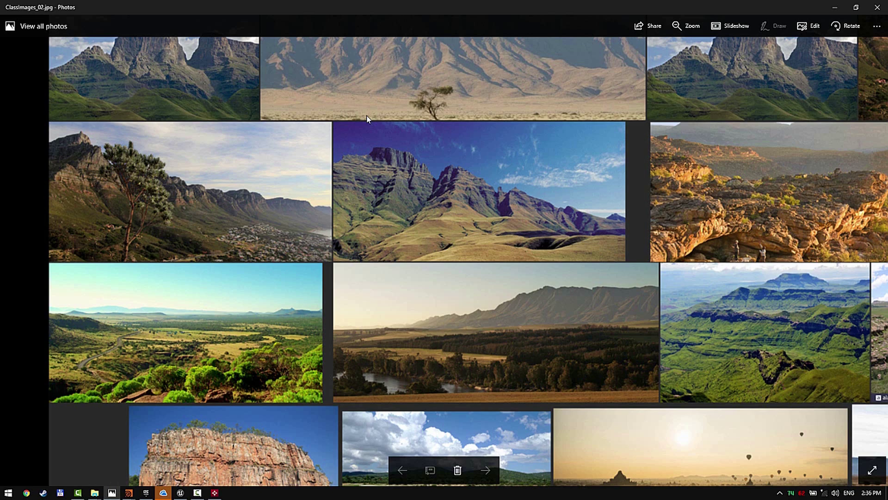
scroll(415, 179, "down", 4)
key("Right")
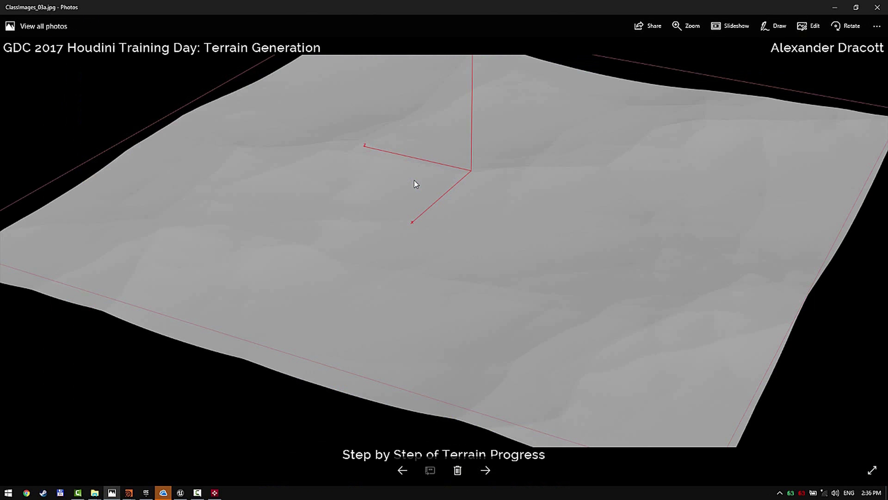
key("Right")
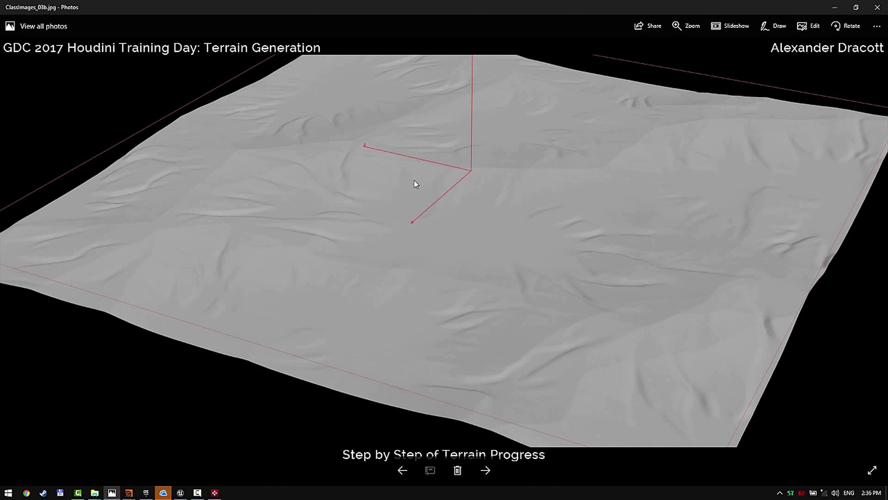
key("Right")
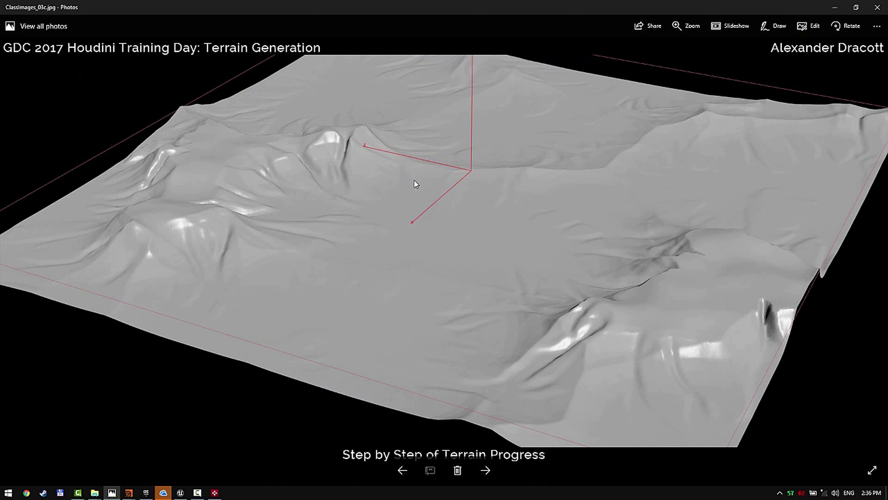
key("Right")
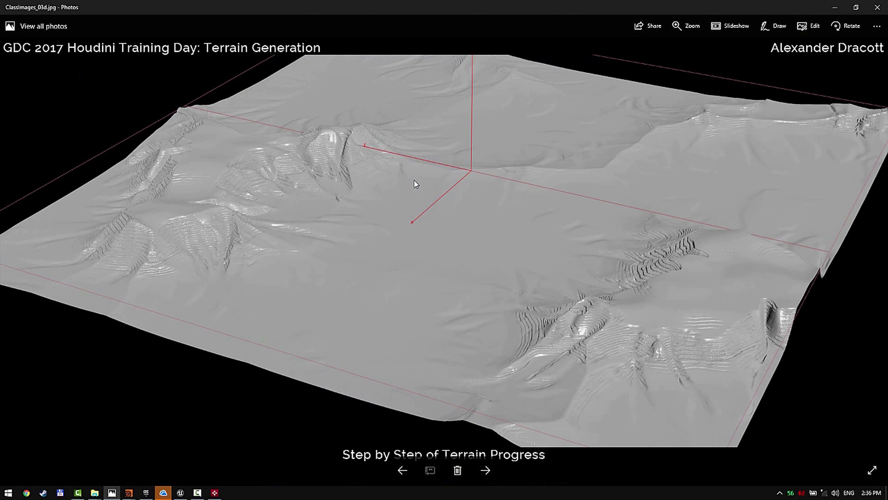
Step: Page through the terrain progress slides from ClassImages_03d to the coloured terrain in ClassImages_03j
key("Right")
key("Right")
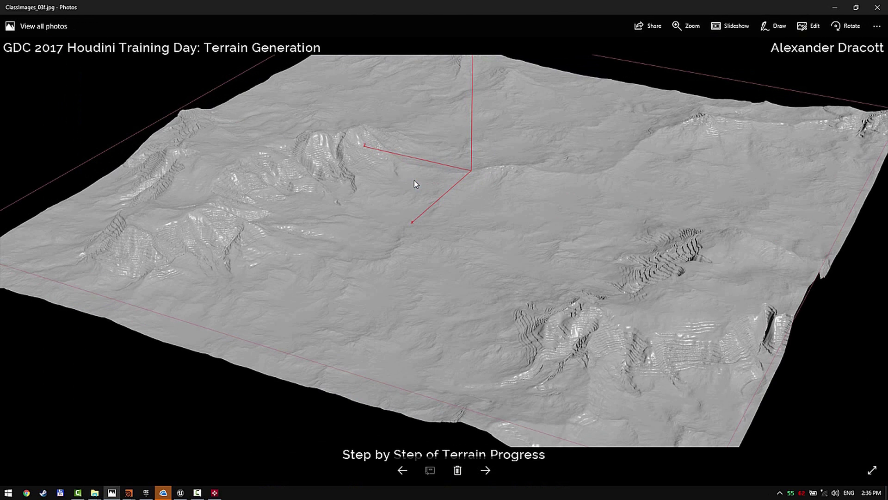
key("Right")
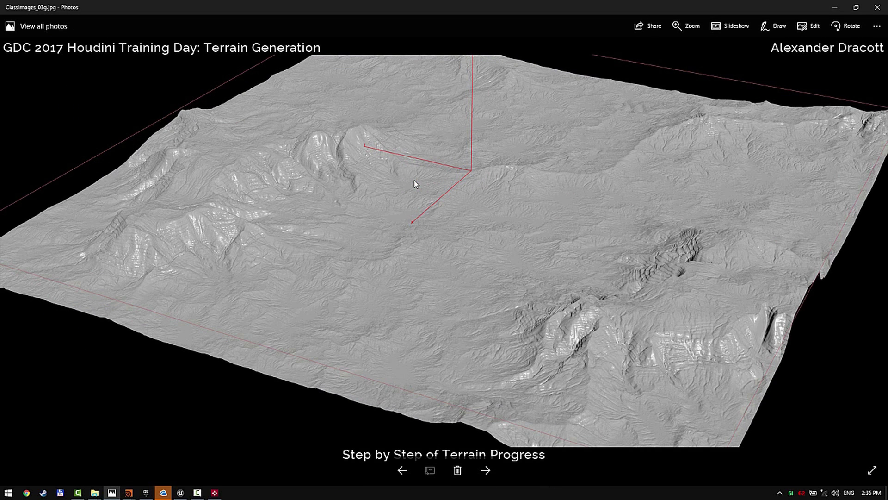
key("Right")
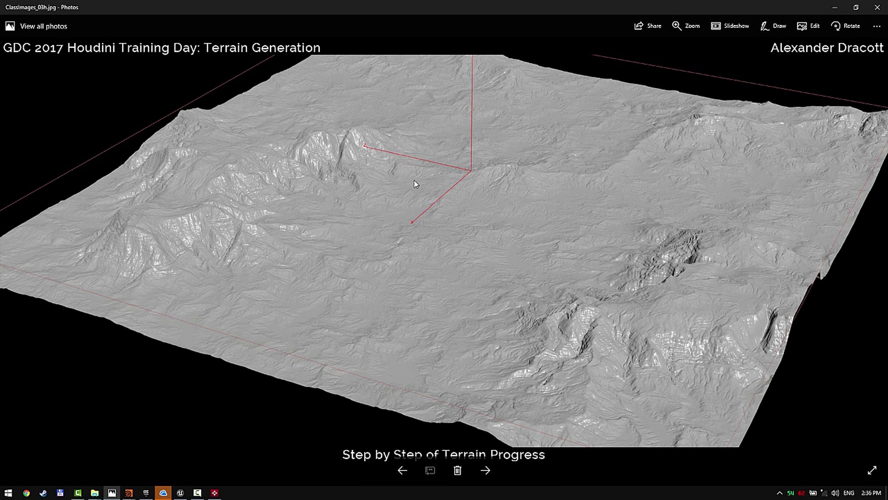
key("Right")
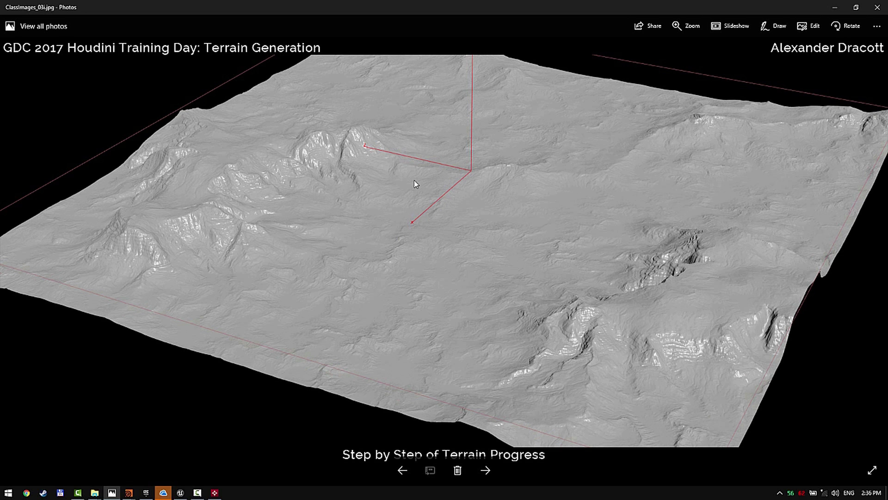
key("Right")
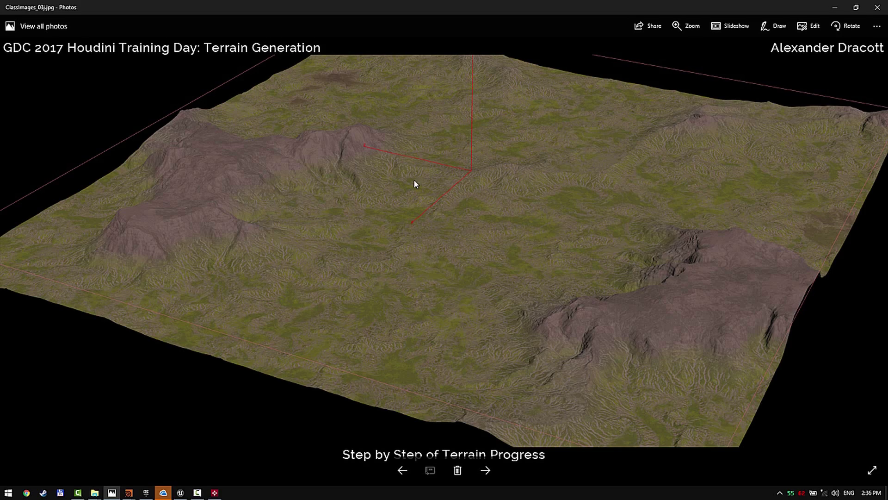
Step: Return to Houdini and examine the high-poly terrain and the Generating Geo For Normal Bake node group
key("alt+Tab")
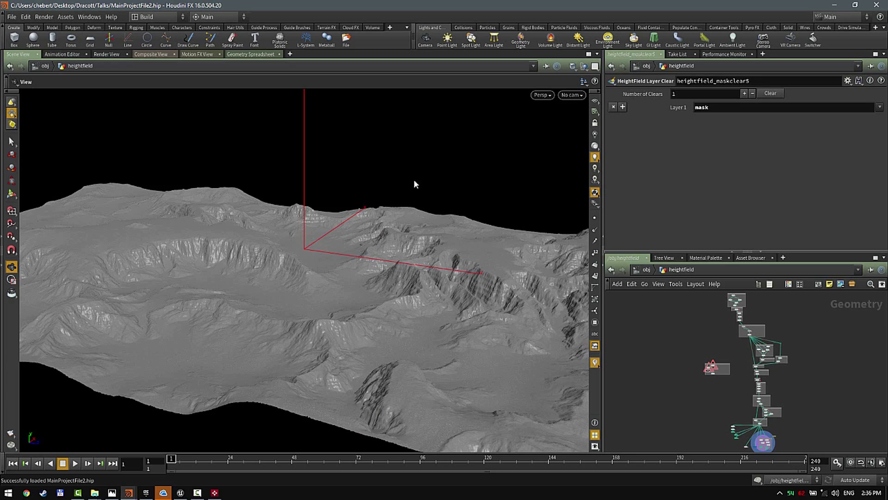
left_click_drag(301, 104, 234, 260)
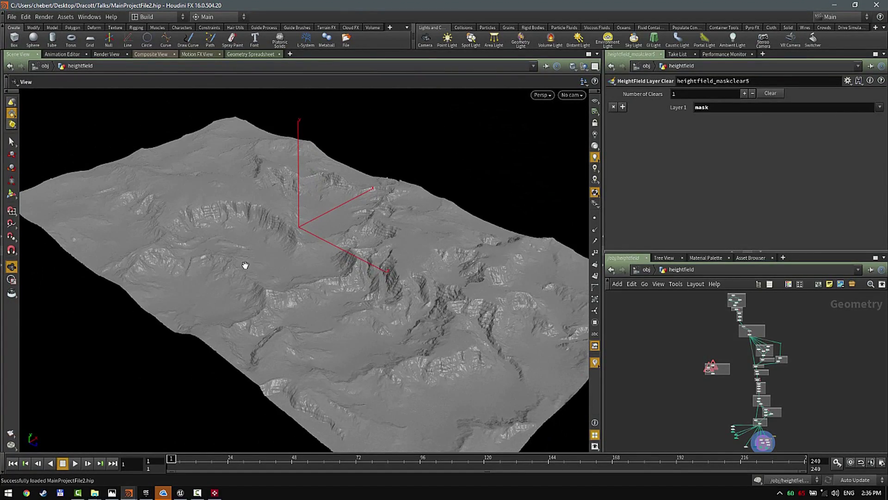
scroll(247, 263, "up", 5)
scroll(735, 356, "up", 6)
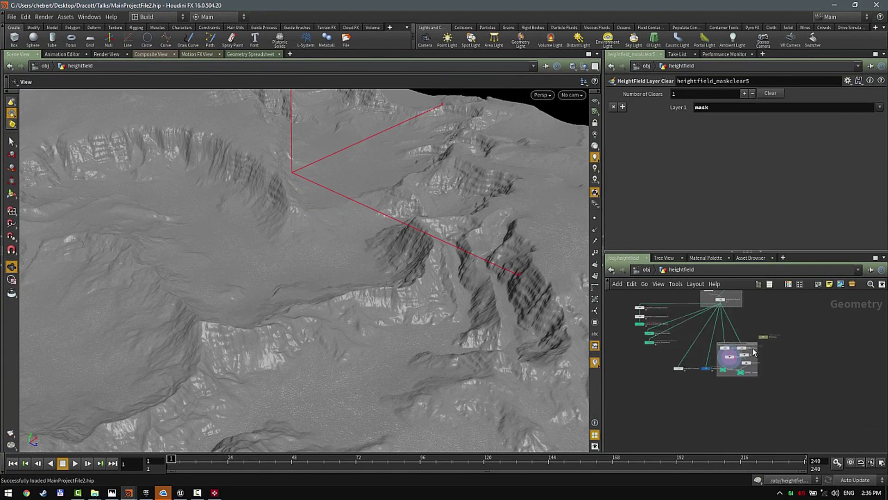
scroll(736, 358, "up", 4)
scroll(740, 366, "down", 4)
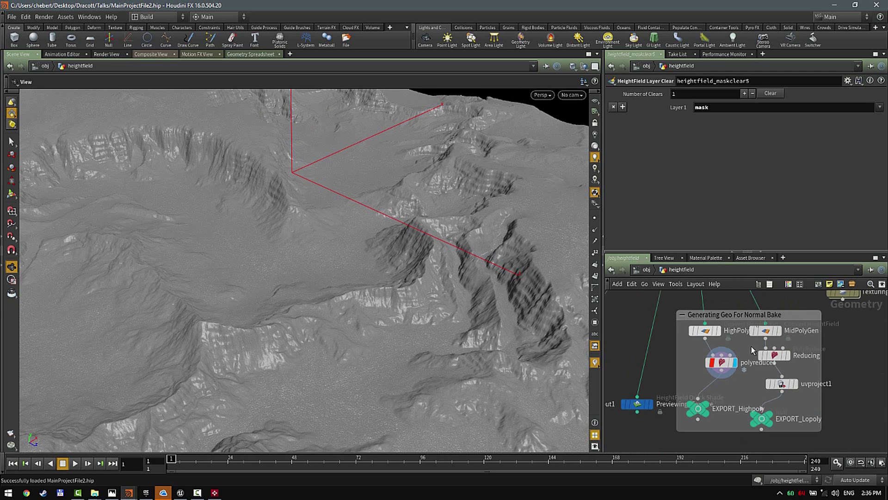
scroll(753, 377, "up", 5)
scroll(753, 376, "down", 2)
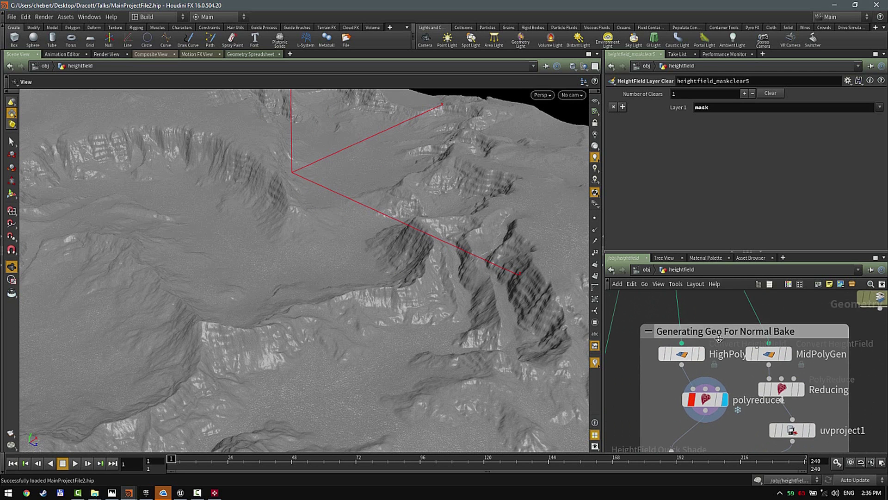
scroll(722, 366, "up", 4)
scroll(742, 366, "down", 4)
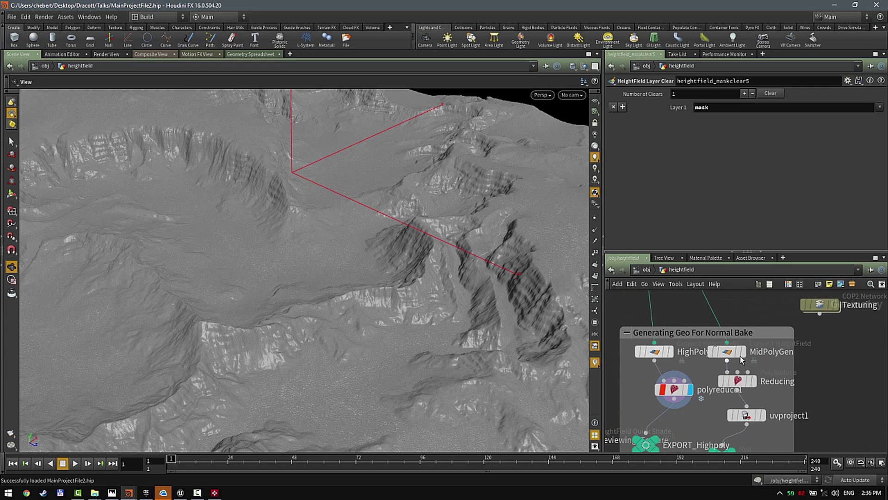
scroll(748, 357, "up", 4)
middle_click_drag(681, 373, 726, 345)
scroll(729, 395, "down", 2)
Step: Inspect the dense polyreduce mesh up close, along with the two export nodes in the normal bake group
left_click_drag(423, 279, 490, 306)
middle_click_drag(489, 306, 299, 245)
right_click_drag(299, 245, 398, 287)
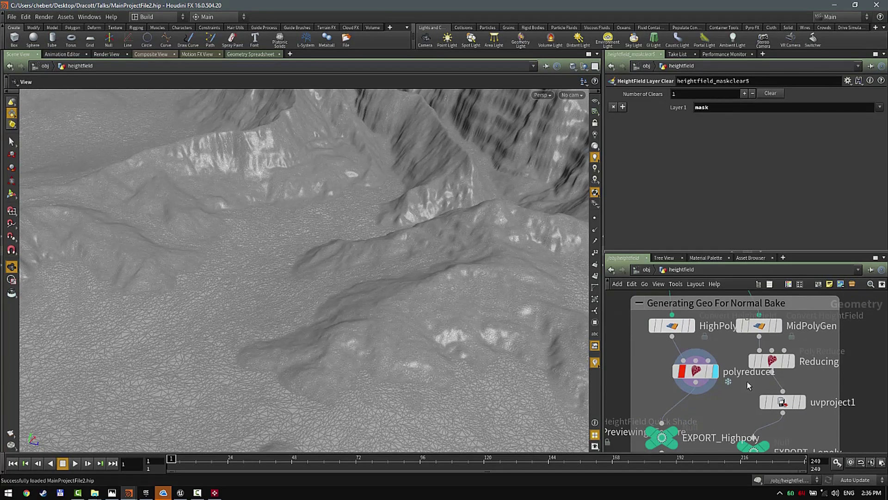
mouse_move(776, 409)
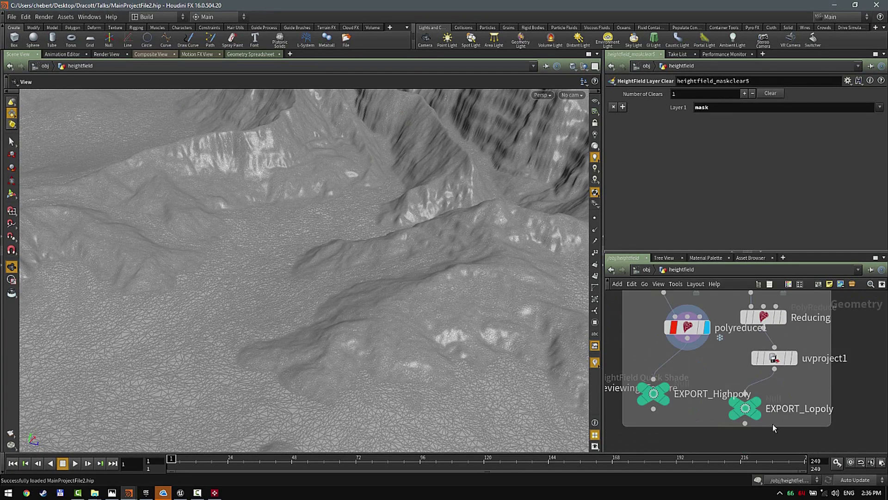
middle_click_drag(772, 424, 795, 361)
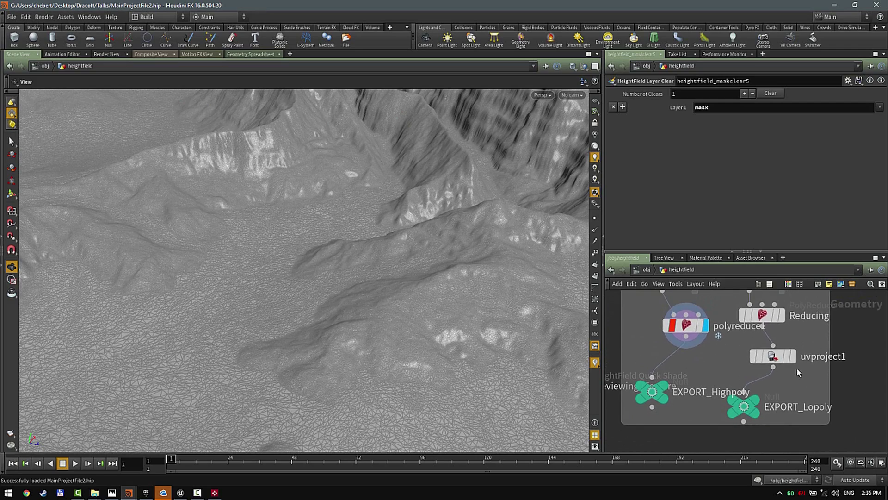
Step: Display the uvproject1 node and inspect the triangulation of the low-poly terrain from several angles
left_click(793, 356)
right_click_drag(419, 276, 318, 299)
middle_click_drag(318, 299, 344, 334)
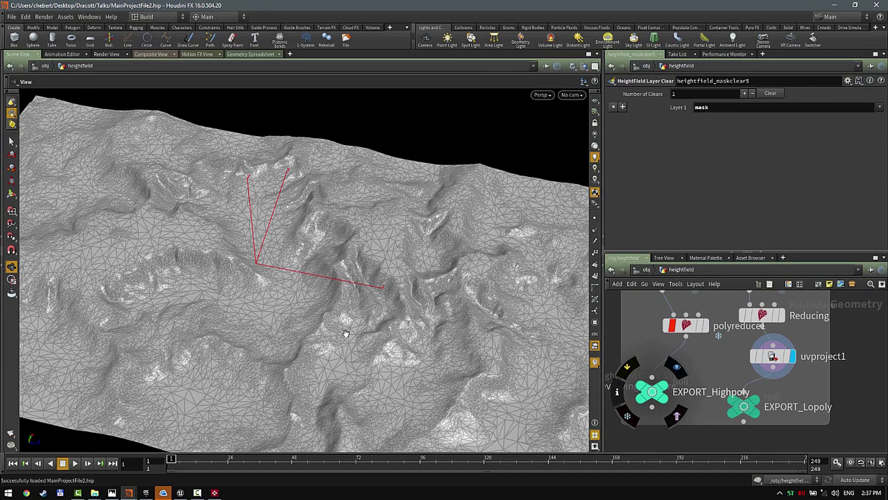
left_click_drag(444, 323, 393, 292)
right_click_drag(393, 291, 466, 319)
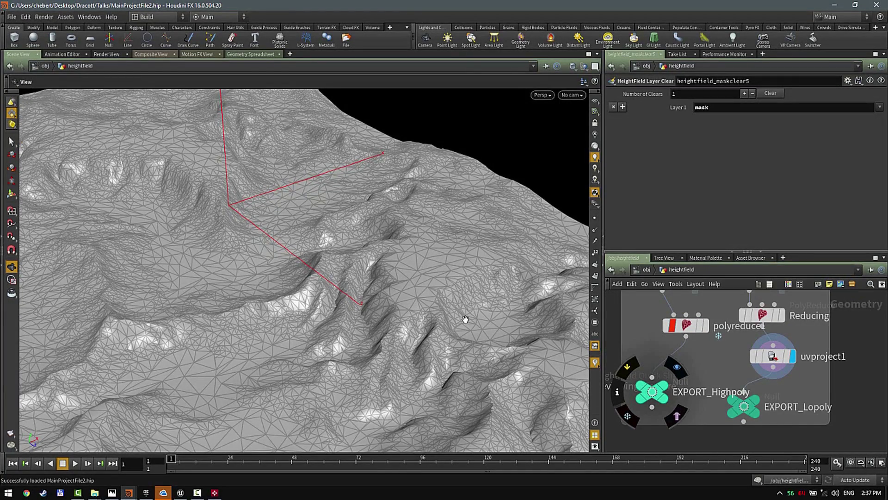
scroll(395, 288, "down", 5)
key("alt+Tab")
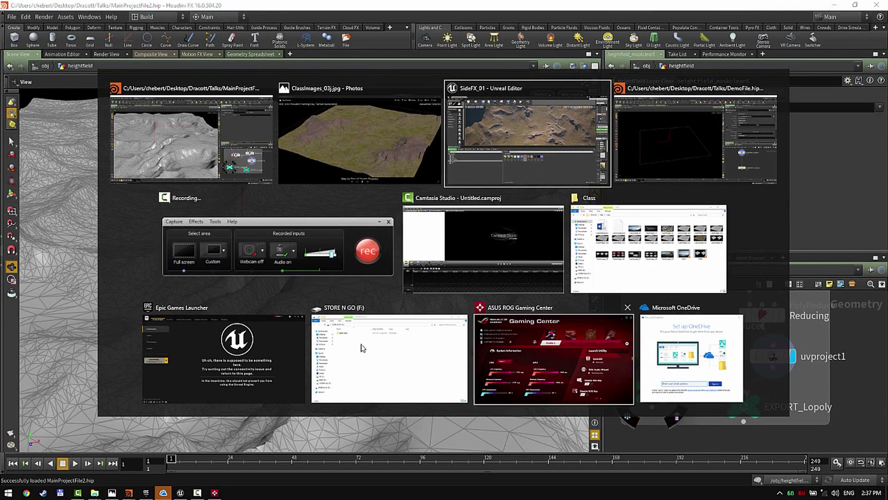
left_click(179, 132)
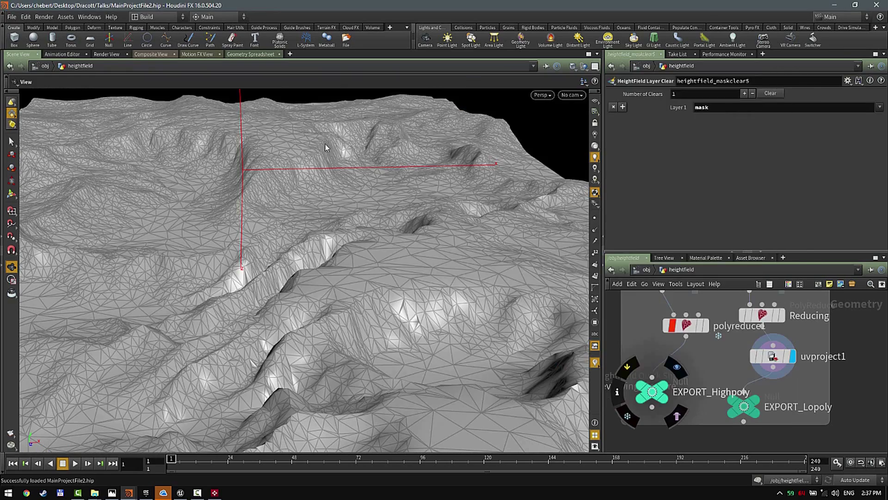
key("alt+Tab")
key("alt+Tab")
left_click_drag(445, 214, 296, 222)
Step: Open the recent project DemoFile.hip from the $HIP folder
left_click(11, 17)
mouse_move(33, 46)
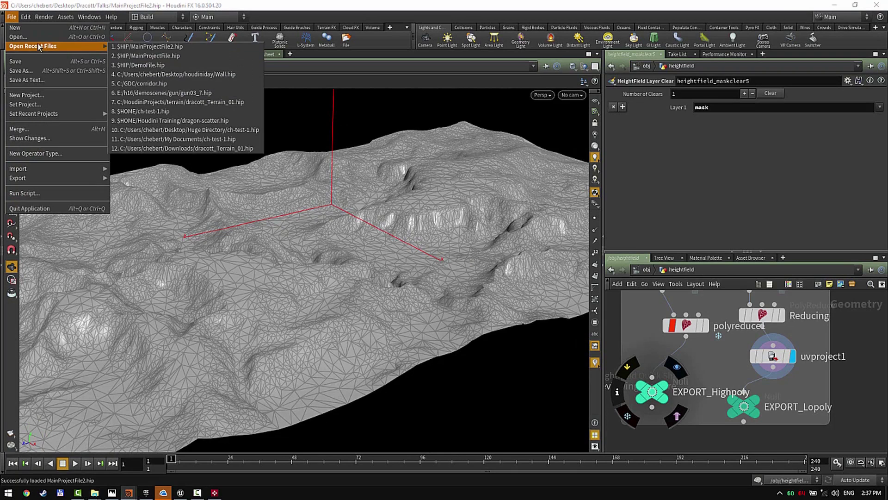
left_click(146, 46)
left_click(182, 81)
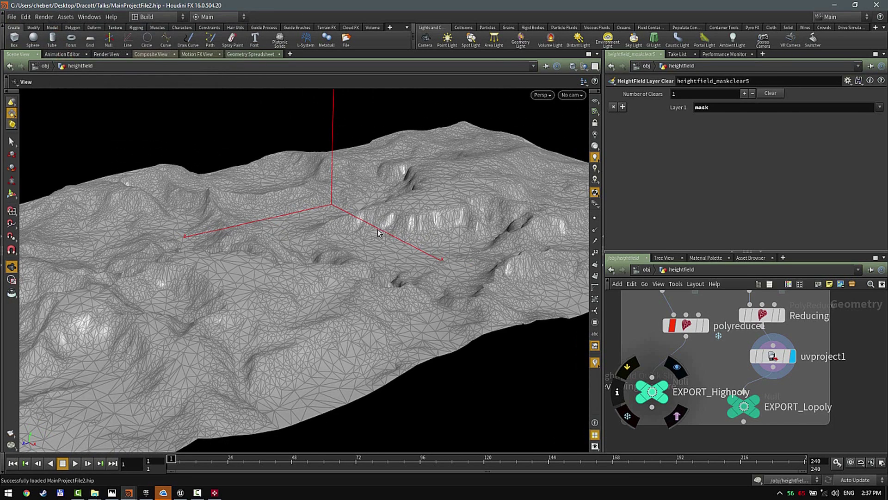
Step: Switch to Photos, show the Tip #1 slide comparing Grid Spacing 7 and 1.5, and return to Houdini
key("alt+Tab")
key("Right")
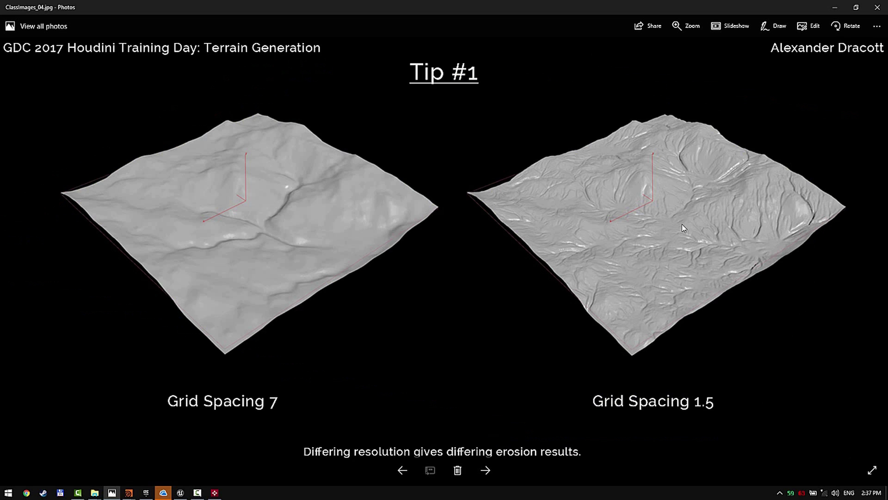
key("alt+Tab")
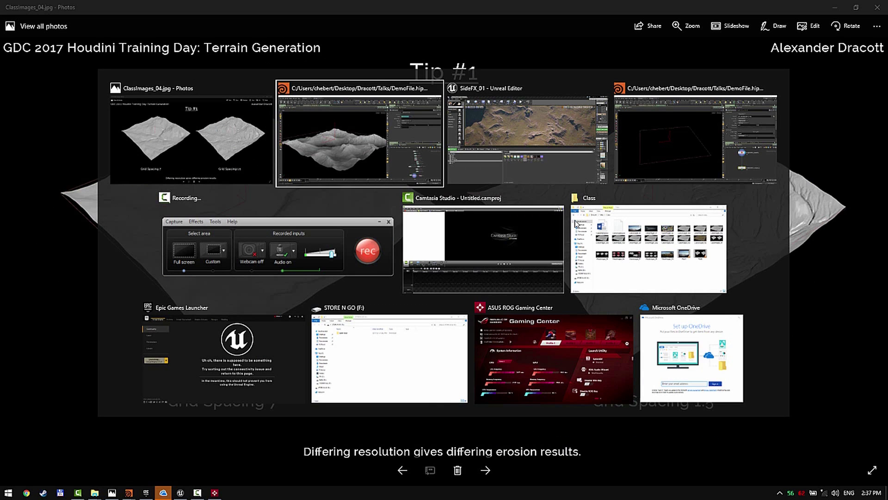
left_click(337, 149)
Step: Display the base heightfield1 node at the start of the network and view the flat terrain from above
scroll(727, 312, "up", 6)
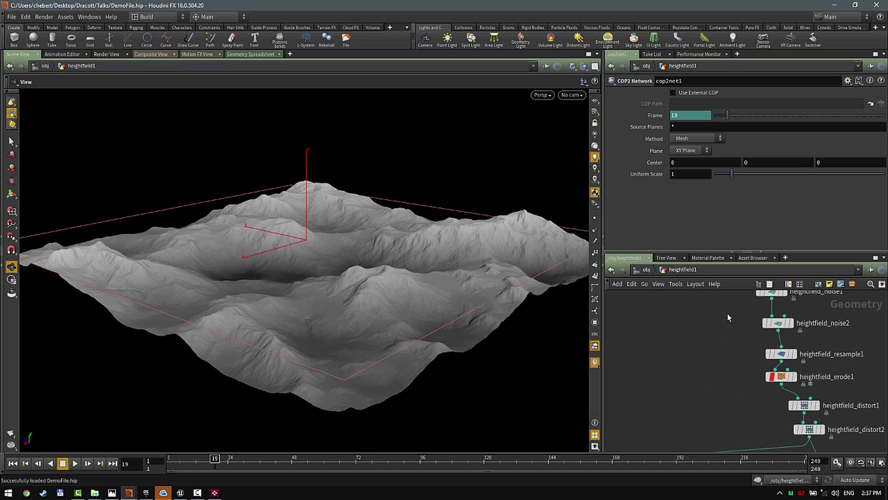
middle_click_drag(764, 319, 855, 360)
left_click_drag(823, 335, 674, 322)
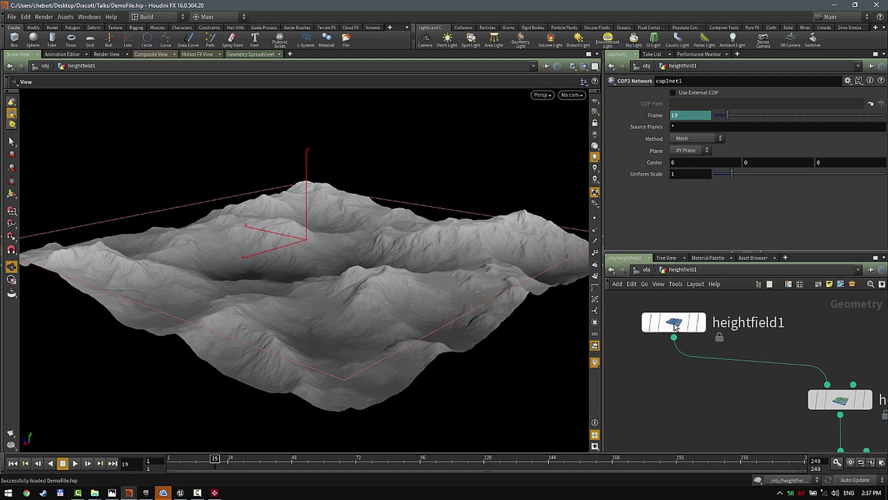
left_click(702, 322)
left_click_drag(418, 216, 509, 273)
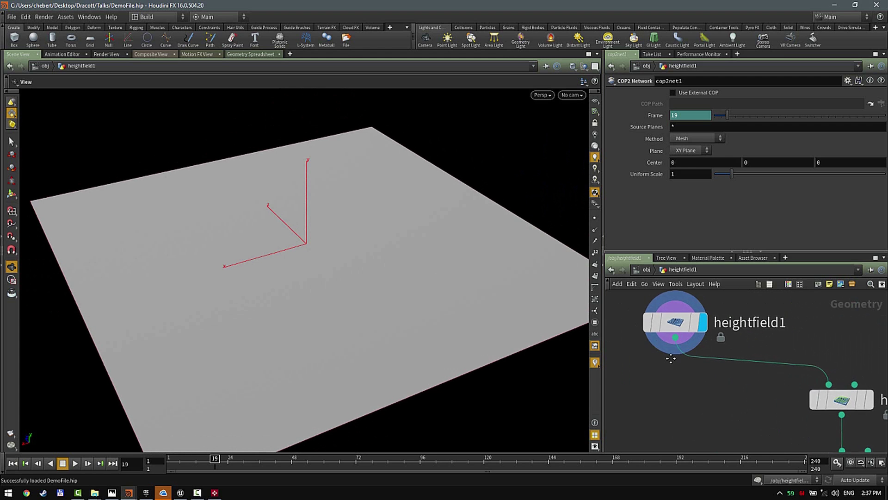
Step: Go up to the object level, look inside the heightfield2 network and return to the object level
scroll(672, 359, "down", 3)
left_click(647, 270)
left_click(749, 401)
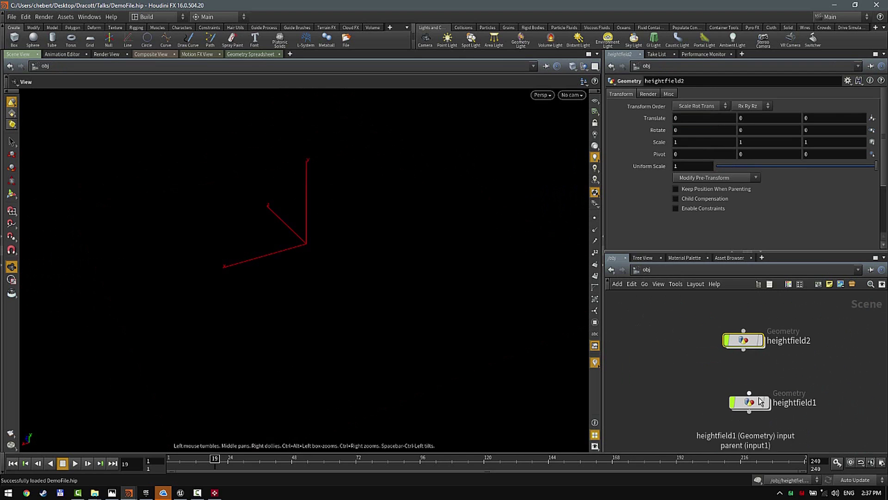
double_click(743, 340)
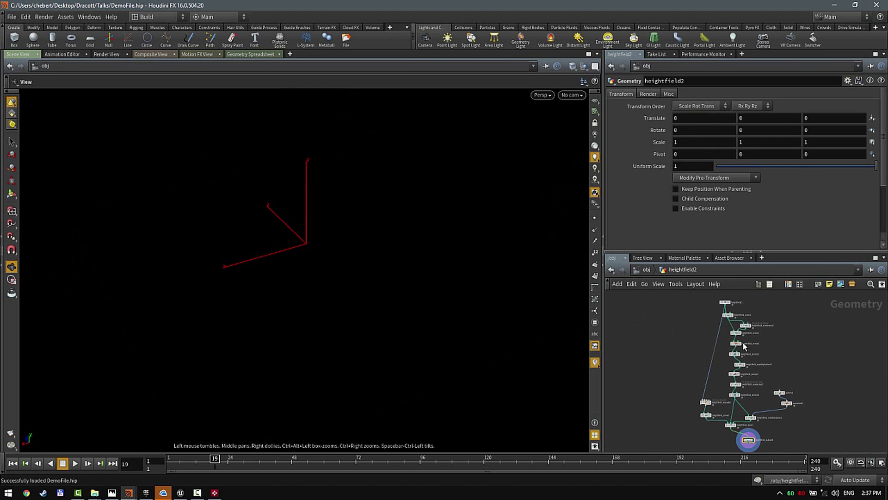
left_click(646, 270)
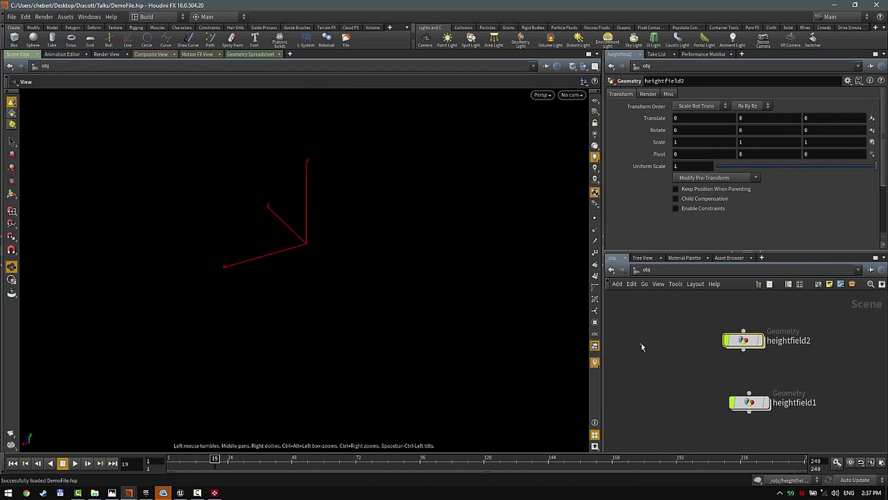
Step: Add a new HeightField object beside the existing two and enter its network
key("Tab")
type("height")
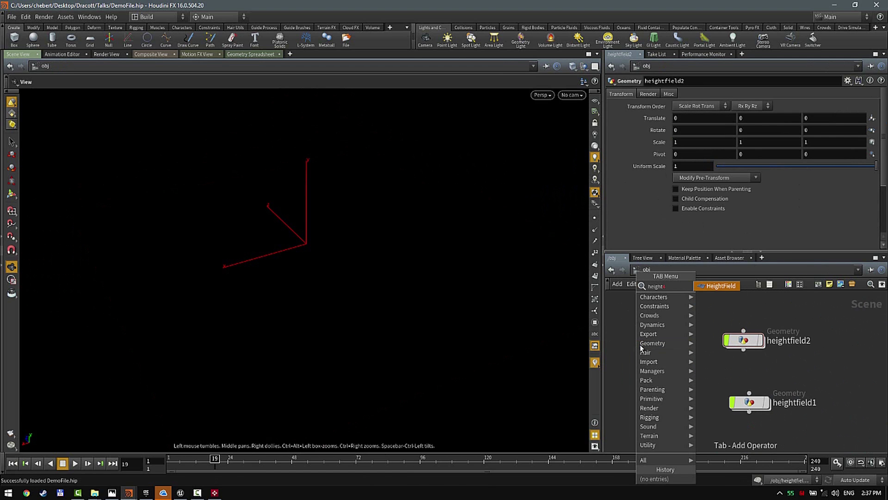
key("Return")
left_click(637, 354)
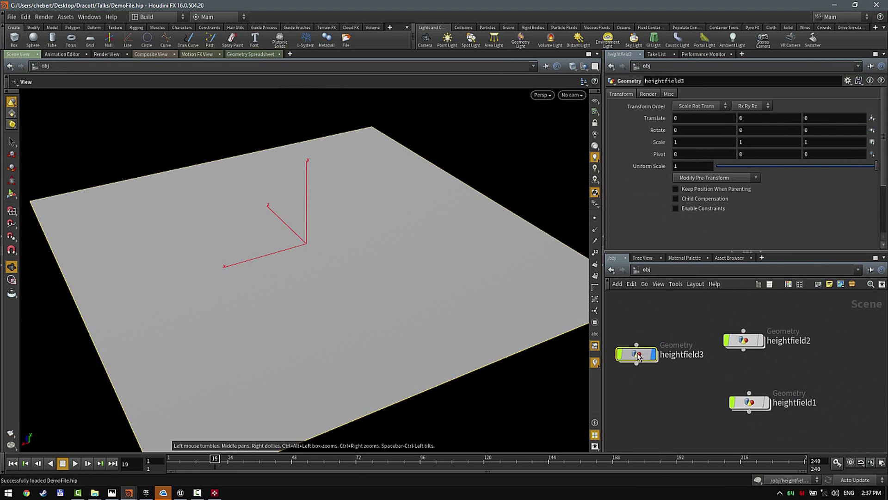
Step: Add a HeightField Noise node below the base heightfield and display its result
key("Tab")
type("noise")
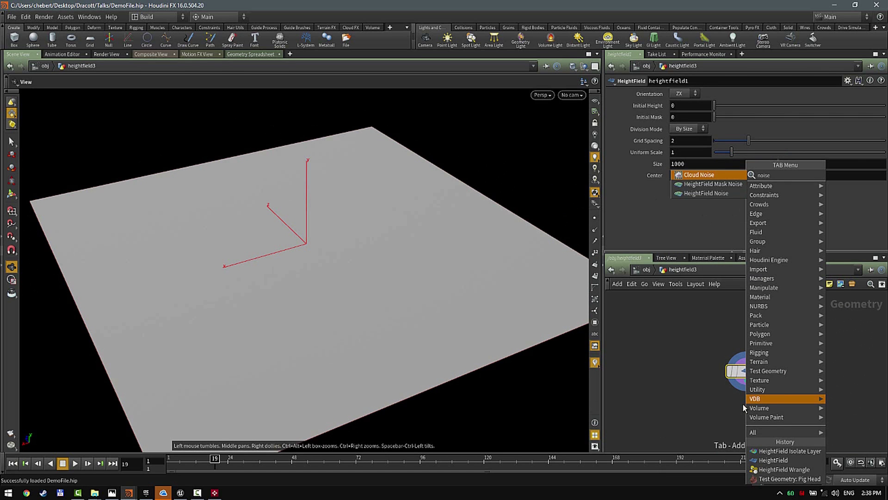
key("Down")
key("Down")
key("Return")
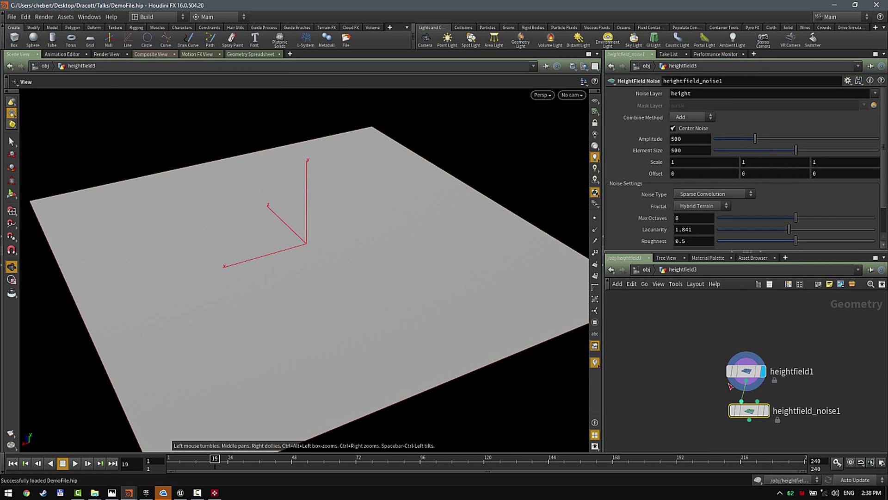
left_click(765, 411)
Step: Set the base heightfield's Grid Spacing to 6.42
left_click(742, 370)
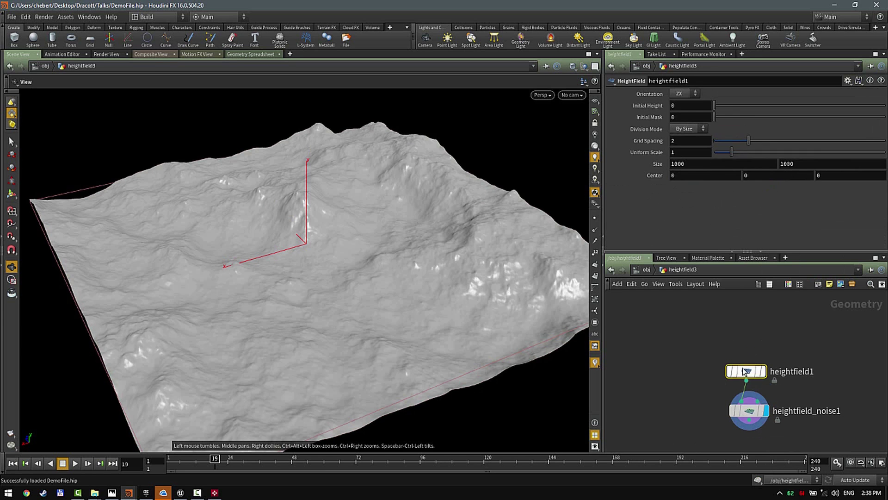
left_click_drag(730, 143, 809, 142)
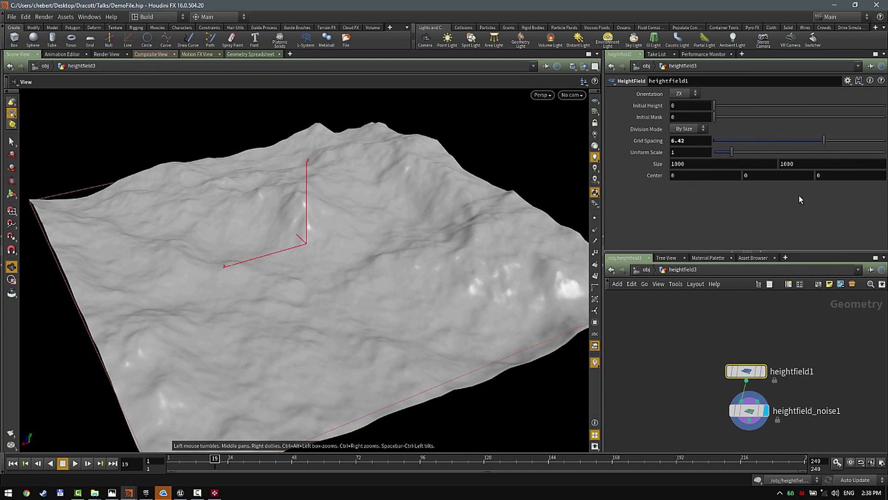
middle_click_drag(695, 344, 778, 273)
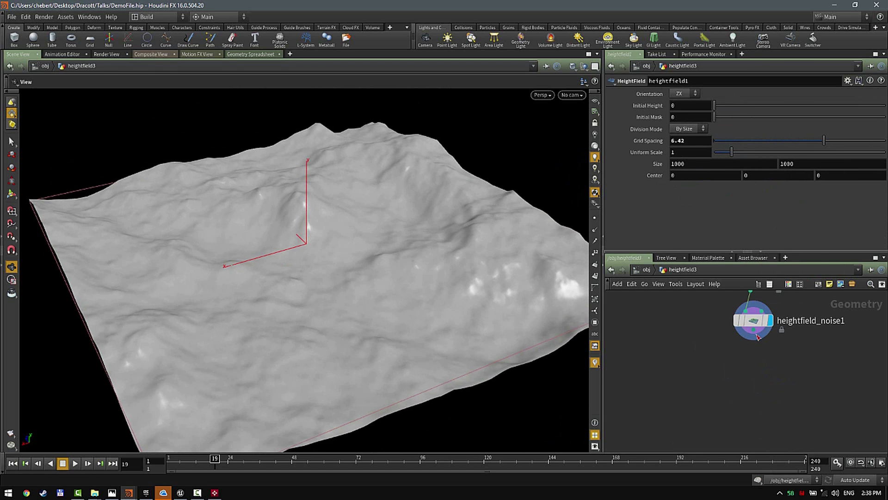
Step: Add a HeightField Erode node below the noise node, display its result and turn off its Visualize option
key("Tab")
type("er")
left_click(844, 177)
left_click(746, 359)
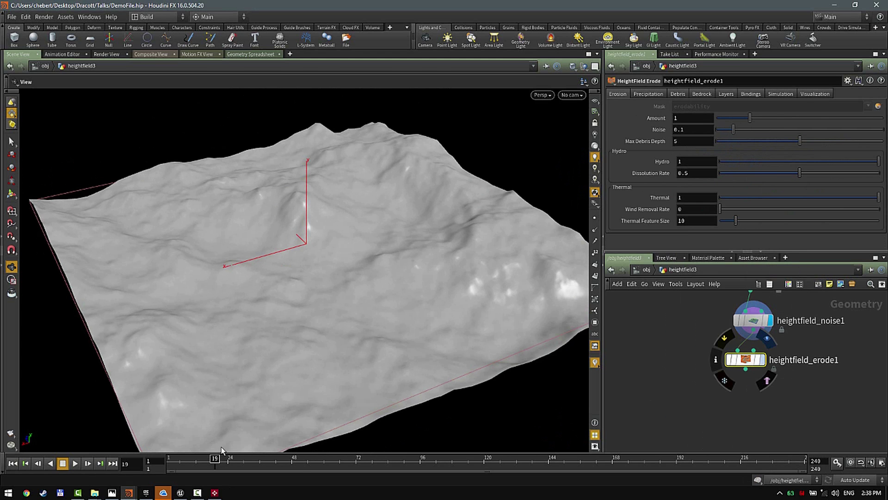
left_click(812, 95)
left_click(682, 106)
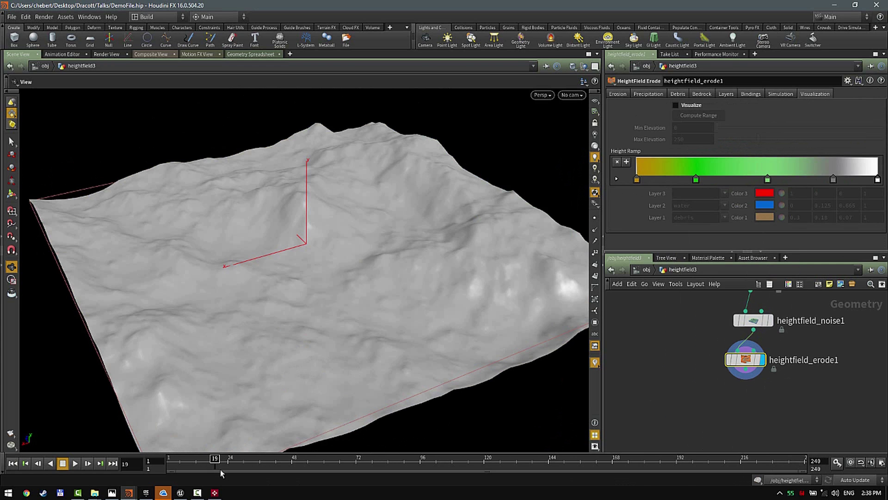
Step: Run the erosion to frame 76 and examine the eroded channels up close and from above
left_click_drag(221, 472, 332, 457)
left_click(368, 459)
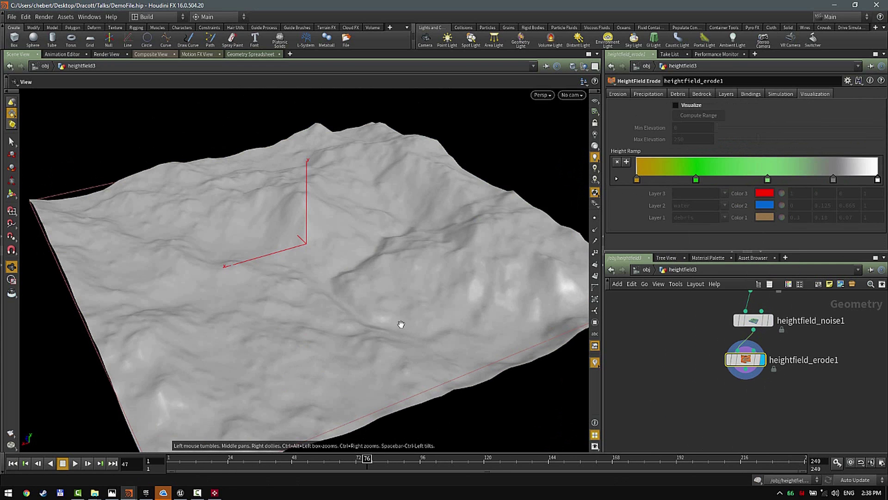
left_click_drag(417, 264, 248, 282)
scroll(249, 282, "up", 3)
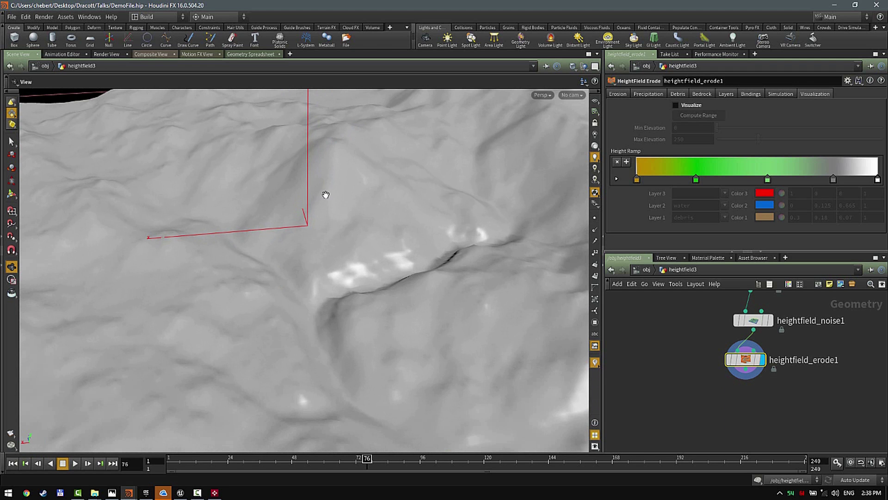
left_click_drag(326, 195, 237, 271)
scroll(237, 271, "down", 3)
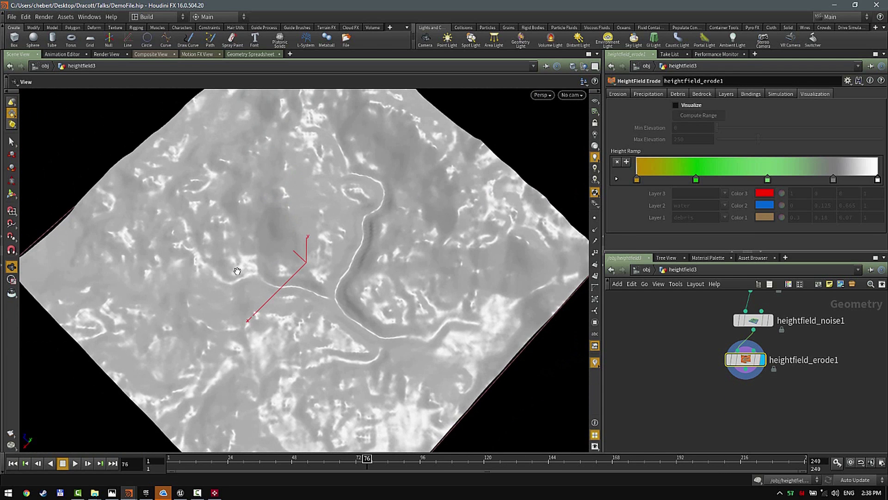
left_click_drag(388, 301, 344, 289)
Step: Set the base heightfield's Grid Spacing to 2.49 and display the noise node's result
middle_click_drag(825, 366, 794, 453)
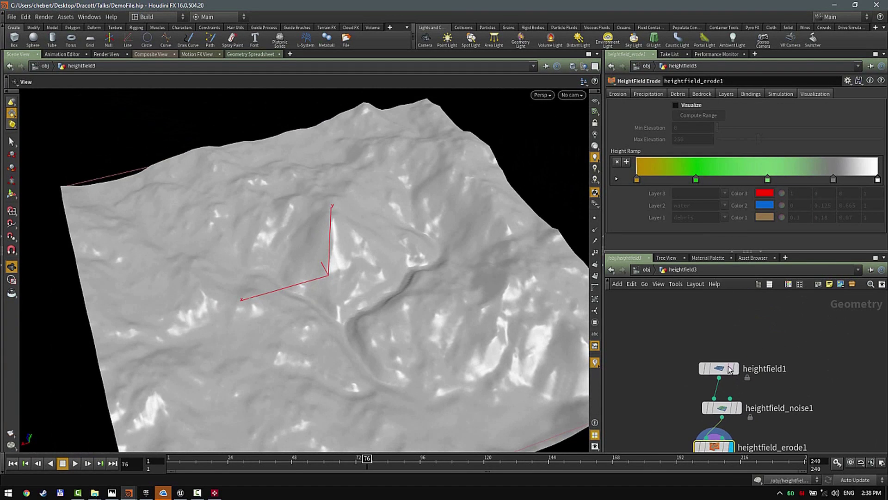
left_click(728, 366)
left_click_drag(823, 140, 757, 140)
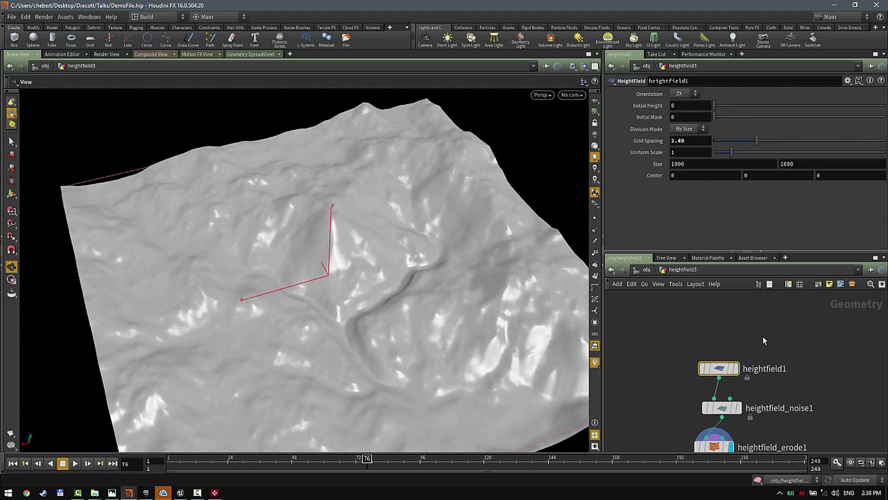
middle_click_drag(793, 366, 804, 282)
left_click(753, 324)
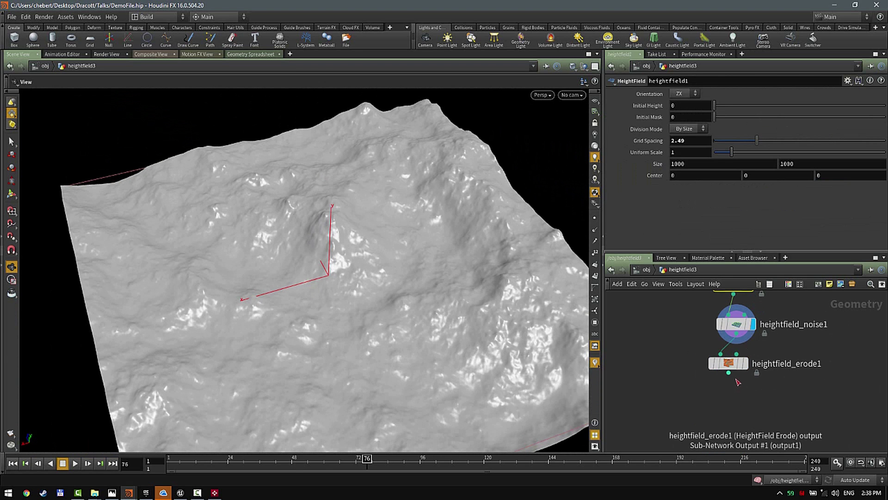
Step: Display the erode node, run the erosion to frame 71 and inspect the finer terrain detail
left_click(746, 364)
left_click_drag(176, 462, 347, 454)
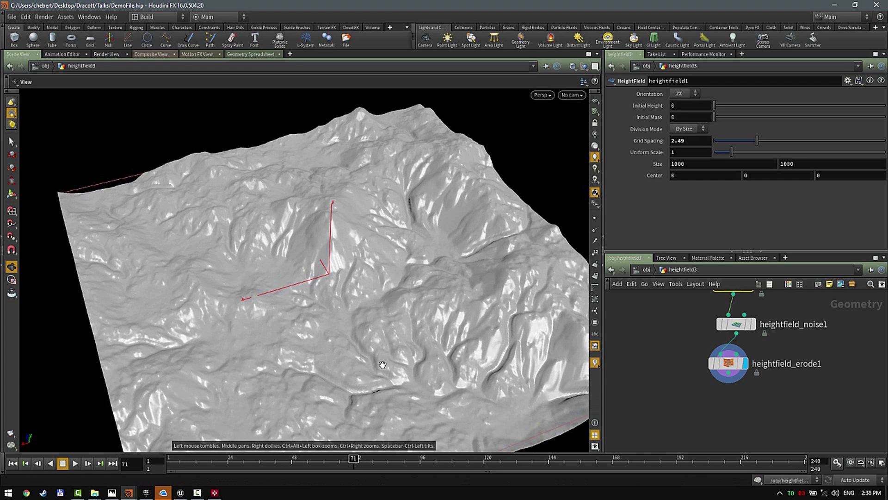
left_click_drag(381, 363, 451, 314)
scroll(454, 312, "up", 4)
Step: Set the base heightfield's Grid Spacing to 7.45
middle_click_drag(765, 340, 782, 381)
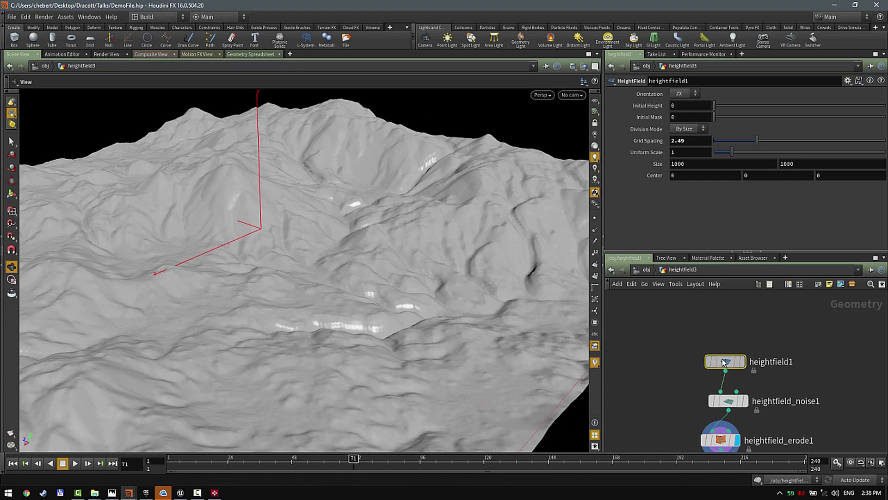
left_click_drag(783, 141, 813, 146)
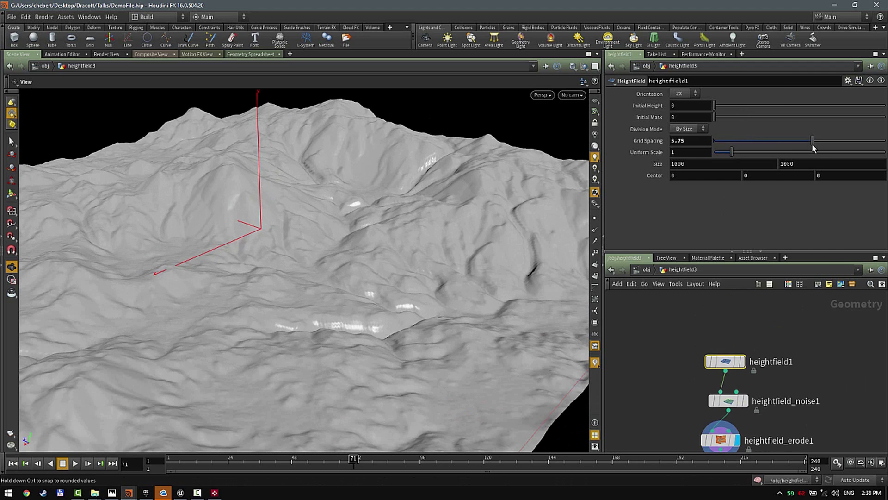
middle_click_drag(765, 351, 778, 266)
left_click(841, 141)
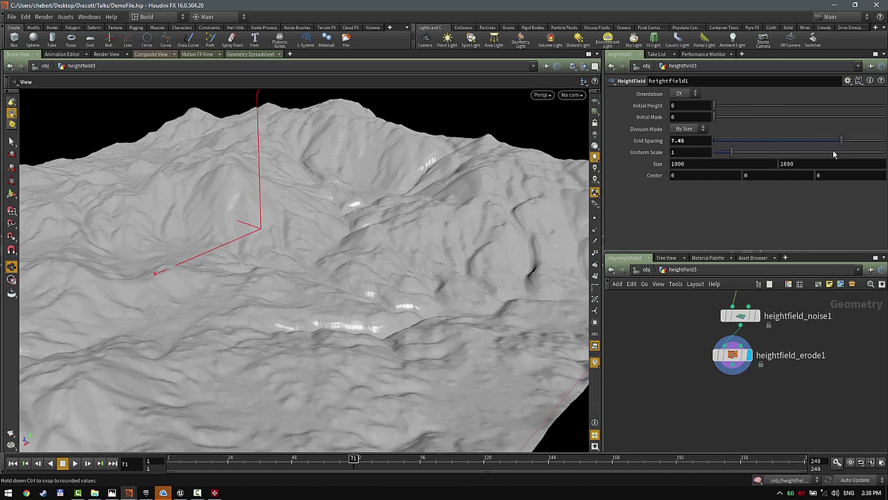
Step: Remove the connection into the noise node's mask input and display the noise result
middle_click_drag(804, 301, 799, 340)
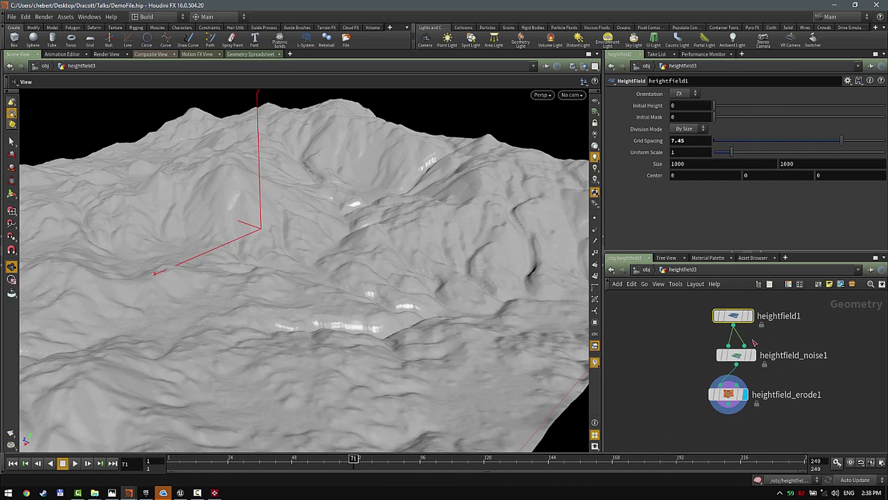
left_click(745, 345)
left_click(744, 345)
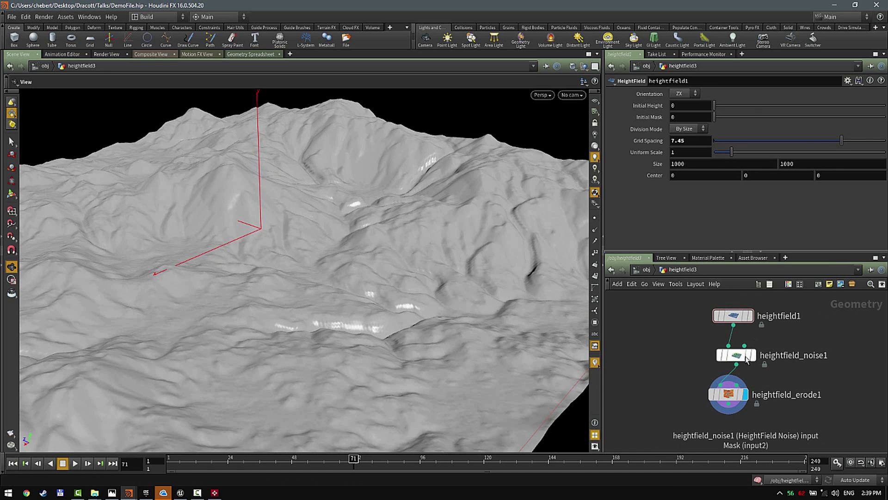
left_click(753, 356)
left_click_drag(518, 245, 488, 233)
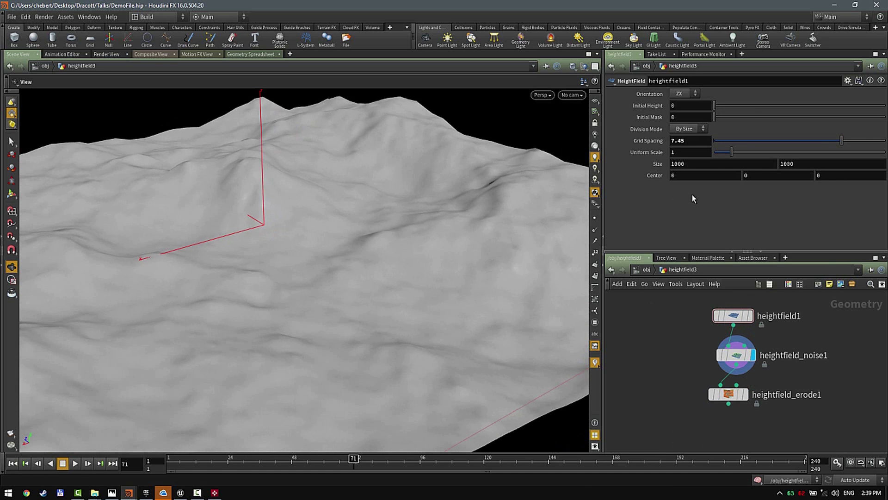
Step: Set the noise node's Max Octaves to 2.68
left_click(736, 358)
scroll(796, 211, "down", 2)
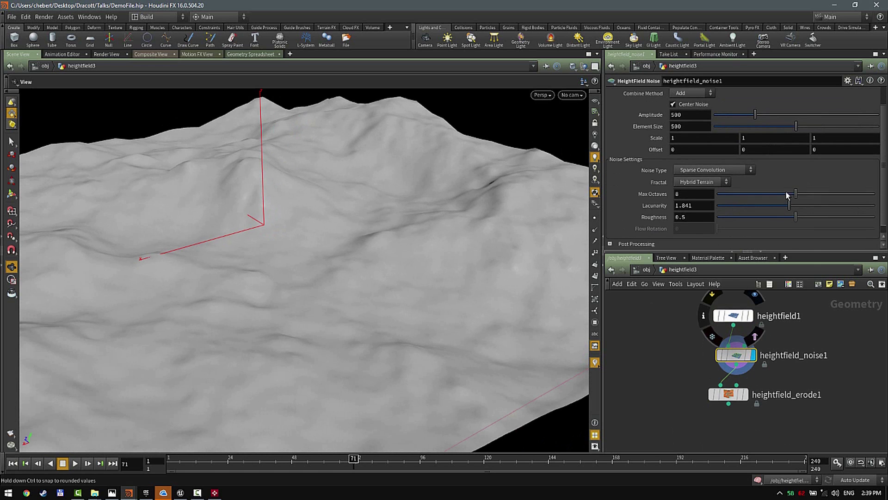
left_click_drag(786, 191, 742, 194)
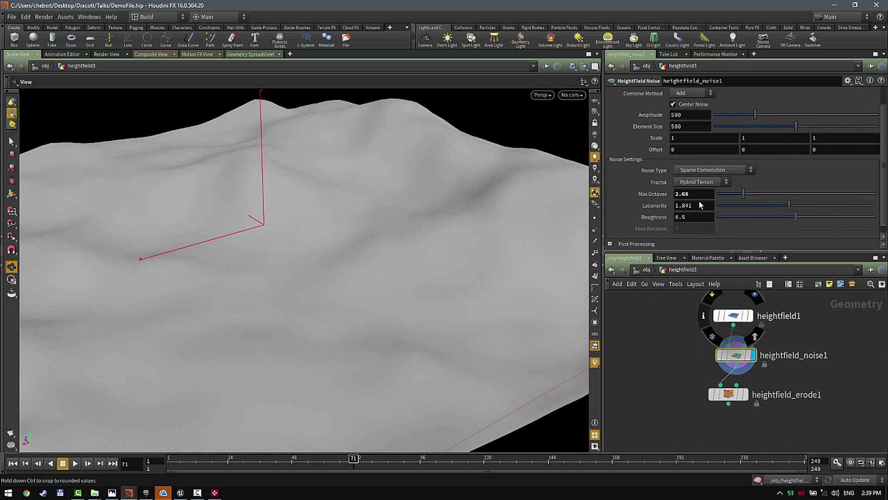
left_click_drag(532, 227, 508, 250)
Step: Display the erode node and run the erosion to frame 34 on the smoothed terrain
middle_click_drag(760, 385, 767, 351)
scroll(763, 354, "up", 3)
left_click(751, 363)
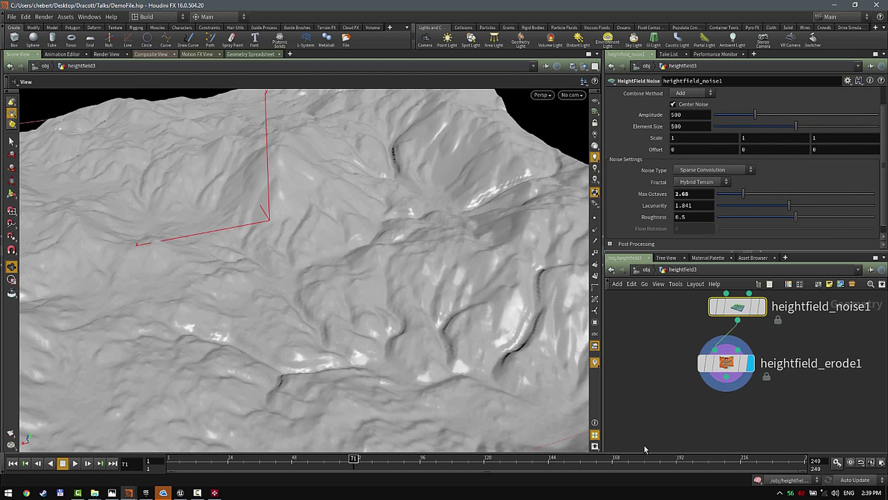
left_click_drag(173, 459, 254, 458)
left_click_drag(379, 325, 301, 382)
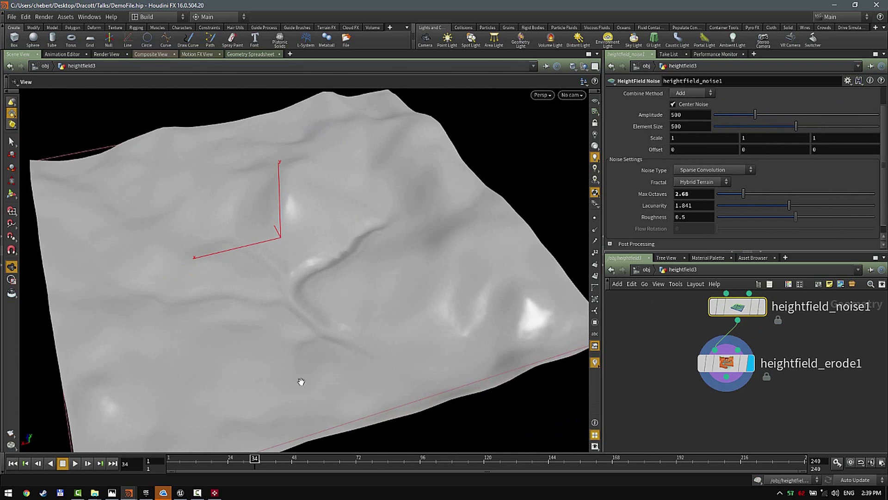
left_click(726, 376)
key("Tab")
type("resam")
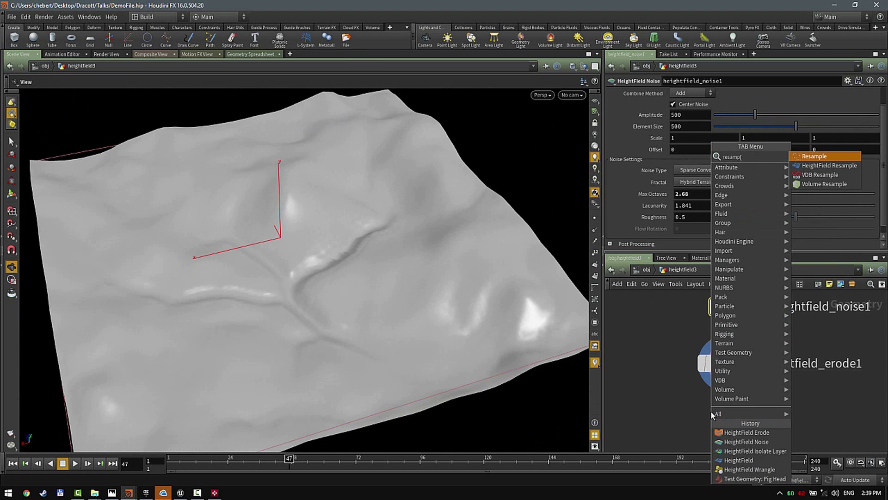
key("Return")
left_click(714, 417)
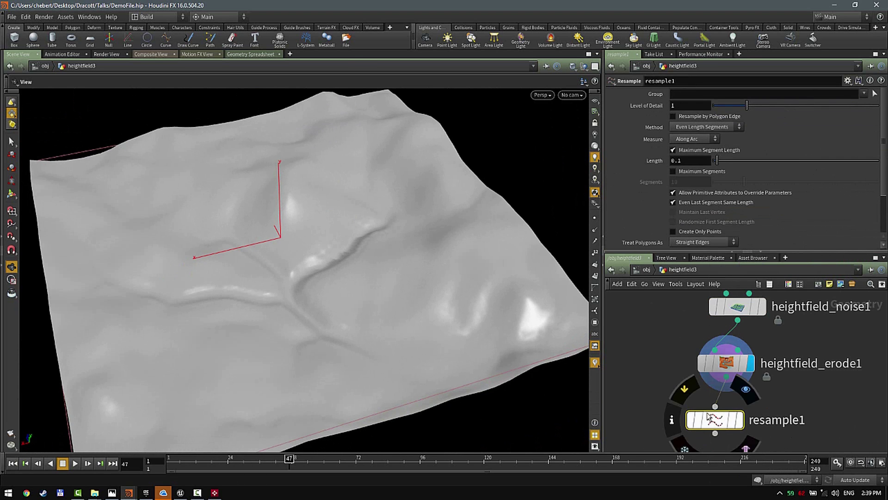
mouse_move(719, 420)
key("Delete")
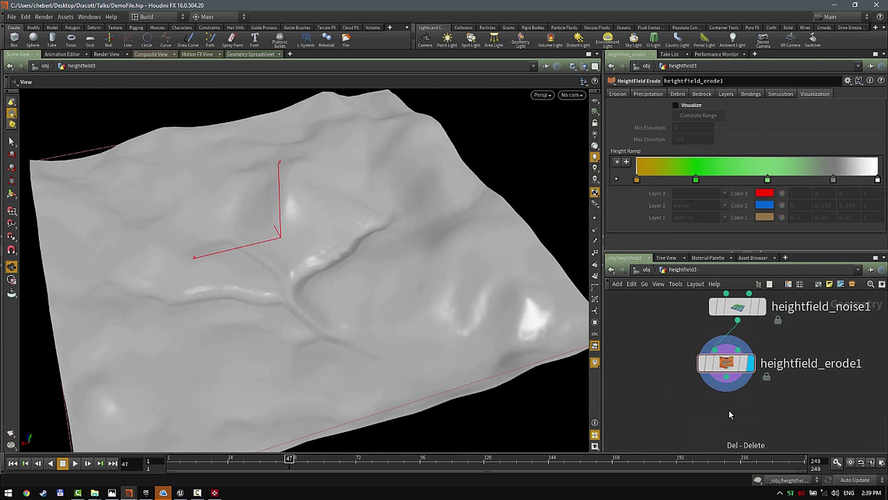
Step: Add a HeightField Resample node below the erode node, set its Grid Spacing to 1.73 and display its result
key("Tab")
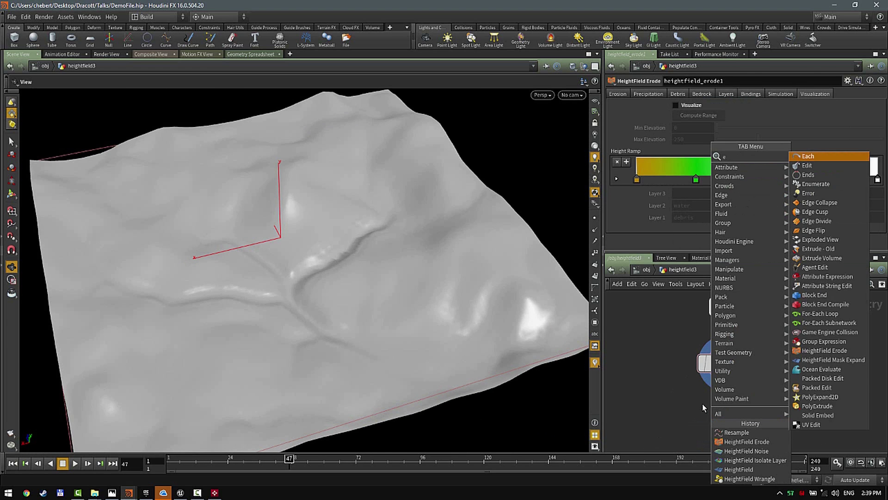
type("resa")
left_click(829, 165)
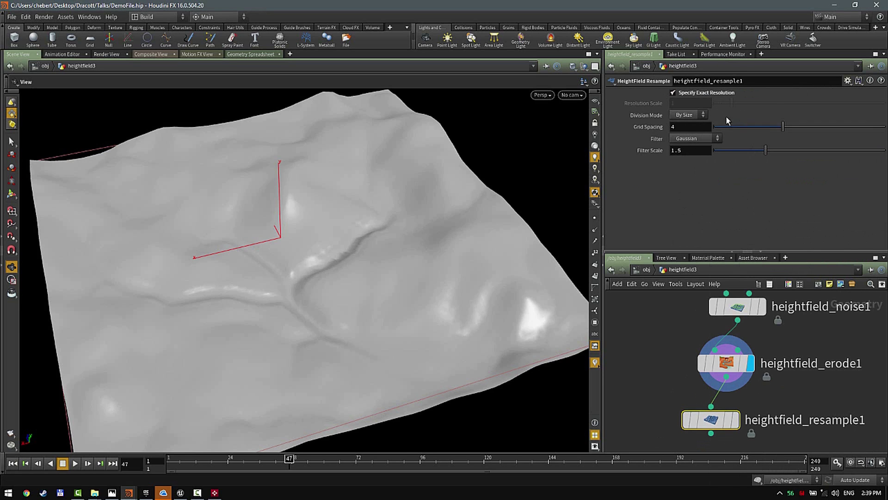
left_click_drag(729, 126, 744, 126)
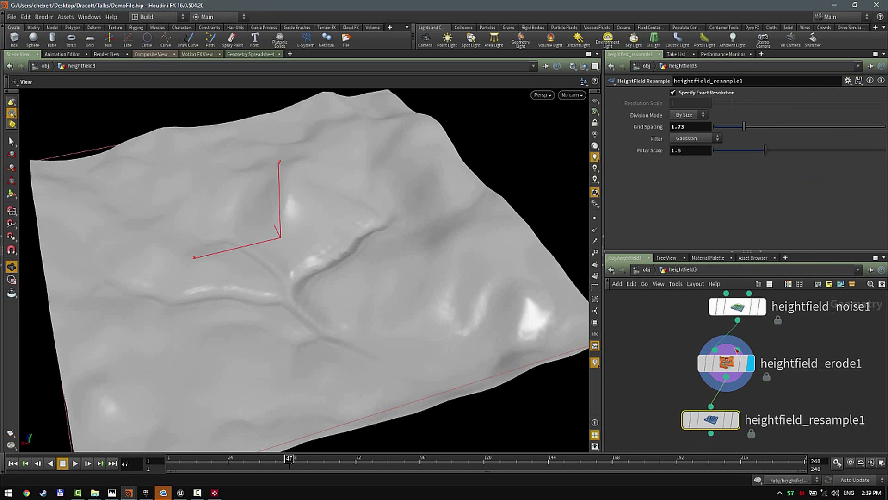
middle_click_drag(823, 394, 834, 348)
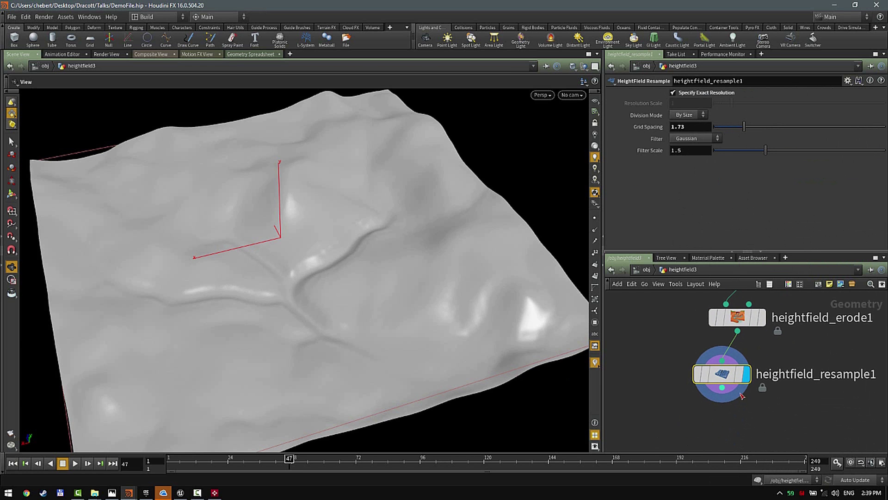
right_click_drag(367, 270, 387, 297)
left_click_drag(387, 297, 419, 215)
Step: Add a second HeightField Erode node below the resample node and display its result
key("Tab")
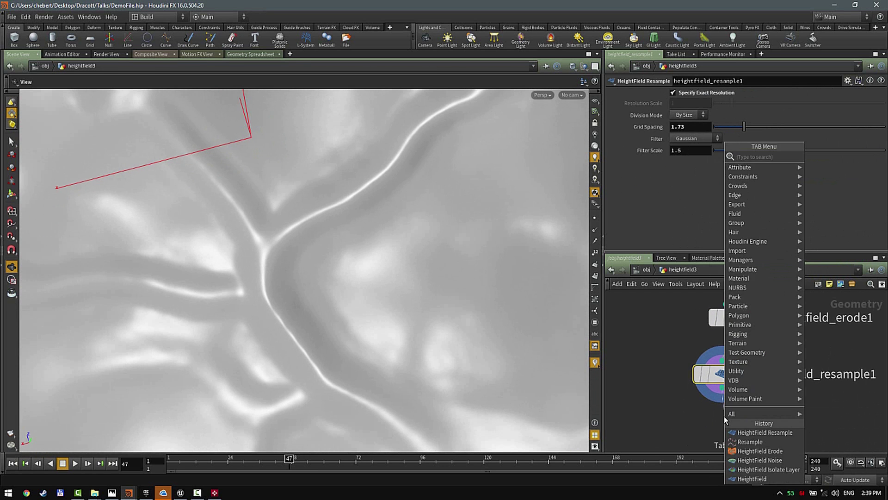
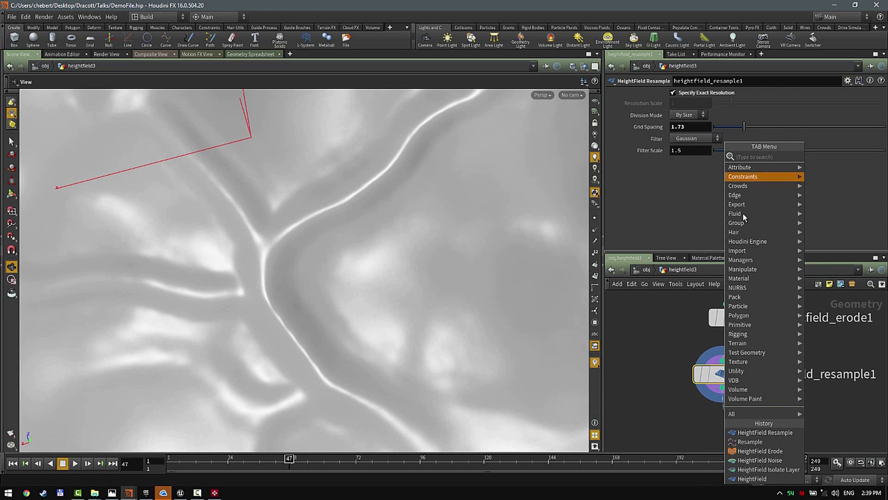
type("ero")
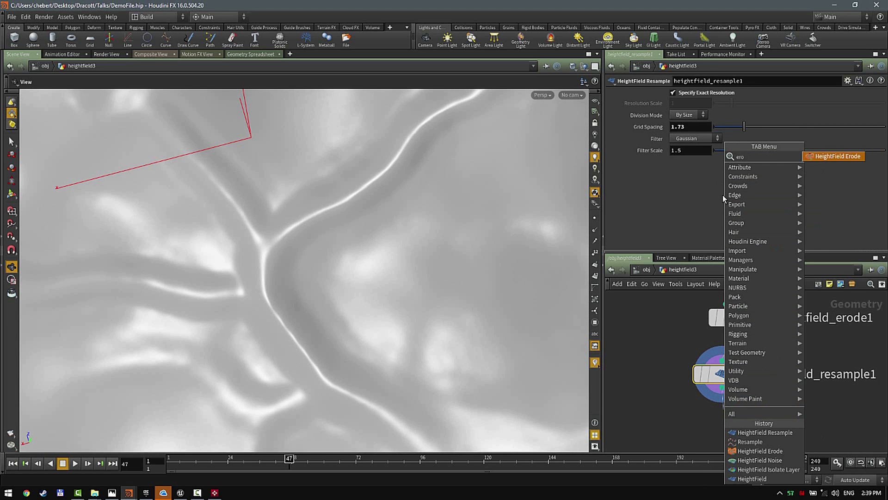
type("de")
key("Return")
left_click(746, 434)
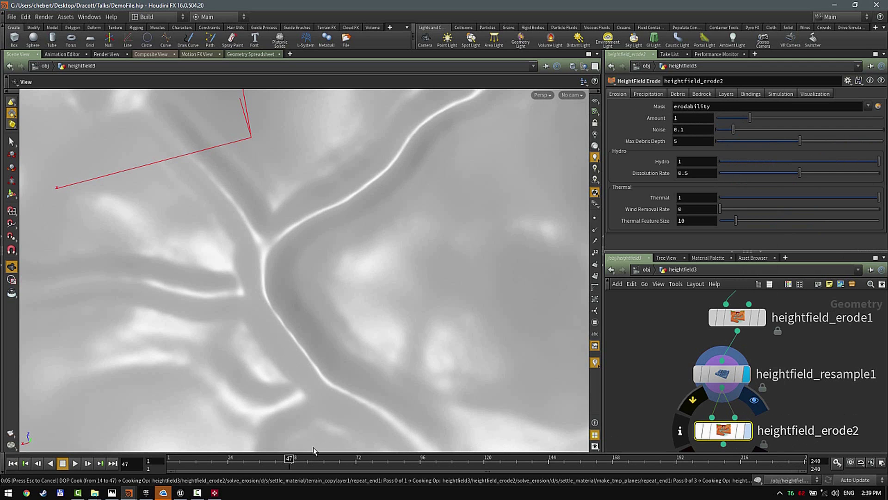
Step: Interrupt the cooking, go back to frame 9 and view the second erosion from a low angle
key("Escape")
left_click_drag(250, 456, 187, 458)
left_click_drag(398, 399, 558, 325)
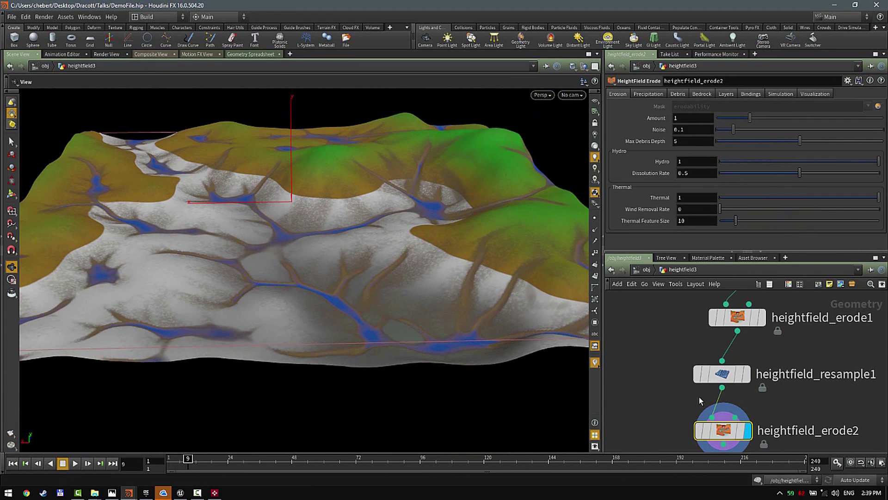
Step: Display the resampled terrain, switch to the first erode node at frame 38 and examine its main channel
left_click(746, 374)
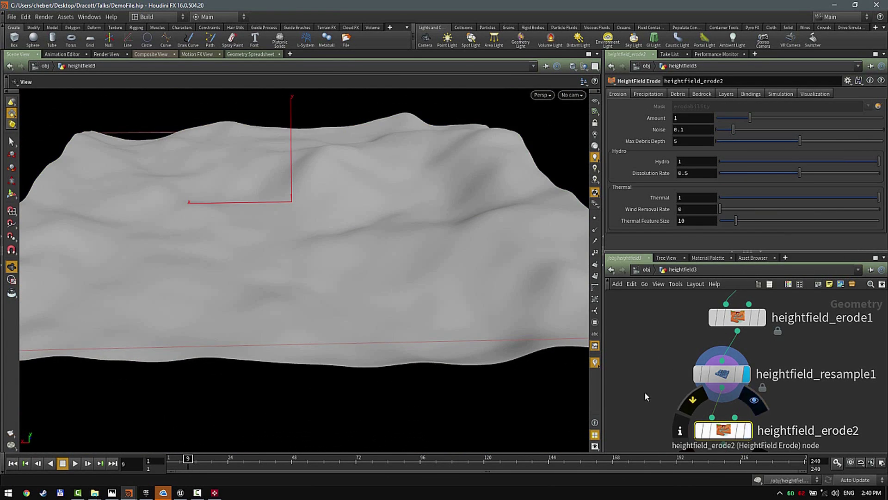
left_click_drag(447, 280, 414, 360)
middle_click_drag(774, 349, 765, 396)
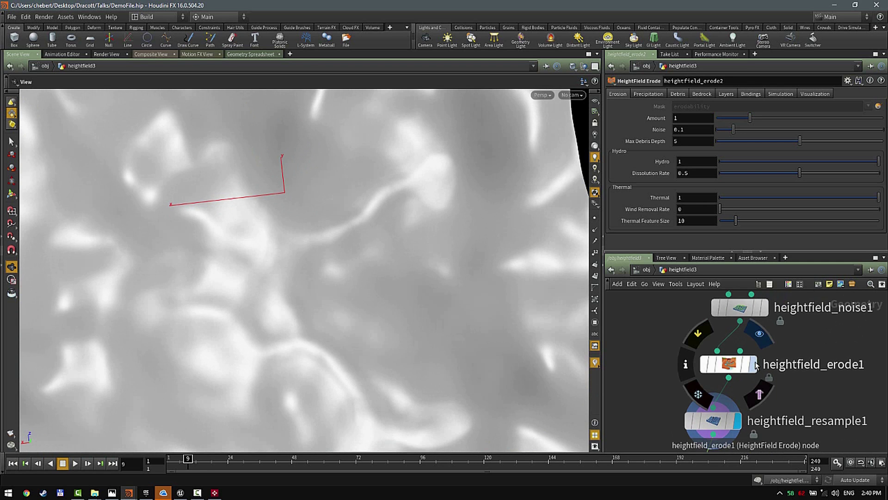
left_click(753, 364)
left_click_drag(393, 340, 387, 290)
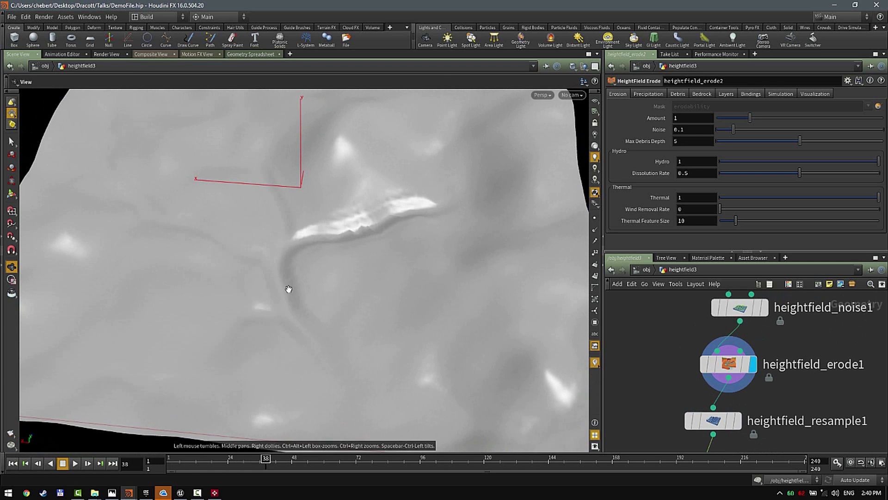
left_click_drag(287, 290, 384, 281)
right_click_drag(384, 281, 392, 319)
left_click_drag(393, 320, 424, 309)
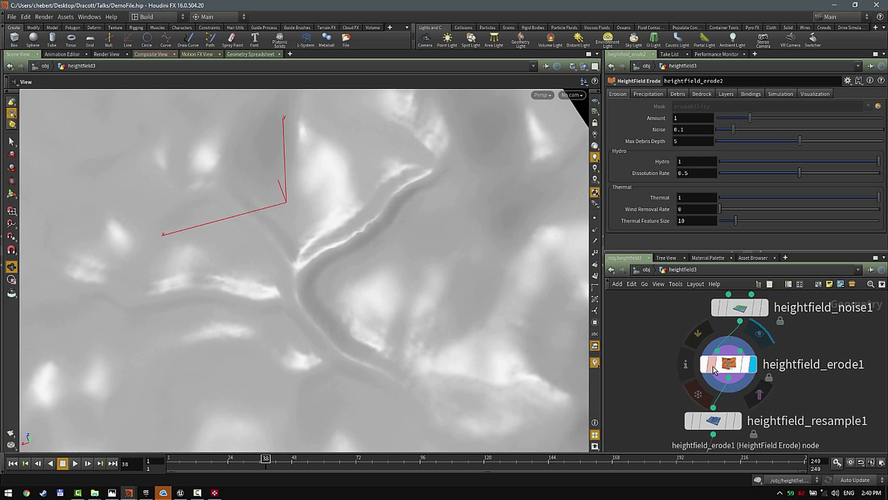
Step: Lock the first erode node's result, then display the second erosion and view it at frame 27
left_click(698, 393)
scroll(469, 291, "down", 3)
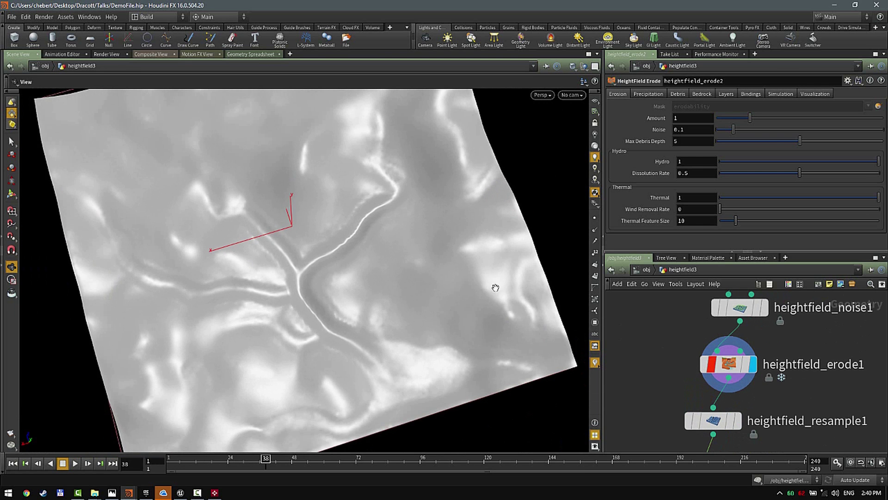
left_click_drag(495, 288, 383, 257)
middle_click_drag(793, 400, 800, 292)
mouse_move(750, 375)
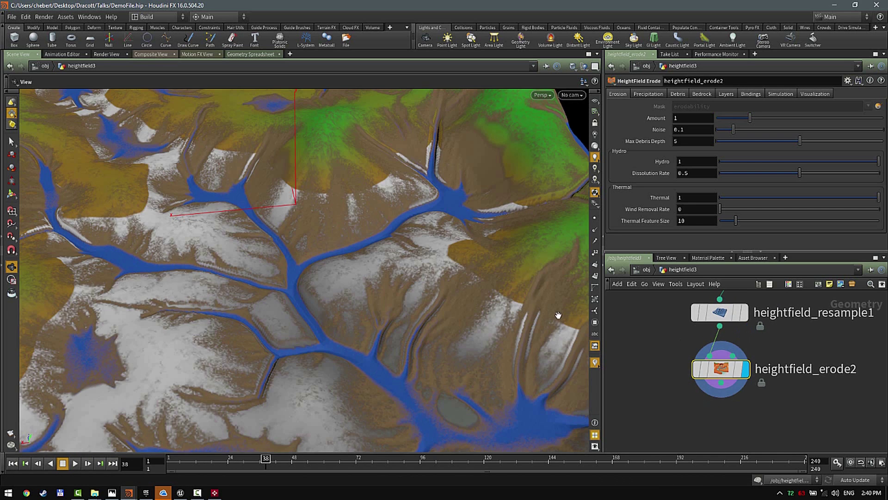
left_click_drag(427, 299, 227, 423)
left_click_drag(177, 465, 236, 462)
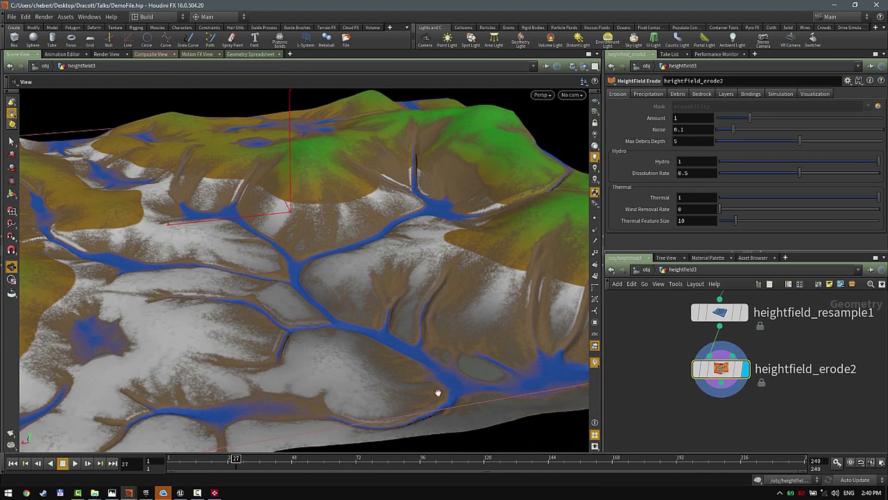
Step: Turn off Visualize on the second erode node and examine the uncoloured terrain's channels
left_click(779, 94)
left_click(812, 94)
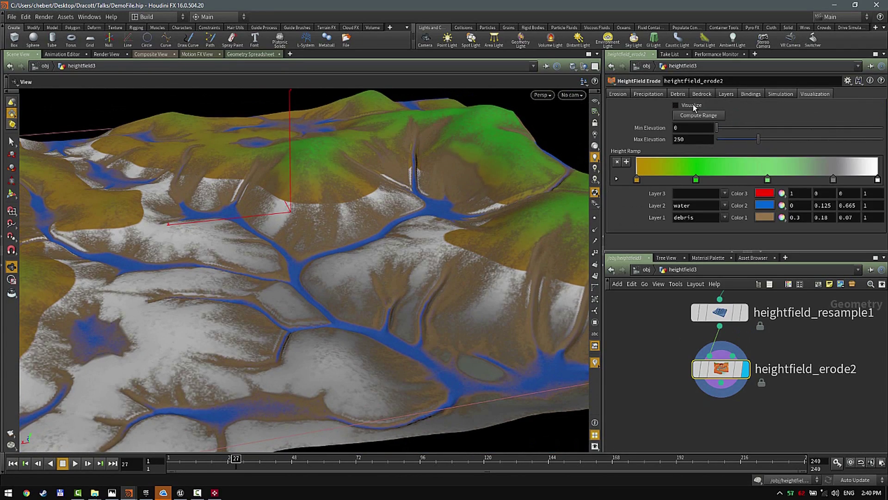
left_click(694, 106)
left_click_drag(367, 260, 385, 246)
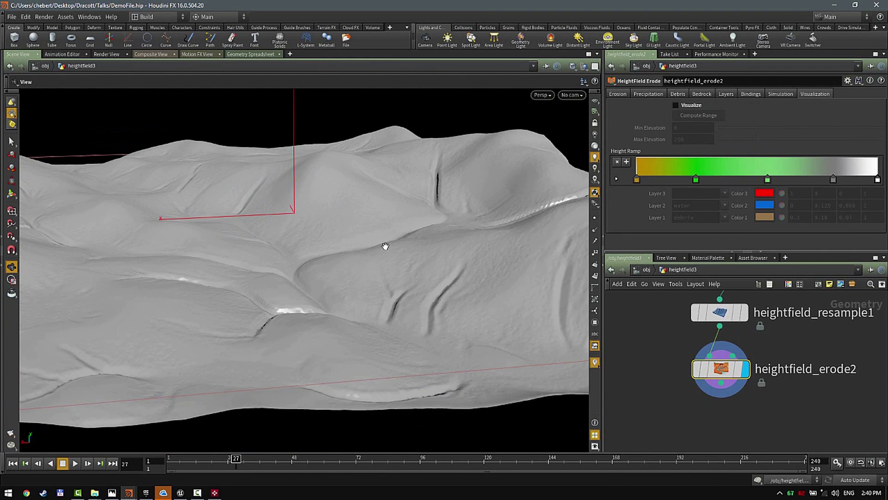
left_click_drag(424, 289, 416, 311)
Step: Switch to Photos and bring up the Tip #2 slide on re-eroding and the Tip #3 slide on masking
key("alt+Tab")
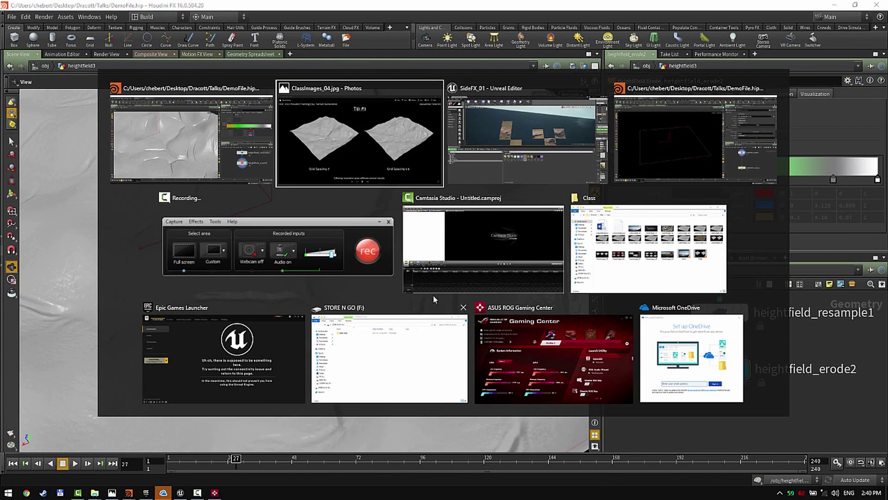
key("Right")
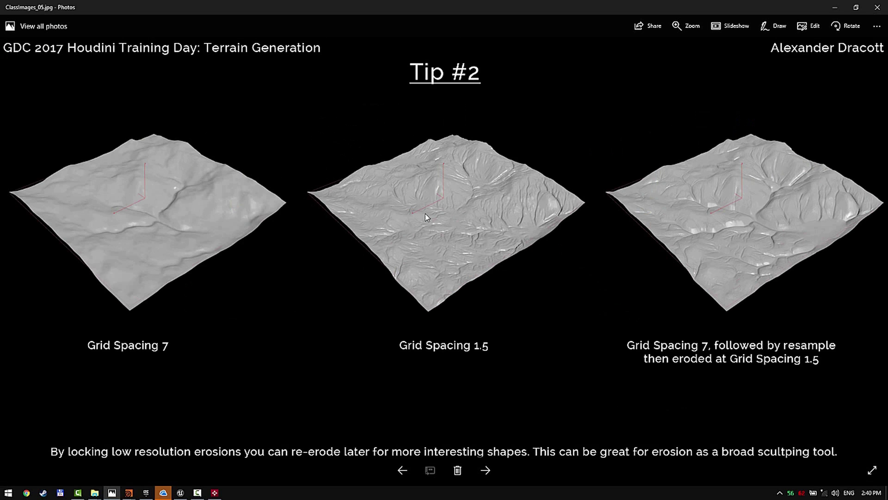
key("Right")
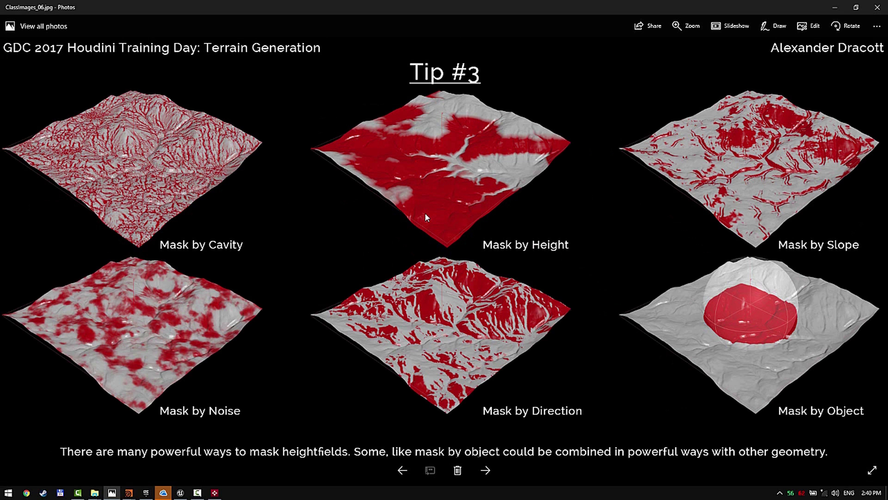
Step: Switch back to Houdini, open the heightfield1 object's network and display its heightfield_noise1 node
key("alt+Tab")
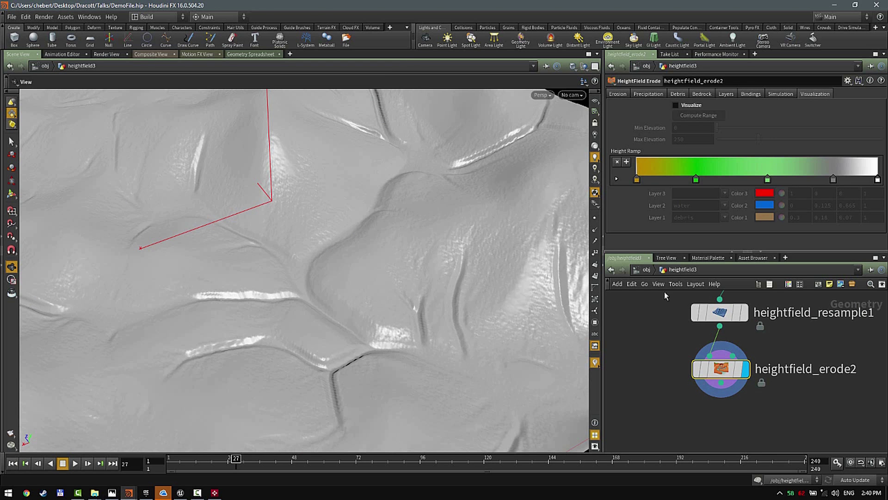
scroll(677, 397, "down", 3)
scroll(703, 382, "down", 3)
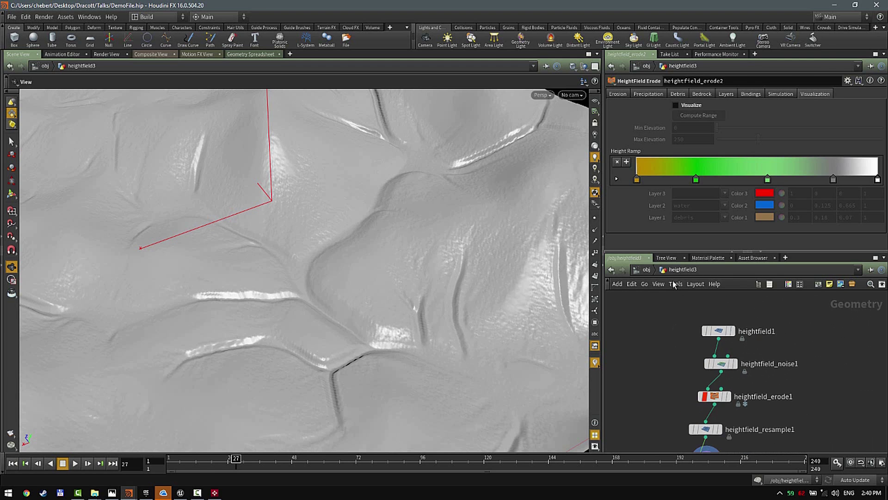
key("u")
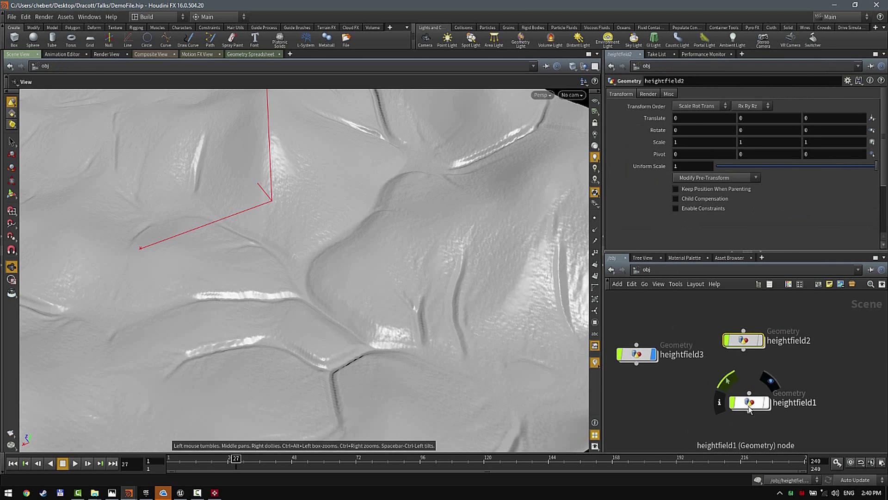
double_click(750, 402)
scroll(756, 397, "down", 3)
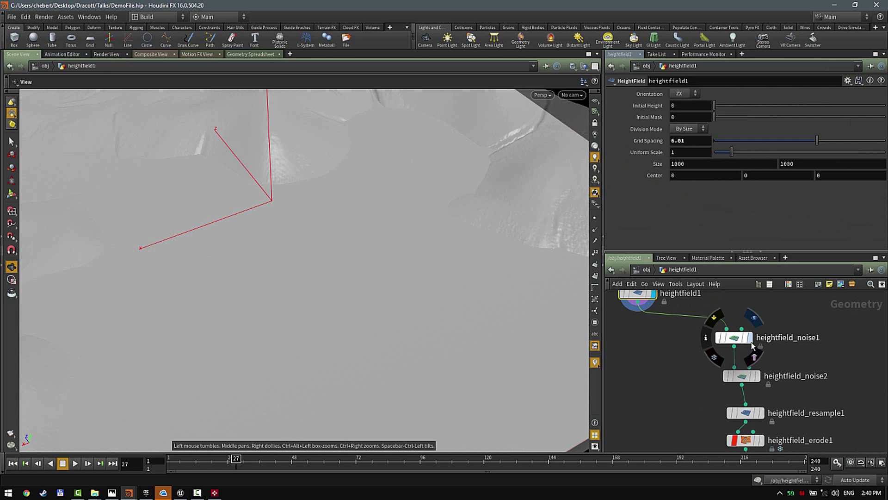
left_click(750, 337)
right_click_drag(473, 326, 393, 317)
left_click_drag(394, 317, 563, 295)
Step: Return to the object level, make heightfield1 the displayed object, reopen its network and display heightfield_distort2
left_click(642, 270)
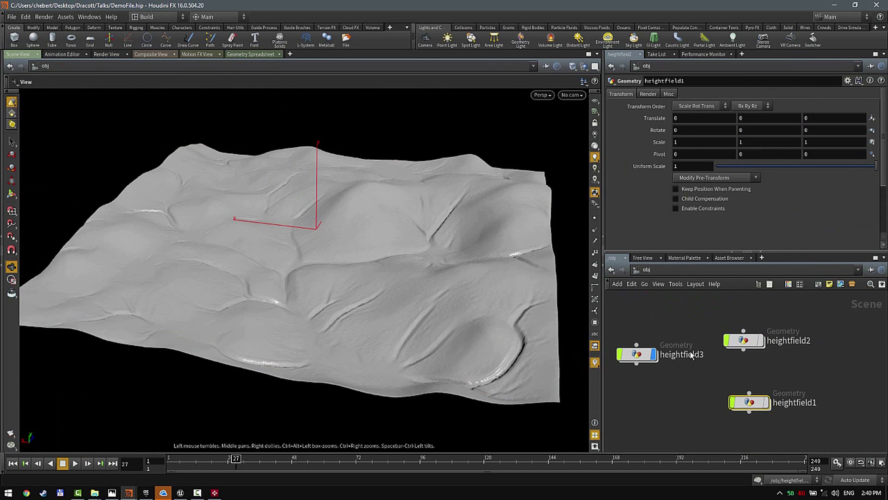
left_click(766, 403)
double_click(752, 404)
right_click_drag(766, 378, 799, 399)
scroll(753, 340, "down", 5)
middle_click_drag(799, 399, 770, 340)
scroll(771, 343, "up", 4)
left_click(748, 369)
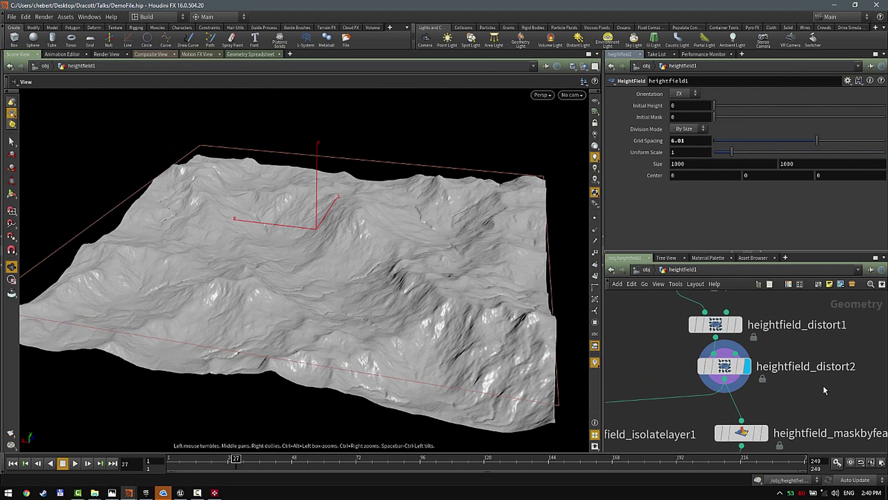
middle_click_drag(823, 385, 815, 361)
left_click_drag(393, 333, 363, 344)
Step: Display the heightfield_maskbyfeature1 mask and the heightfield_slump1 result further down the chain
middle_click_drag(756, 343, 714, 276)
scroll(722, 342, "down", 1)
middle_click_drag(733, 405, 761, 371)
left_click(744, 308)
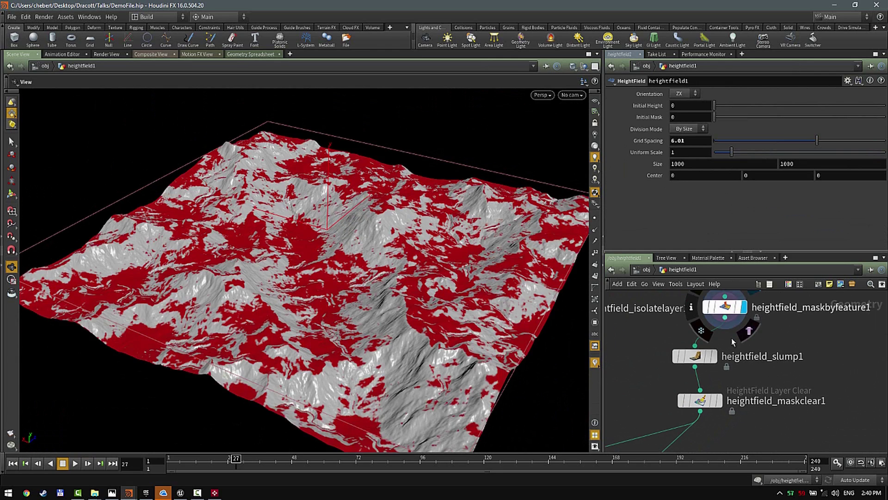
left_click(715, 356)
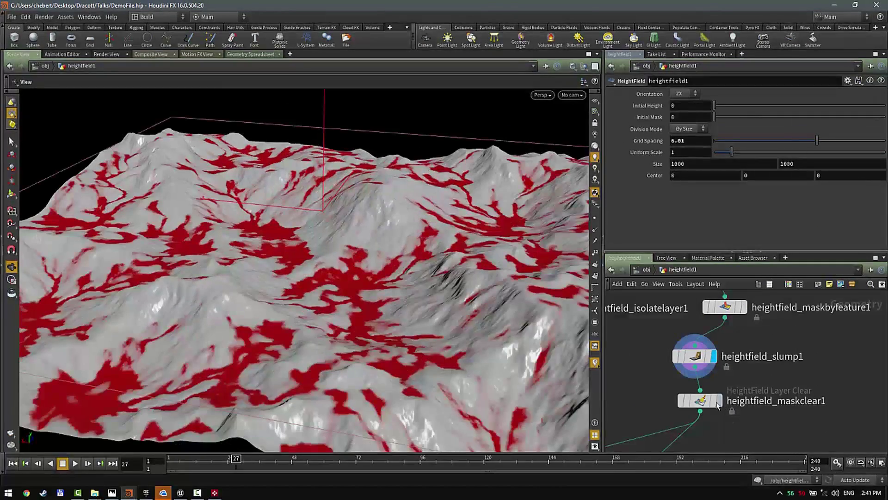
Step: Display heightfield_maskclear1 and examine the slumped valley floors up close without the mask
left_click(718, 402)
left_click_drag(453, 328, 425, 323)
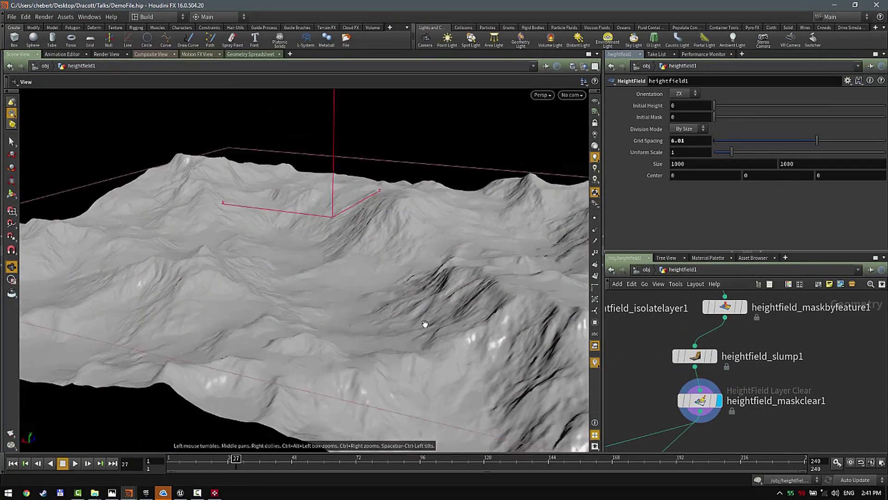
right_click_drag(424, 323, 465, 333)
left_click_drag(465, 333, 414, 321)
right_click_drag(414, 321, 338, 319)
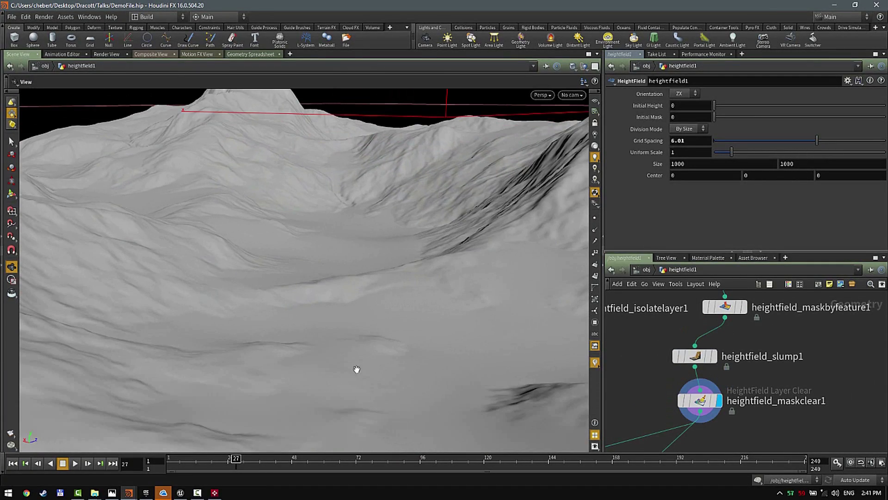
Step: Compare the terrain at heightfield_distort1 with the result of heightfield_slump1
middle_click_drag(767, 338, 779, 430)
scroll(778, 431, "down", 2)
scroll(743, 346, "up", 1)
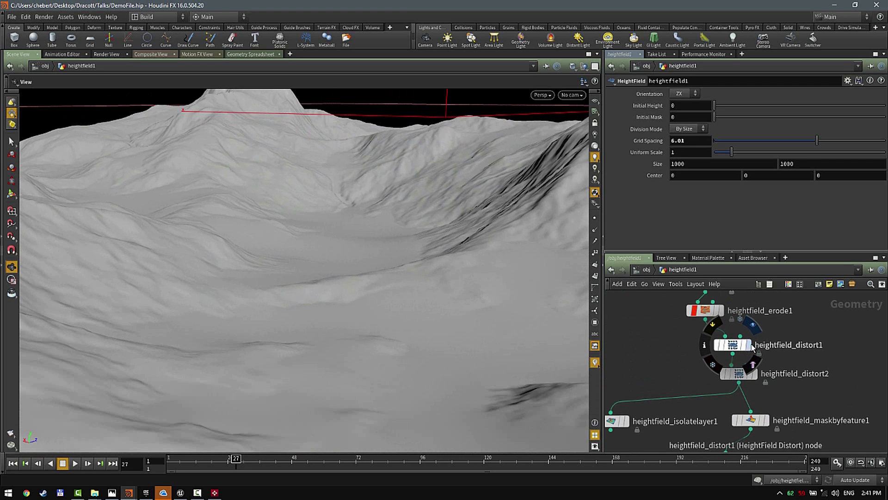
left_click(749, 347)
middle_click_drag(863, 373, 844, 279)
middle_click_drag(835, 405, 833, 374)
left_click(722, 335)
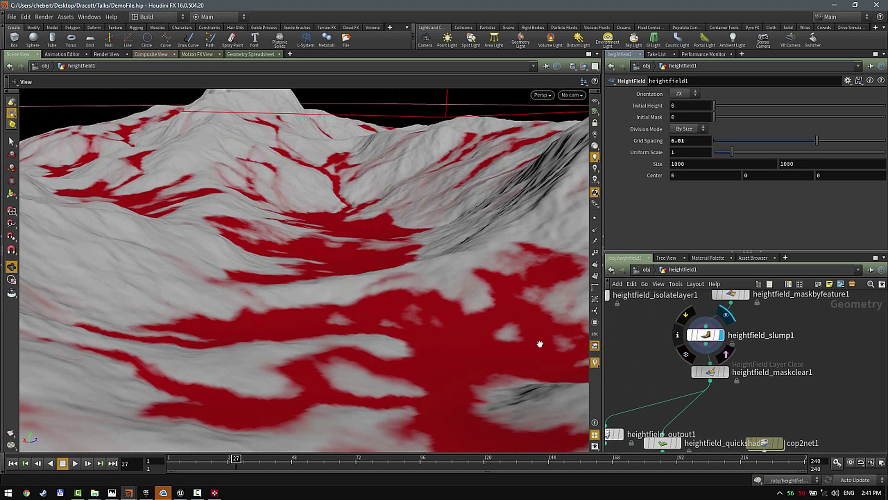
left_click_drag(468, 303, 305, 281)
Step: Display heightfield_maskclear1 and branch a new HeightField Mask by Feature node off its output
left_click(726, 372)
middle_click_drag(756, 370, 704, 341)
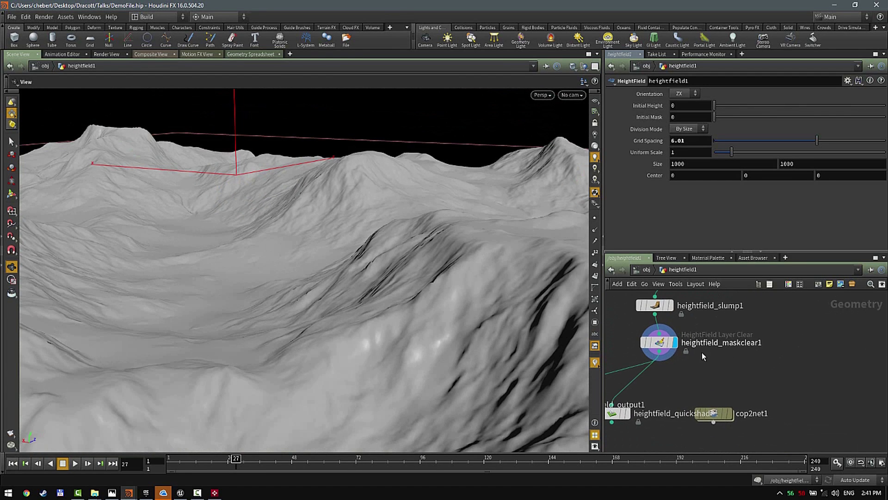
left_click(660, 352)
key("Tab")
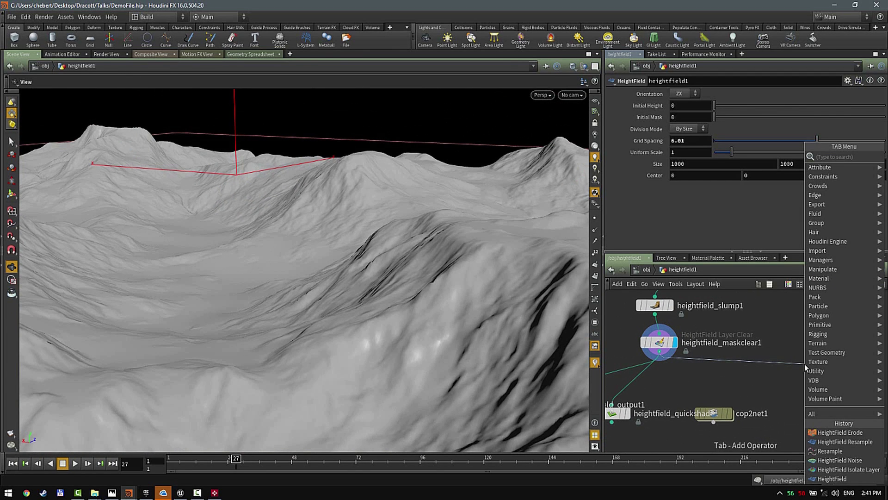
type("mask")
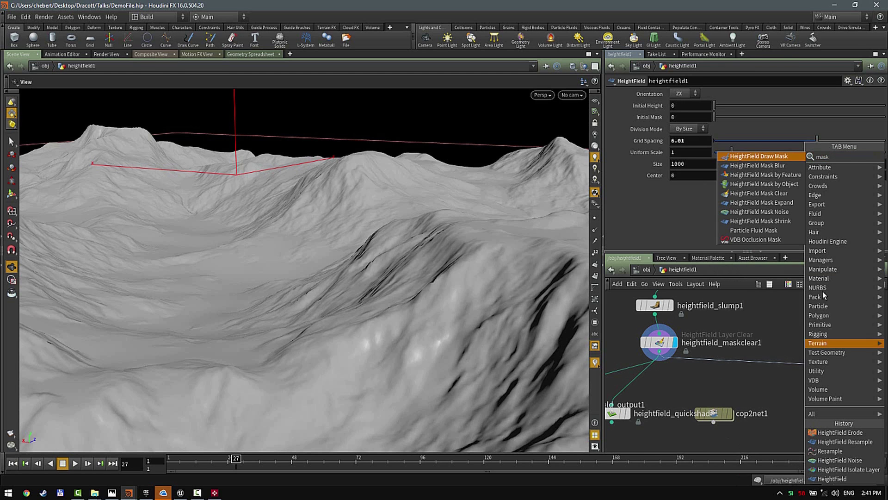
left_click(764, 175)
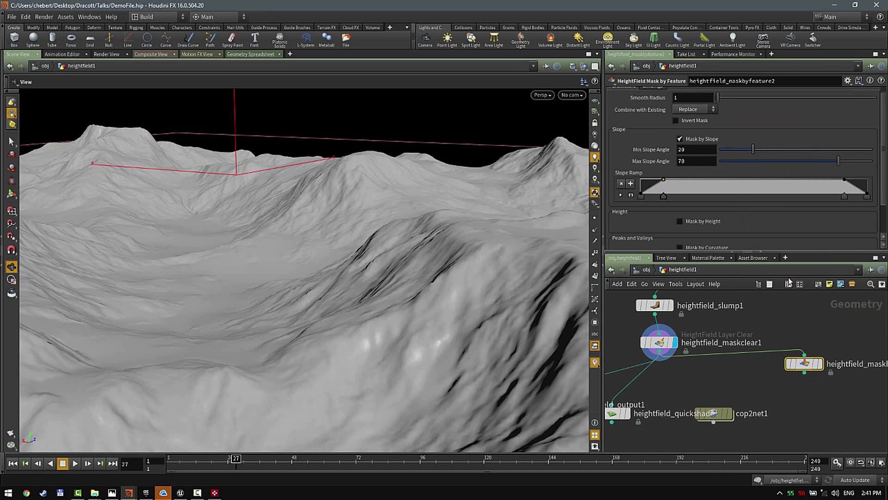
Step: Display the new Mask by Feature node and set its Min Slope Angle to 19.4
left_click(820, 363)
left_click_drag(347, 254, 418, 262)
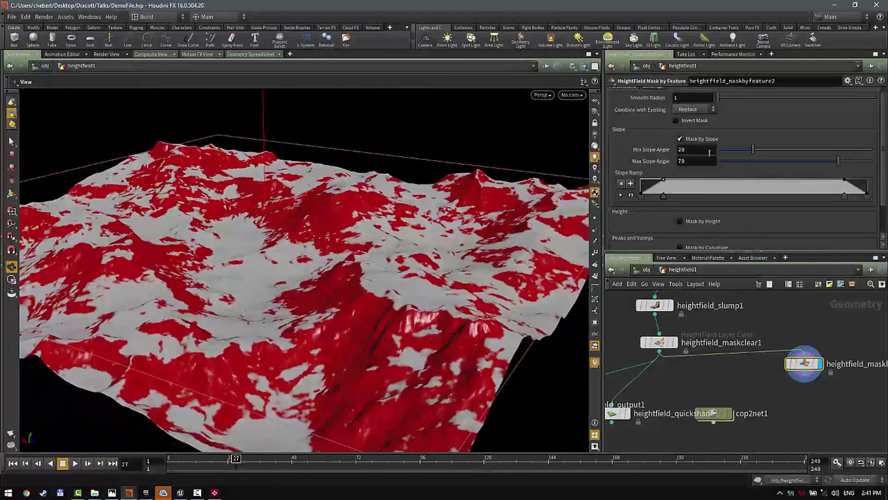
left_click_drag(743, 148, 751, 154)
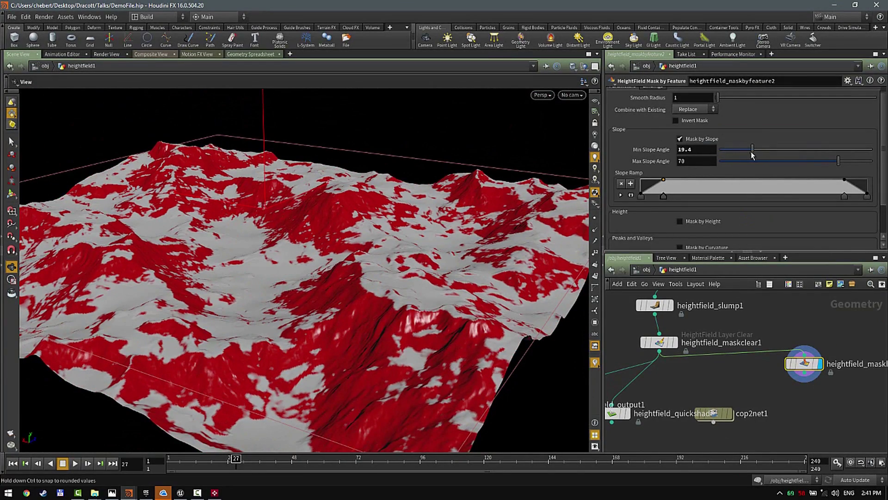
Step: Try adding Mask by Height to the slope mask, computing its range and setting Min Height to 0
scroll(743, 185, "down", 2)
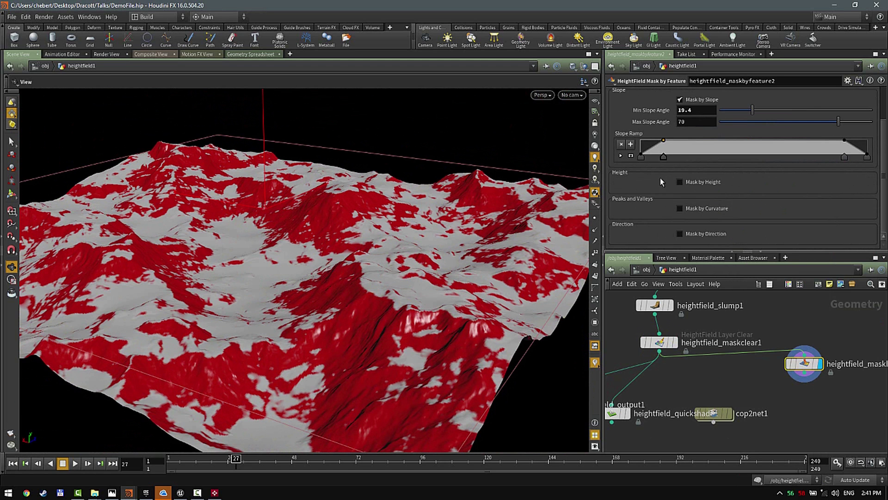
left_click(694, 183)
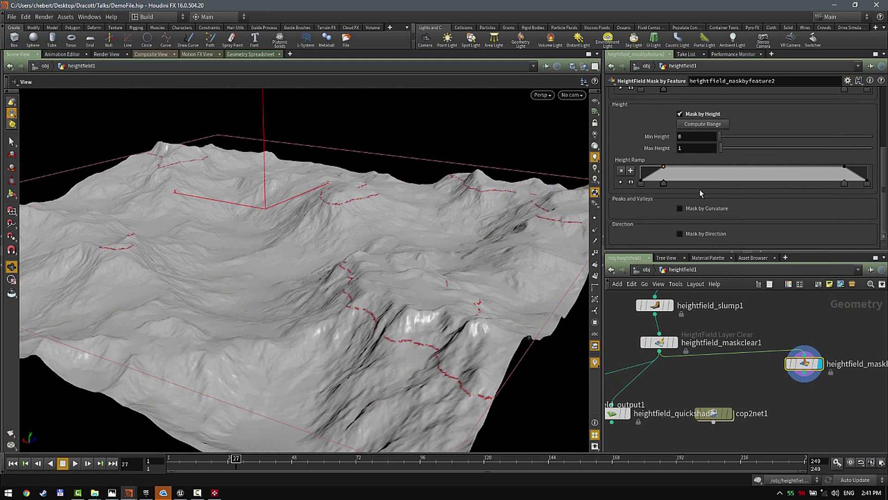
left_click(695, 125)
scroll(748, 146, "up", 6)
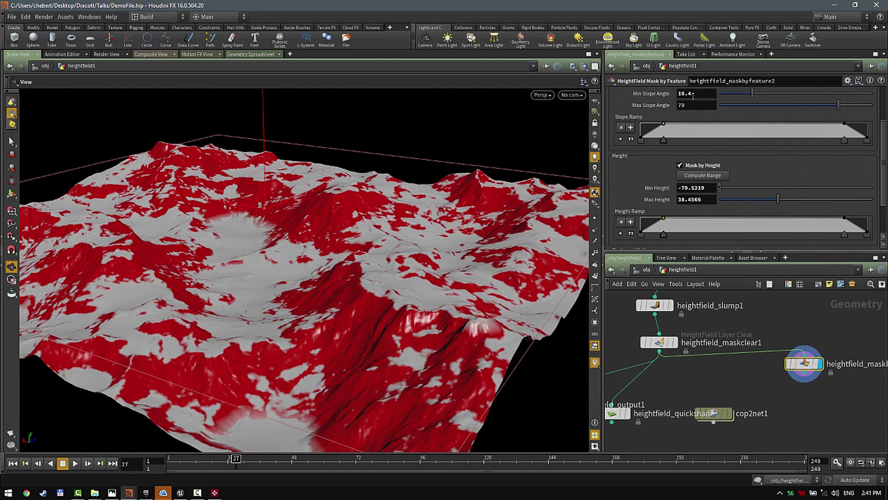
scroll(744, 189, "down", 3)
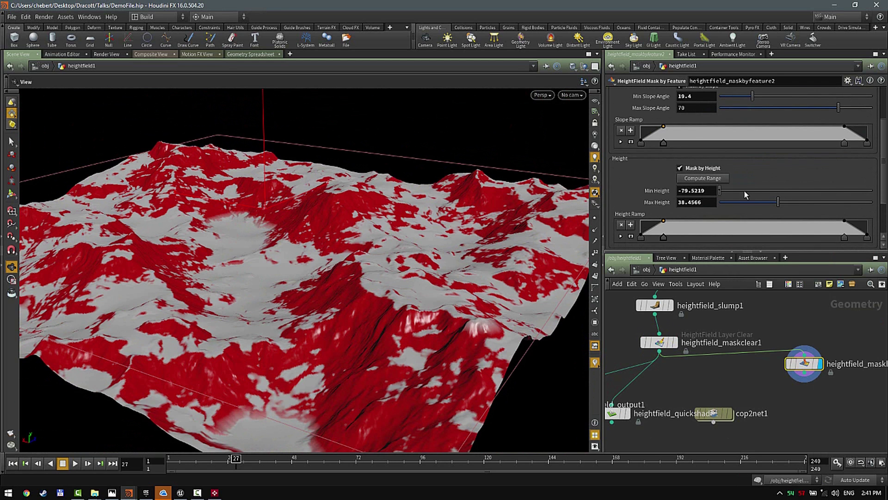
left_click_drag(725, 193, 688, 190)
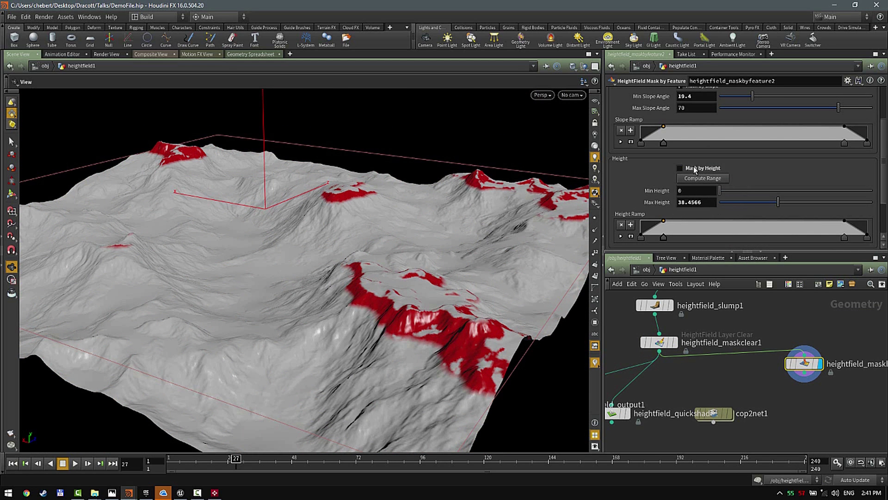
left_click(695, 169)
Step: Chain a copy of the new Mask by Feature node below the original and set its Combine with Existing to Add
left_click_drag(380, 282, 324, 259)
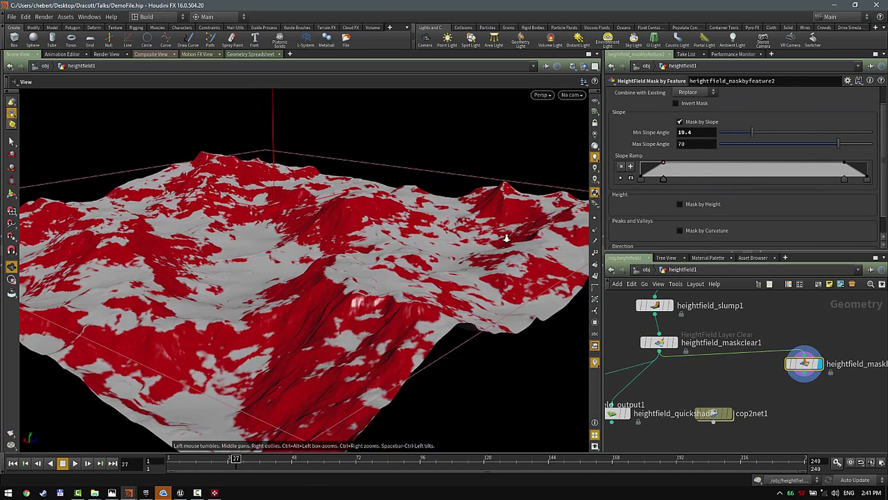
scroll(323, 259, "up", 3)
middle_click_drag(791, 385, 763, 368)
key("ctrl+v")
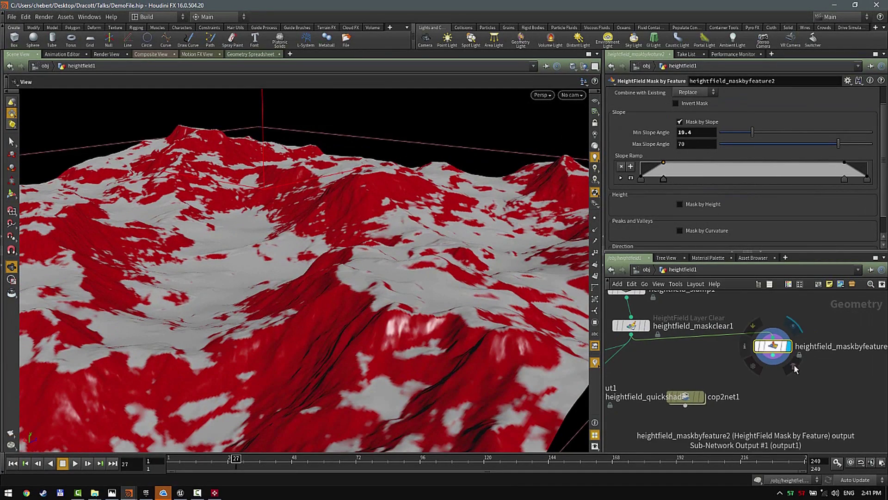
left_click_drag(794, 363, 777, 392)
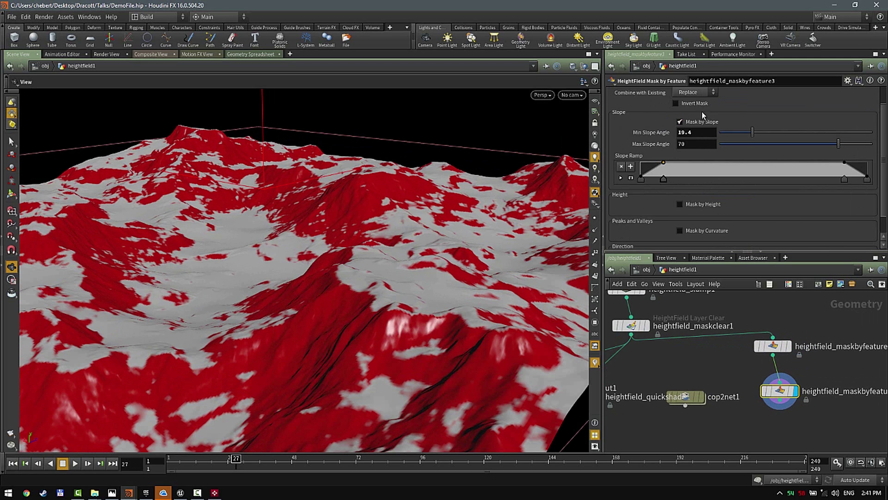
left_click(693, 94)
left_click(693, 108)
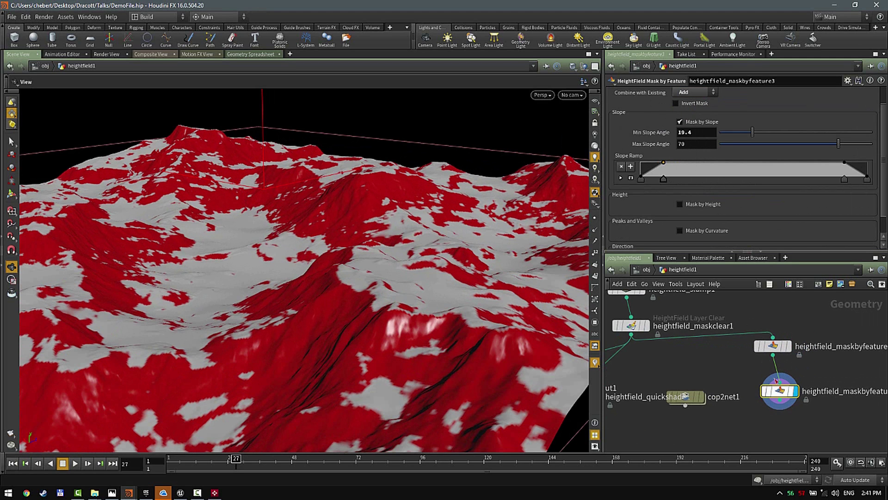
Step: Enable Mask by Height on the copied Mask by Feature node, compute its range, and set Min Height to 52.4 and Max Height to 84.8
mouse_move(776, 349)
left_click(779, 391)
left_click(698, 204)
scroll(698, 206, "down", 1)
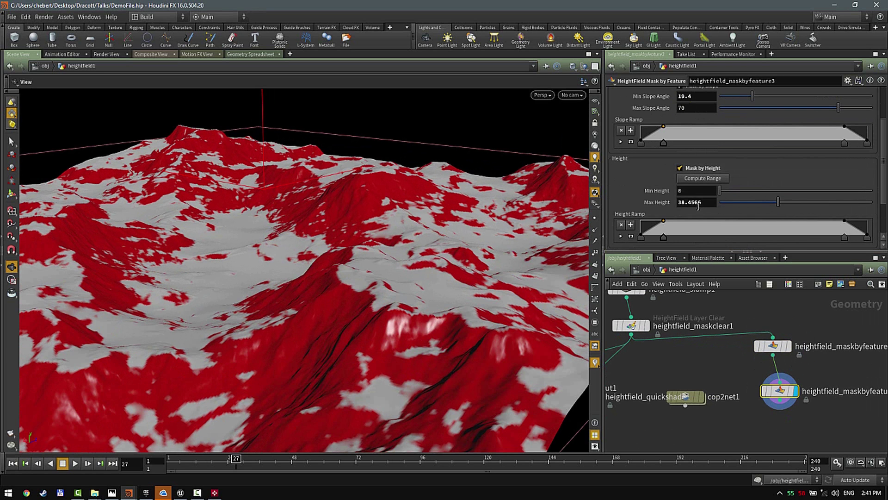
left_click(717, 179)
left_click_drag(490, 199, 495, 268)
left_click_drag(778, 202, 848, 217)
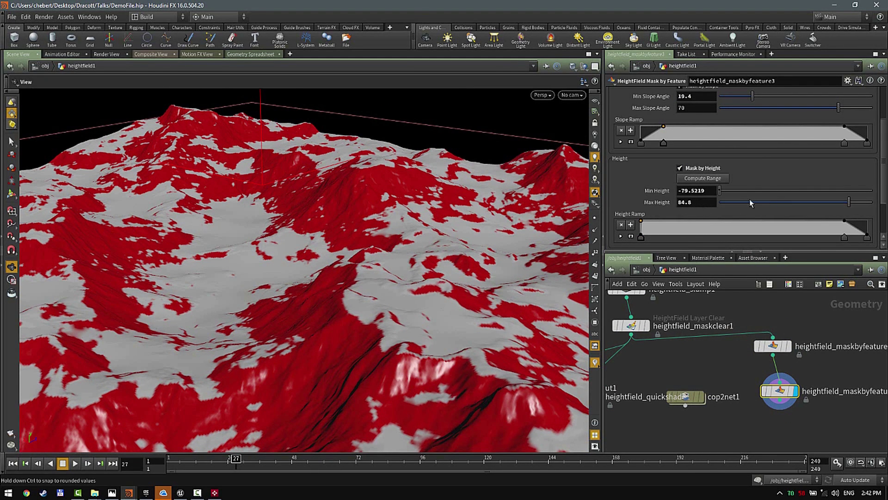
left_click_drag(741, 191, 849, 198)
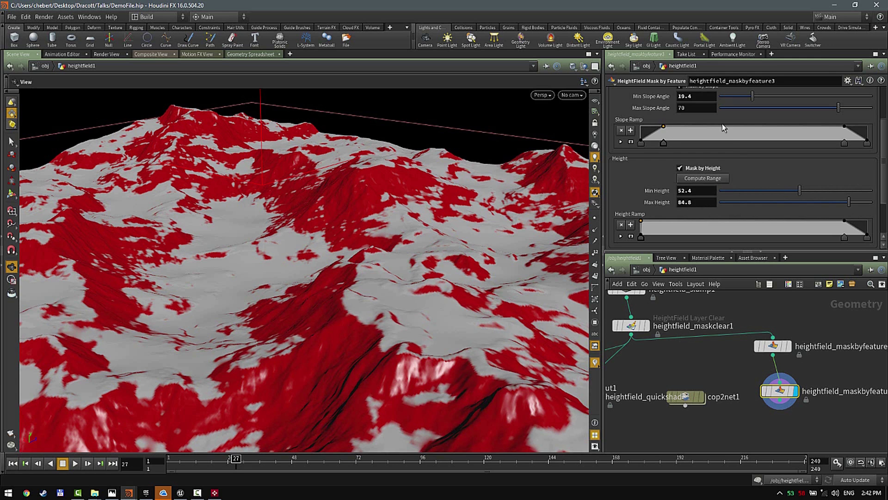
Step: Turn off Mask by Slope on the copied node so it masks by height alone
scroll(724, 128, "up", 2)
left_click(697, 138)
left_click_drag(440, 264, 407, 222)
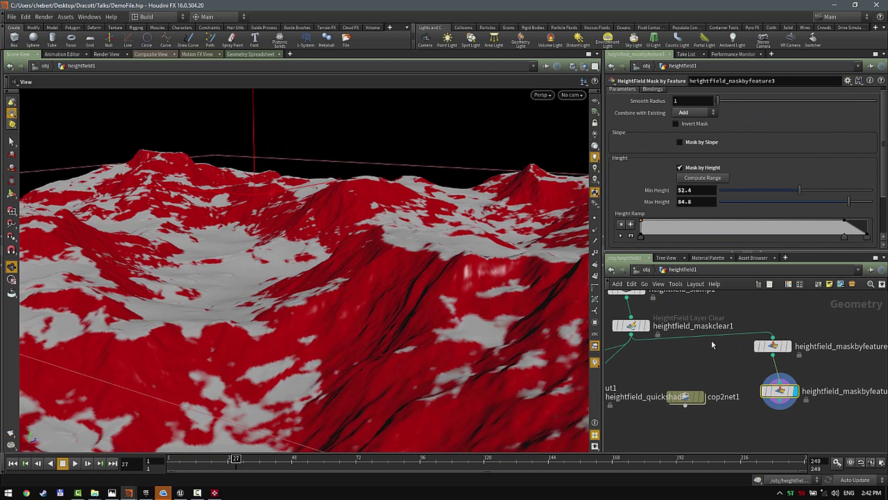
Step: Delete the copied Mask by Feature node and turn off Mask by Slope on the remaining one
key("Delete")
scroll(732, 123, "down", 4)
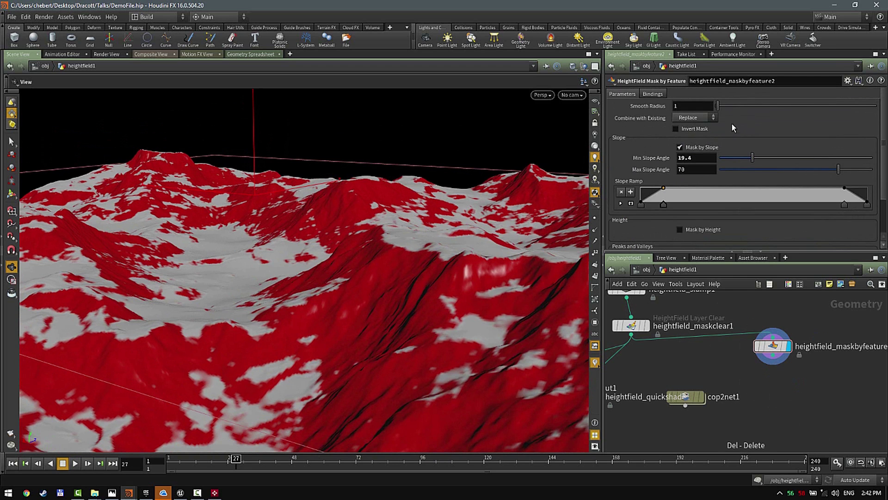
left_click(692, 100)
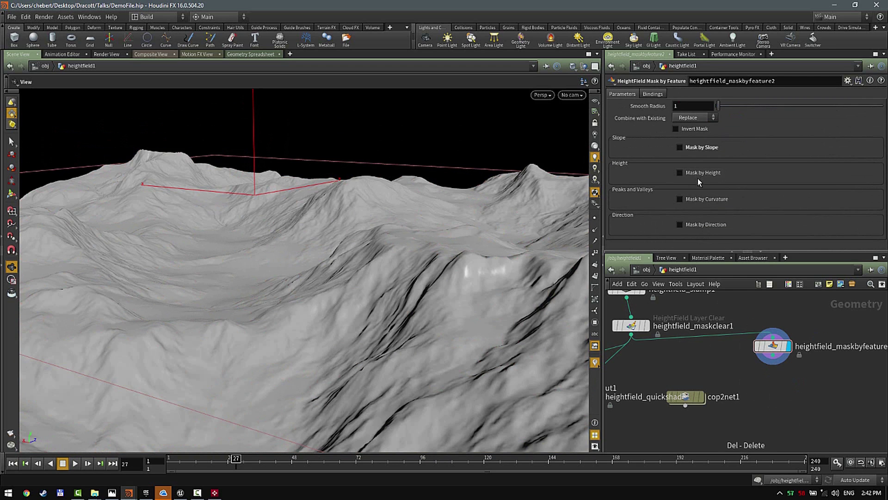
Step: Try Mask by Curvature, computing its range and moving the first two Curvature Ramp points towards higher values
left_click(694, 198)
left_click_drag(462, 177, 413, 241)
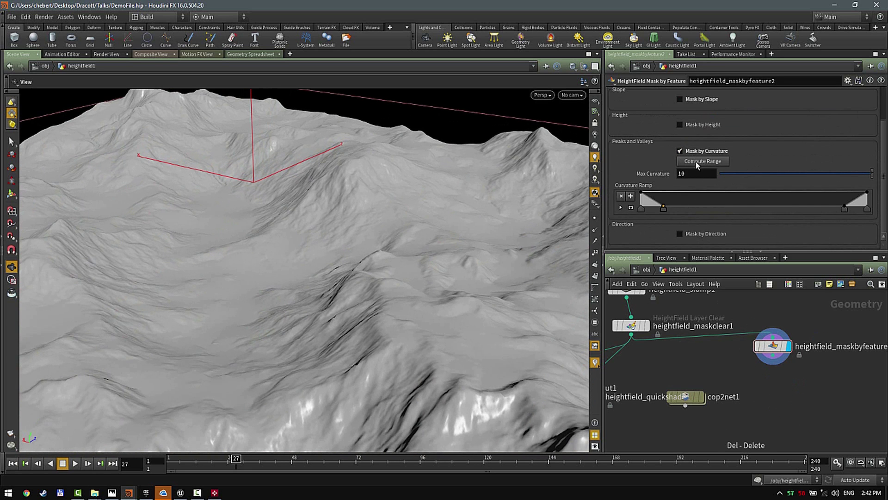
left_click(696, 162)
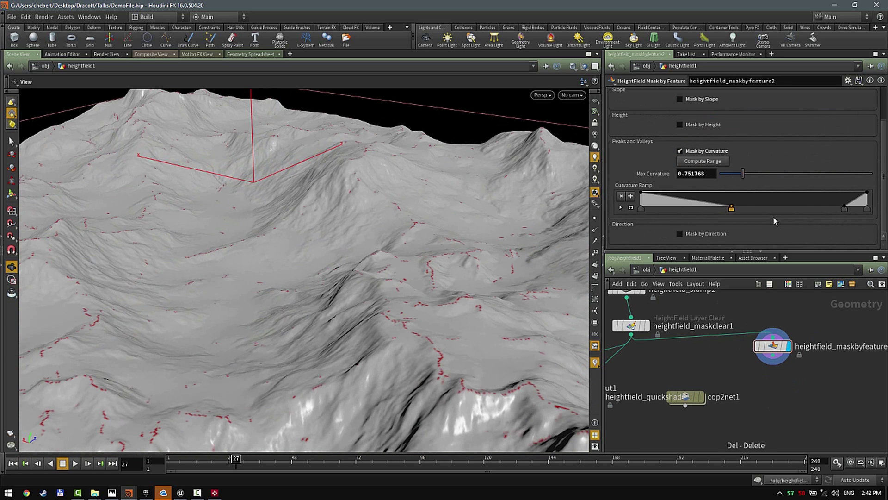
left_click_drag(774, 217, 789, 218)
left_click_drag(641, 209, 740, 209)
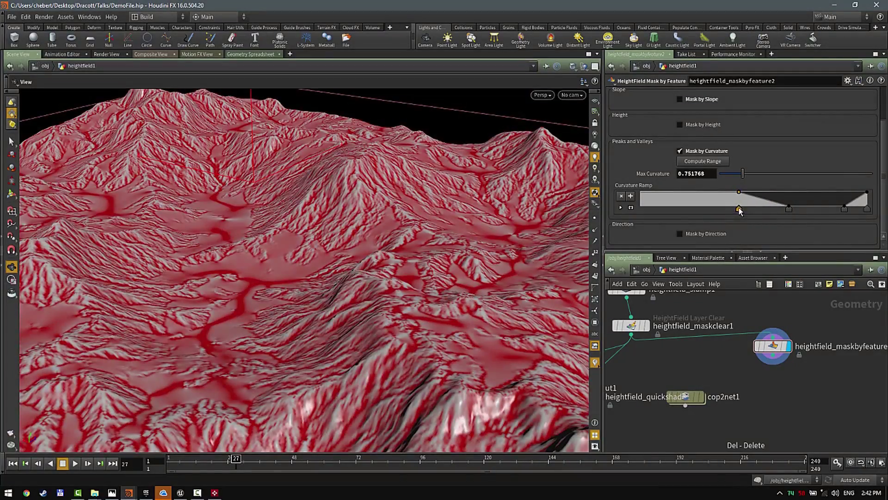
Step: Inspect the curvature mask across the terrain and turn Mask by Curvature off
left_click_drag(367, 248, 459, 237)
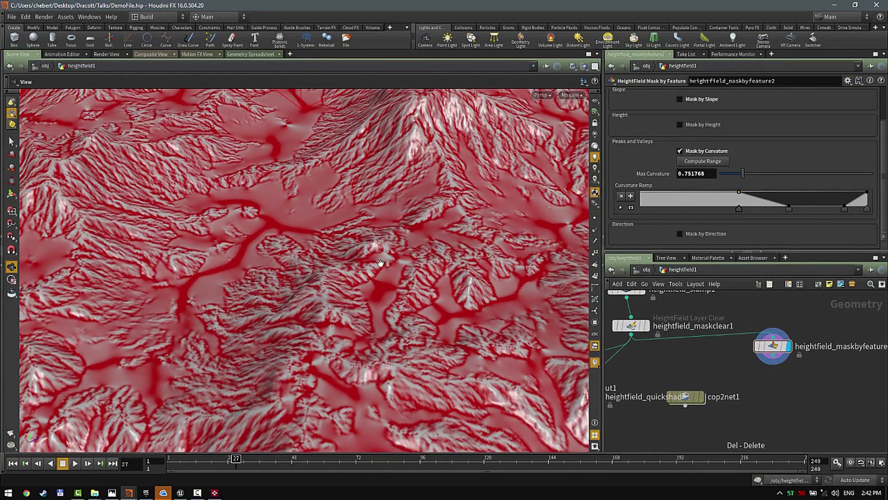
scroll(381, 263, "down", 4)
left_click_drag(381, 263, 464, 234)
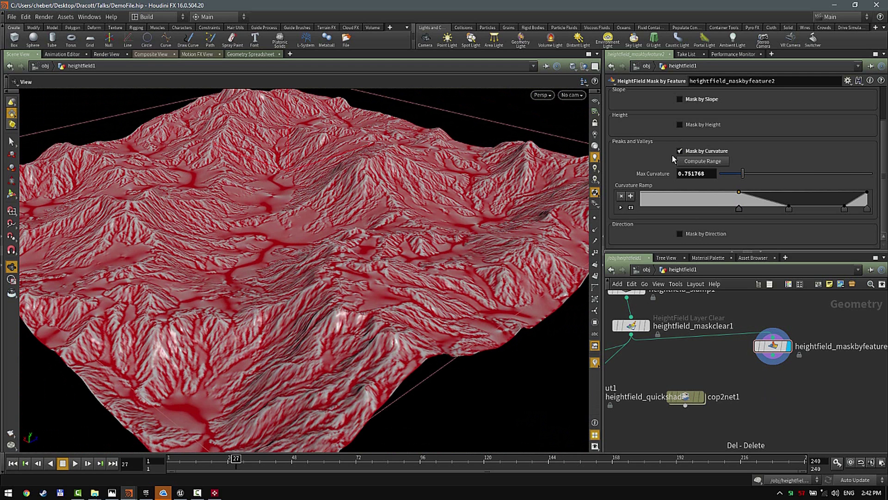
left_click(697, 150)
scroll(370, 204, "up", 6)
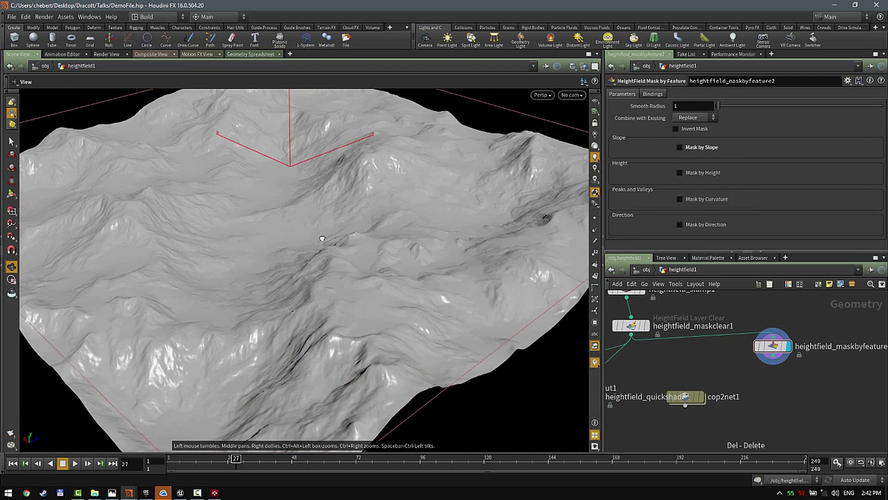
Step: Try Mask by Direction on the Mask by Feature node and inspect the masked slopes across the terrain
left_click(685, 225)
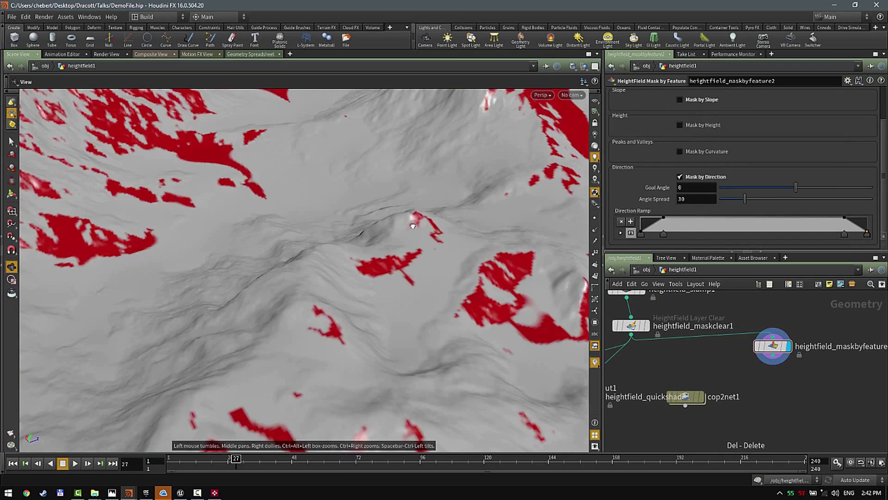
scroll(280, 204, "down", 6)
scroll(281, 204, "down", 5)
scroll(218, 208, "up", 3)
left_click_drag(218, 208, 564, 277)
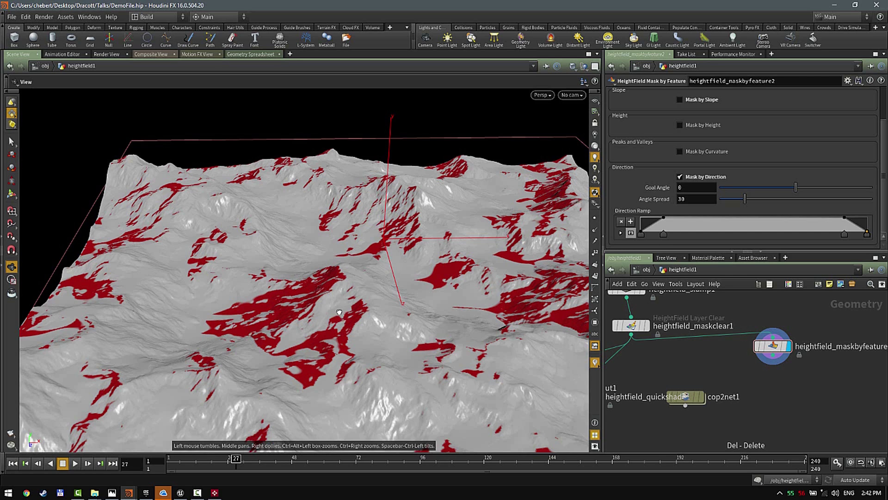
right_click_drag(396, 272, 334, 272)
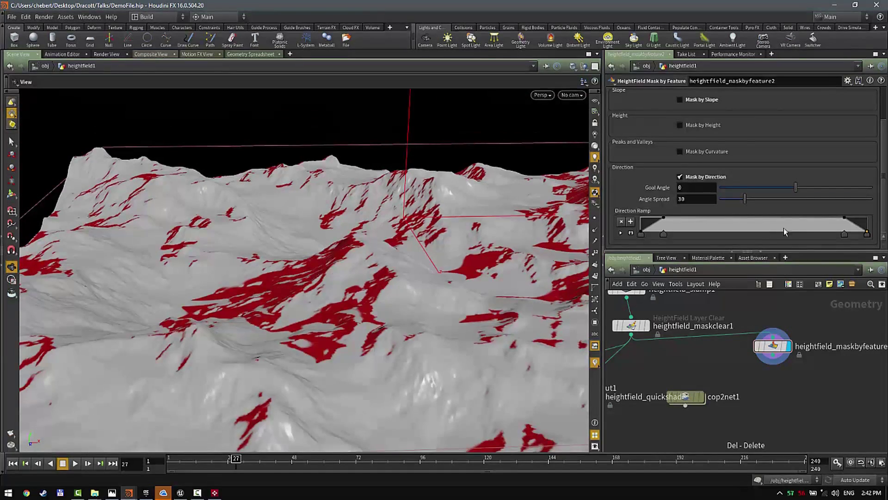
Step: Widen the direction mask's Angle Spread to 69.8, inspect it, and turn Mask by Direction off
left_click_drag(729, 200, 780, 212)
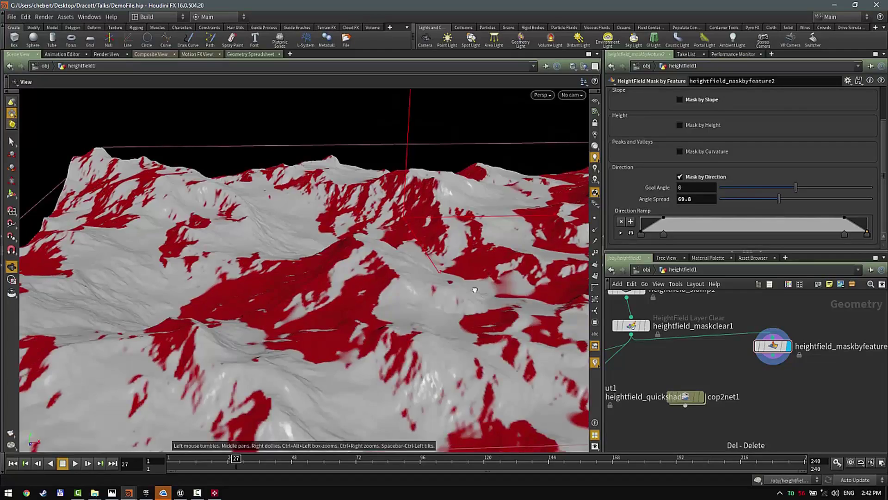
left_click_drag(473, 290, 382, 231)
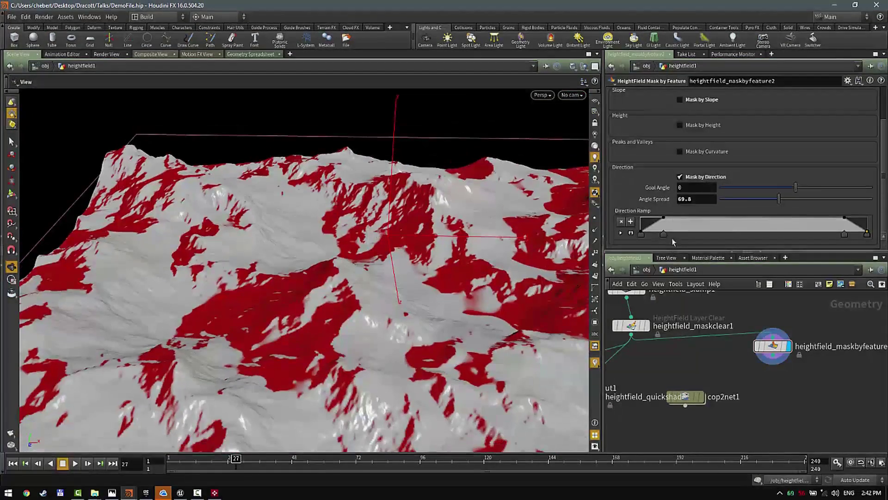
left_click(680, 177)
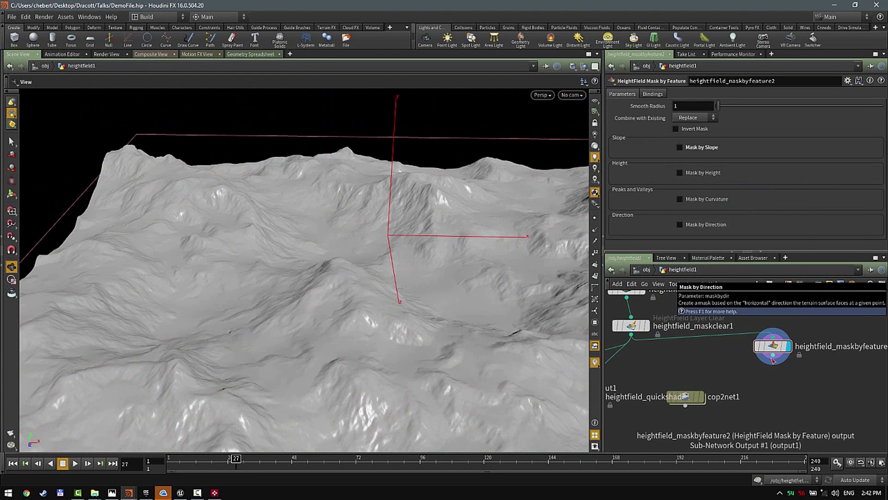
Step: Append a HeightField Draw Mask node below the Mask by Feature node and display it
key("Tab")
type("mask")
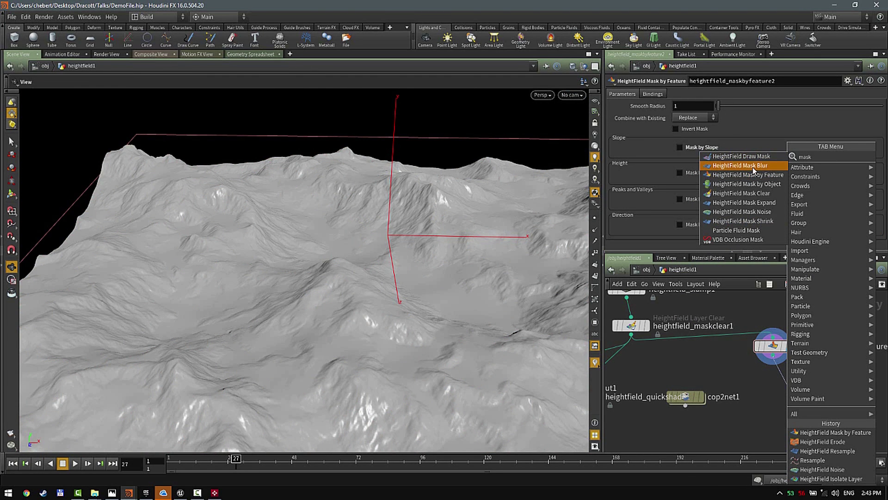
left_click(741, 156)
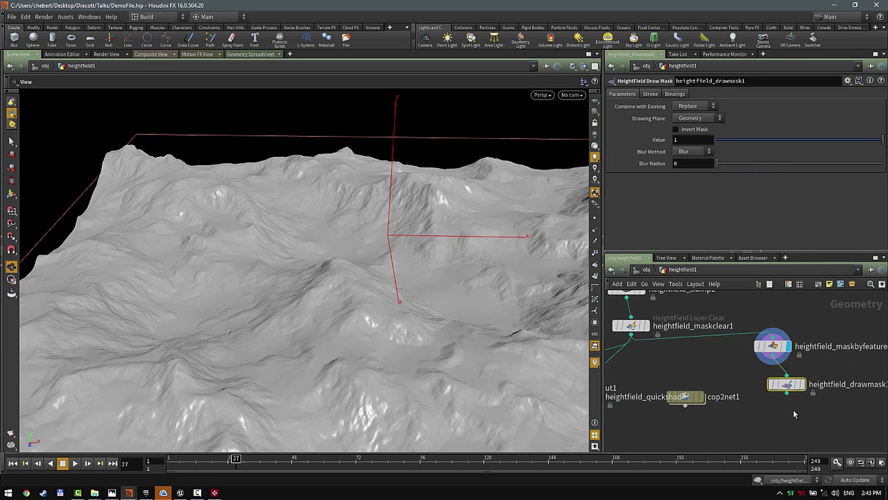
left_click(802, 385)
Step: Draw a closed freehand mask region on the terrain surface and view the whole heightfield
left_click_drag(402, 309, 293, 270)
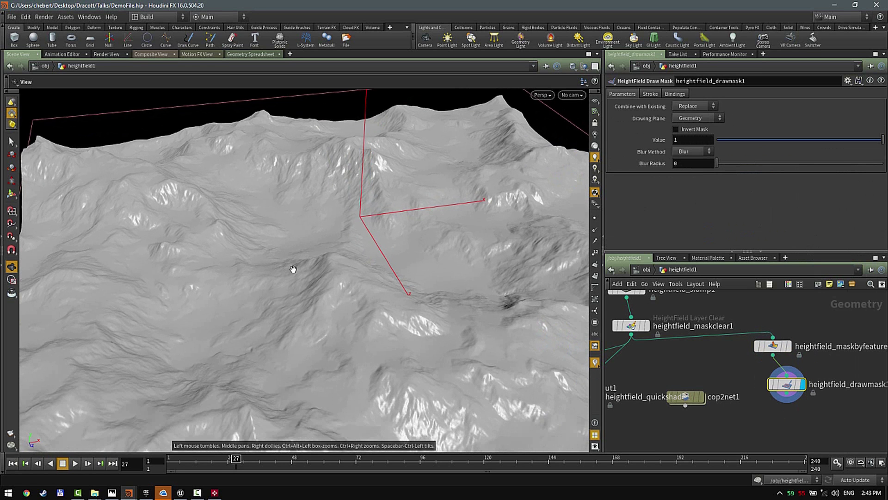
left_click(12, 194)
mouse_move(157, 221)
left_mouse_down()
mouse_move(260, 250)
mouse_move(156, 361)
mouse_move(101, 207)
mouse_move(155, 234)
left_mouse_up()
left_click_drag(325, 270, 333, 273, "alt")
right_click_drag(333, 273, 477, 239, "alt")
middle_click_drag(476, 239, 491, 258, "alt")
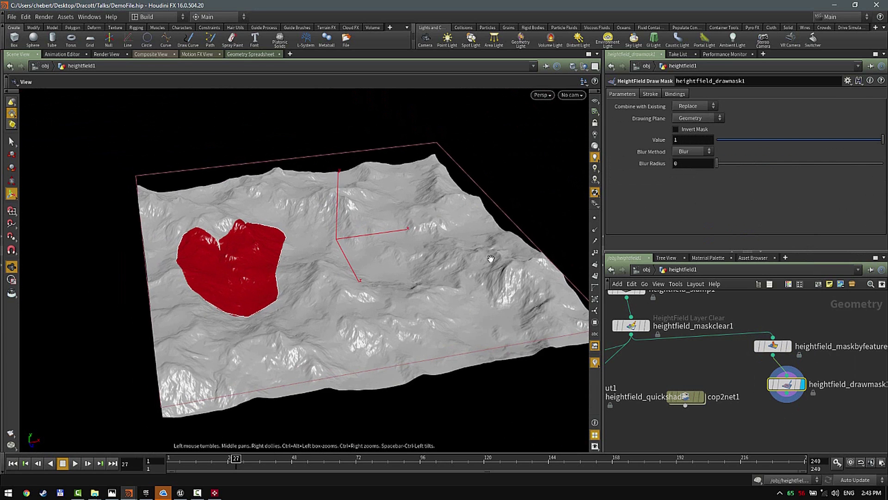
Step: Soften the drawn mask using the Blur method with a Blur Radius of 83.3 and inspect its edges
left_click(683, 152)
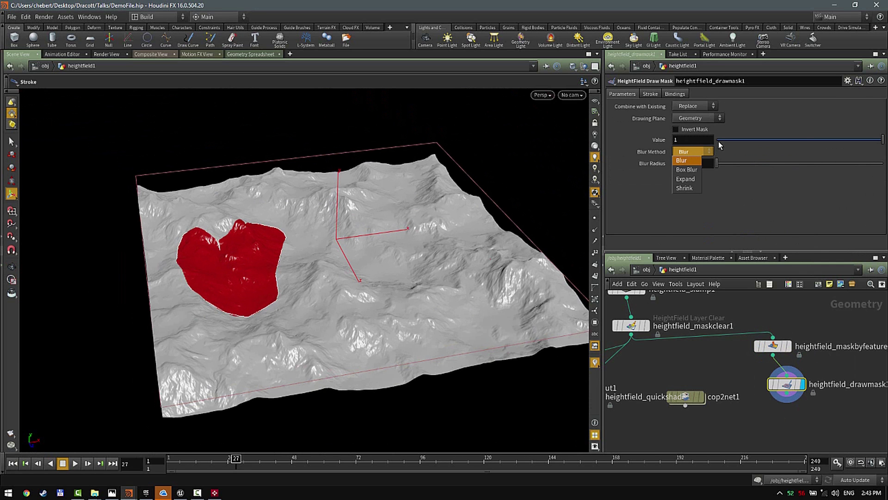
left_click(720, 163)
left_click_drag(745, 164, 855, 163)
left_click_drag(333, 351, 307, 314, "alt")
mouse_move(308, 314)
right_mouse_down("alt")
mouse_move(458, 312)
mouse_move(210, 252)
right_mouse_up("alt")
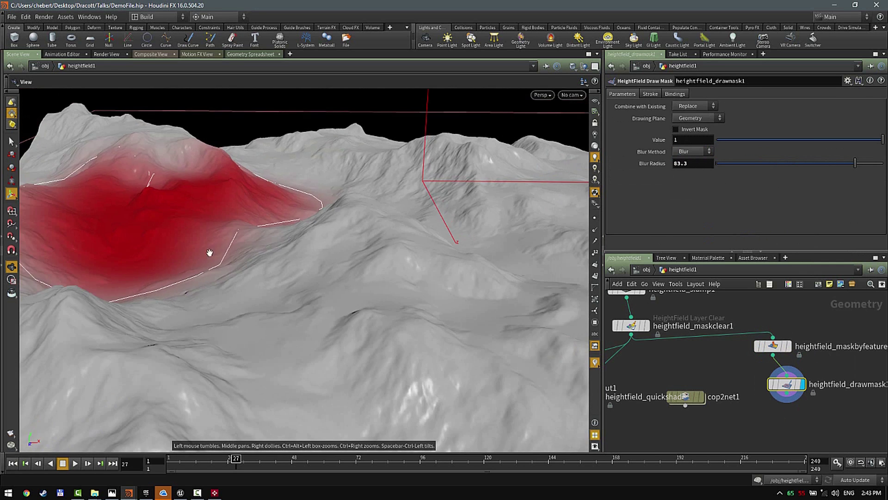
left_click_drag(245, 256, 307, 263, "alt")
right_click_drag(307, 263, 157, 171, "alt")
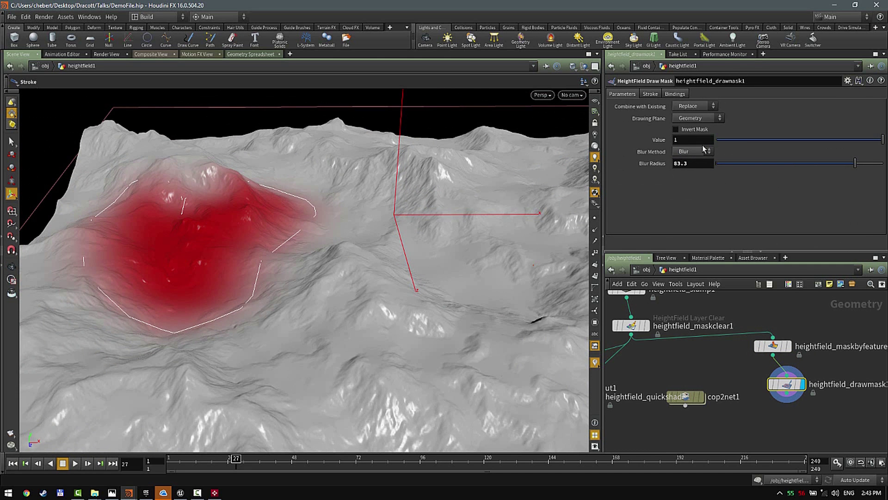
Step: Switch the drawn mask's Blur Method to Expand and set the Blur Radius to 24.5
left_click(698, 152)
left_click(689, 179)
left_click_drag(727, 164, 758, 178)
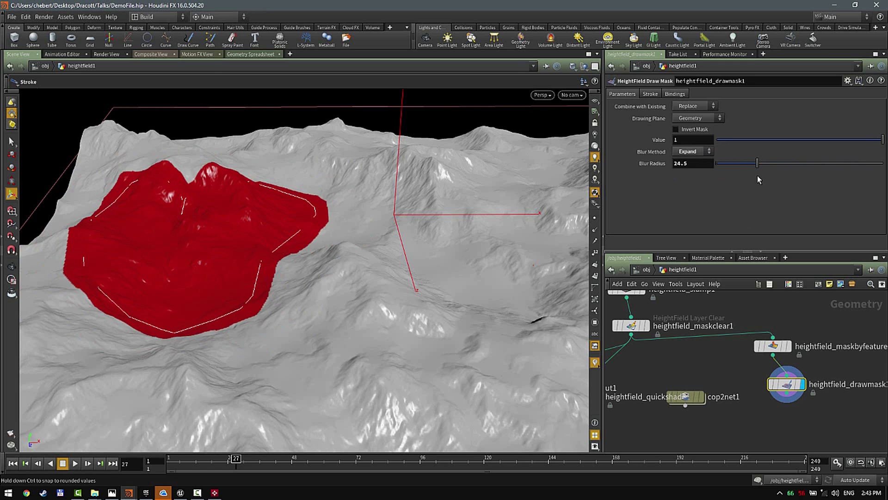
mouse_move(405, 265)
left_mouse_down("alt")
mouse_move(461, 307)
mouse_move(430, 284)
left_mouse_up("alt")
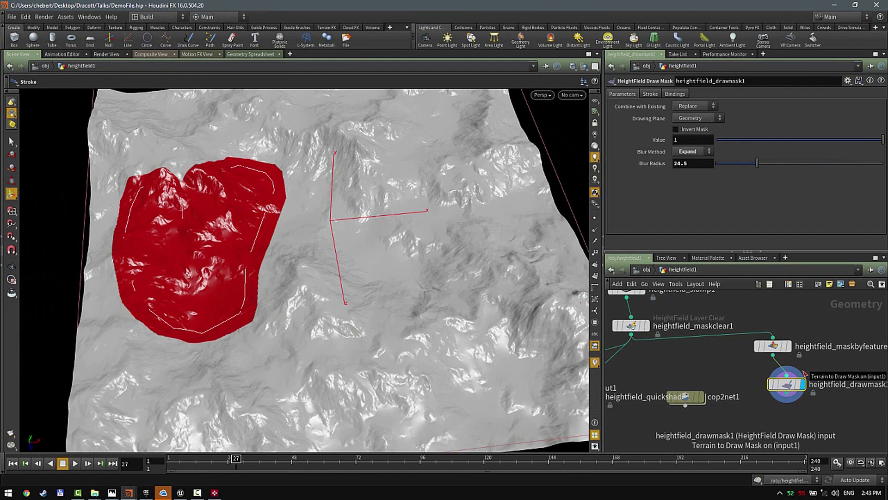
Step: Delete the Draw Mask node and append a displayed HeightField Mask Noise node after the Mask by Feature node
key("Delete")
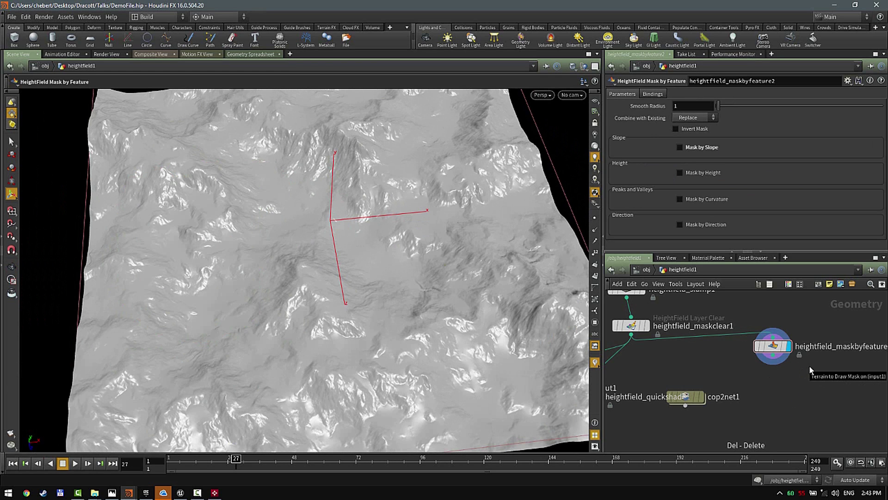
left_click(772, 358)
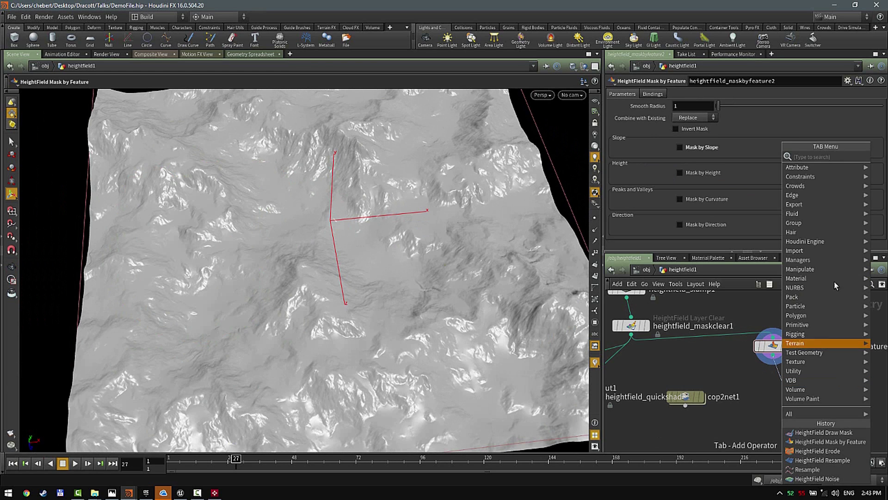
mouse_move(806, 295)
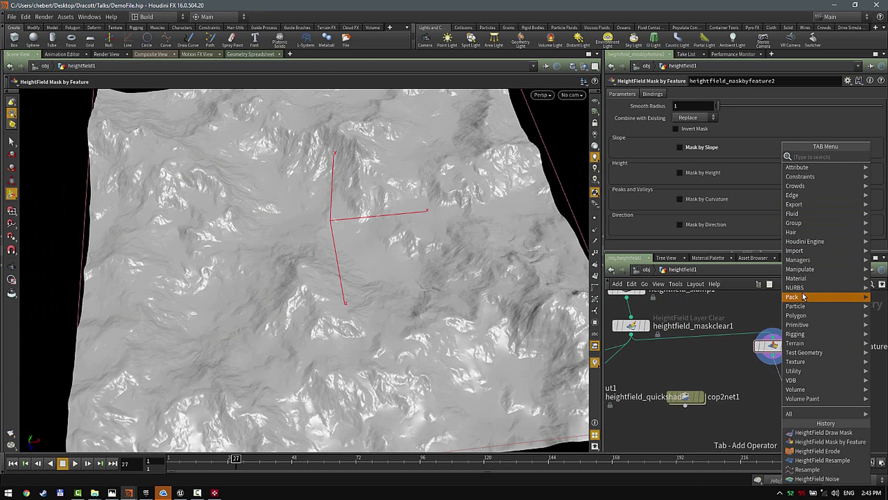
type("mask")
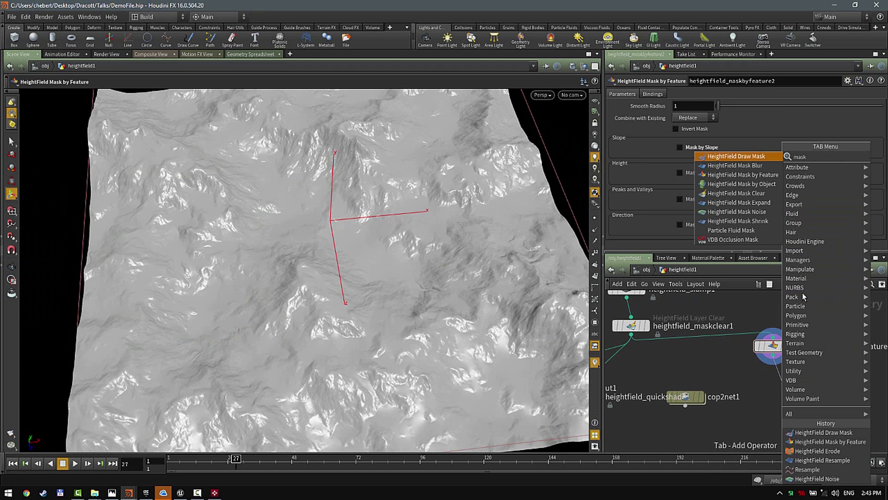
left_click(760, 213)
left_click(789, 387)
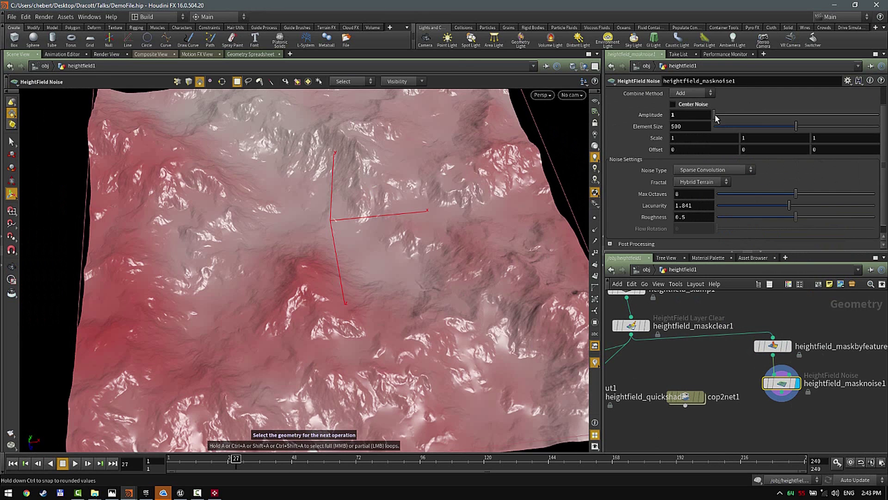
Step: Set the mask noise Amplitude to 1 and its Element Size to 25
left_click_drag(715, 114, 729, 112)
left_click(683, 115)
type("1")
left_click_drag(683, 116, 665, 114)
type("1")
left_click(684, 125)
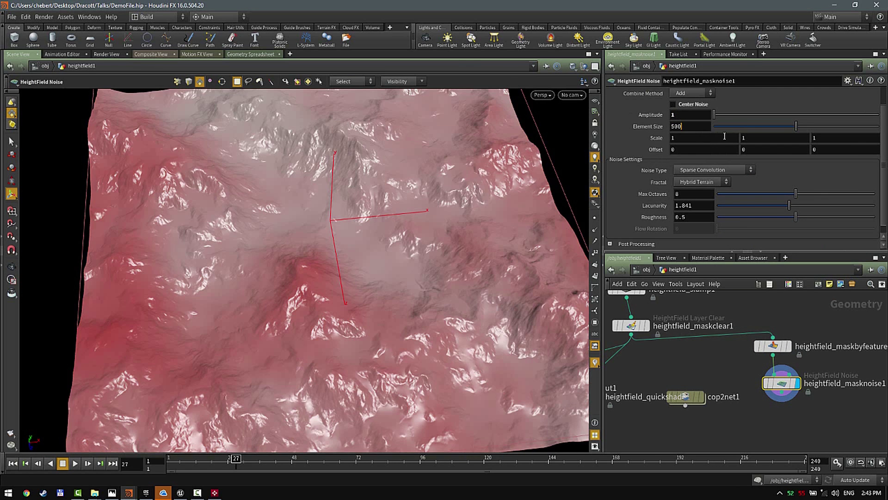
left_click_drag(795, 126, 717, 127)
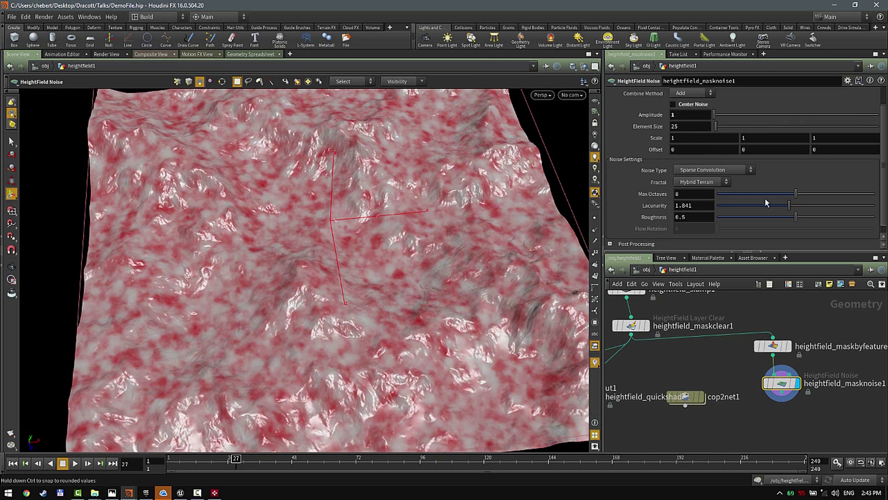
Step: Set the mask noise Element Size to 11, then enable post-processing Gain at 0.991 and Bias at 0.5
scroll(682, 220, "down", 1)
left_click(610, 234)
scroll(628, 229, "down", 3)
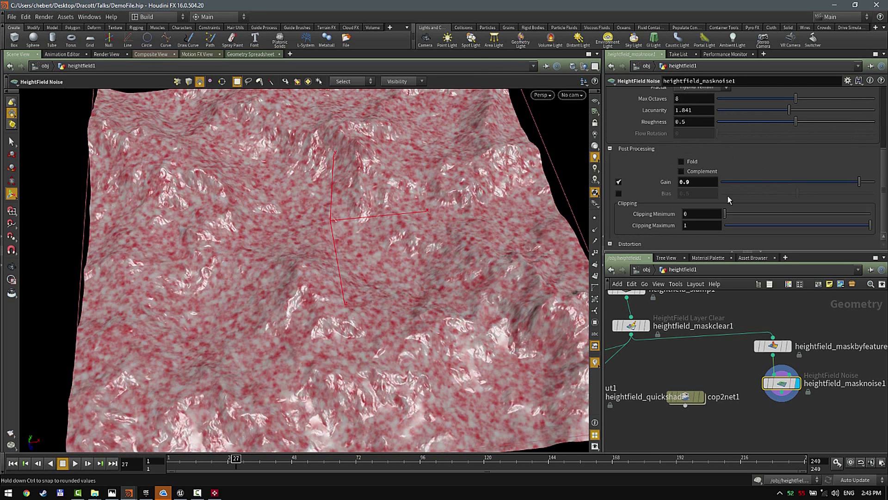
left_click_drag(859, 181, 872, 182)
left_click(619, 194)
left_click_drag(472, 218, 486, 199, "alt")
right_click_drag(486, 199, 544, 197, "alt")
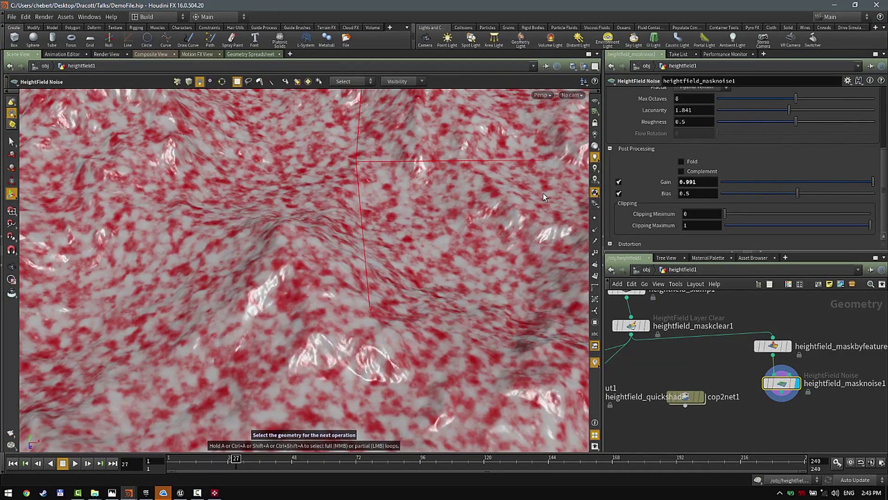
left_click_drag(410, 172, 407, 204, "alt")
right_click_drag(407, 204, 261, 187, "alt")
left_click_drag(261, 187, 217, 208, "alt")
Step: Switch the mask noise's Noise Type to Worley (cellular) F1 and set the Element Size to 281
scroll(783, 155, "up", 2)
scroll(707, 159, "up", 2)
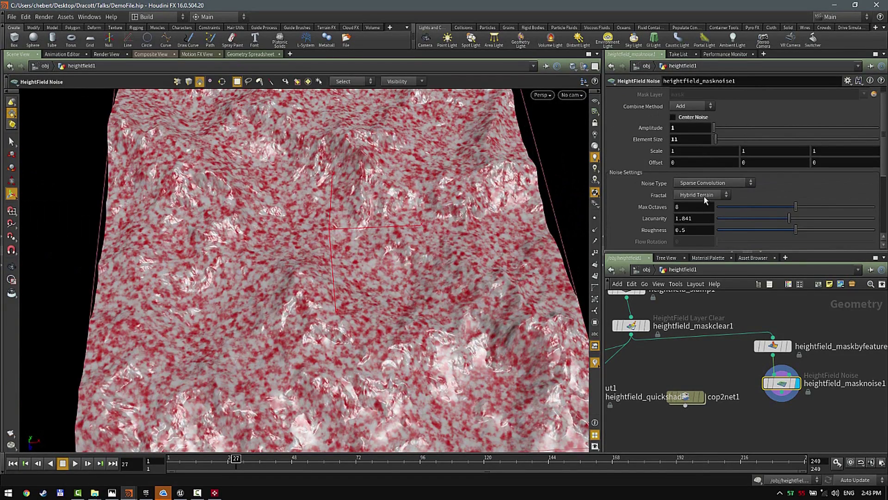
left_click(706, 184)
left_click(687, 257)
left_click_drag(512, 239, 509, 273, "alt")
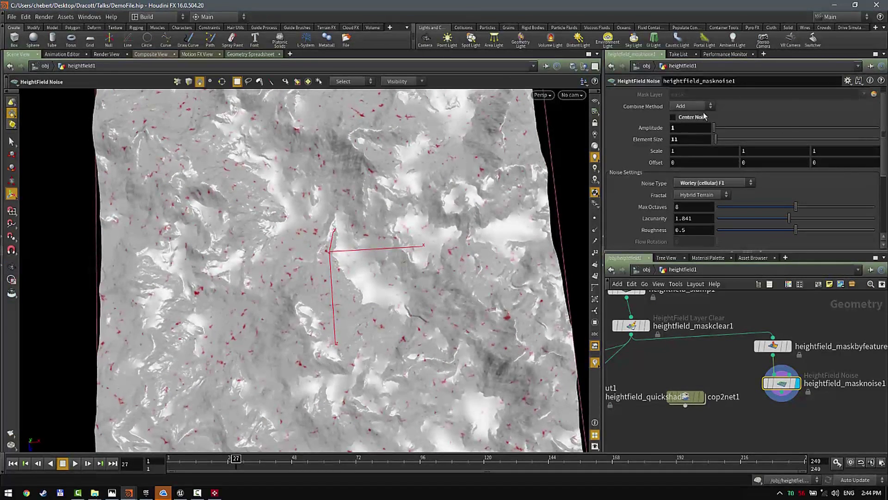
scroll(727, 154, "up", 1)
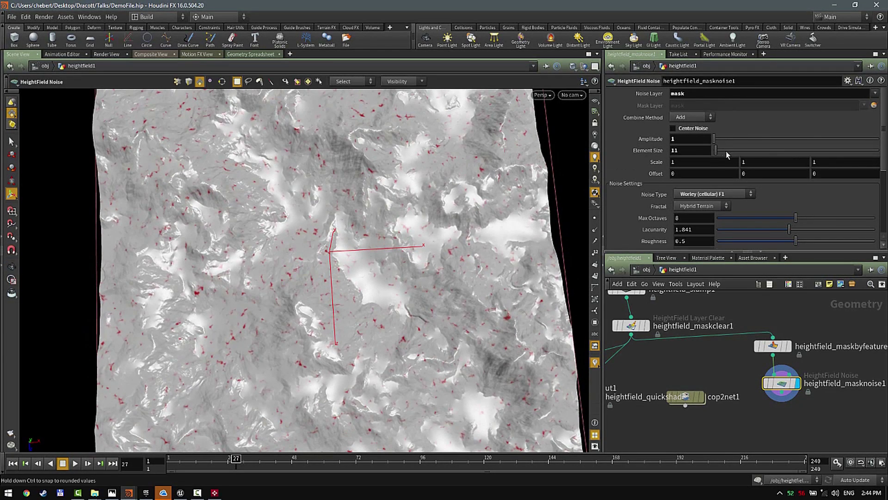
left_click(759, 150)
key("space")
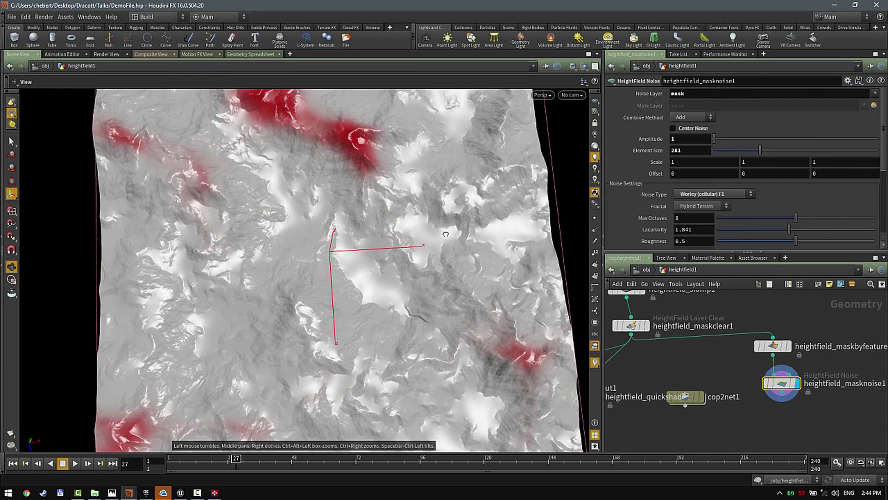
left_click_drag(445, 234, 351, 207)
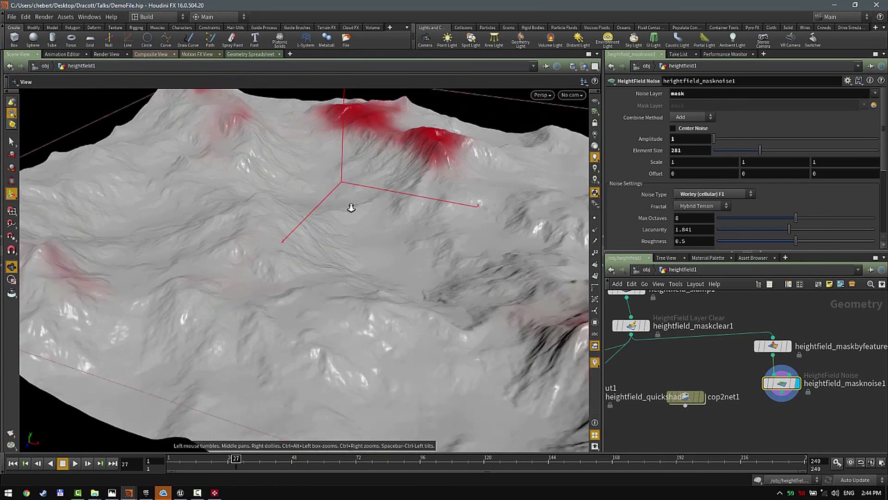
right_click_drag(351, 208, 319, 188, "alt")
Step: Delete the mask noise node from the heightfield network
middle_click_drag(767, 401, 763, 374)
scroll(763, 374, "up", 1)
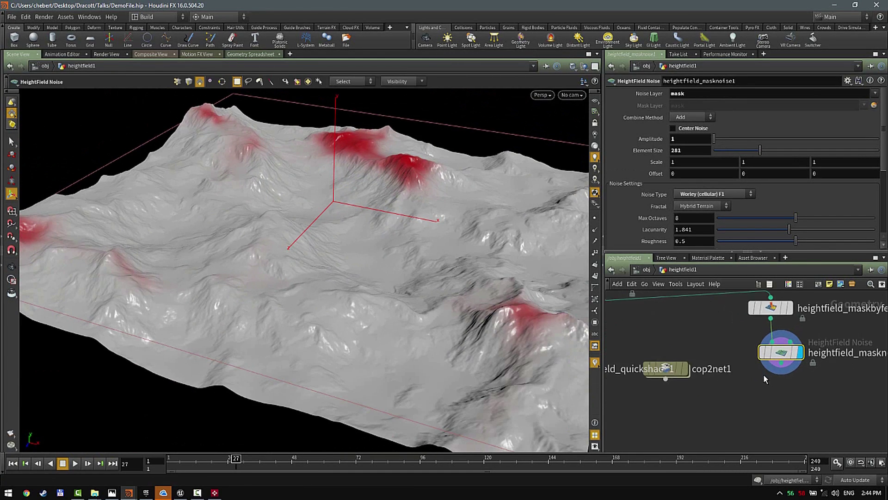
scroll(763, 374, "up", 2)
mouse_move(801, 352)
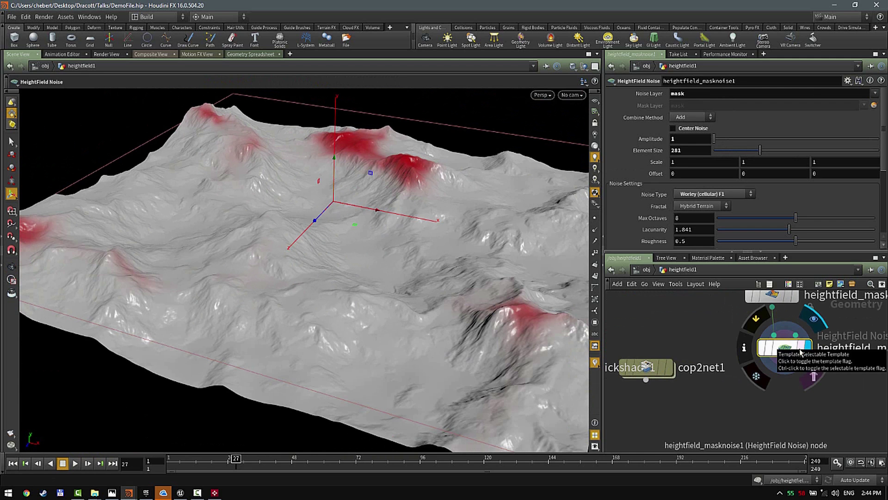
key("Delete")
Step: Append a HeightField Mask by Object node after the Mask by Feature node and place it slightly below and aside
middle_click_drag(847, 358, 797, 392)
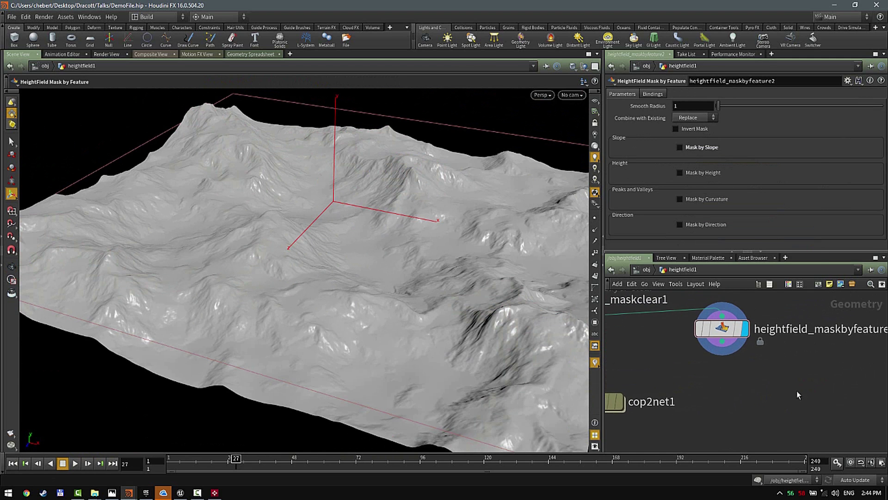
key("Tab")
type("mask by")
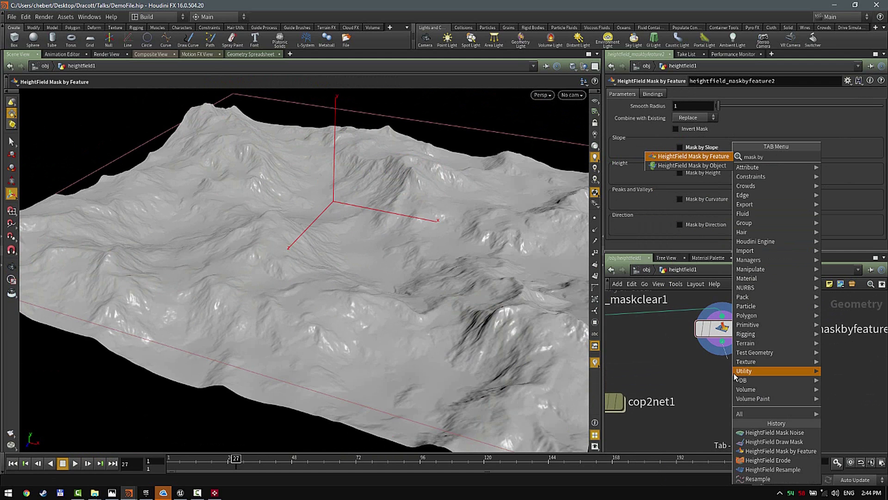
key("Down")
key("Return")
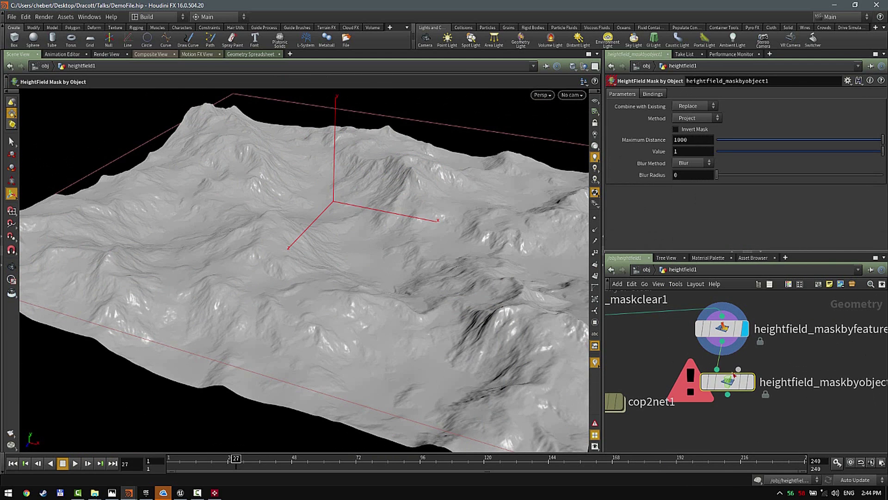
left_click(747, 383)
left_click_drag(746, 382, 787, 413)
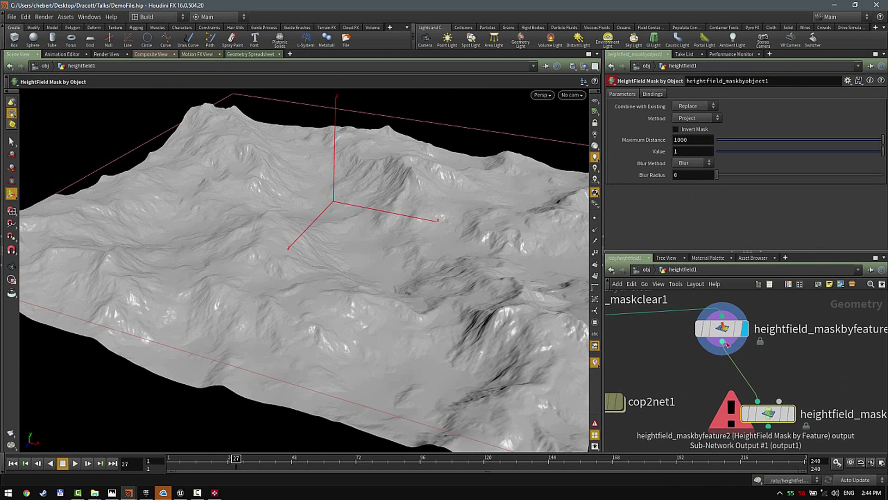
Step: Add a Sphere node above the Mask by Object node
key("Tab")
type("sphere")
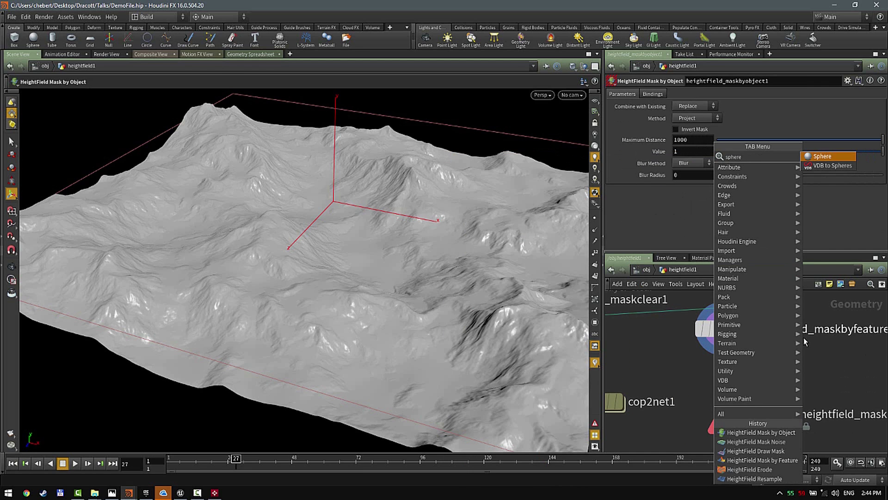
key("Return")
left_click(810, 368)
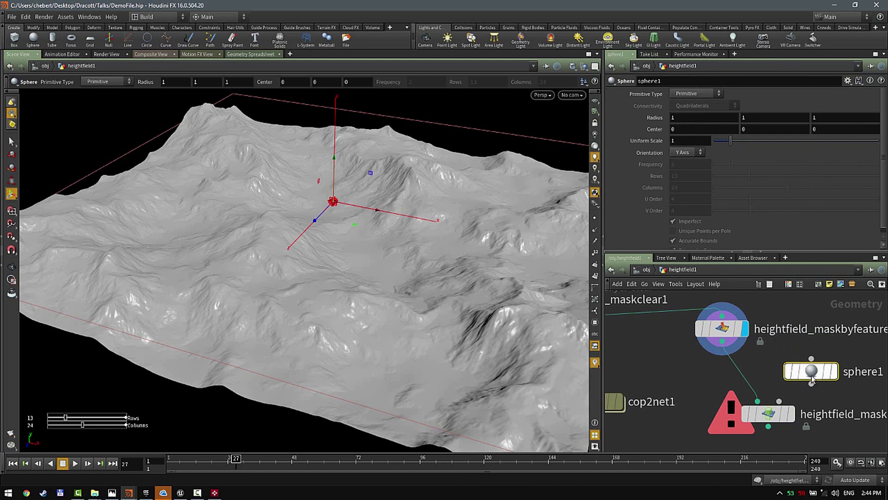
Step: Set the sphere's Uniform Scale to 255 and raise its Center to about 227 in Y
double_click(676, 140)
type("255")
left_click(690, 130)
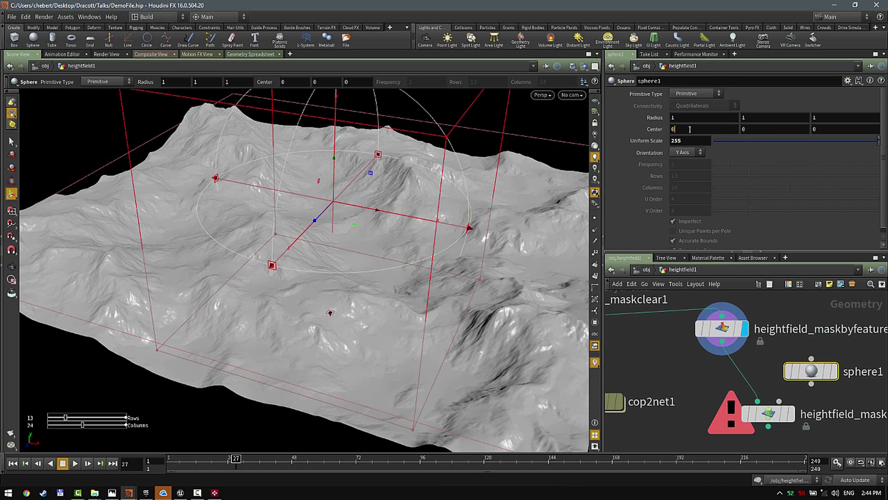
left_click_drag(334, 158, 337, 20)
left_click_drag(480, 251, 370, 227, "alt")
Step: Connect the sphere to the second input of the Mask by Object node and display that node's mask on the terrain
left_click_drag(811, 384, 779, 401)
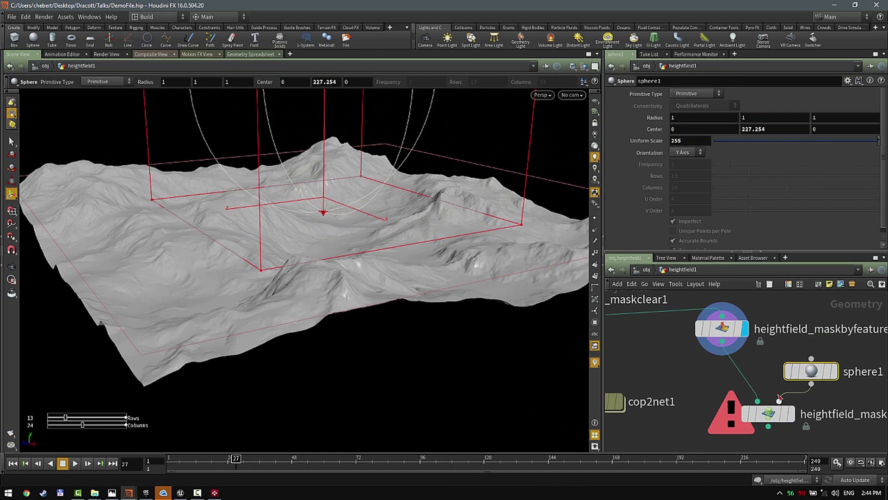
left_click_drag(481, 287, 474, 356, "alt")
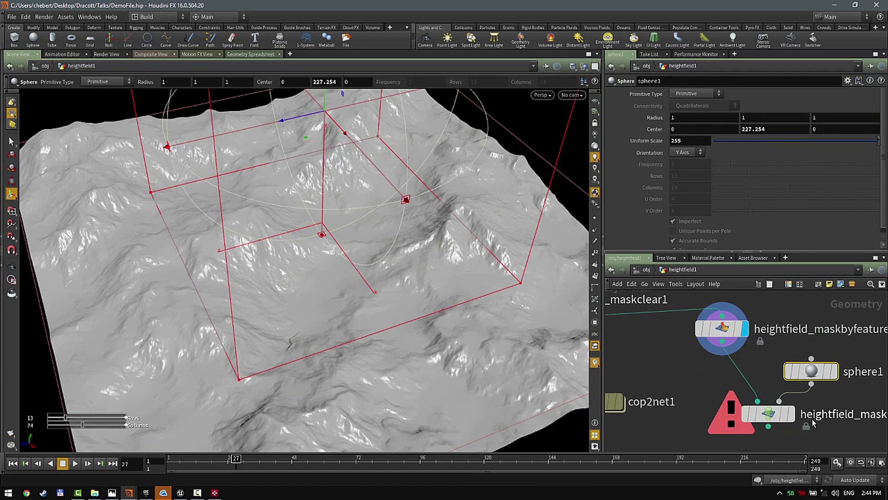
left_click(793, 416)
left_click_drag(476, 322, 339, 305, "alt")
right_click_drag(339, 305, 428, 283, "alt")
left_click_drag(428, 283, 440, 250, "alt")
left_click(769, 413)
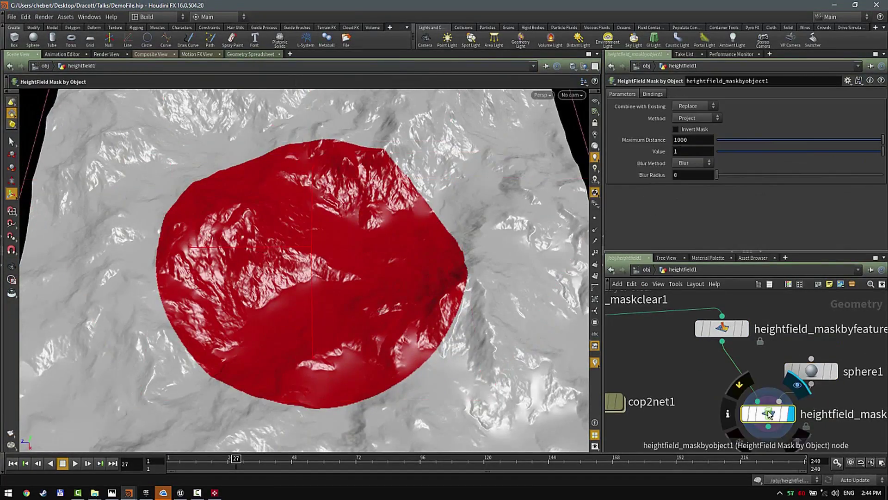
Step: Inspect the sphere's projected mask on the terrain and check the available projection Method options
left_click_drag(446, 307, 452, 290, "alt")
right_click_drag(452, 289, 495, 284, "alt")
left_click_drag(495, 284, 479, 285, "alt")
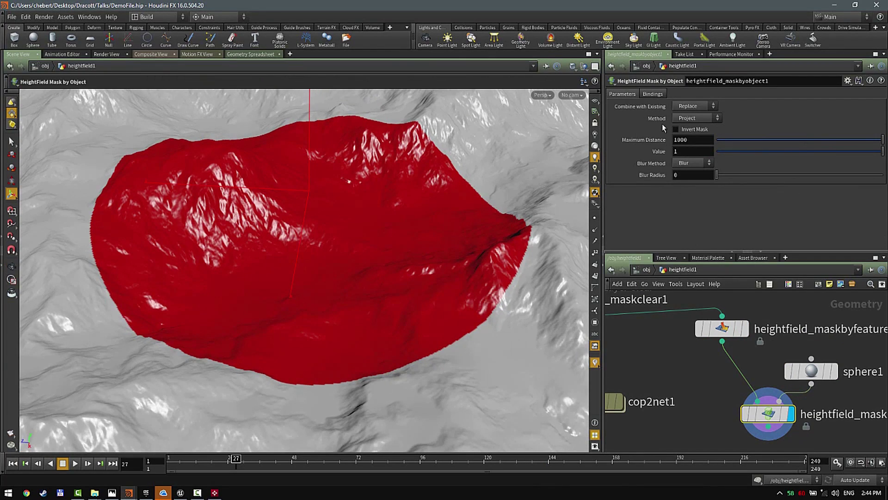
left_click(700, 119)
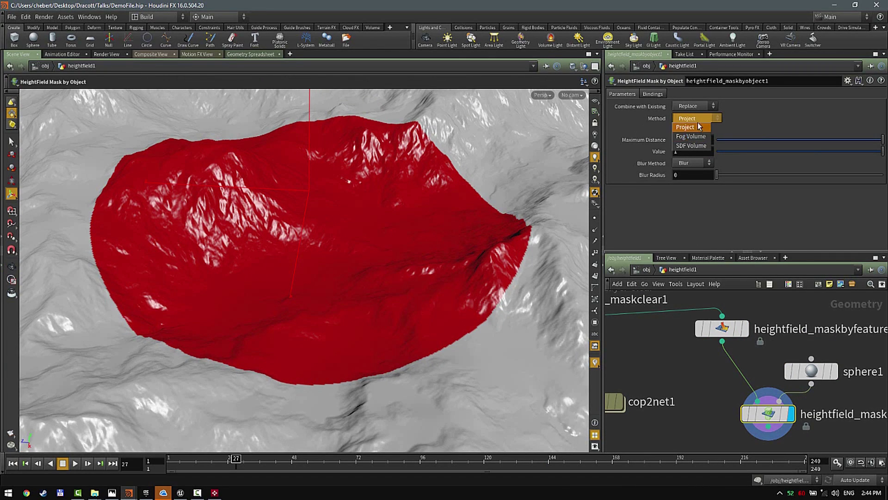
left_click(395, 174)
left_click_drag(396, 174, 381, 174, "alt")
right_click_drag(381, 174, 324, 199, "alt")
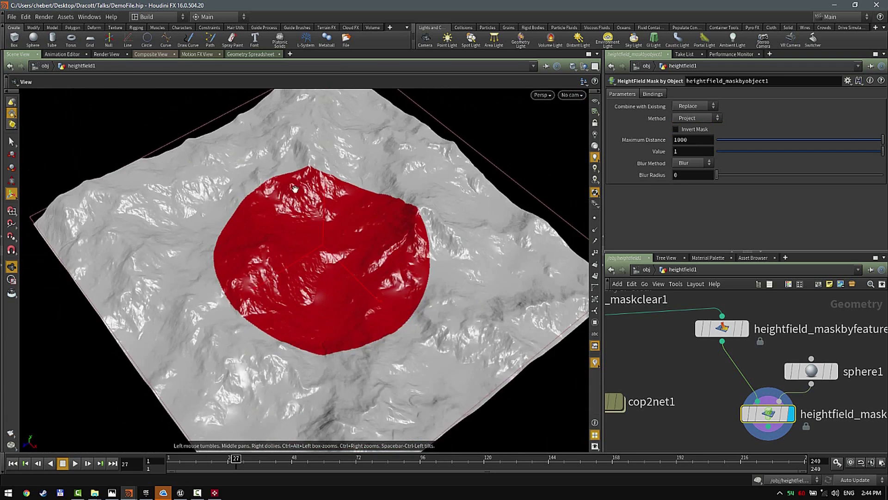
left_click_drag(324, 199, 513, 294, "alt")
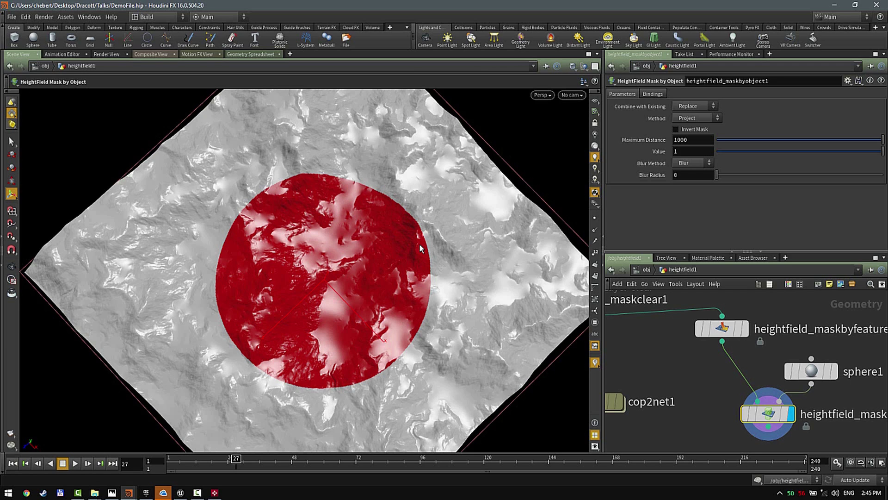
Step: Examine the outline of the object mask from overhead and low angles to see how it follows the terrain
left_click_drag(421, 248, 402, 217, "alt")
right_click_drag(402, 217, 435, 291, "alt")
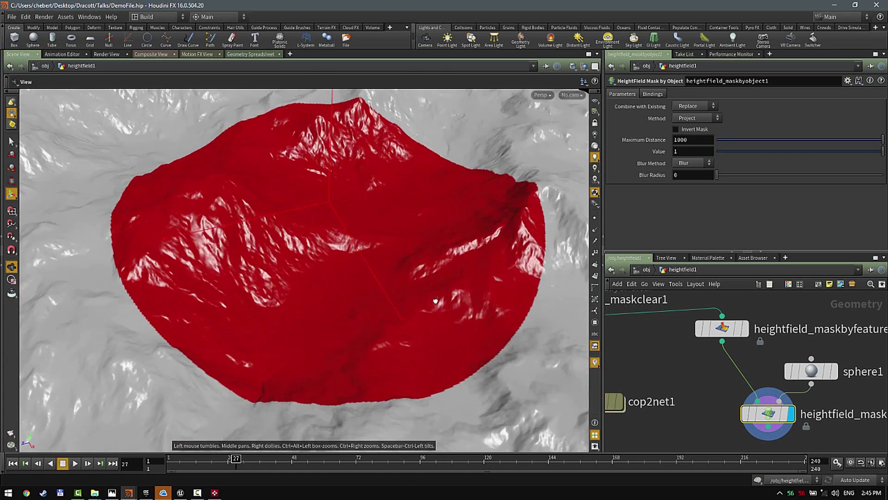
left_click_drag(435, 292, 422, 276, "alt")
right_click_drag(422, 276, 311, 270, "alt")
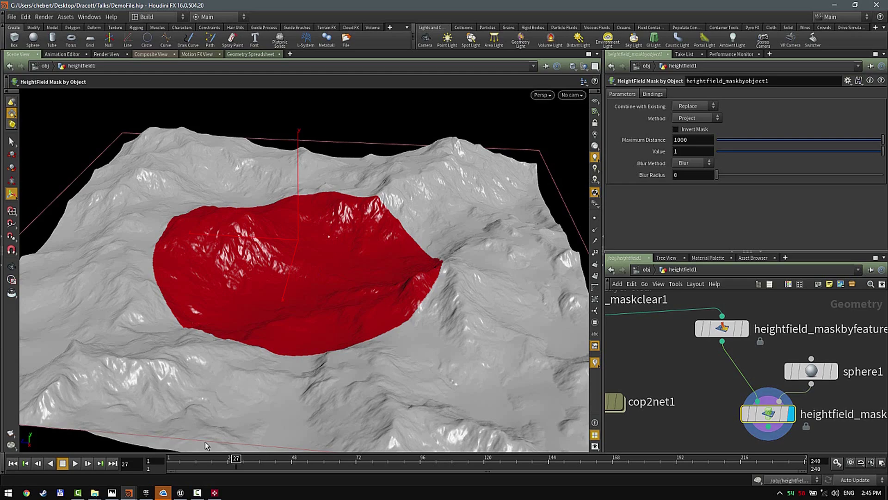
left_click_drag(371, 253, 290, 305, "alt")
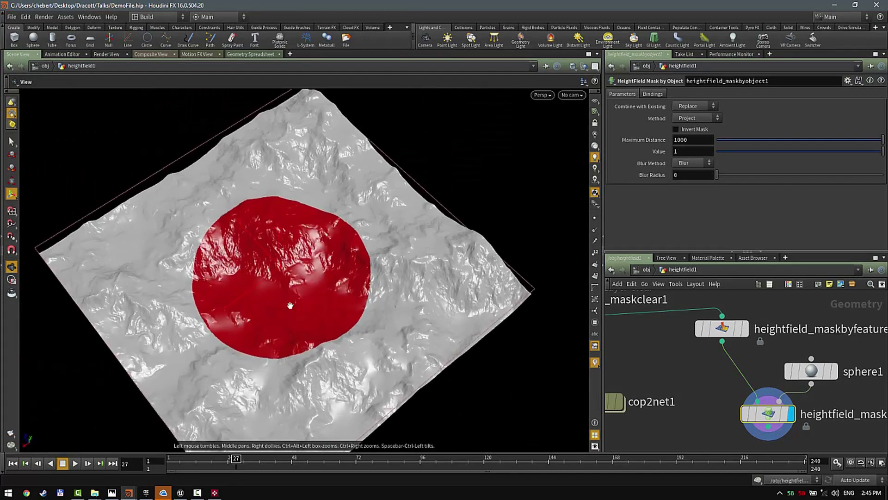
right_click_drag(290, 306, 393, 307, "alt")
mouse_move(393, 308)
left_mouse_down("alt")
mouse_move(436, 343)
mouse_move(441, 336)
mouse_move(389, 302)
left_mouse_up("alt")
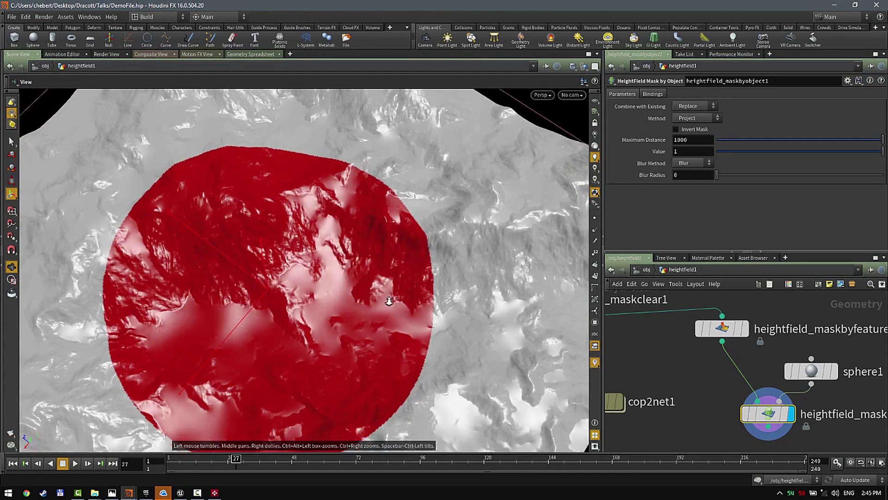
right_click_drag(389, 301, 436, 307)
left_click_drag(436, 307, 415, 304)
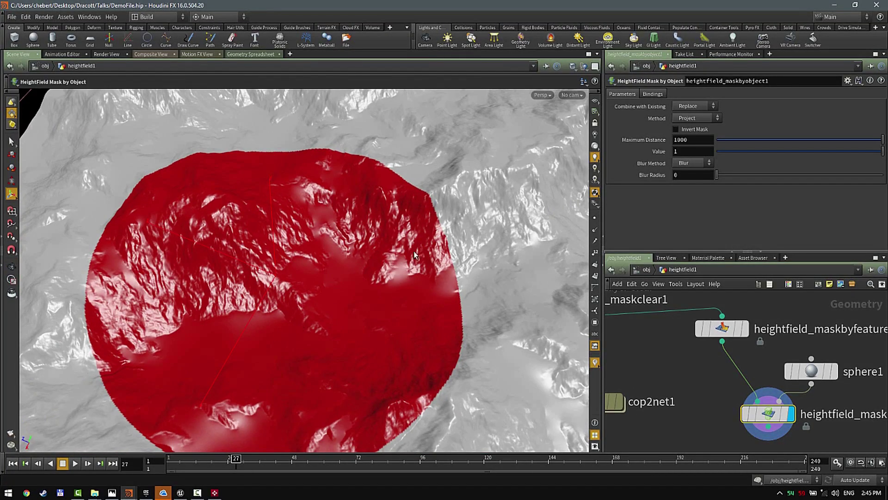
right_click_drag(414, 251, 324, 277, "alt")
Step: Switch to the Photos app, advance to the Tip #4 slide and compare the pre-slump and post-slump terrains and their node setup
key("alt+Tab")
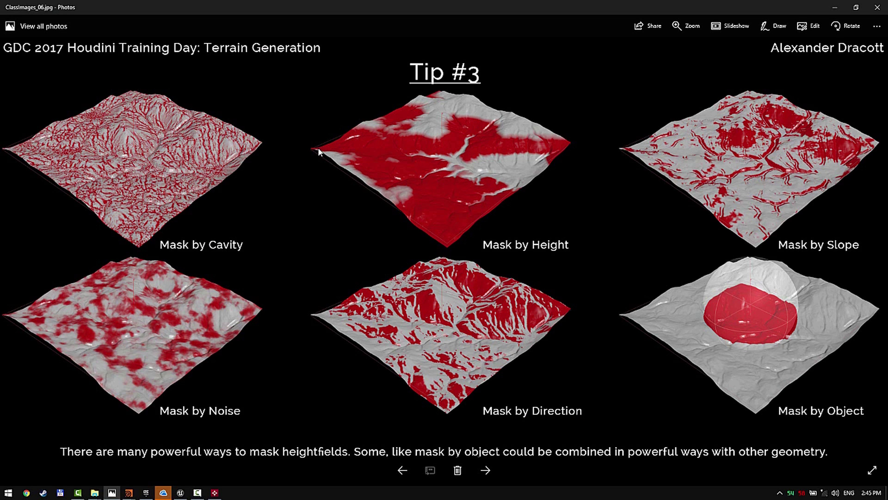
key("Right")
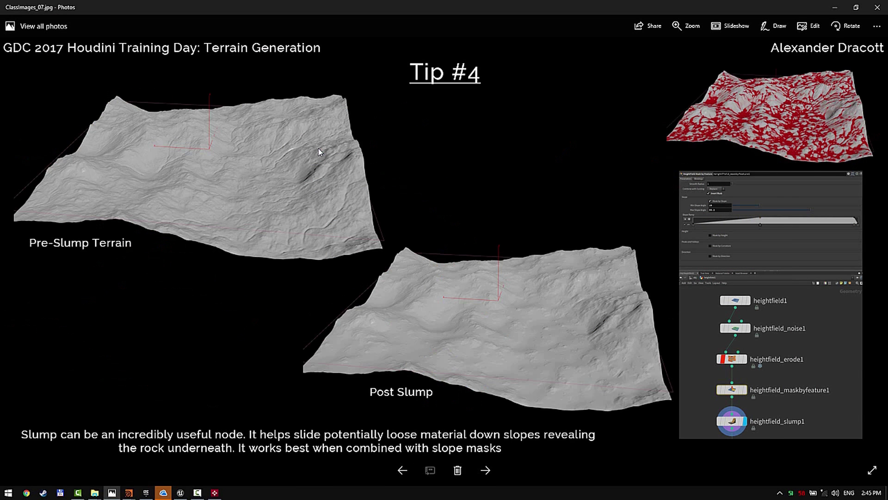
key("alt+Tab")
key("alt+Tab")
scroll(363, 187, "up", 2)
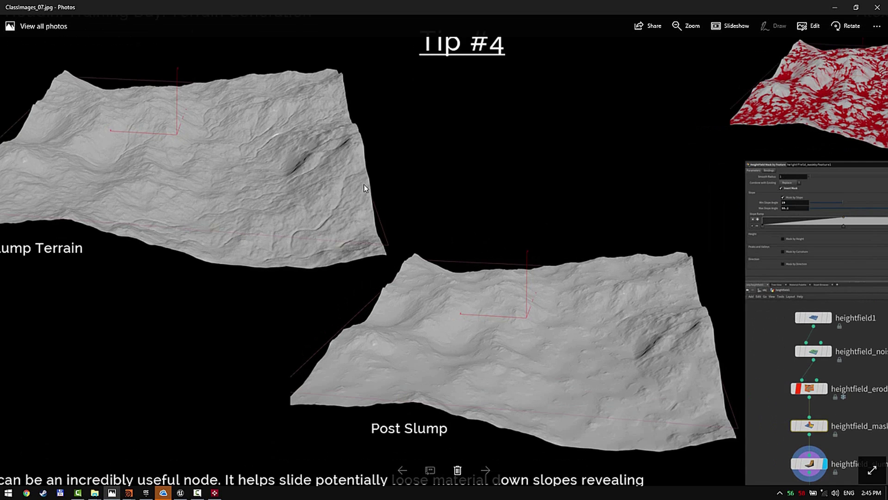
scroll(375, 189, "down", 1)
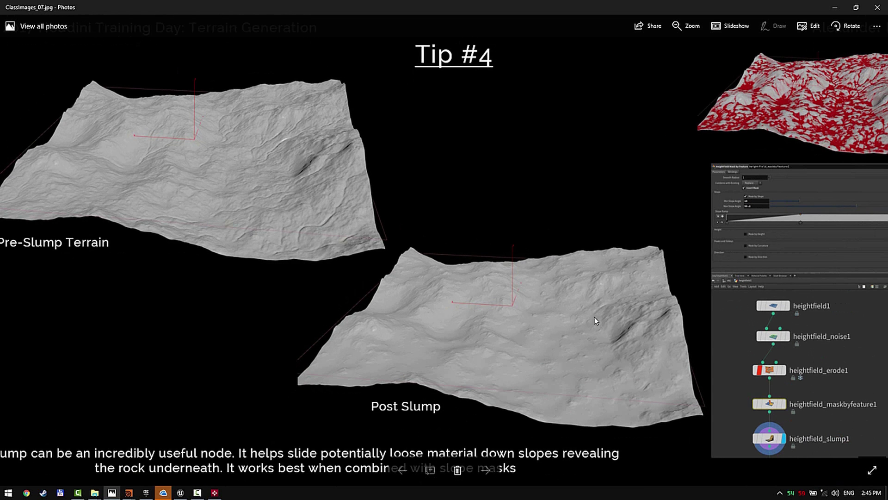
scroll(529, 270, "down", 1)
scroll(207, 180, "up", 1)
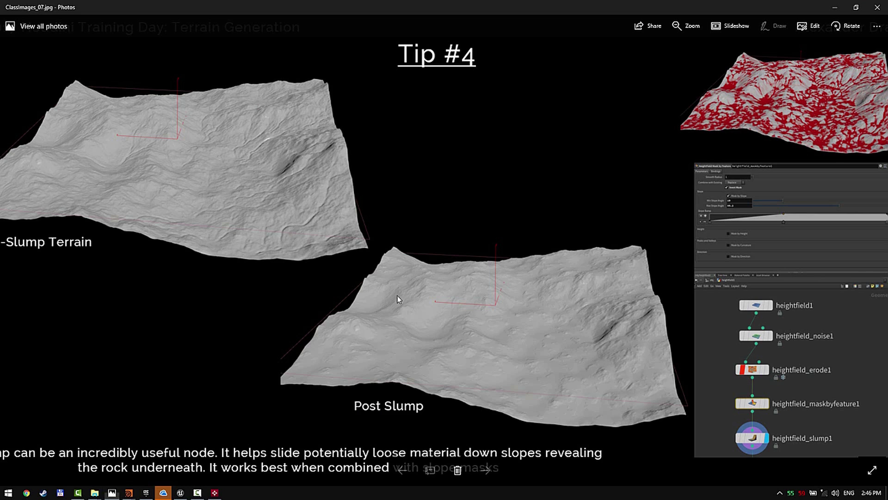
key("Right")
scroll(391, 291, "down", 2)
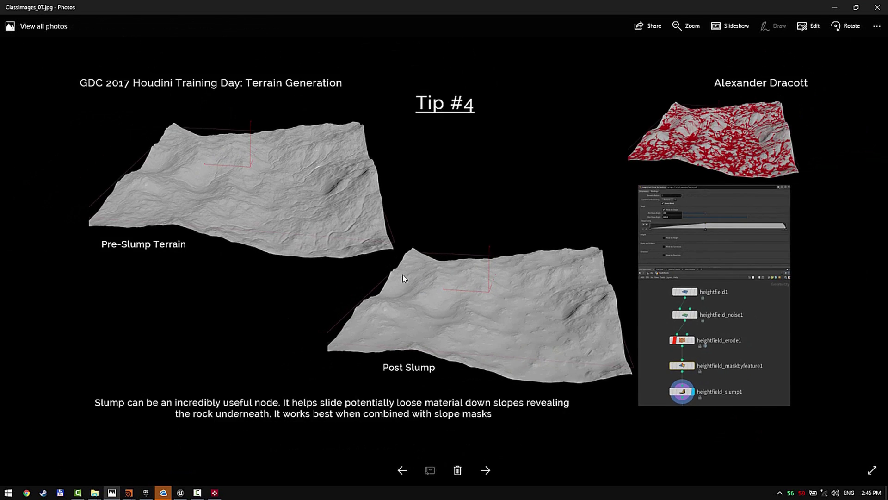
scroll(402, 278, "up", 2)
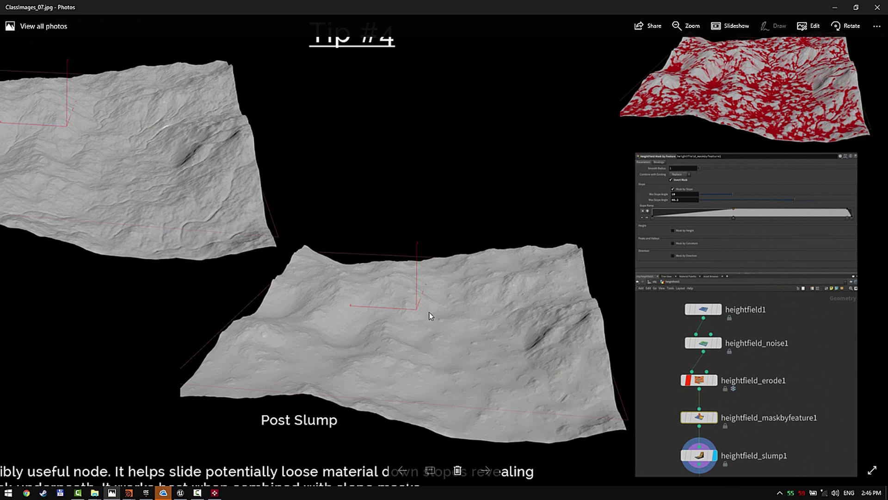
Step: Advance to the Tip #5 slide about blending heightfield layers, view it, and switch back to Houdini
scroll(474, 426, "down", 2)
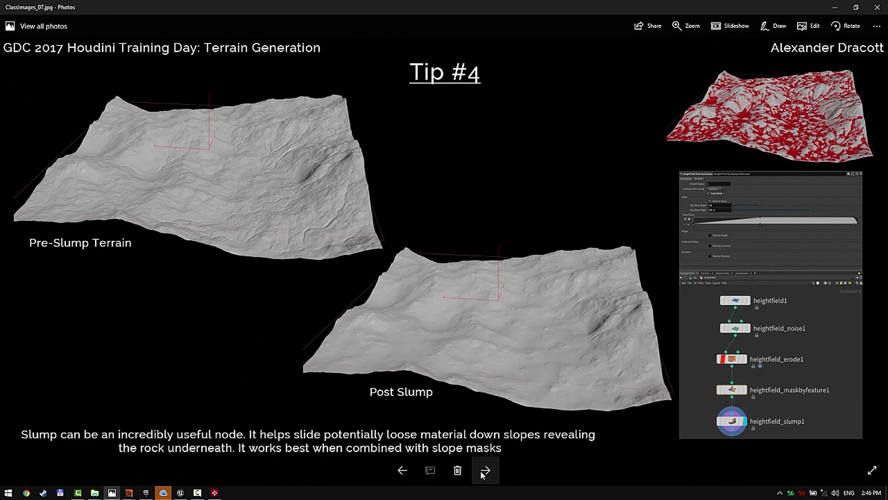
left_click(485, 470)
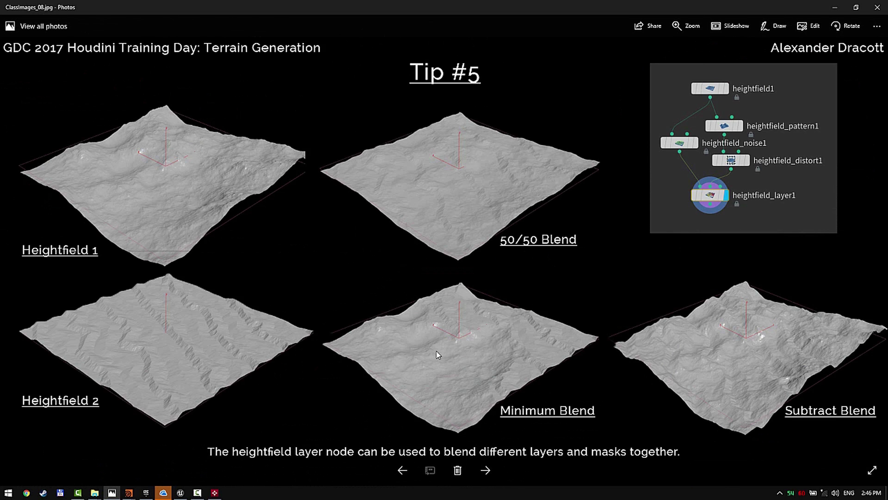
key("alt+Tab")
middle_click(785, 413)
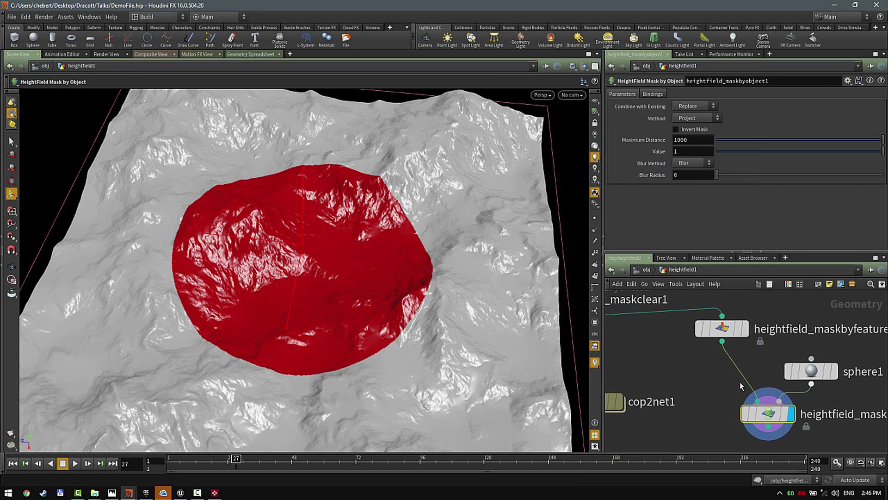
Step: Delete the heightfield_maskbyfeature2, sphere1 and heightfield_maskbyobject1 nodes branching off heightfield_maskclear1
middle_click_drag(711, 397, 729, 399)
scroll(719, 345, "down", 1)
scroll(810, 373, "down", 1)
scroll(730, 399, "down", 1)
left_click_drag(751, 340, 812, 431)
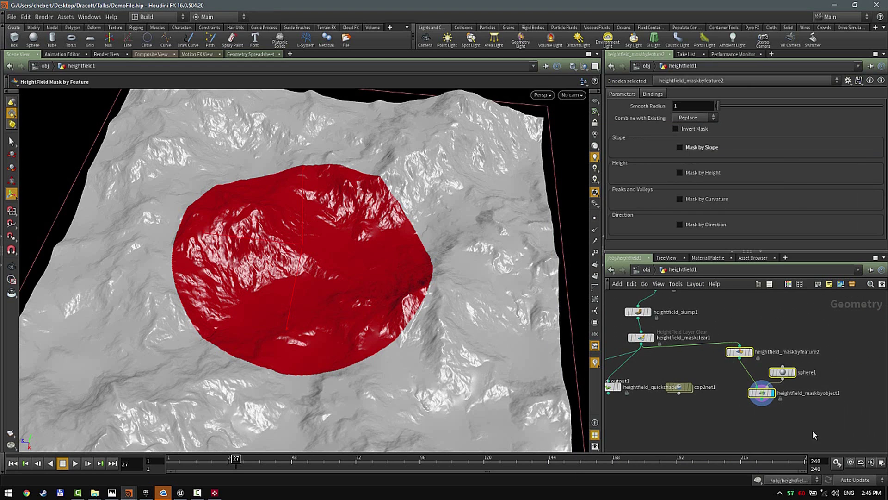
key("Tab")
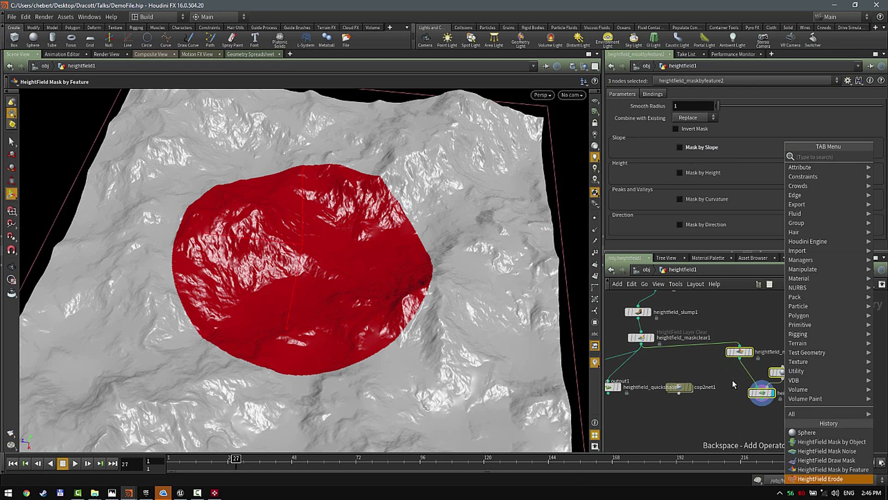
left_click(732, 381)
key("Delete")
scroll(674, 358, "up", 3)
middle_click_drag(678, 349, 714, 371)
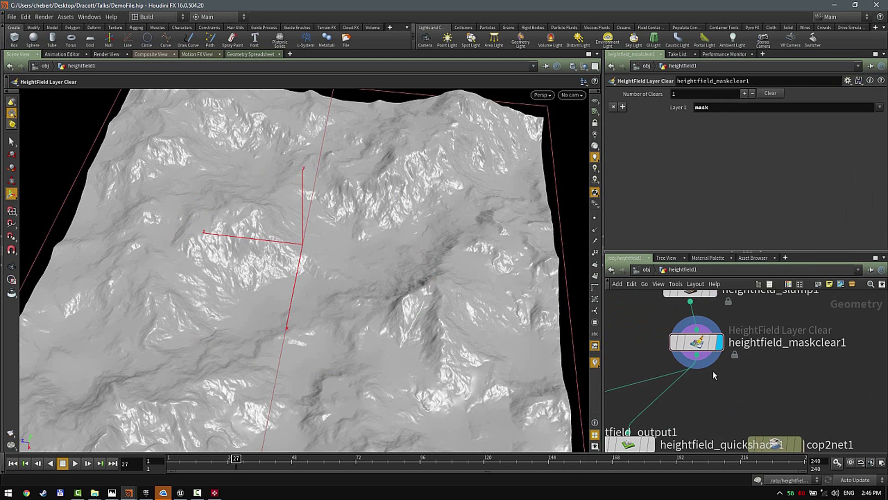
Step: Add a HeightField Layer node fed by heightfield_maskclear1, place it beside that branch and display it
scroll(715, 375, "up", 1)
left_click(696, 355)
key("Tab")
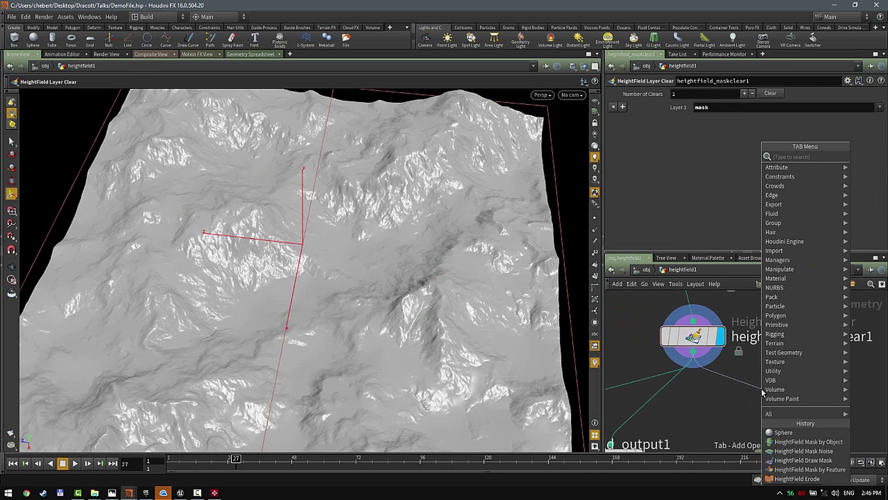
type("heightfield layer")
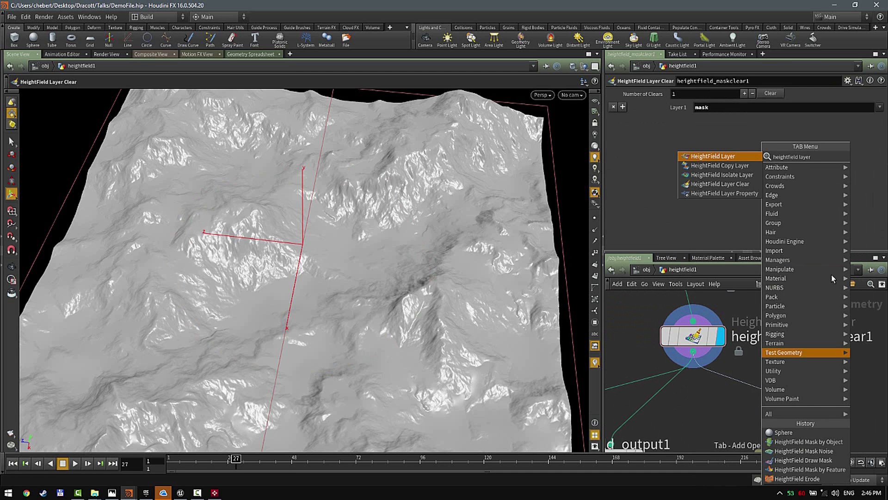
left_click(718, 156)
left_click(761, 399)
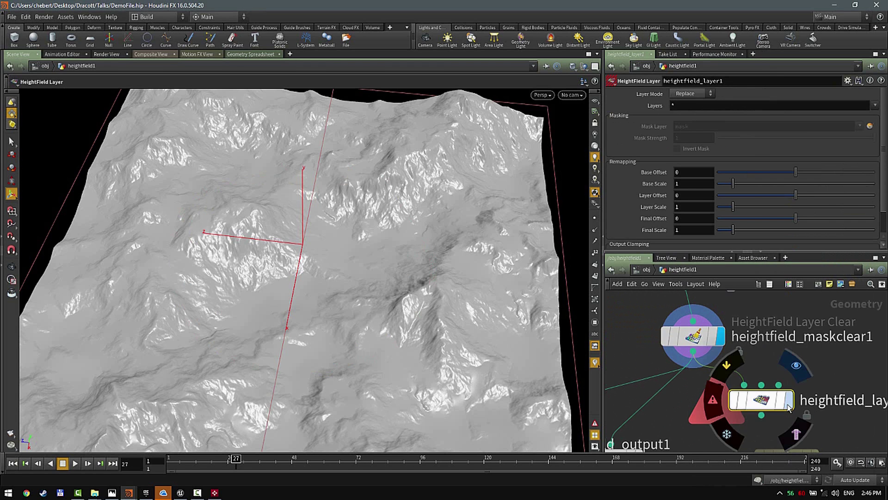
left_click(789, 399)
middle_click_drag(799, 366, 766, 361)
scroll(761, 365, "down", 3)
left_click_drag(740, 387, 824, 393)
scroll(826, 372, "up", 2)
middle_click_drag(826, 372, 796, 382)
left_click(793, 394)
key("Escape")
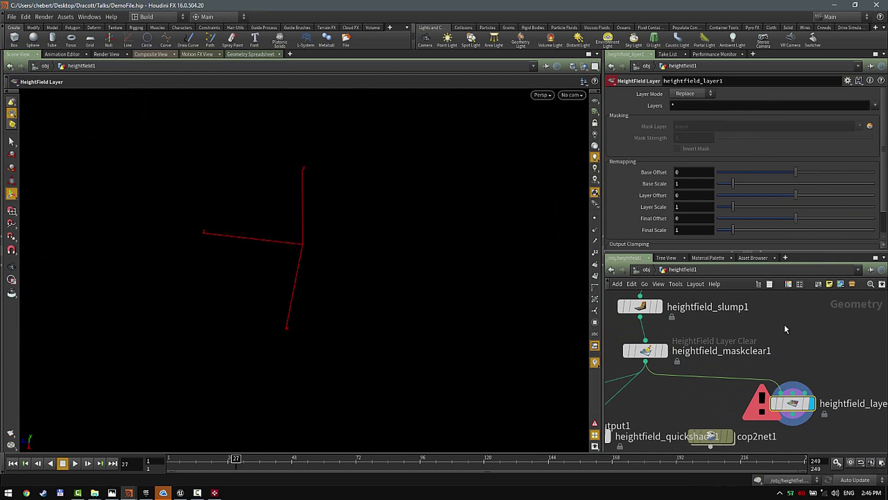
Step: Connect the output of heightfield_distort2 to the second input of the HeightField Layer node
scroll(763, 373, "down", 2)
middle_click_drag(784, 324, 774, 396)
left_click(671, 370)
key("Escape")
scroll(775, 396, "down", 3)
scroll(745, 370, "up", 2)
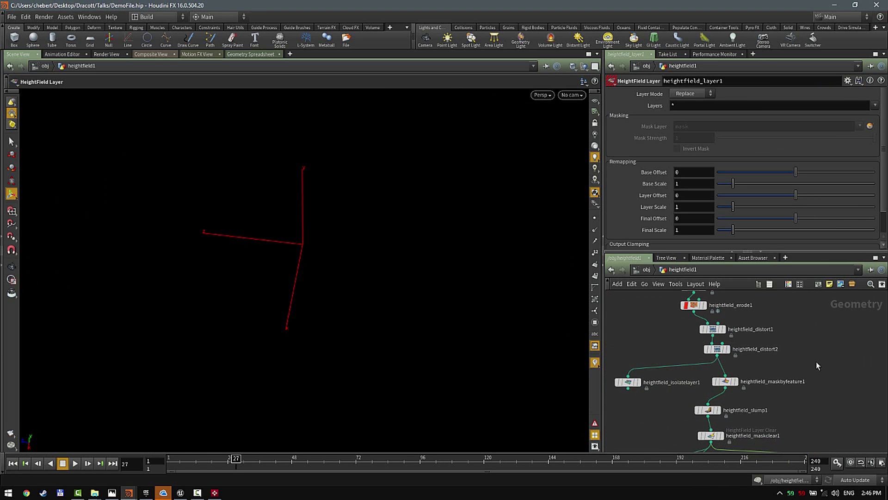
middle_click_drag(816, 362, 794, 328)
left_click(693, 319)
left_click(770, 424)
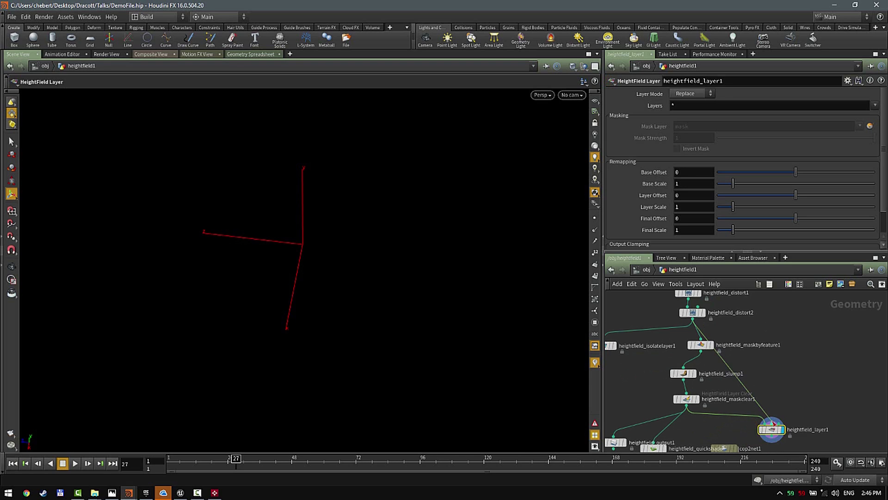
Step: Set the HeightField Layer node's Layer Mode to Blend and try different blend amounts, ending at 0.247
scroll(770, 417, "up", 2)
left_click_drag(451, 325, 294, 298, "alt")
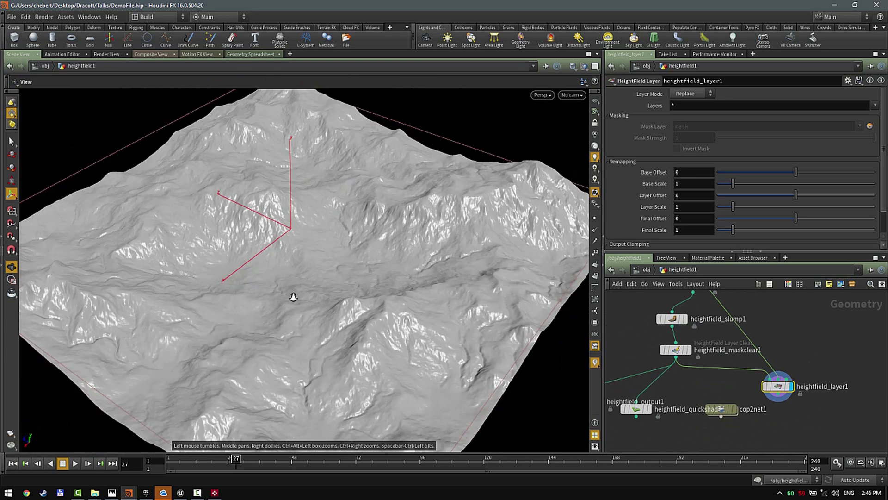
right_click_drag(294, 298, 386, 291, "alt")
scroll(780, 388, "up", 2)
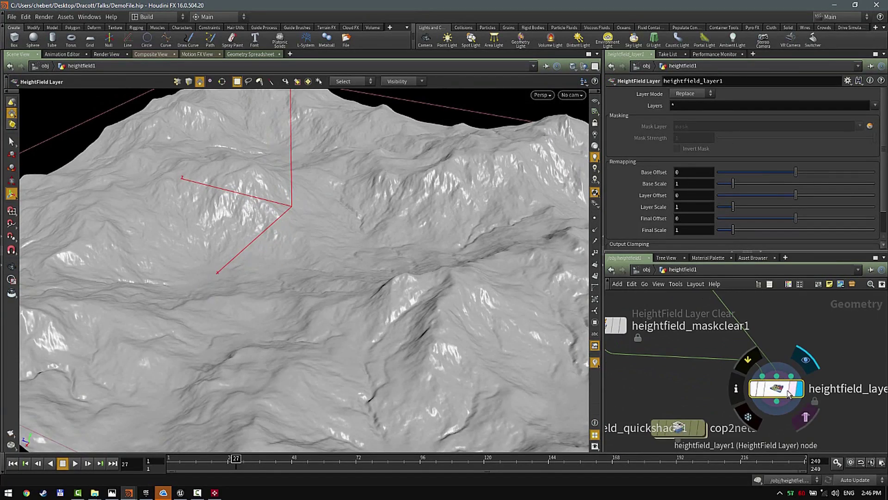
right_click_drag(435, 236, 359, 231, "alt")
left_click_drag(358, 231, 360, 242, "alt")
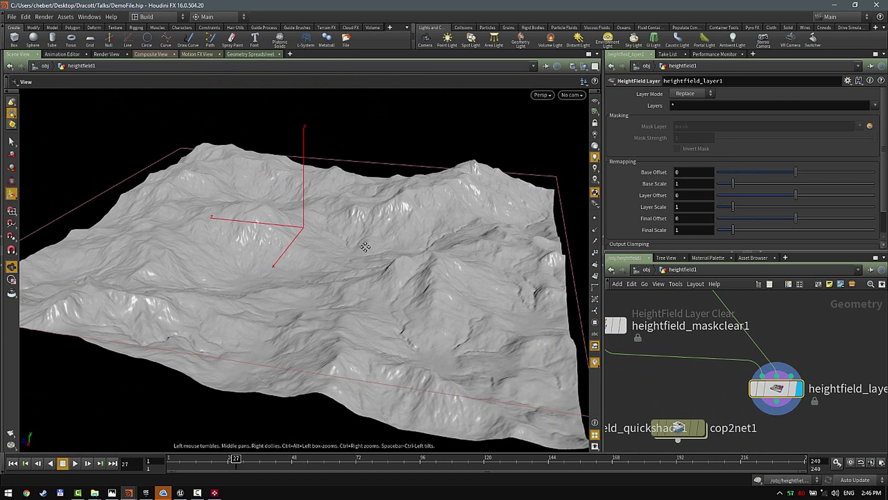
right_click_drag(360, 241, 402, 240, "alt")
left_click(700, 95)
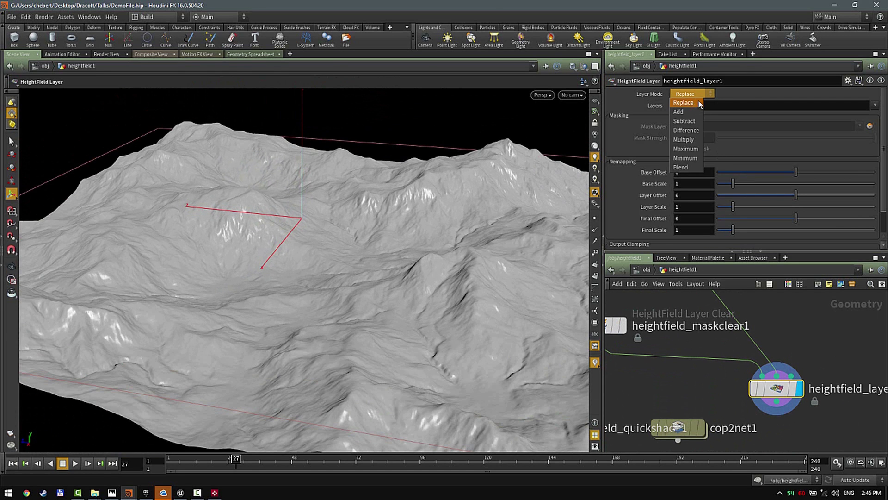
left_click(684, 167)
left_click_drag(693, 113, 636, 118)
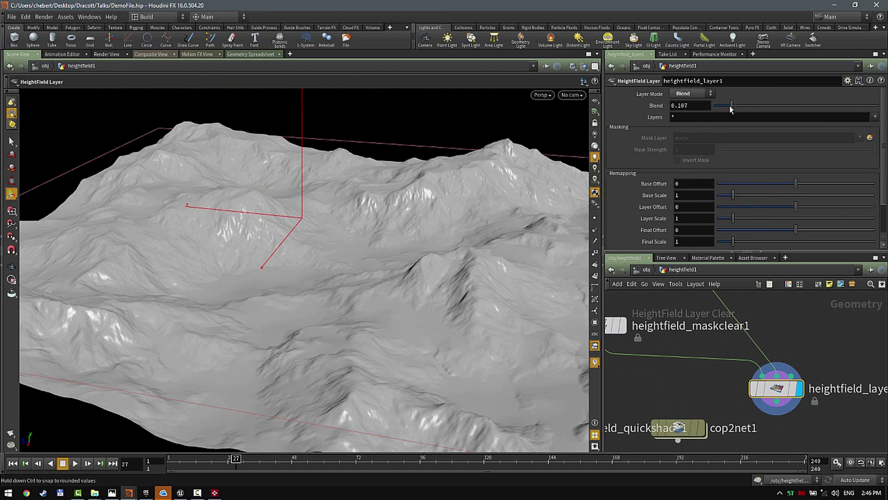
left_click_drag(730, 107, 835, 116)
left_click_drag(749, 118, 752, 118)
Step: Inspect the blended terrain up close, and try Multiply as the Layer Mode of the HeightField Layer node
left_click_drag(296, 255, 313, 307, "alt")
right_click_drag(313, 307, 438, 303, "alt")
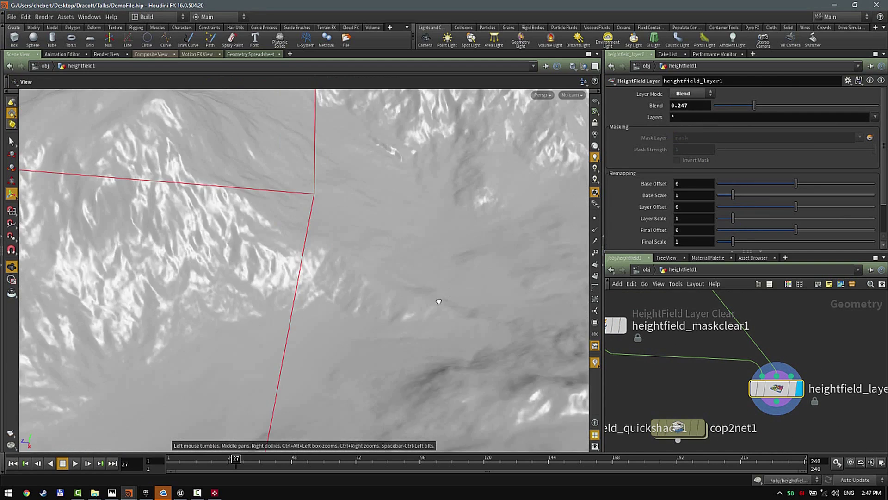
left_click_drag(438, 304, 500, 256, "alt")
right_click_drag(500, 255, 341, 251, "alt")
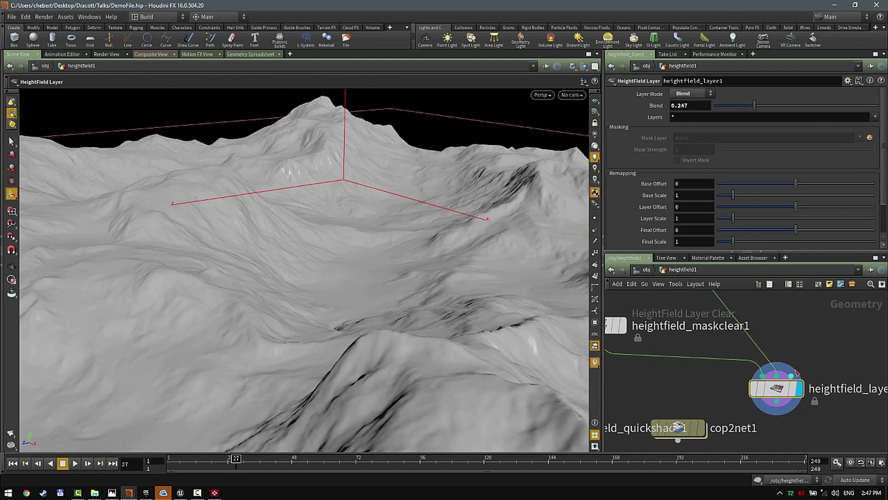
scroll(792, 360, "down", 3)
middle_click_drag(747, 312, 748, 357)
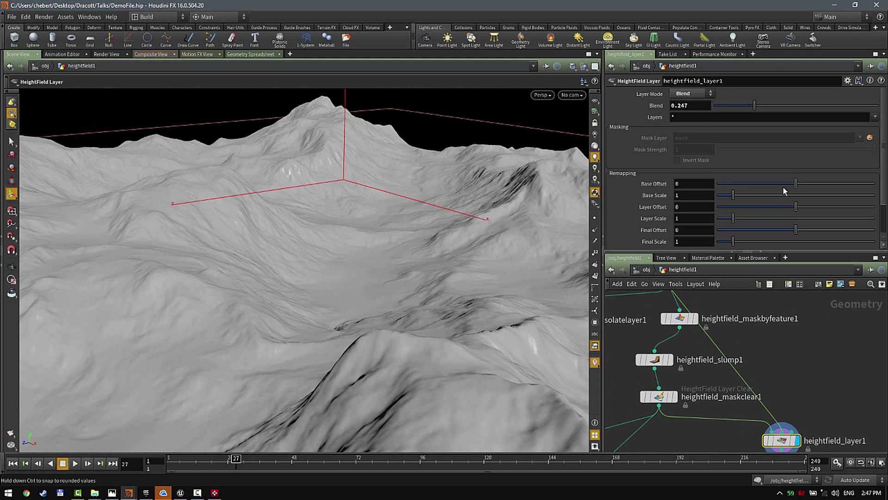
left_click(695, 96)
left_click(687, 136)
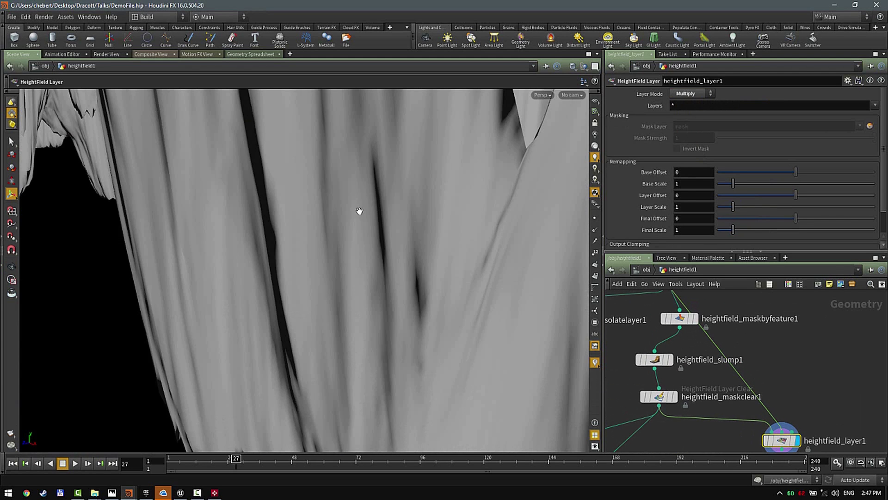
right_click_drag(359, 212, 286, 208, "alt")
middle_click_drag(286, 207, 298, 284, "alt")
left_click_drag(297, 284, 324, 281, "alt")
Step: Set the HeightField Layer node's Layer Mode to Maximum and view the combined terrain
left_click(689, 94)
left_click(687, 149)
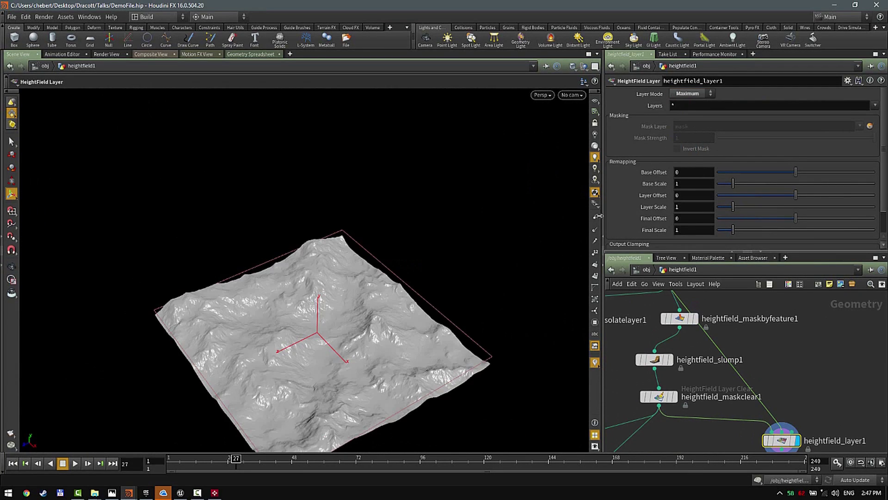
left_click_drag(430, 259, 408, 259)
middle_click_drag(340, 293, 357, 254, "alt")
right_click_drag(357, 254, 435, 259, "alt")
Step: Add a HeightField Noise node above heightfield_layer1, wired into the layer node's second input
middle_click_drag(779, 419, 748, 383)
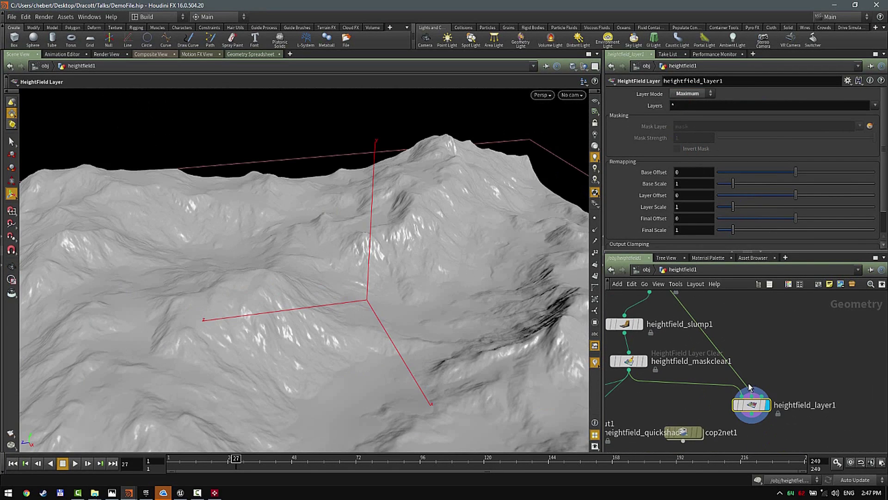
key("Tab")
type("noise")
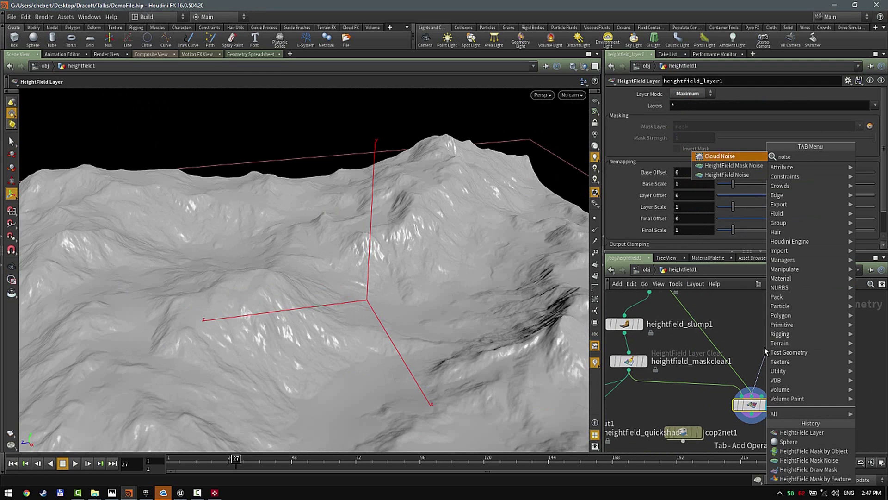
key("Down")
key("Down")
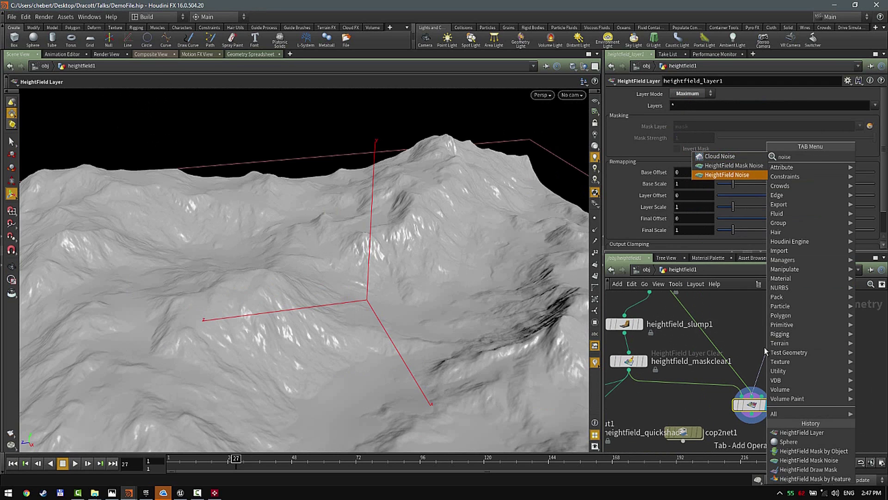
key("Return")
left_click(757, 347)
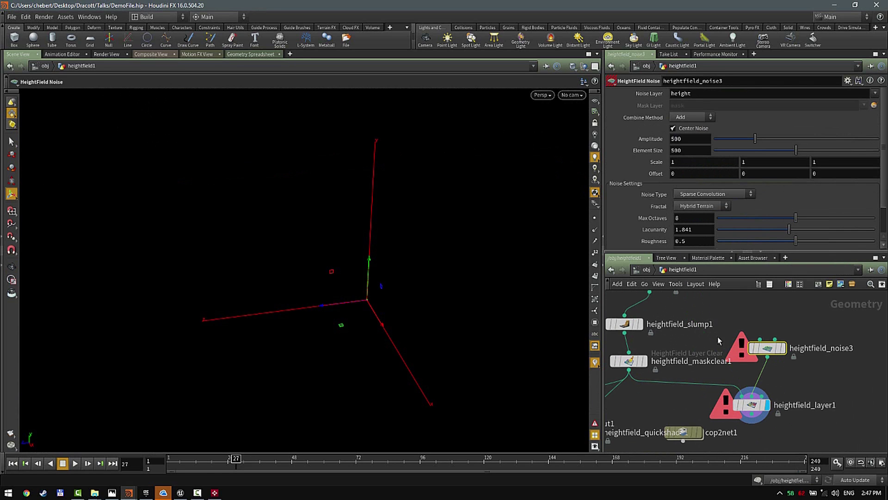
Step: Connect heightfield_slump1 to the first input of heightfield_noise3 and display the noise node's terrain
middle_click_drag(649, 338, 661, 357)
left_click_drag(772, 356, 636, 352)
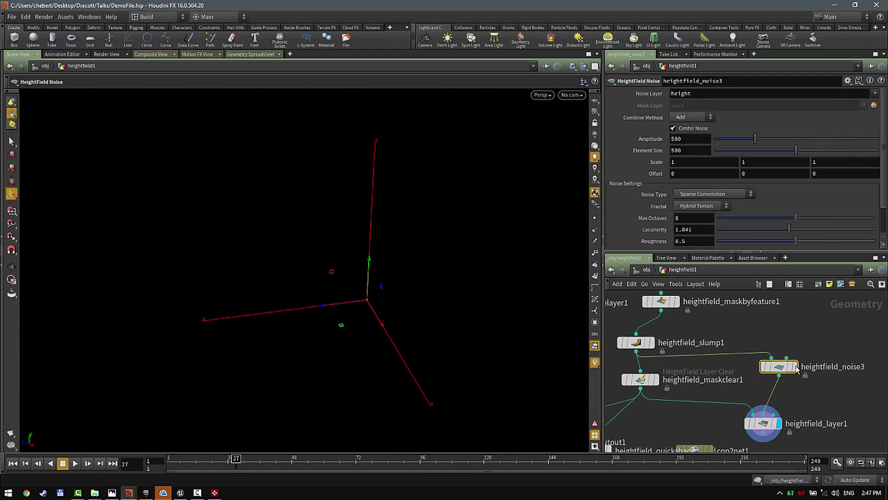
left_click(795, 367)
left_click_drag(507, 307, 417, 335, "alt")
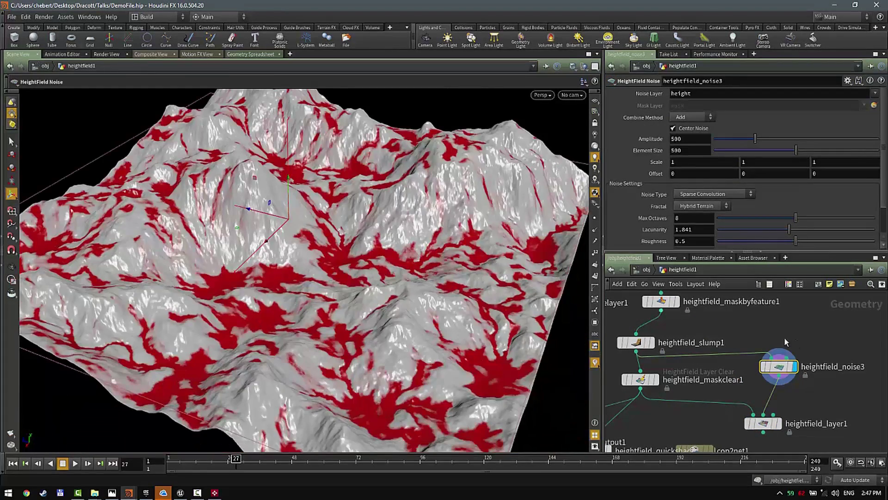
Step: Rewire the first input of heightfield_noise3 to take the output of heightfield_distort2
left_click(771, 355)
middle_click_drag(671, 282, 685, 333)
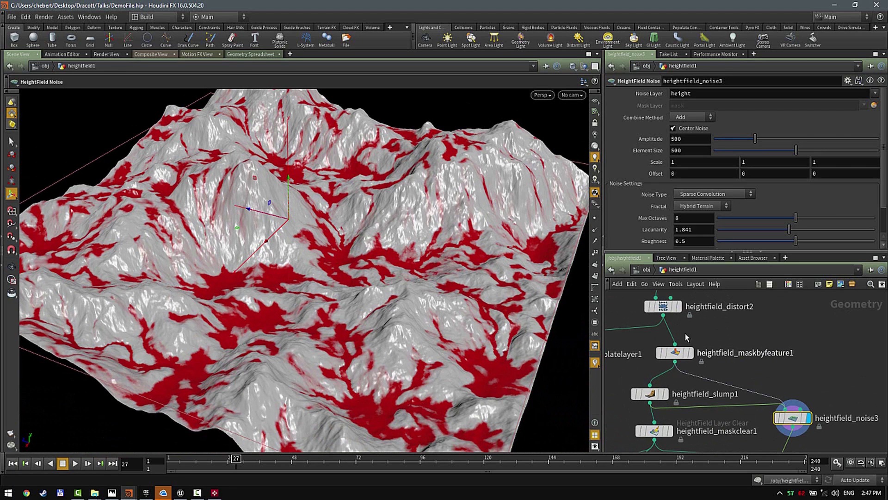
left_click(664, 317)
middle_click_drag(787, 417, 781, 377)
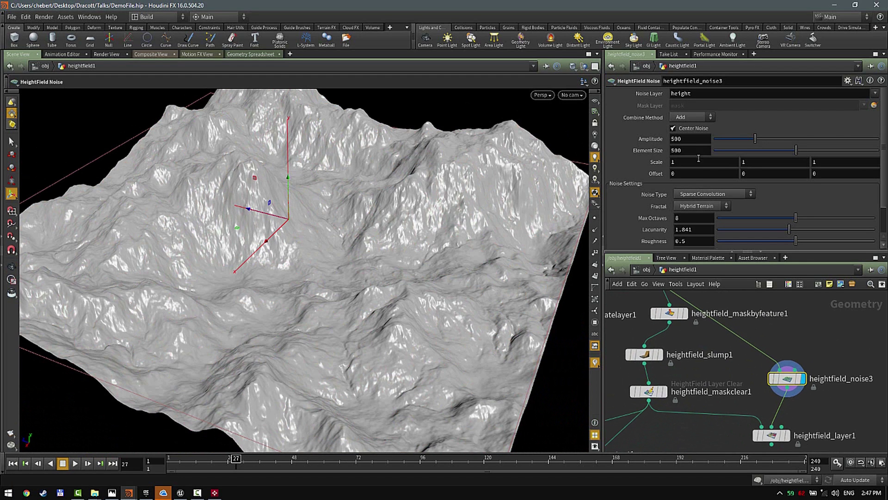
Step: Set the noise node's Combine Method to Replace, its Amplitude to 185 and its Element Size to 121
left_click(689, 117)
left_click(690, 126)
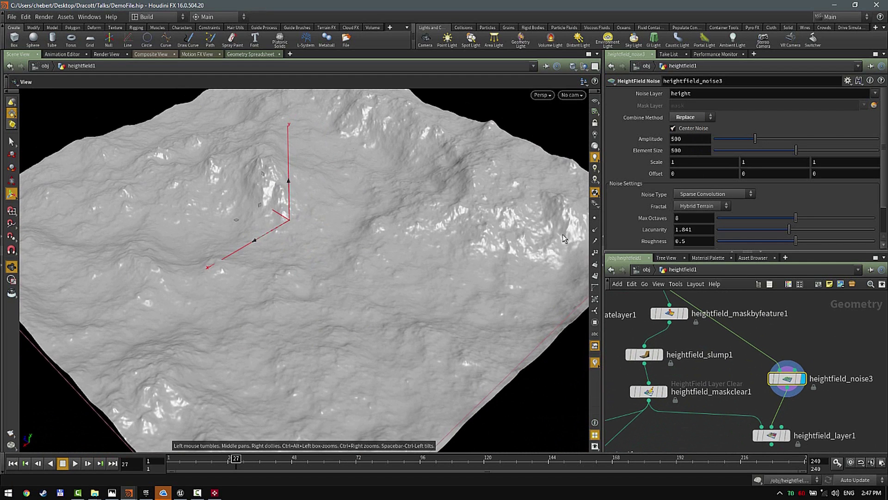
mouse_move(745, 139)
left_mouse_down()
mouse_move(757, 144)
mouse_move(744, 146)
mouse_move(777, 138)
mouse_move(729, 139)
left_mouse_up()
left_click_drag(422, 288, 442, 236, "alt")
Step: Display the result of the heightfield_layer1 node in the viewport
middle_click_drag(806, 445, 827, 384)
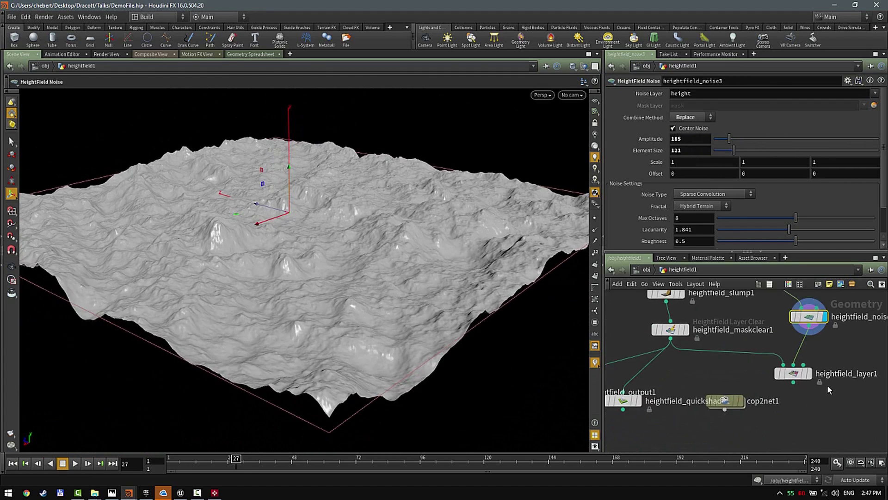
scroll(831, 383, "up", 3)
left_click(797, 370)
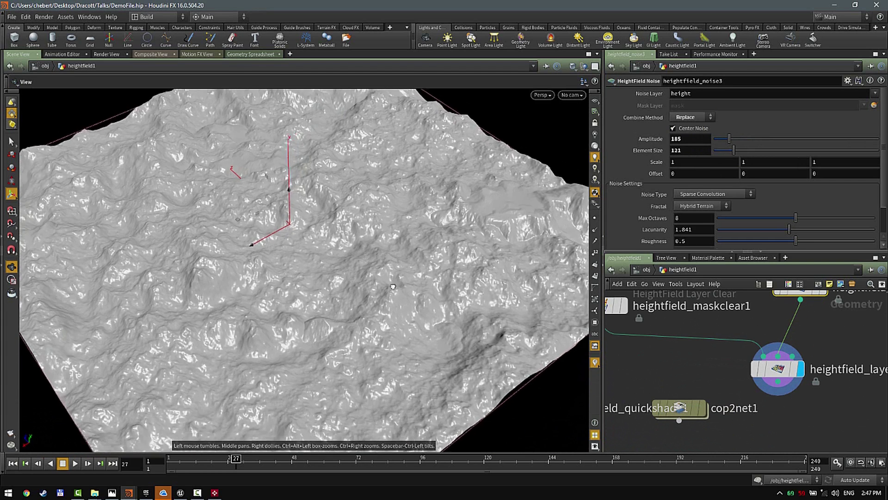
Step: Set the Combine Method of heightfield_noise3 to Subtract and inspect the layered terrain from above
left_click(711, 117)
left_click(685, 138)
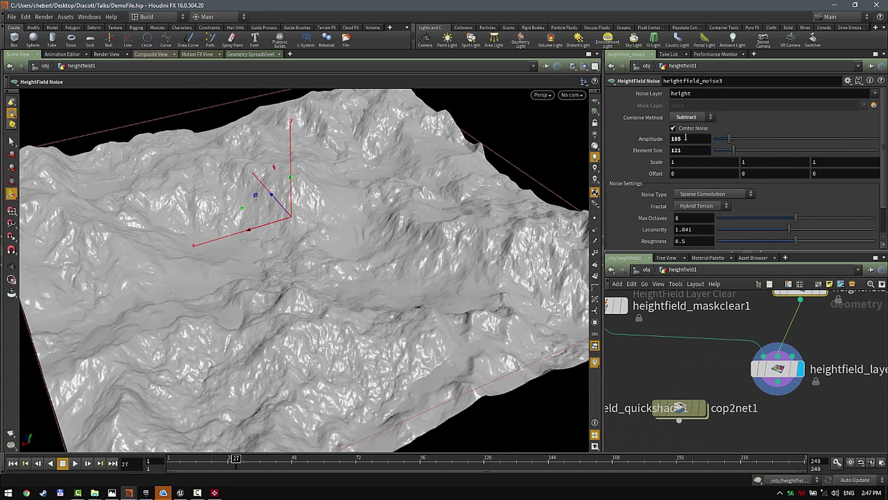
left_click(689, 116)
left_click(380, 221)
left_click_drag(380, 221, 277, 247, "alt")
right_click_drag(278, 248, 542, 289, "alt")
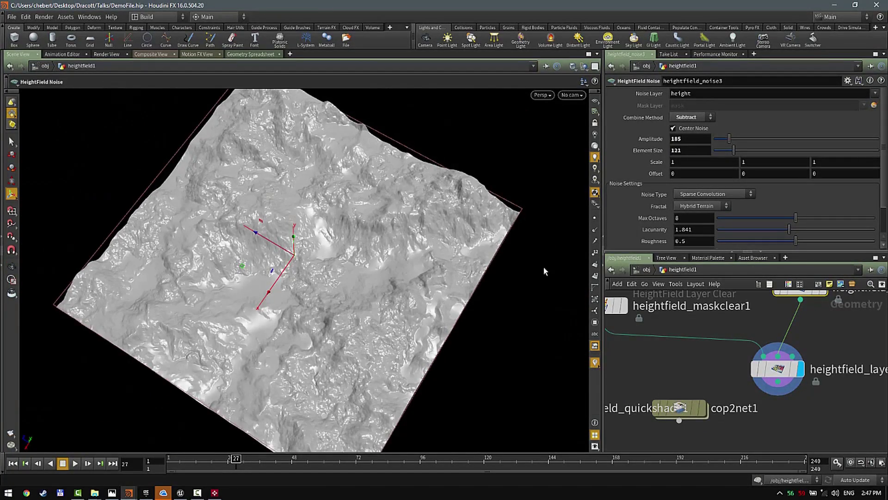
Step: Examine the subtract-blended terrain from low and oblique angles, and the heightfield_noise3 to heightfield_layer1 connection in the network
left_click_drag(536, 294, 467, 263, "alt")
right_click_drag(467, 263, 446, 274, "alt")
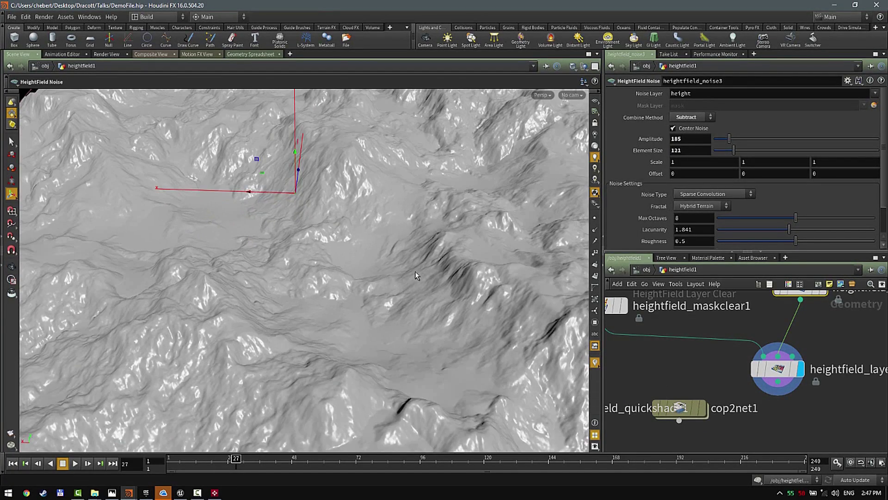
left_click_drag(415, 275, 290, 304, "alt")
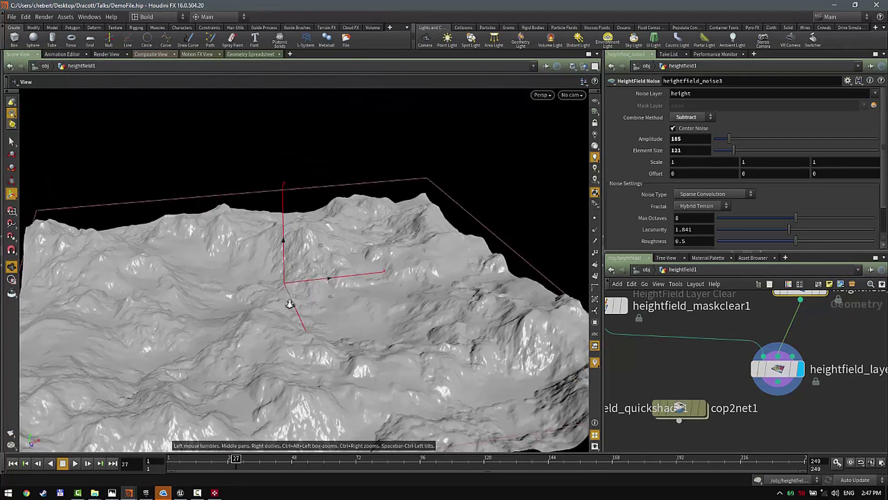
right_click_drag(290, 304, 273, 289, "alt")
left_click_drag(273, 290, 363, 341, "alt")
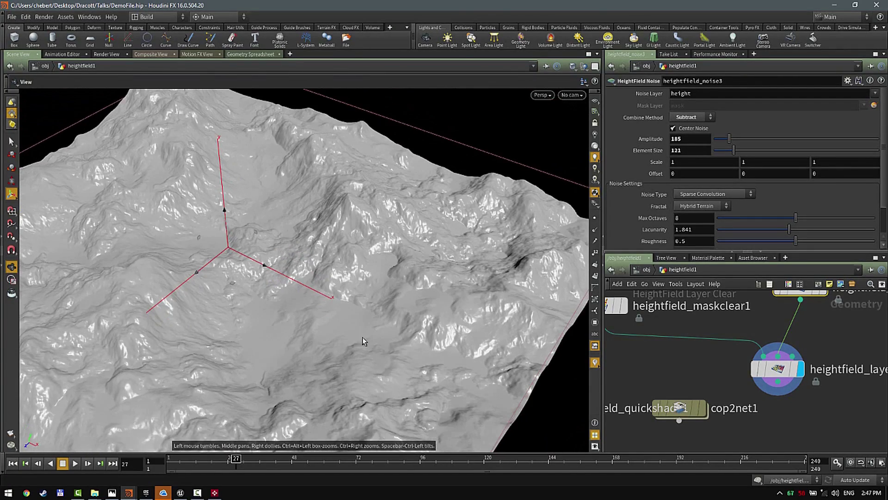
scroll(736, 395, "down", 6)
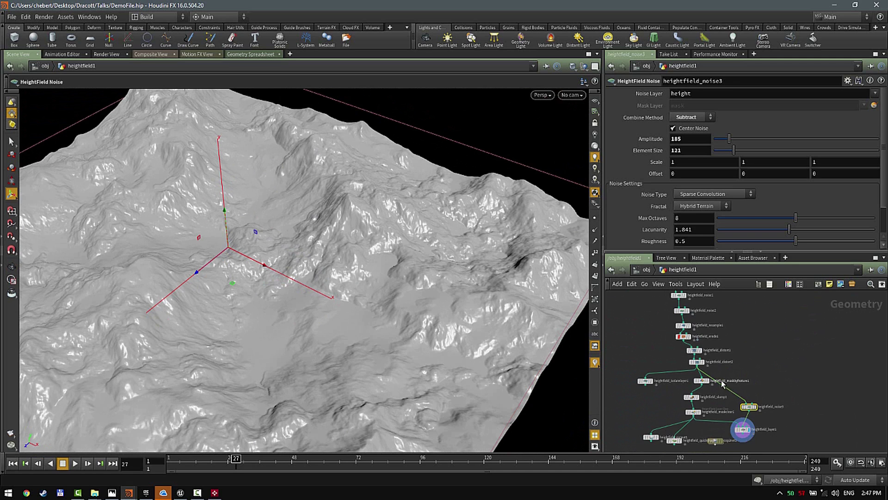
scroll(741, 398, "up", 8)
middle_click_drag(754, 370, 781, 350)
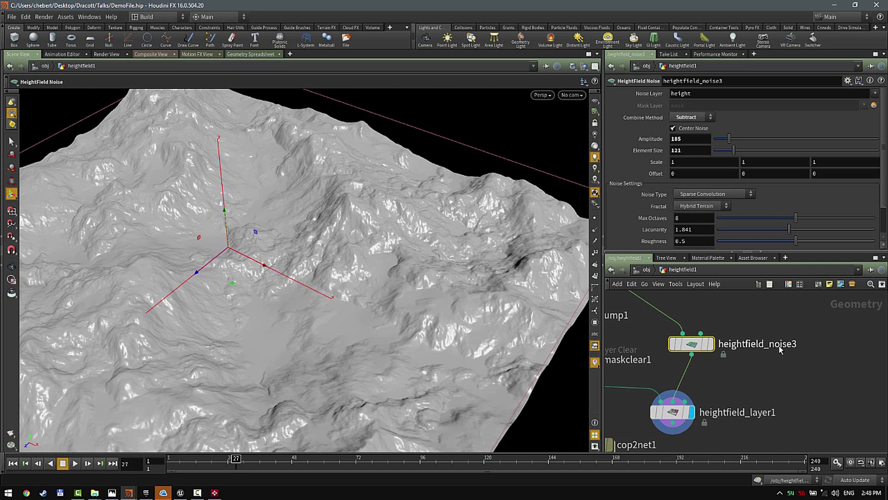
Step: Switch to the Photos app showing the Tip #5 slide on heightfield layer blending and advance to the following slide
key("alt+Tab")
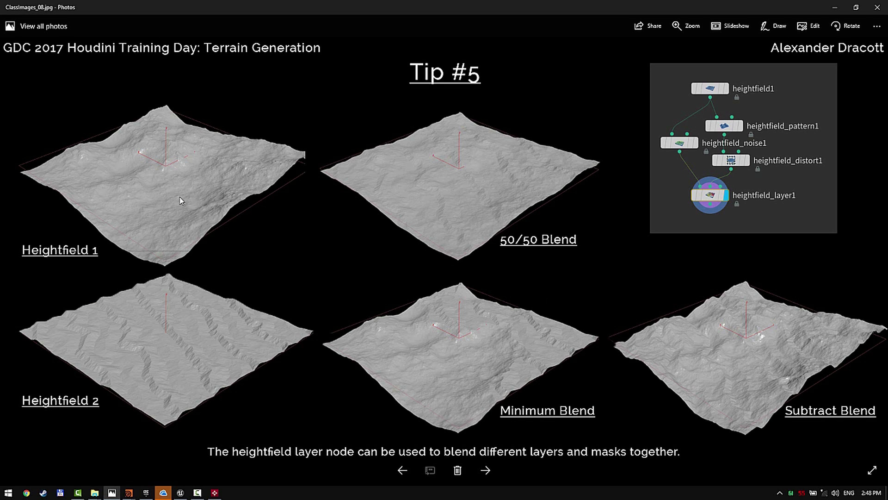
left_click(485, 473)
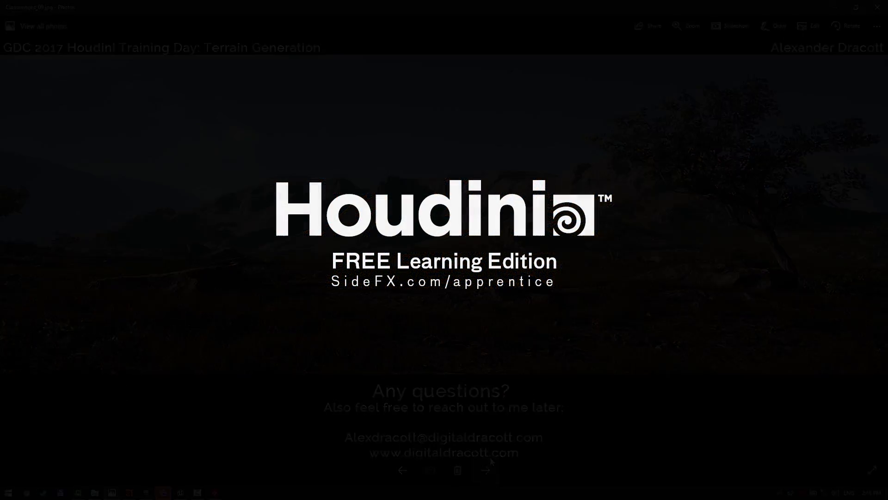